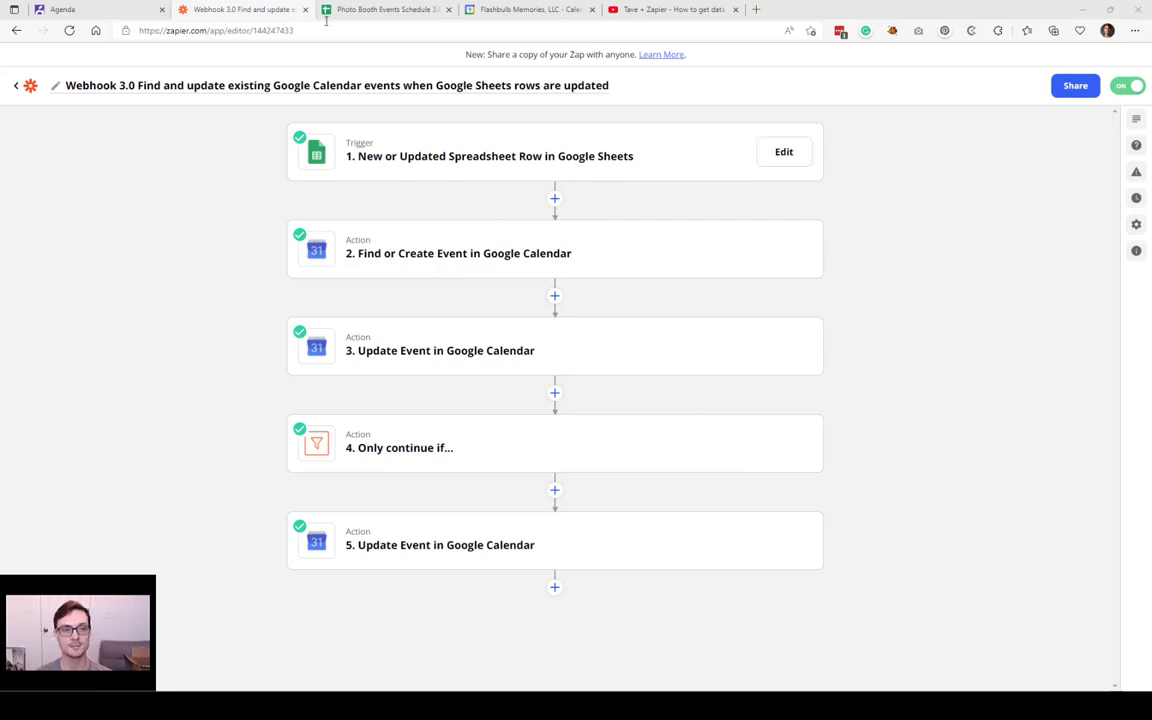
Step: Review the trigger's Google Sheets account and watched spreadsheet, then bring up Photo Booth Events Schedule 3.0
left_click(281, 5)
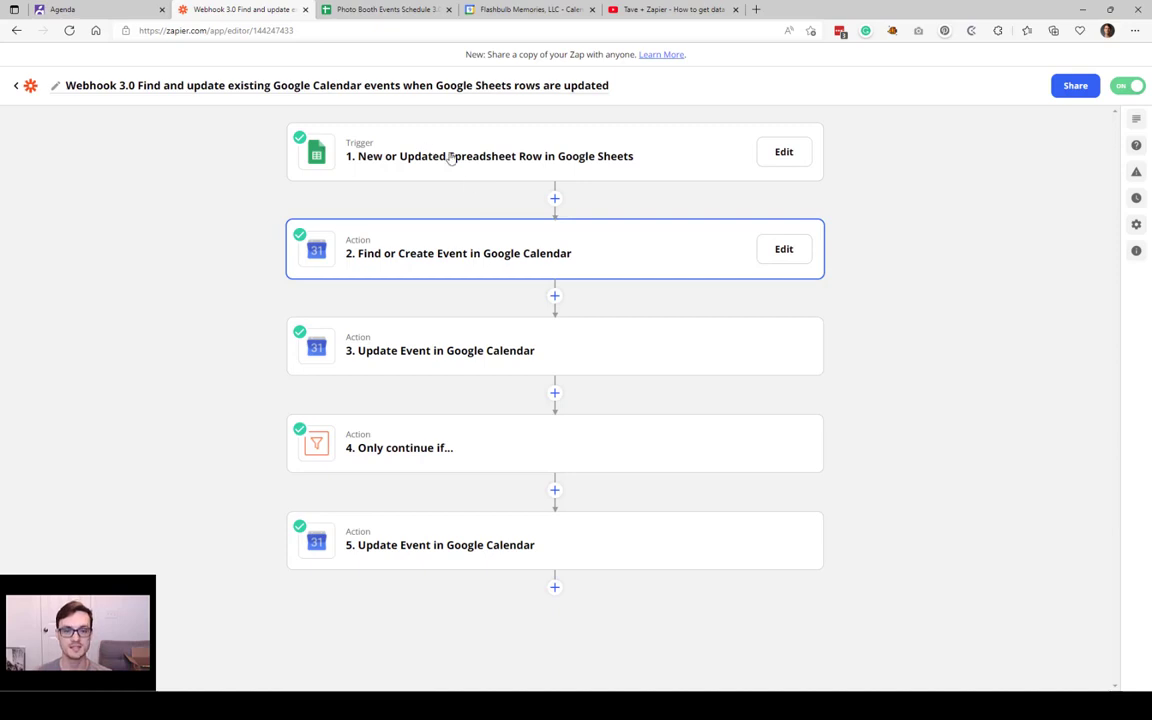
left_click(772, 159)
left_click(774, 157)
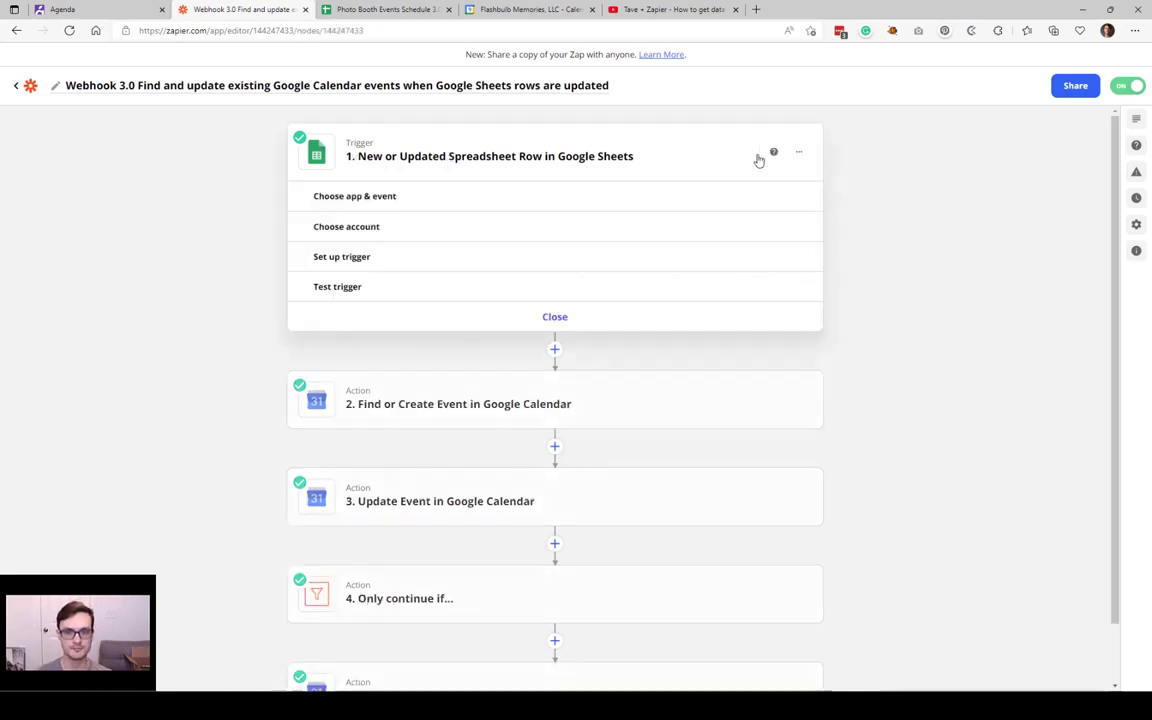
left_click(376, 227)
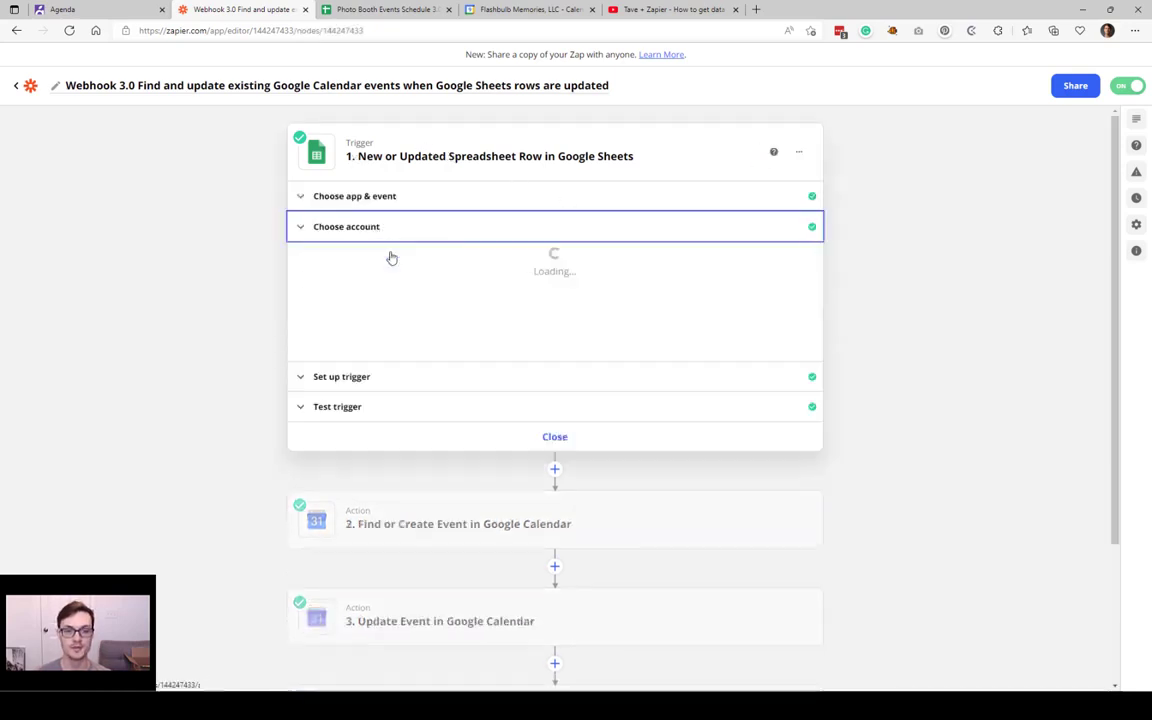
left_click(352, 380)
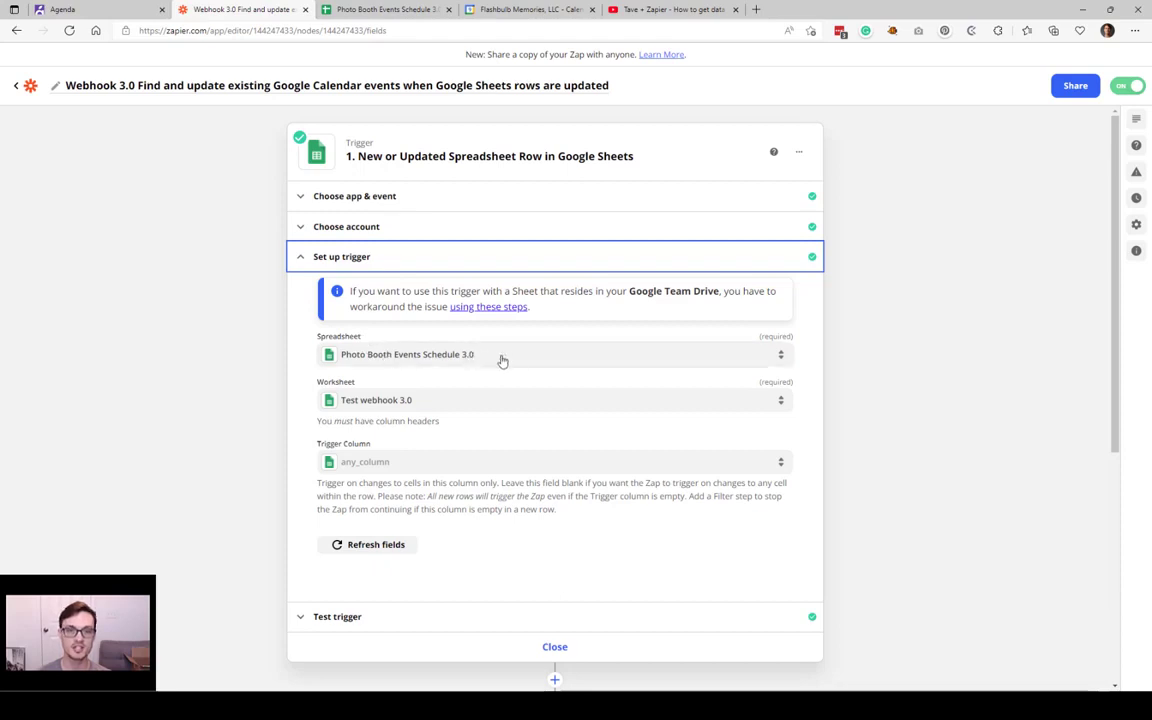
left_click(423, 8)
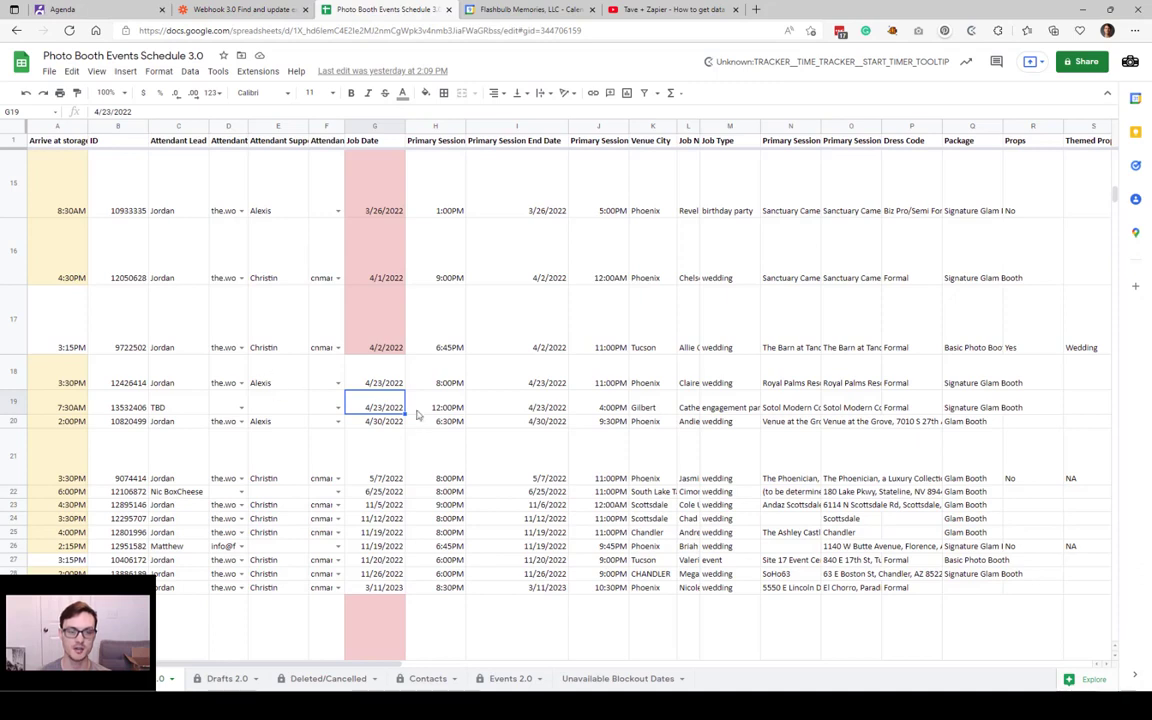
Step: Return to the Zapier Webhook 3.0 editor showing worksheet Test webhook 3.0 and trigger column any_column
left_click(271, 8)
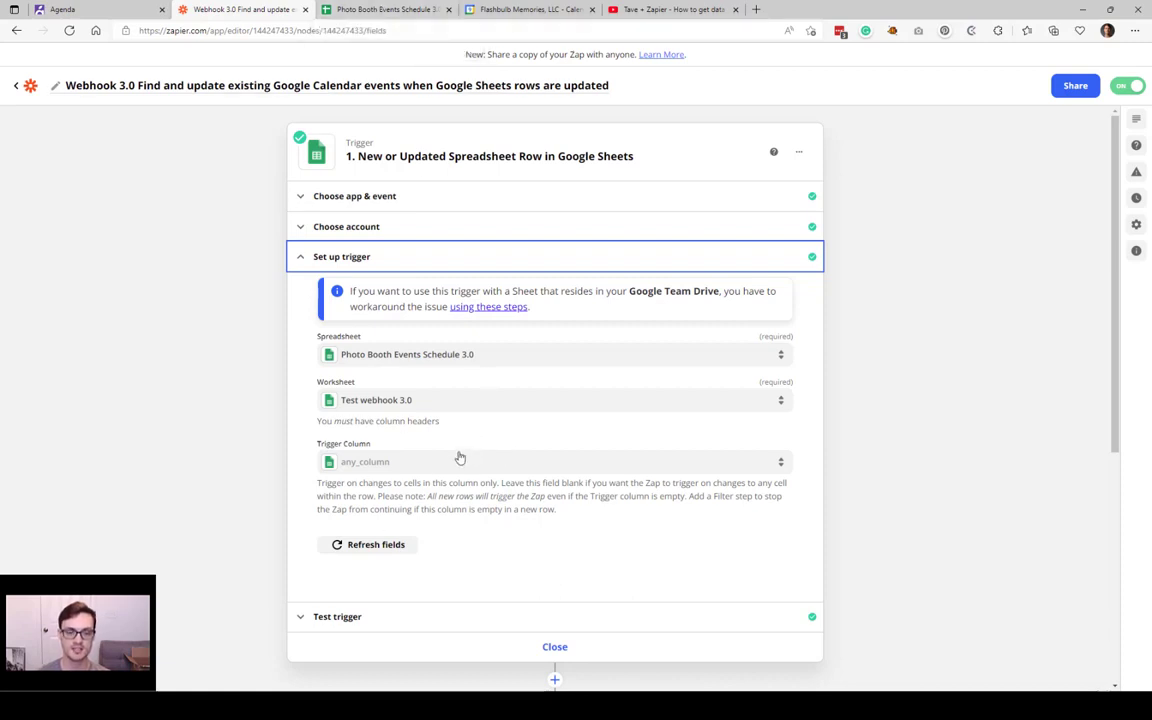
Step: Expand step 2's app, account and action sections, showing calendar Shared Photo Booth Events searched by ID
scroll(460, 457, "down", 3)
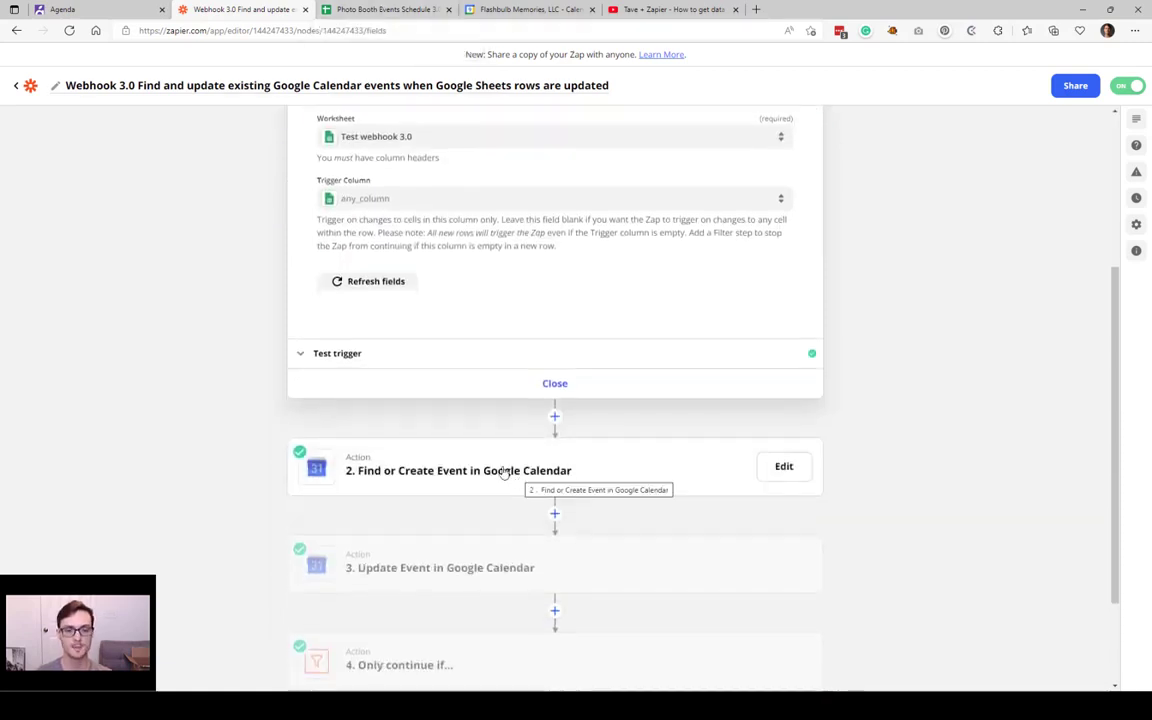
left_click(509, 477)
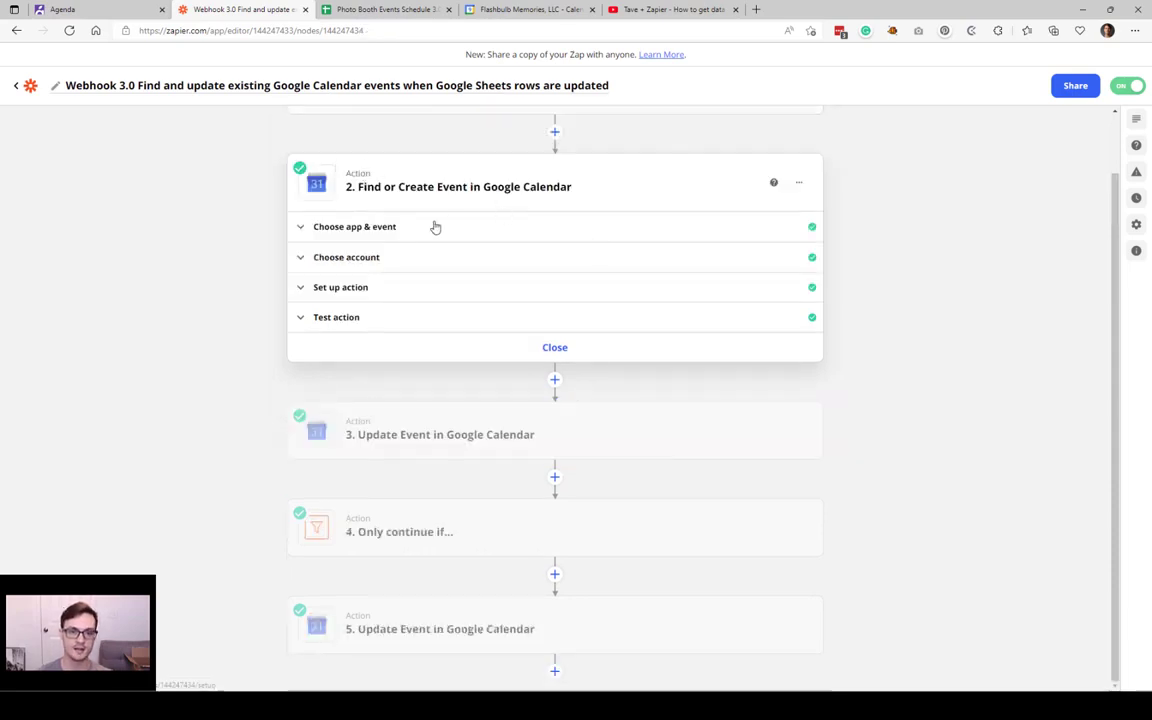
left_click(395, 229)
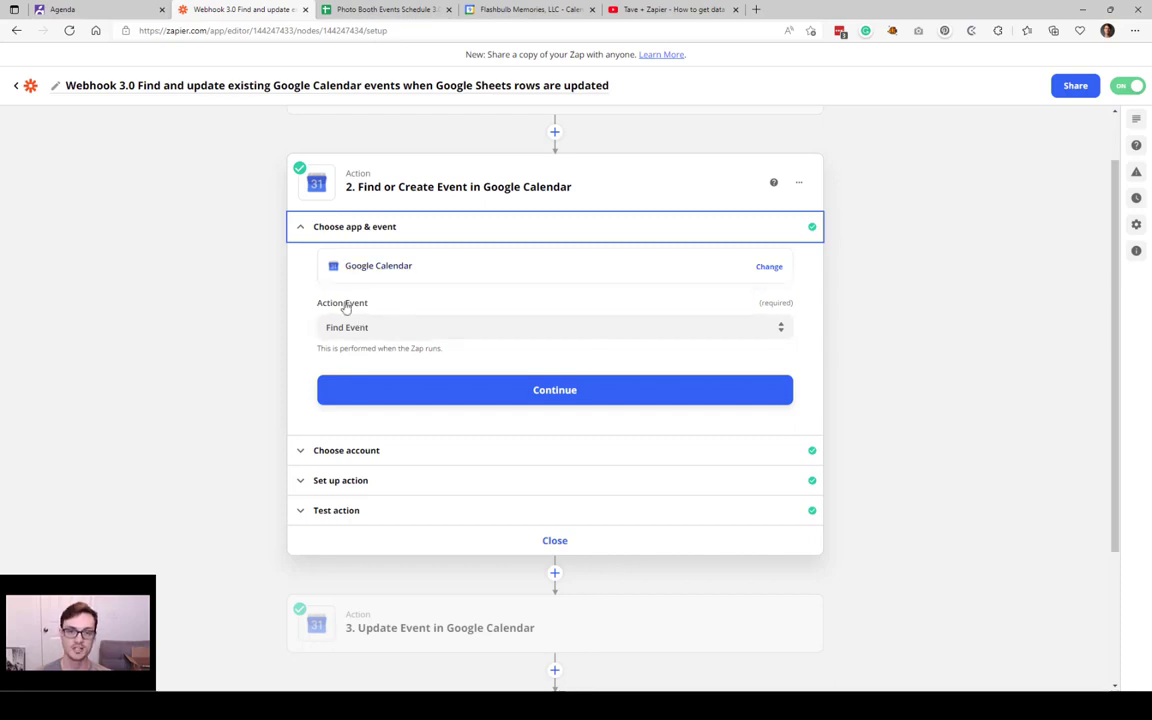
left_click(373, 452)
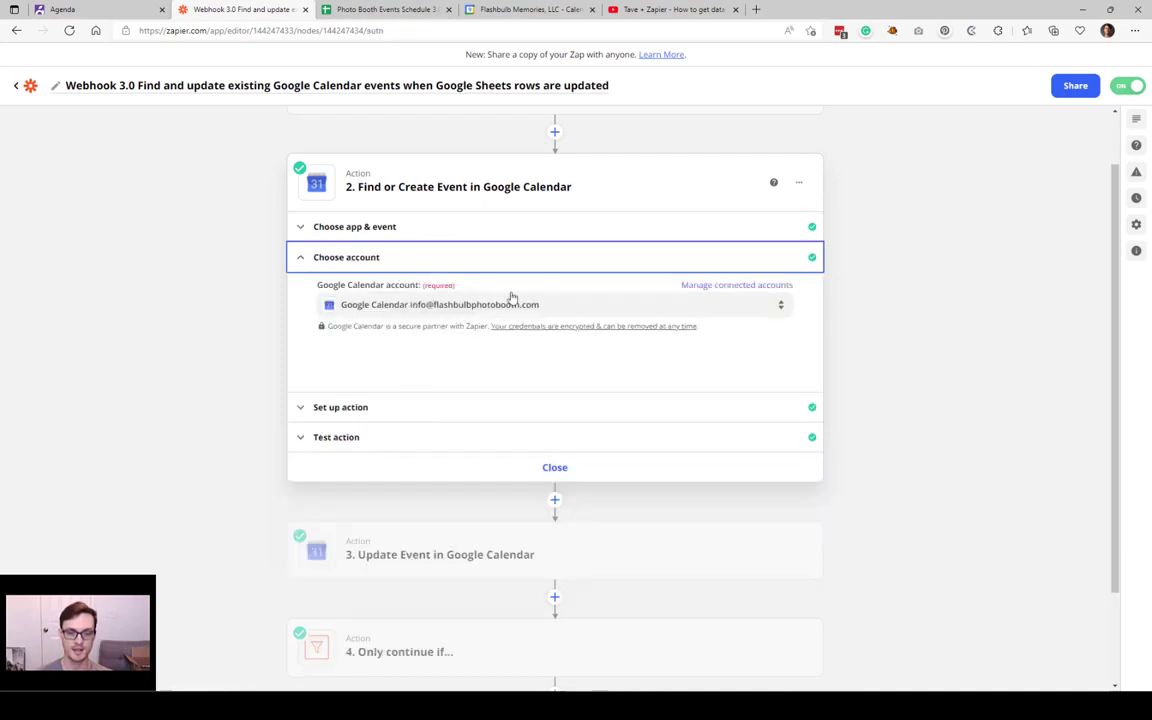
left_click(420, 413)
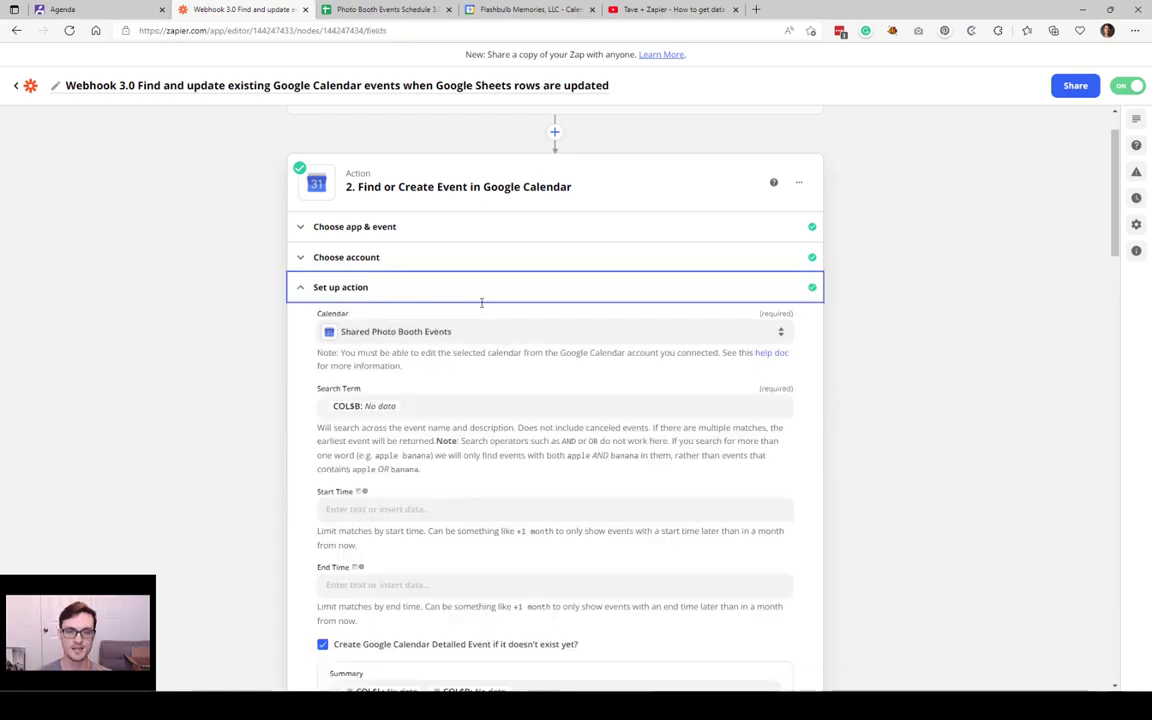
scroll(476, 383, "down", 5)
scroll(476, 383, "down", 2)
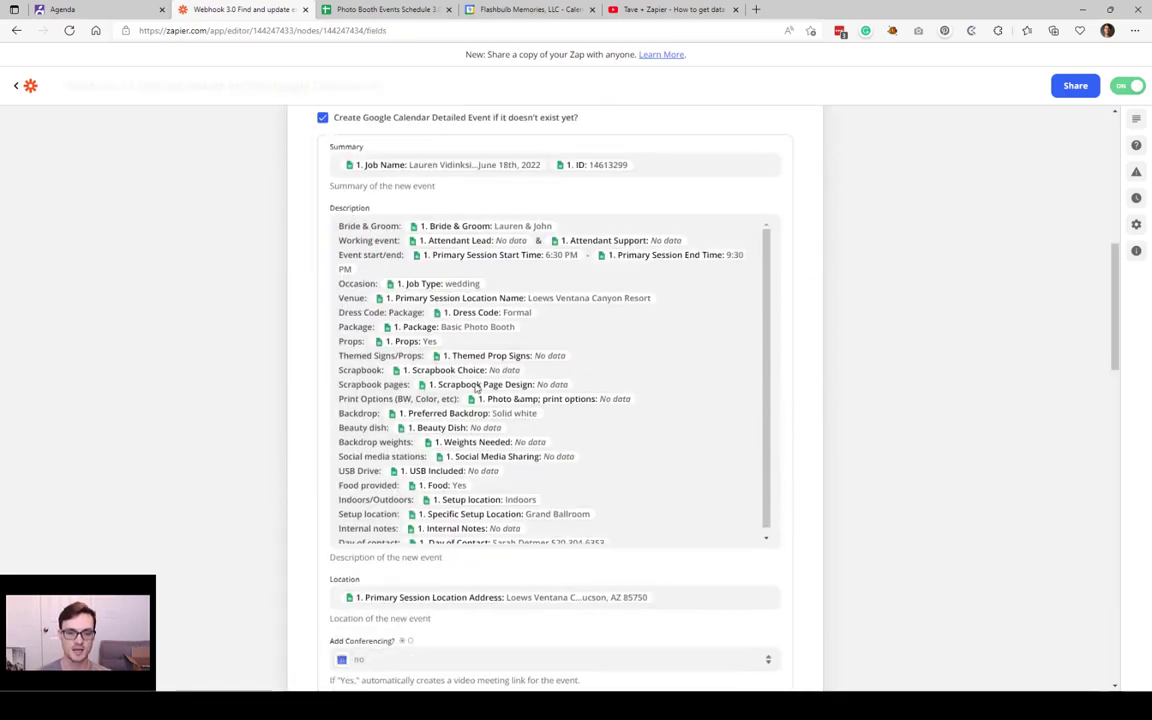
scroll(728, 429, "up", 5)
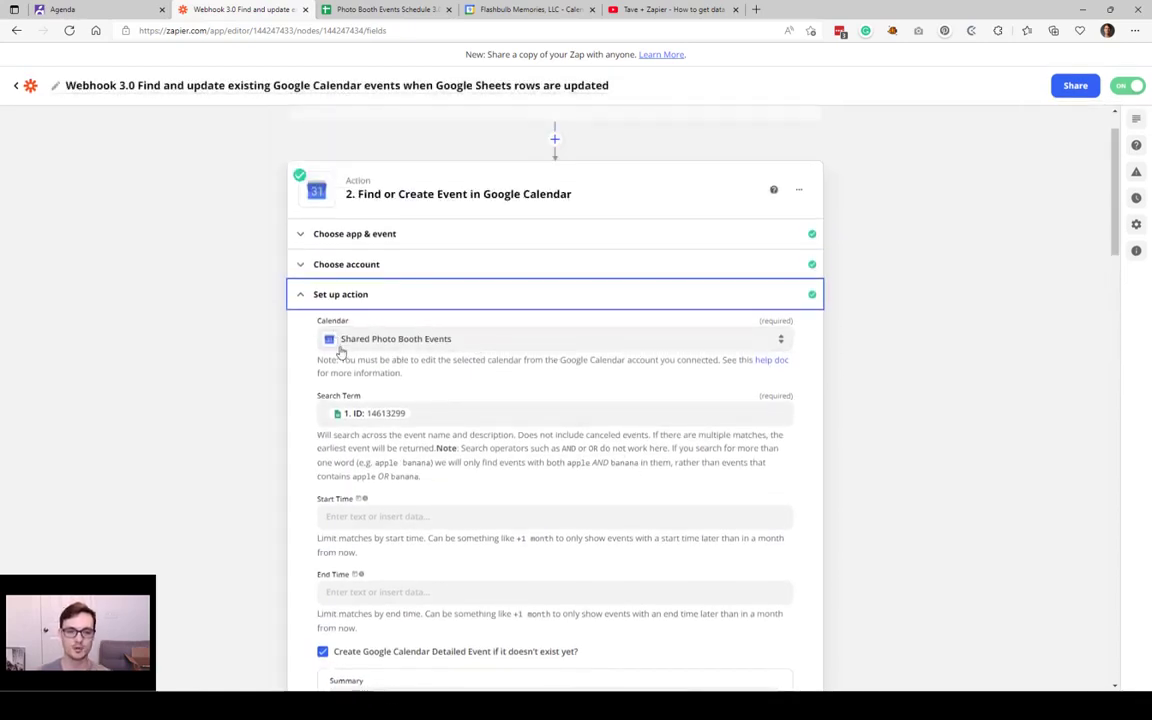
Step: Keep Shared Photo Booth Events as the selected calendar in step 2's Calendar dropdown
left_click(470, 346)
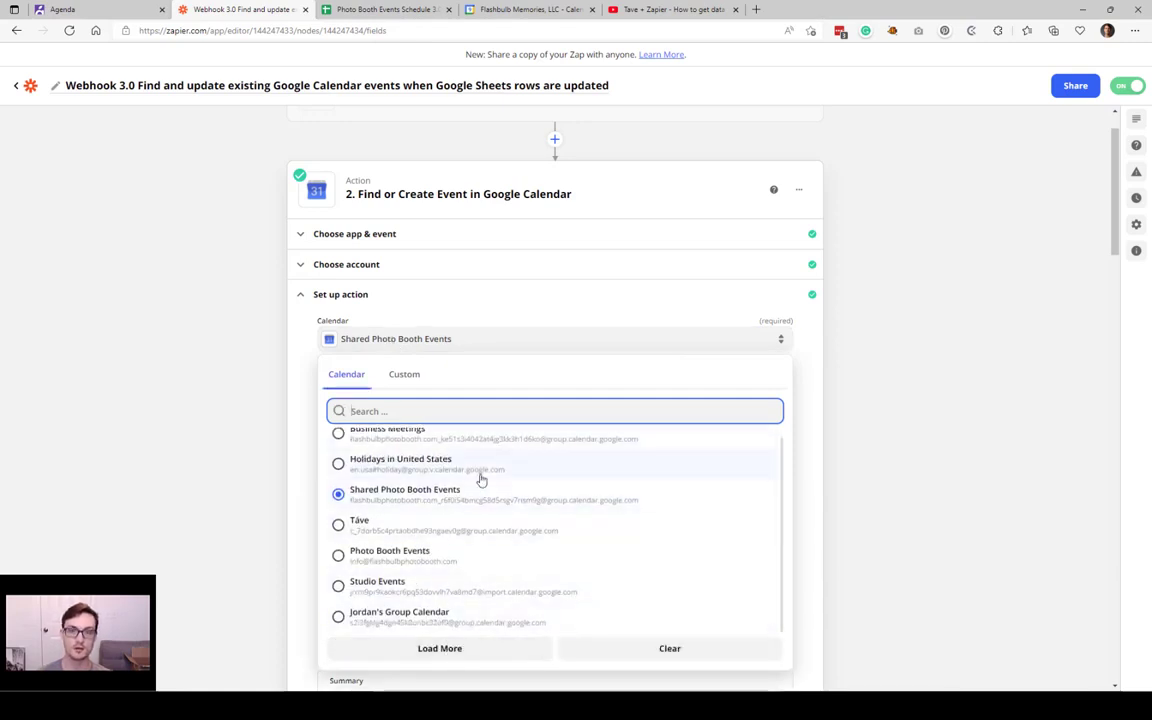
left_click(234, 486)
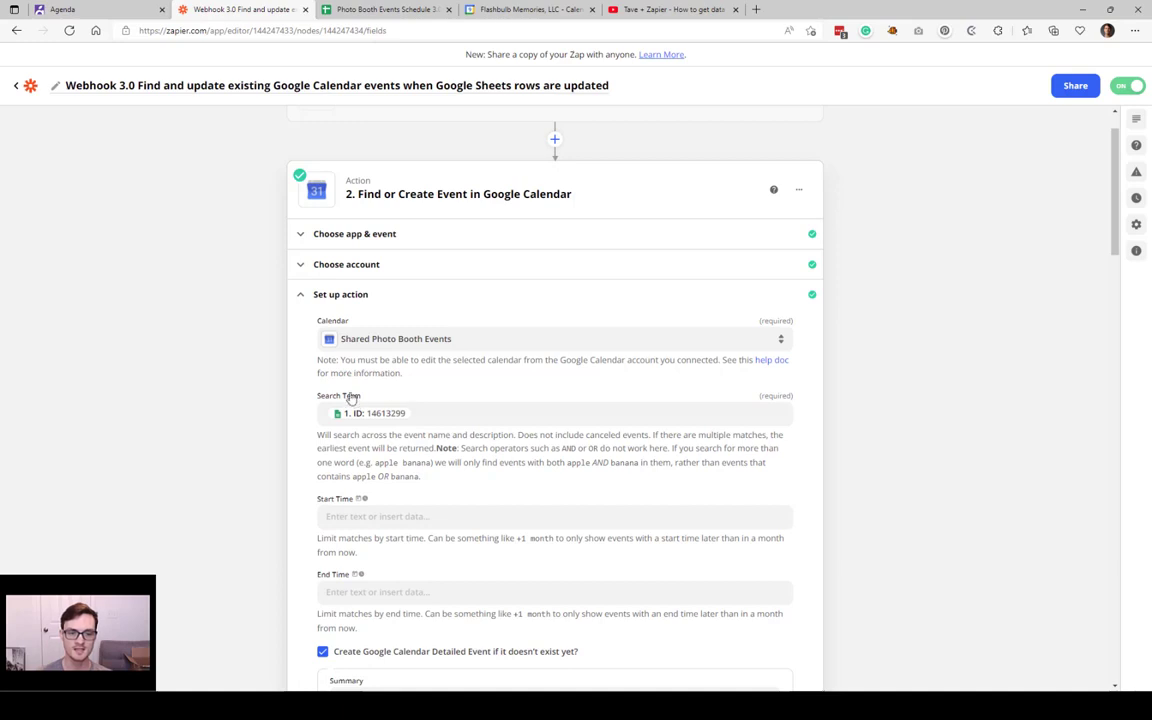
scroll(436, 410, "down", 1)
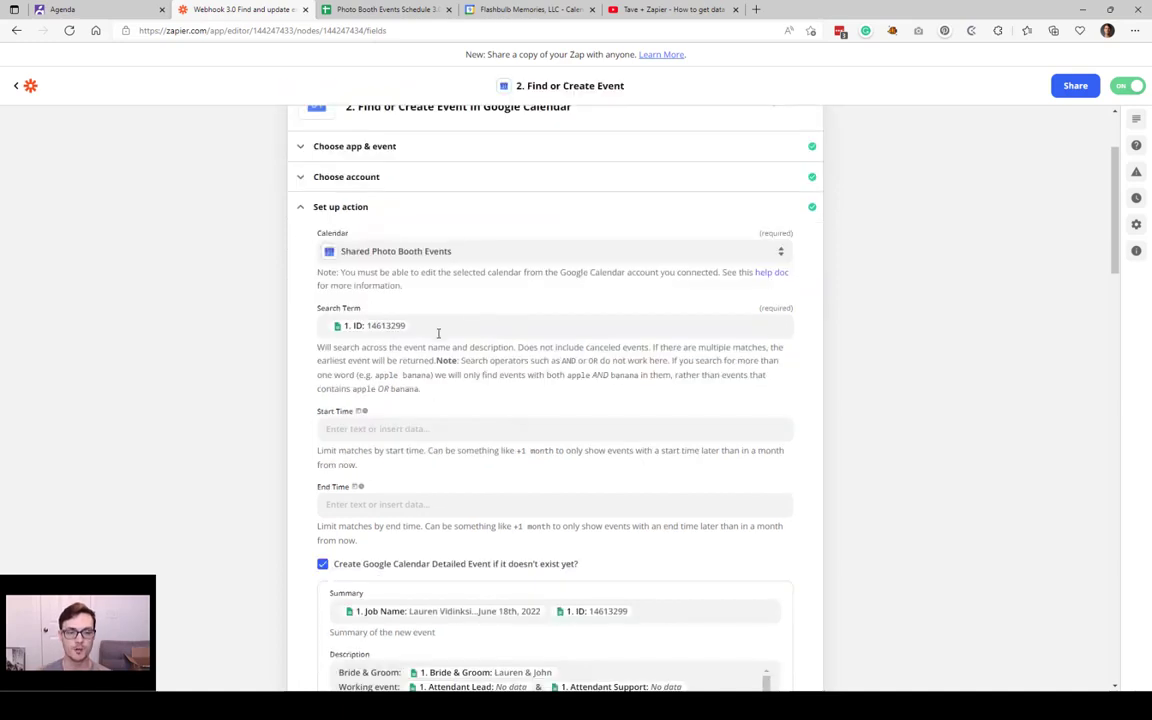
Step: Review the trigger fields available for the ID search term, then reopen the spreadsheet trigger step
left_click(449, 326)
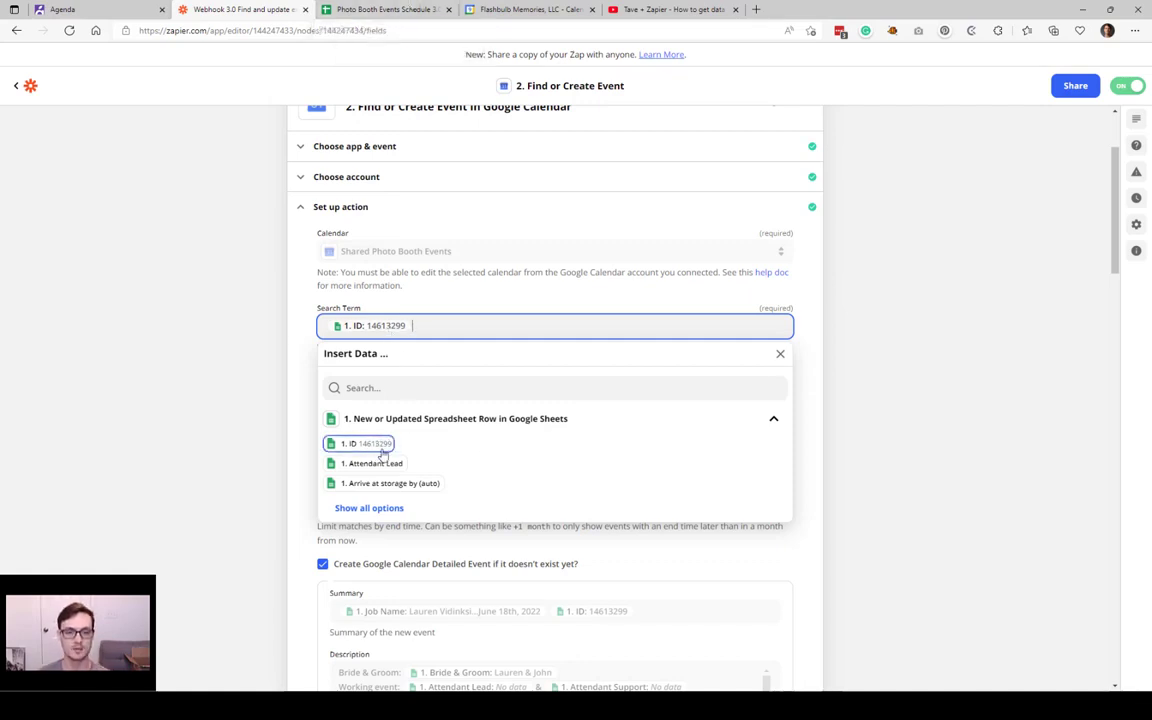
scroll(383, 453, "up", 2)
scroll(370, 445, "down", 1)
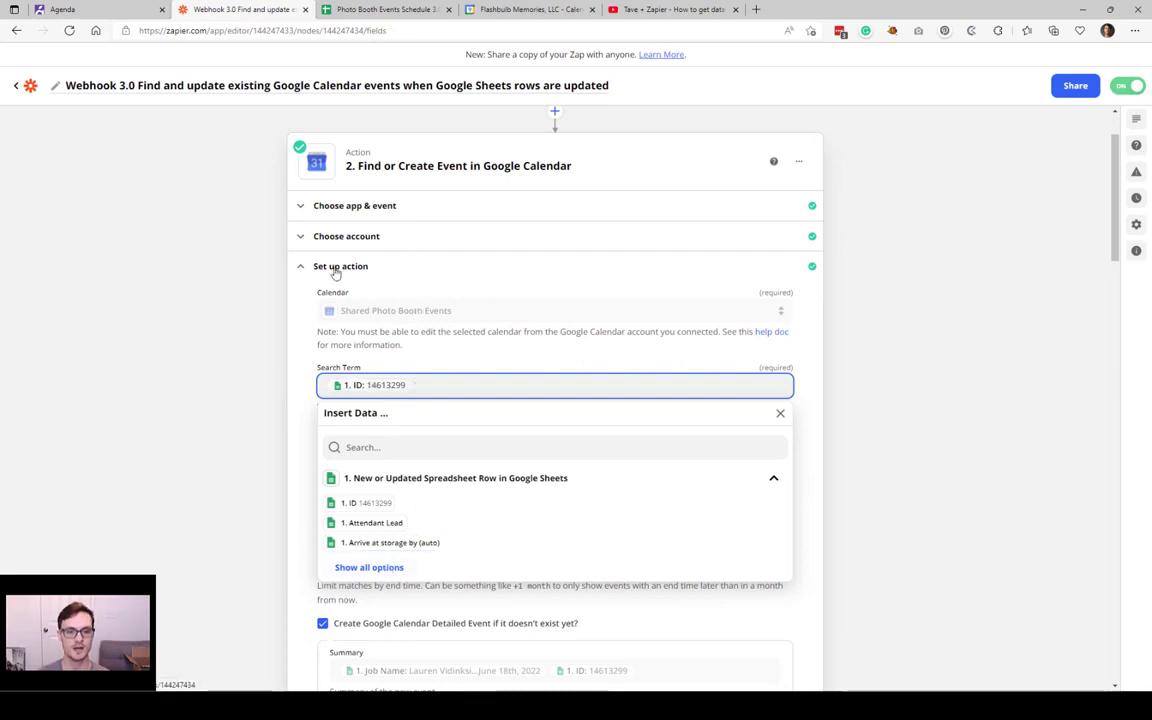
left_click(234, 375)
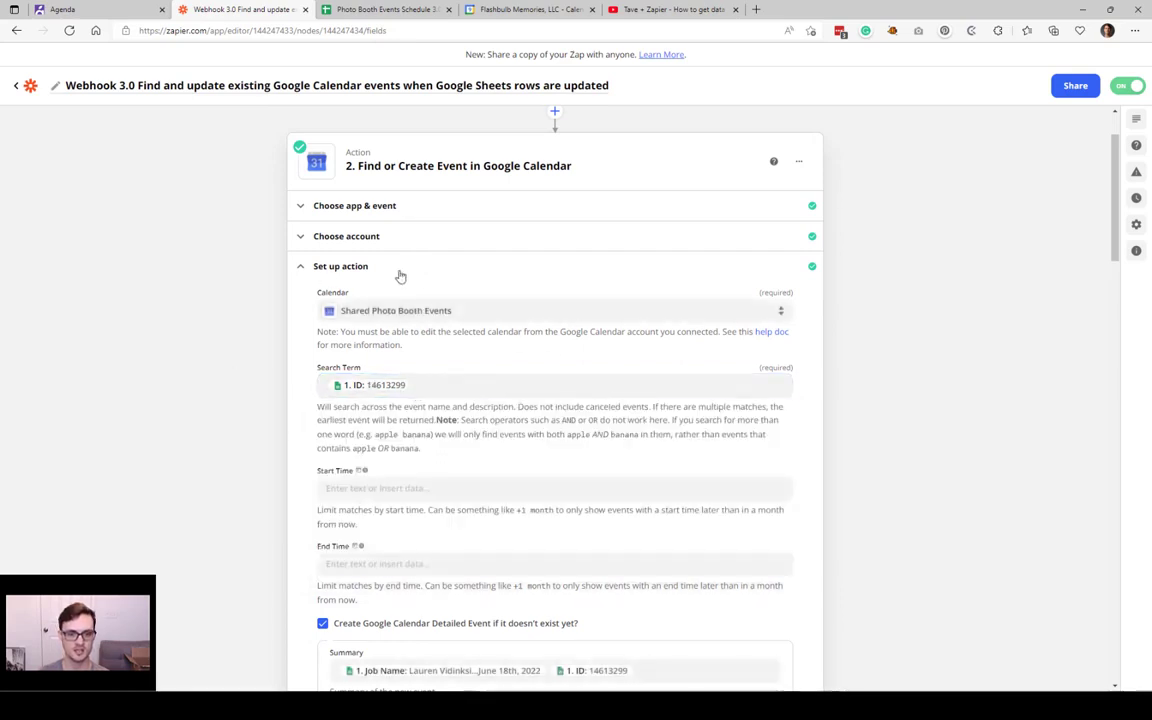
left_click(432, 383)
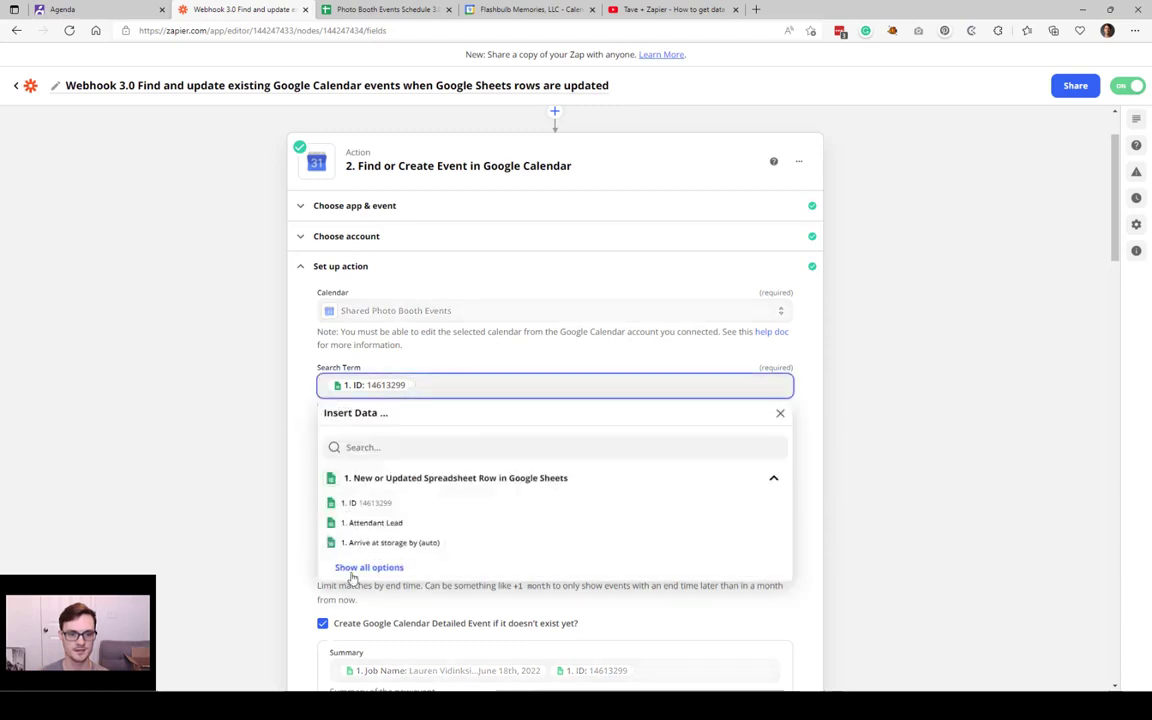
scroll(399, 288, "up", 1)
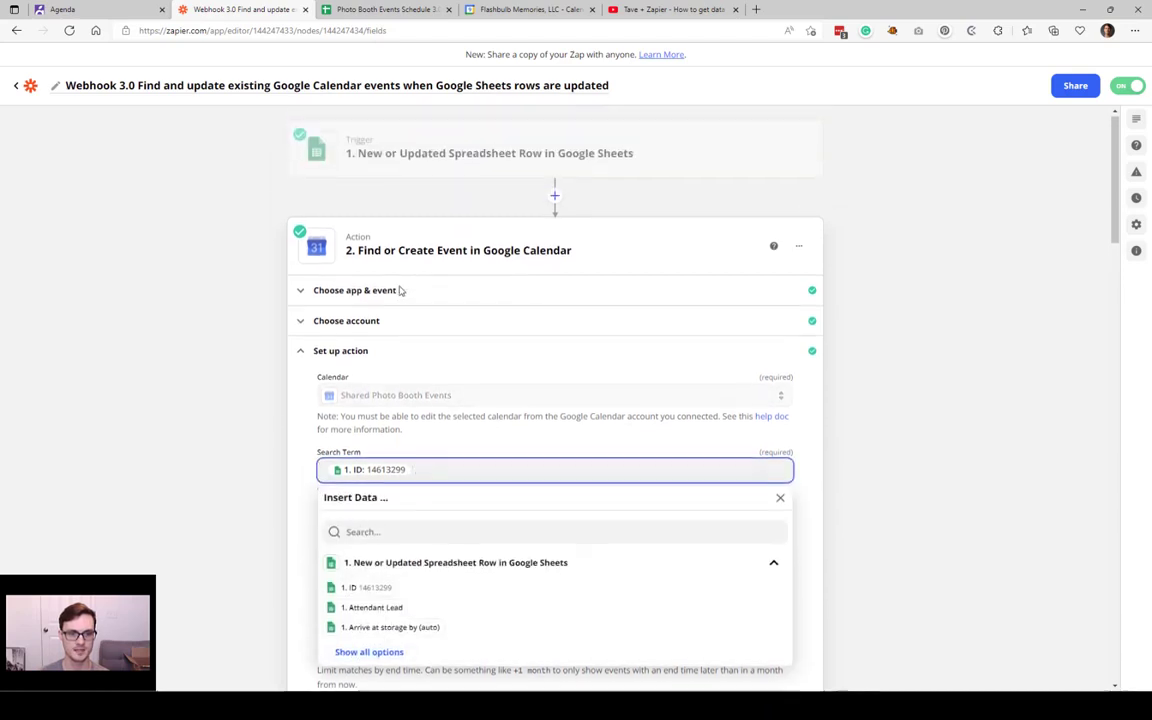
left_click(445, 177)
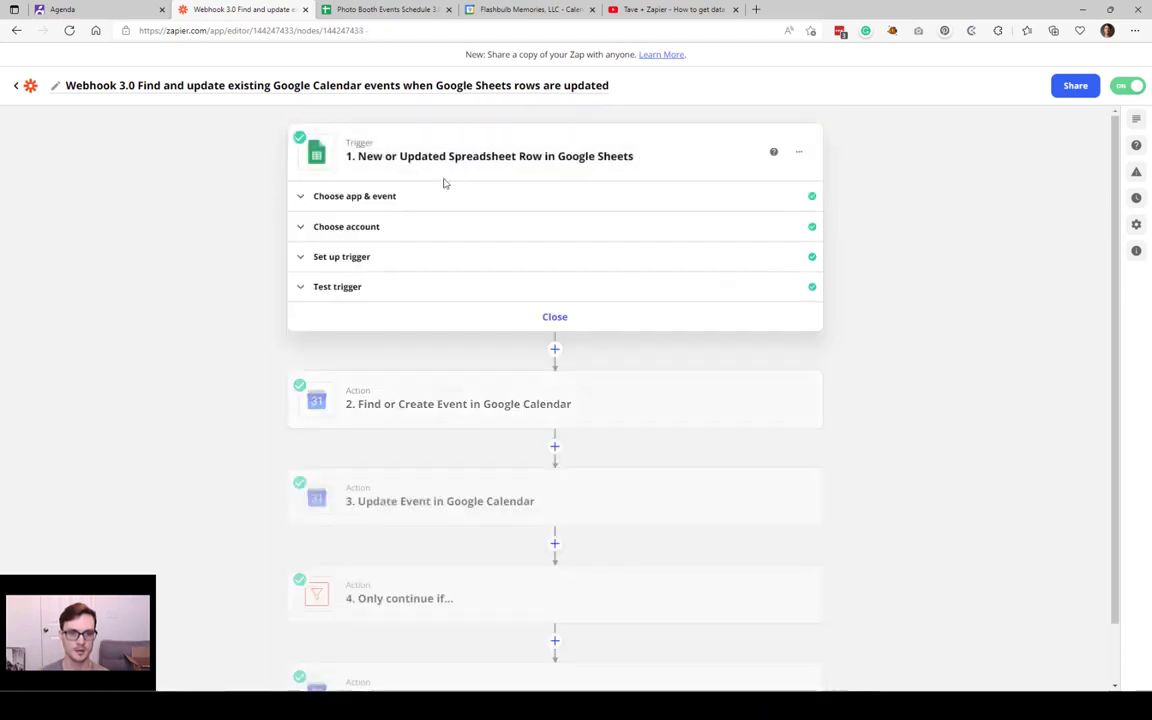
Step: Load more sample rows and use spreadsheet row 43, the Sedona wedding, as the trigger test data
left_click(357, 257)
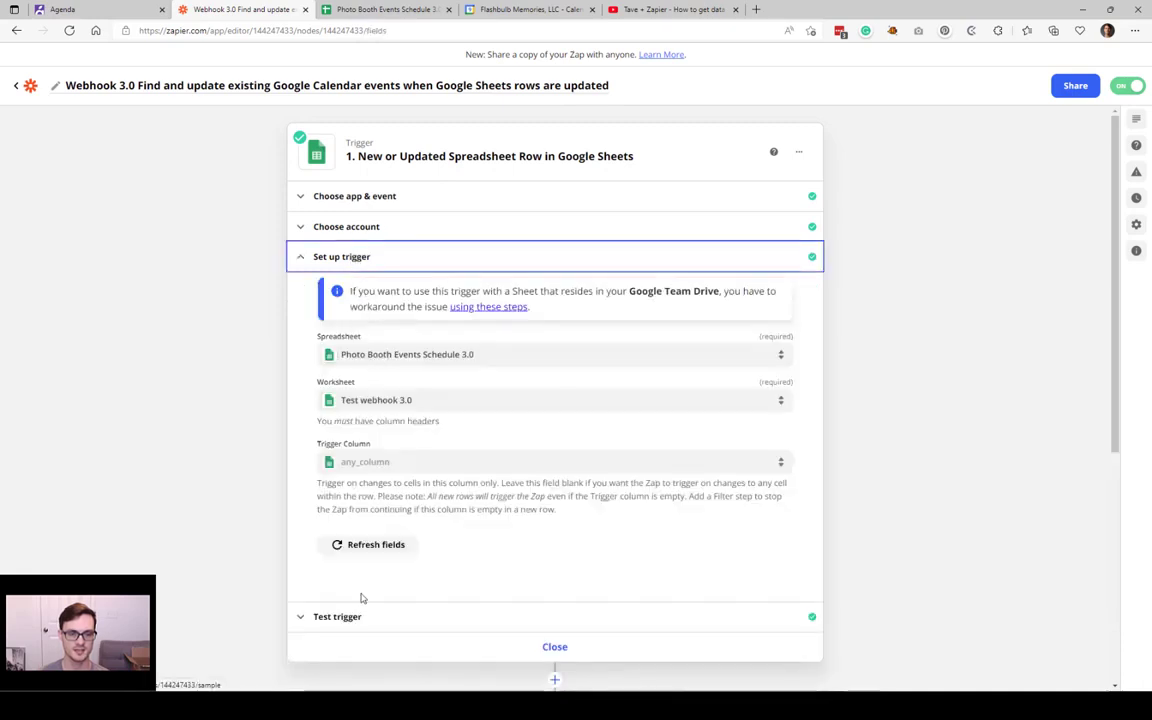
left_click(355, 616)
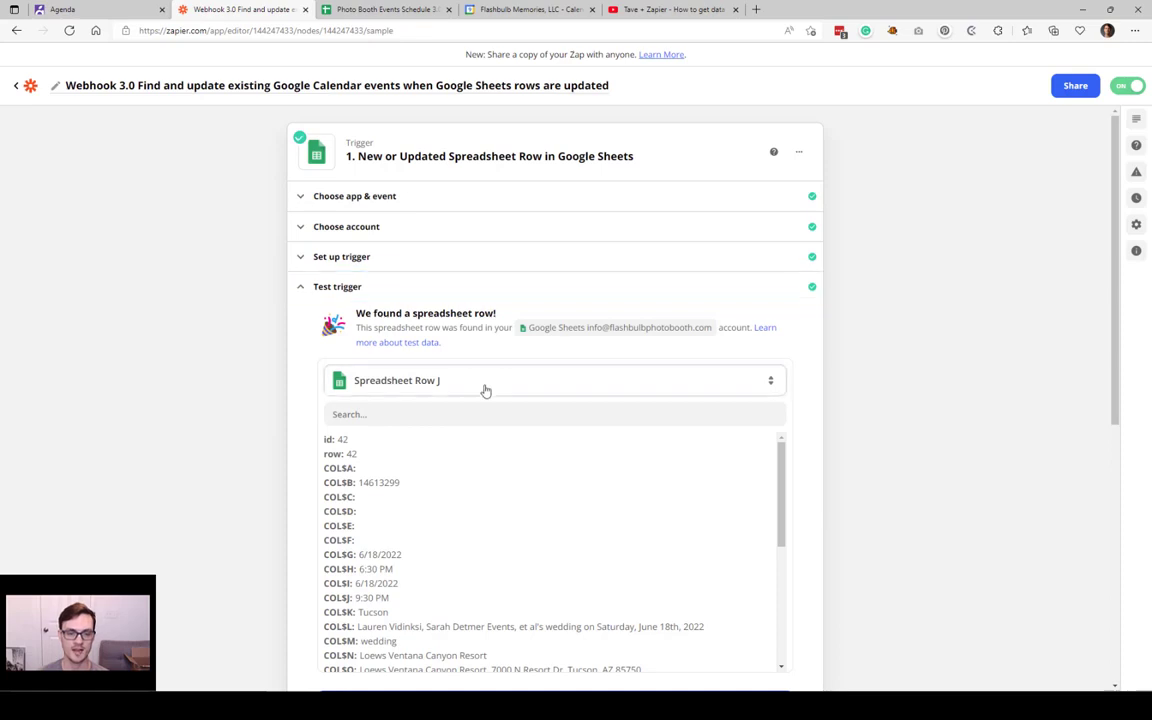
left_click(485, 390)
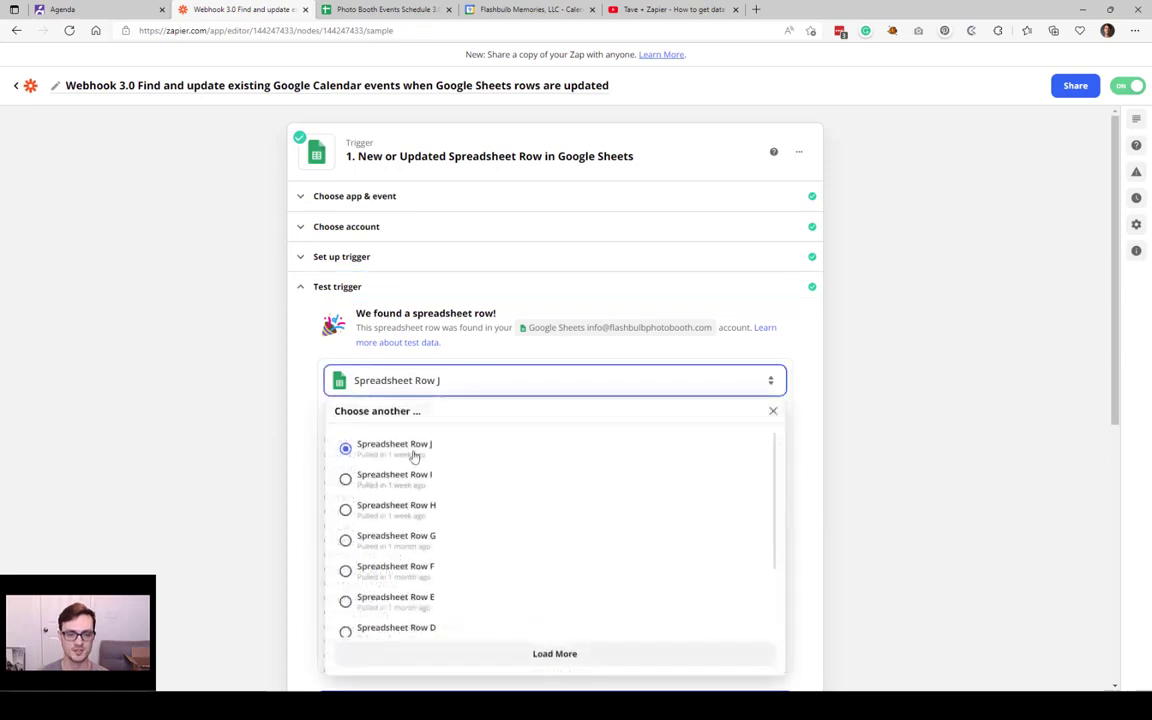
left_click(553, 655)
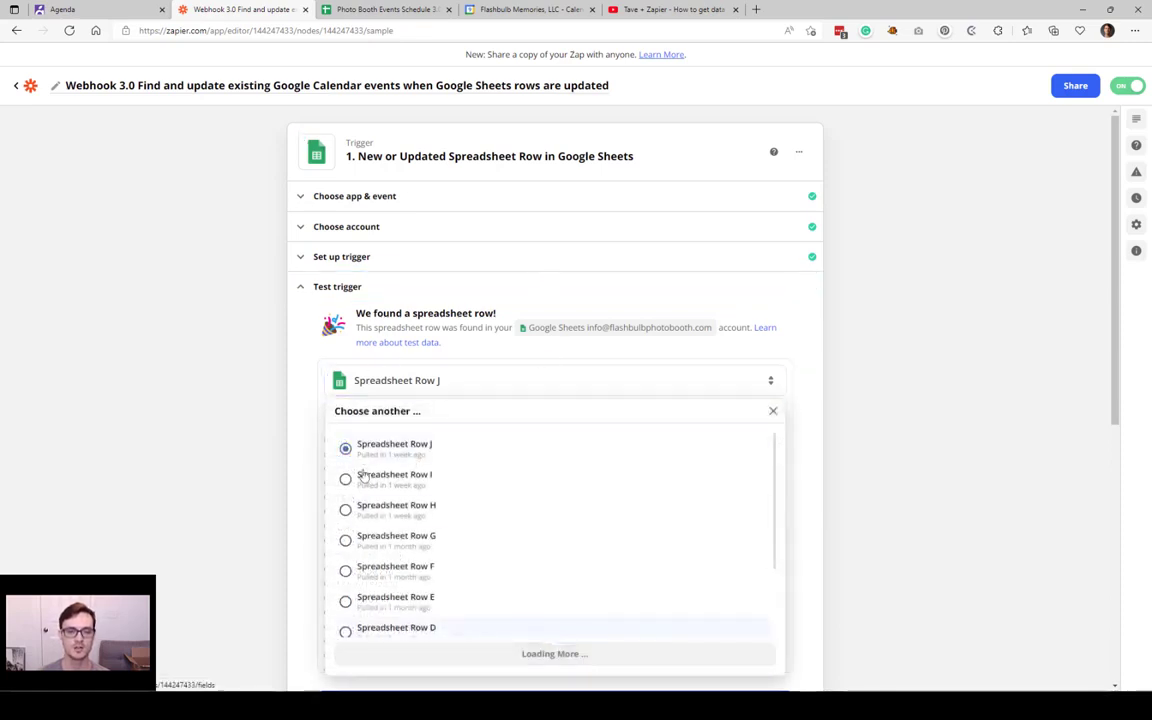
left_click(481, 464)
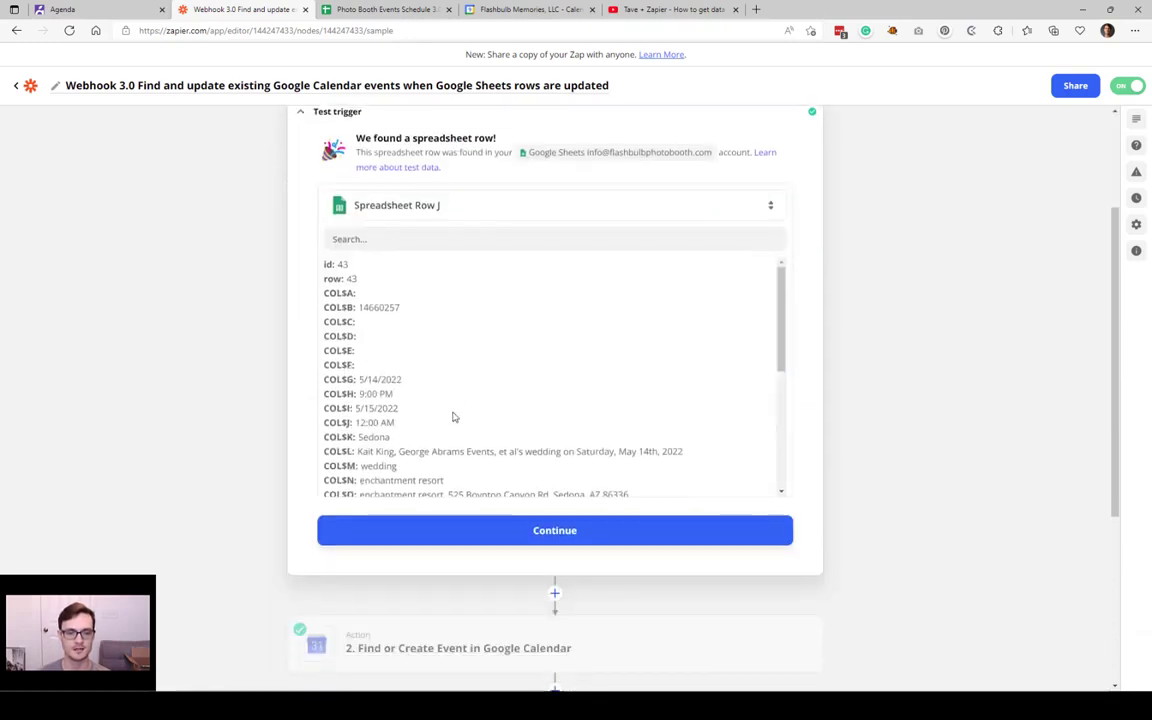
scroll(440, 405, "down", 5)
scroll(444, 393, "down", 2)
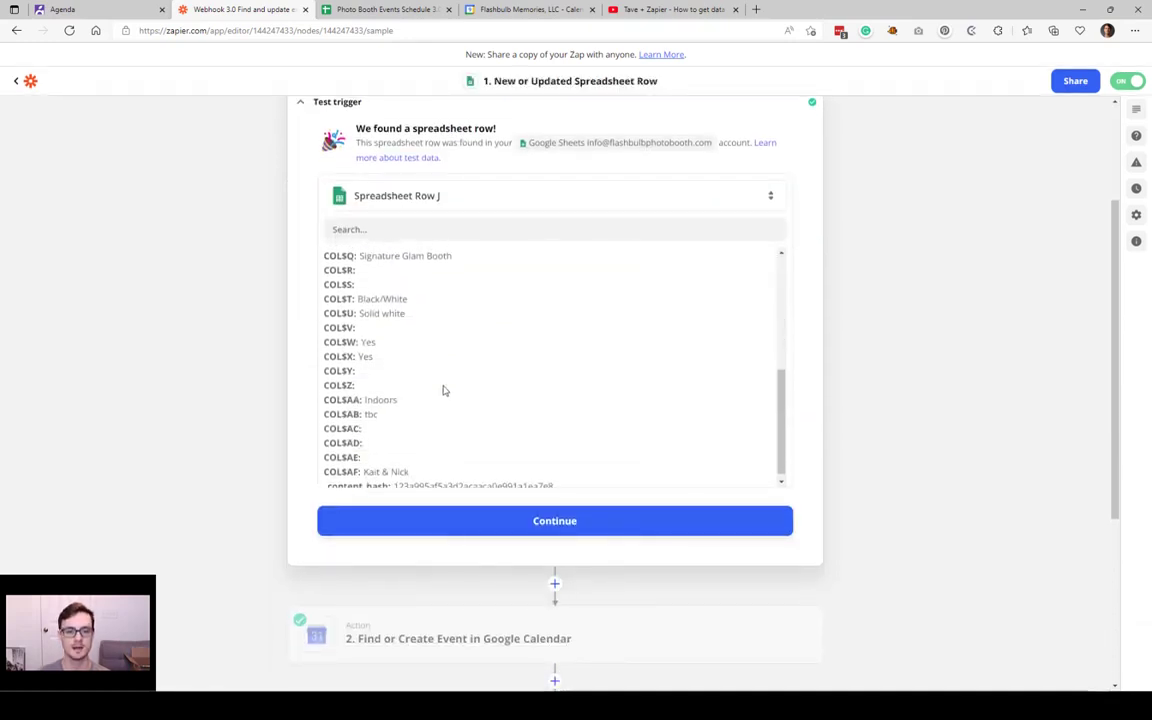
left_click(558, 525)
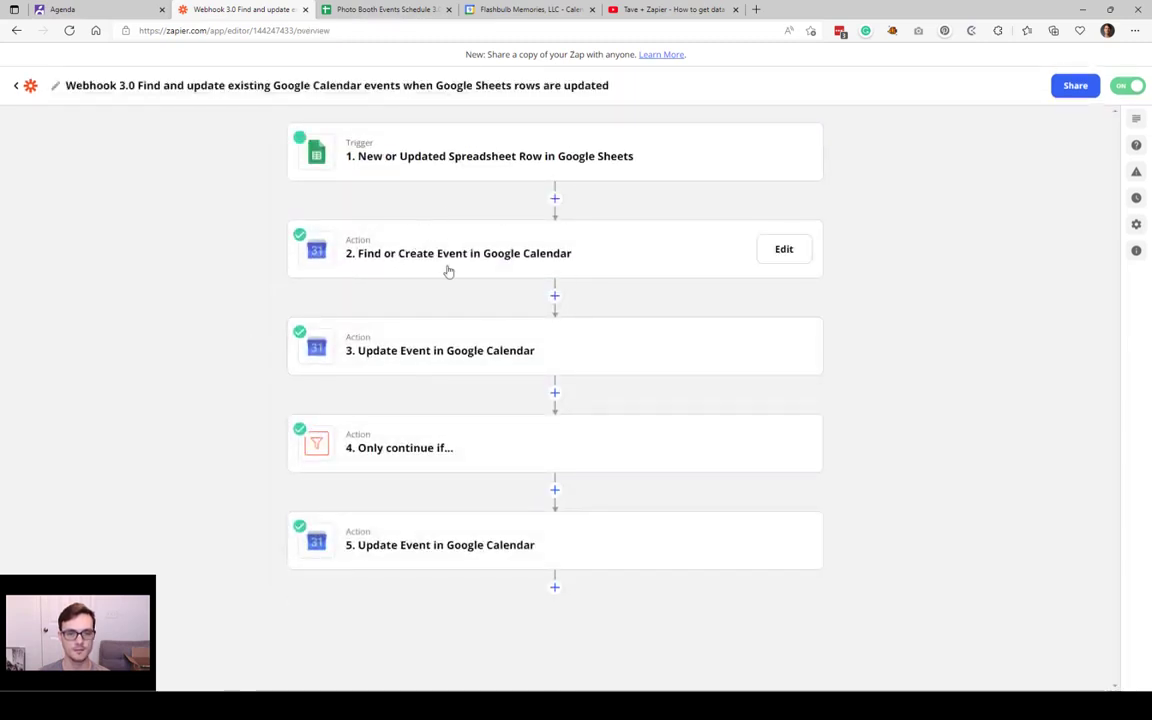
left_click(438, 263)
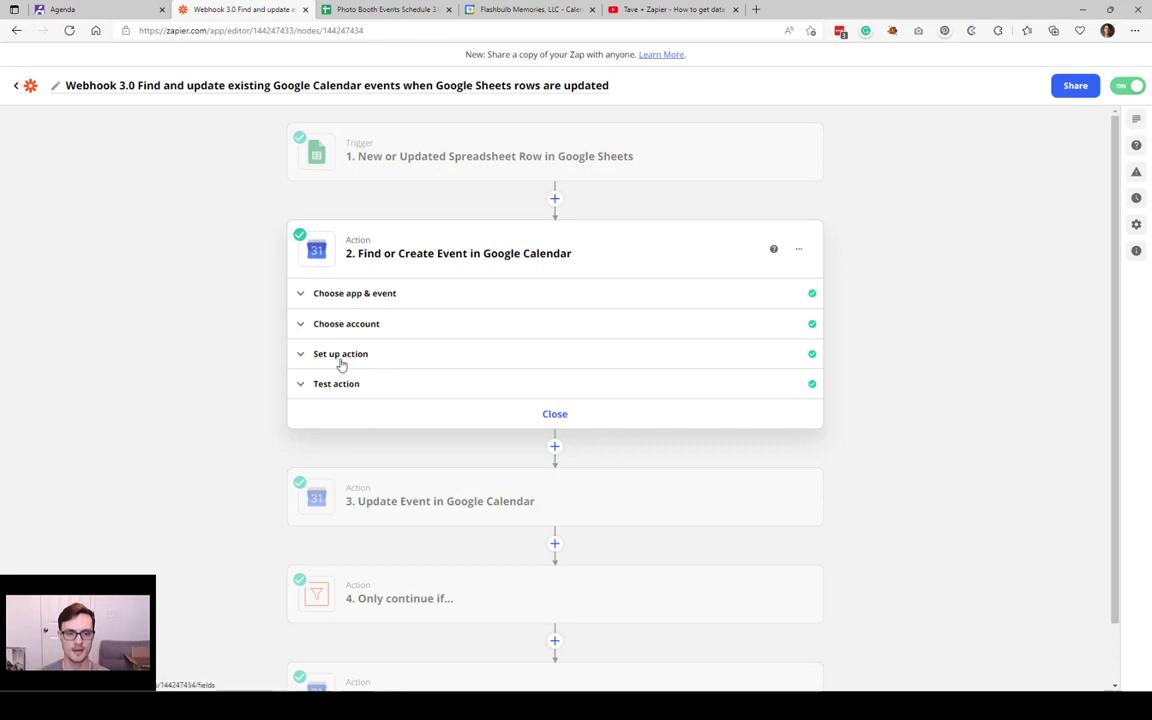
left_click(340, 358)
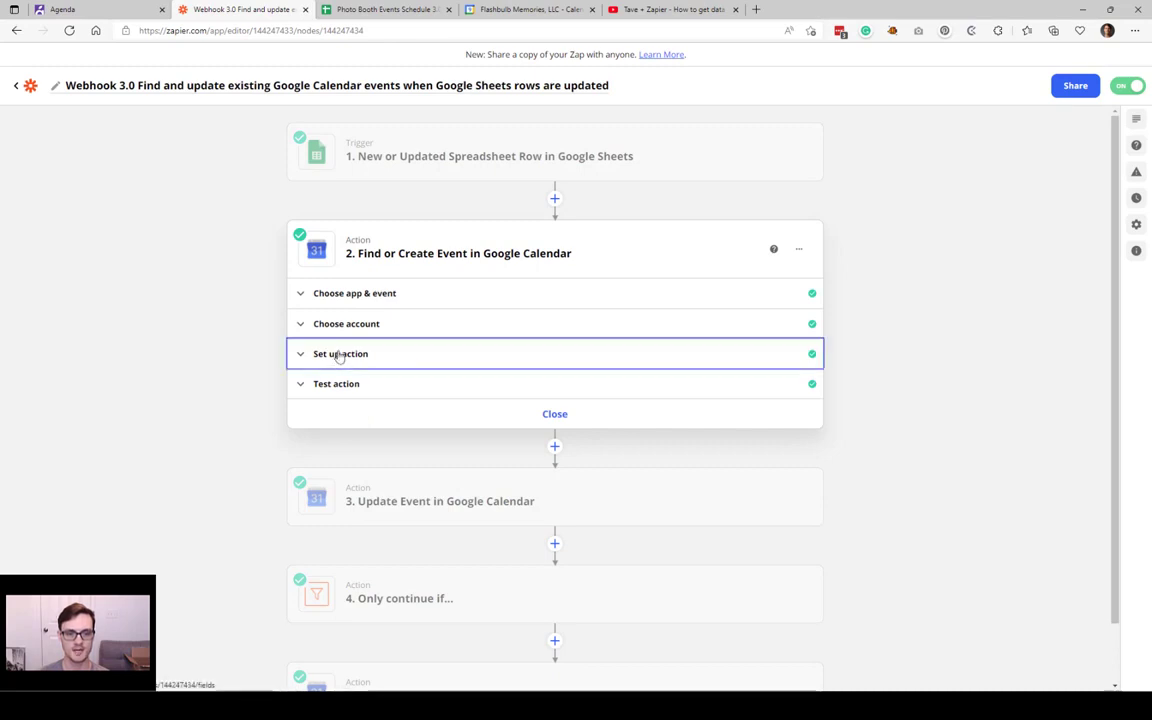
scroll(250, 361, "down", 1)
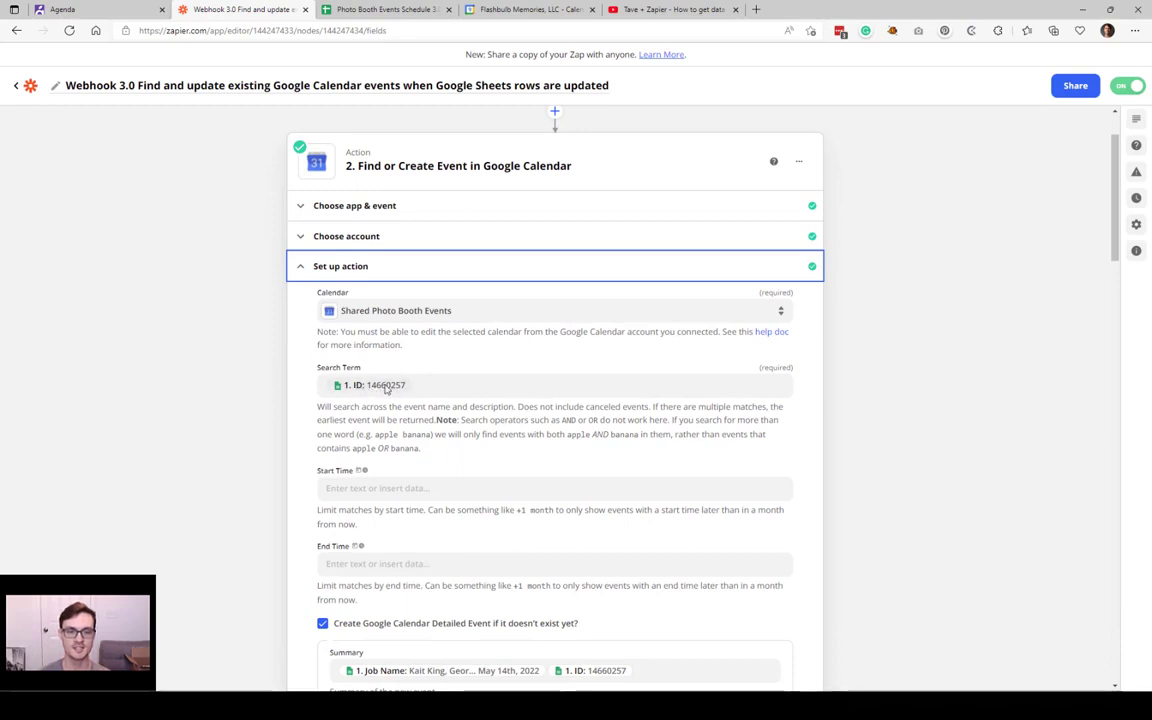
scroll(410, 500, "down", 1)
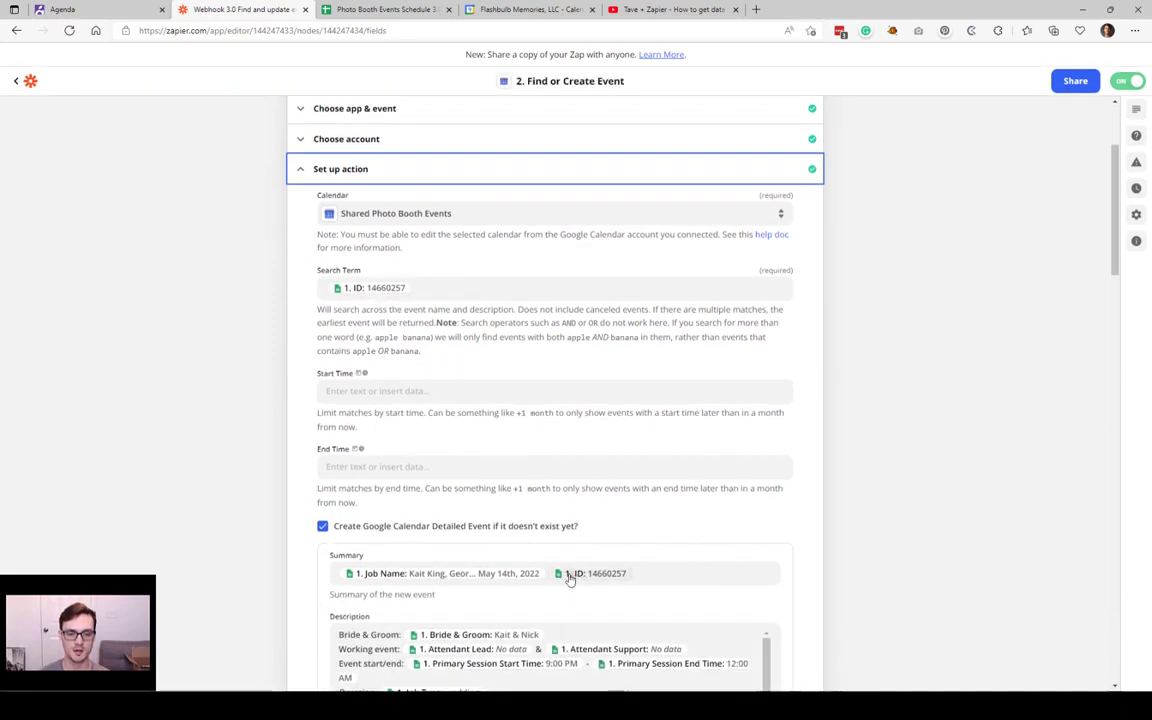
scroll(452, 580, "down", 1)
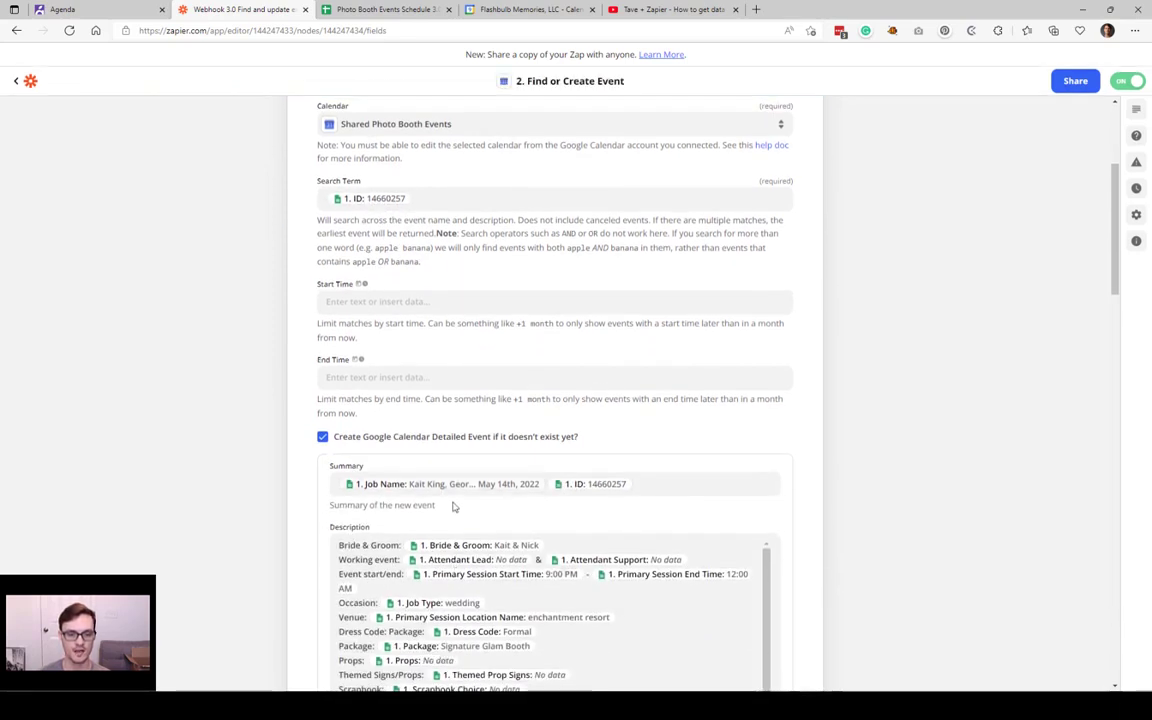
scroll(517, 404, "down", 2)
scroll(514, 404, "up", 3)
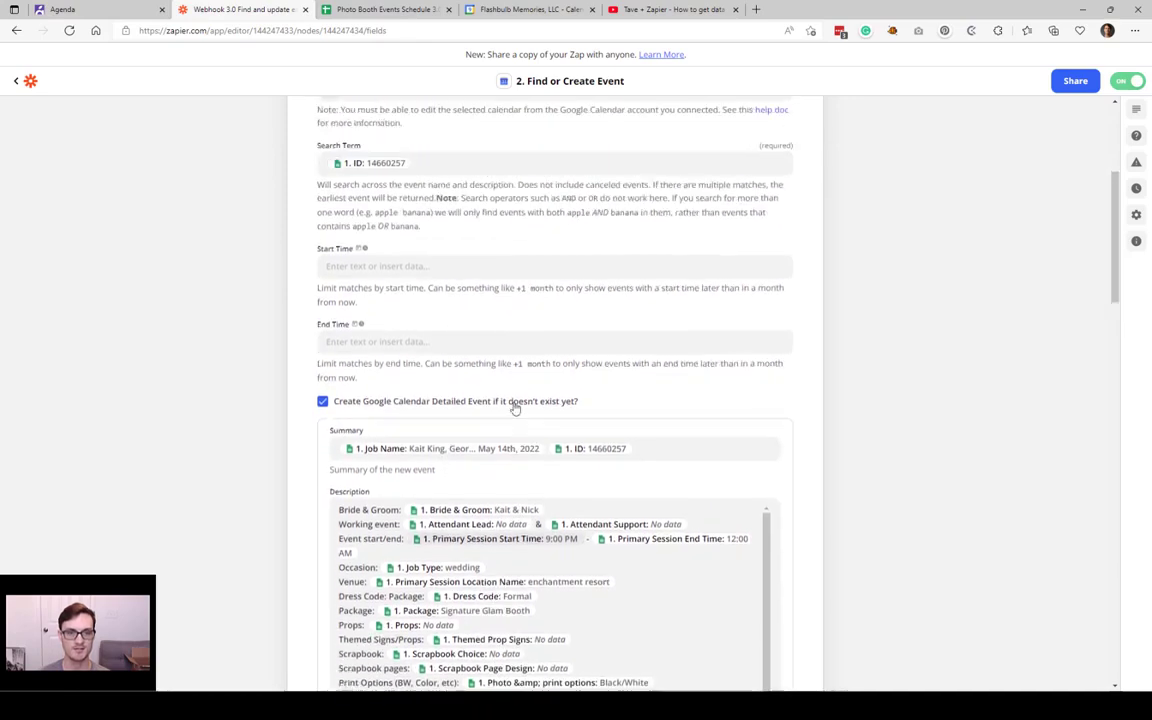
left_click(380, 9)
scroll(194, 369, "down", 15)
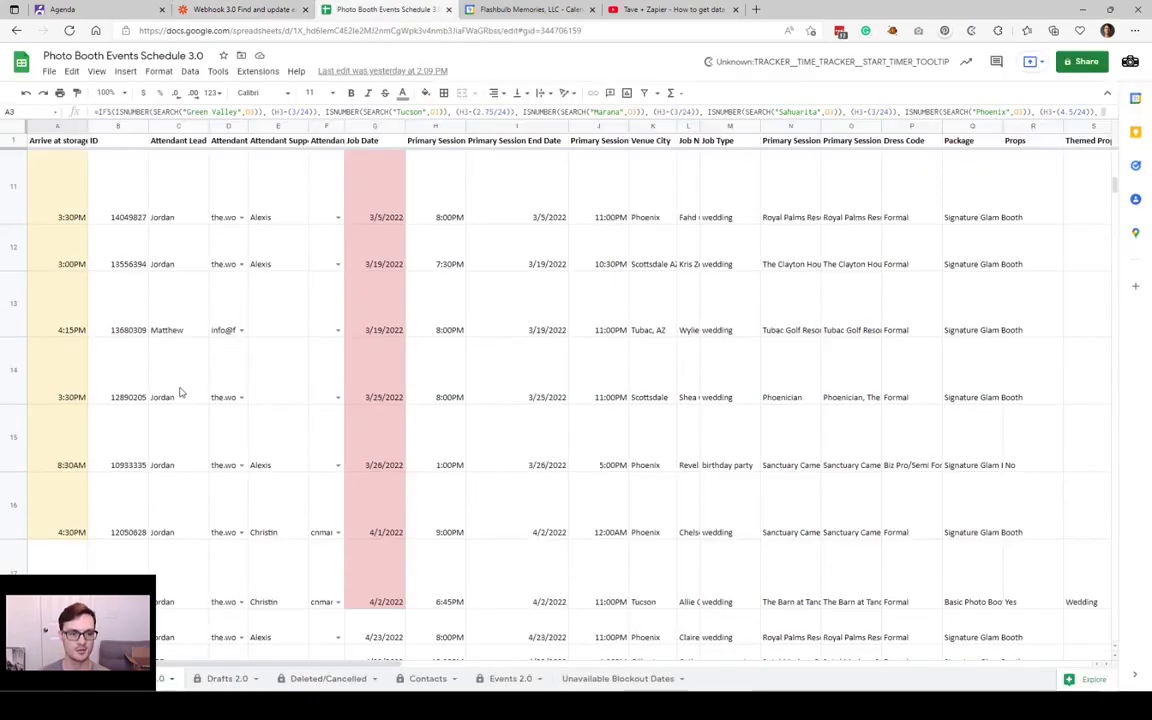
scroll(460, 447, "up", 3)
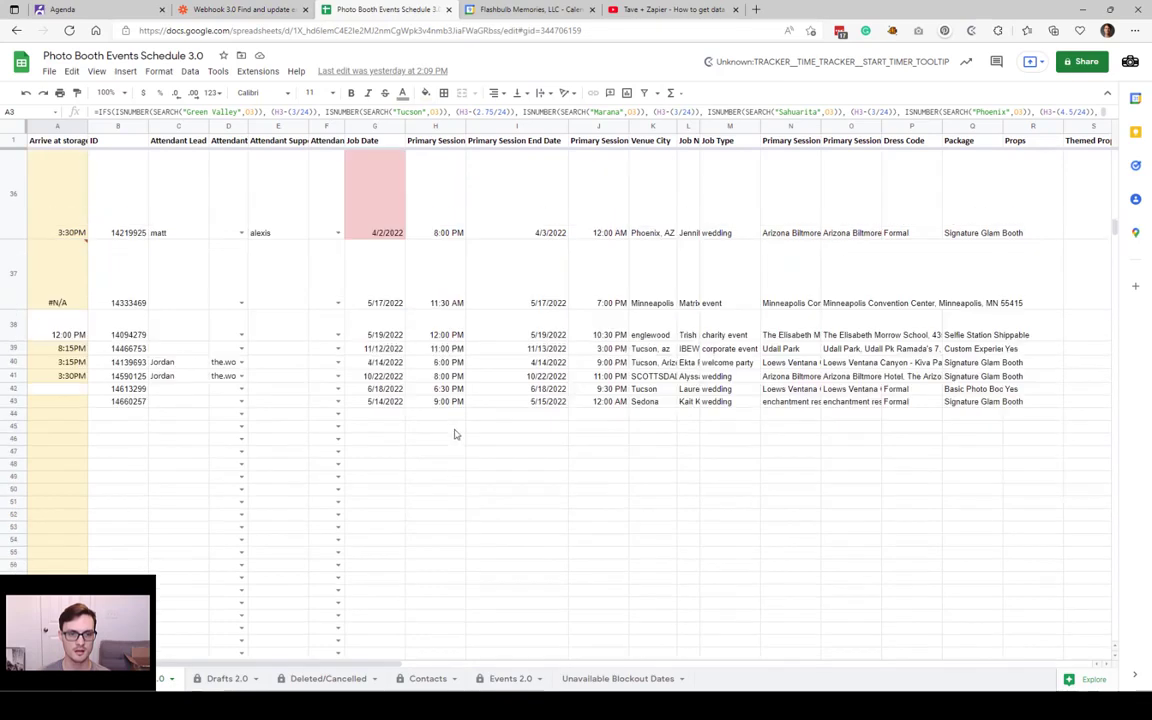
left_click(396, 402)
left_click(120, 402)
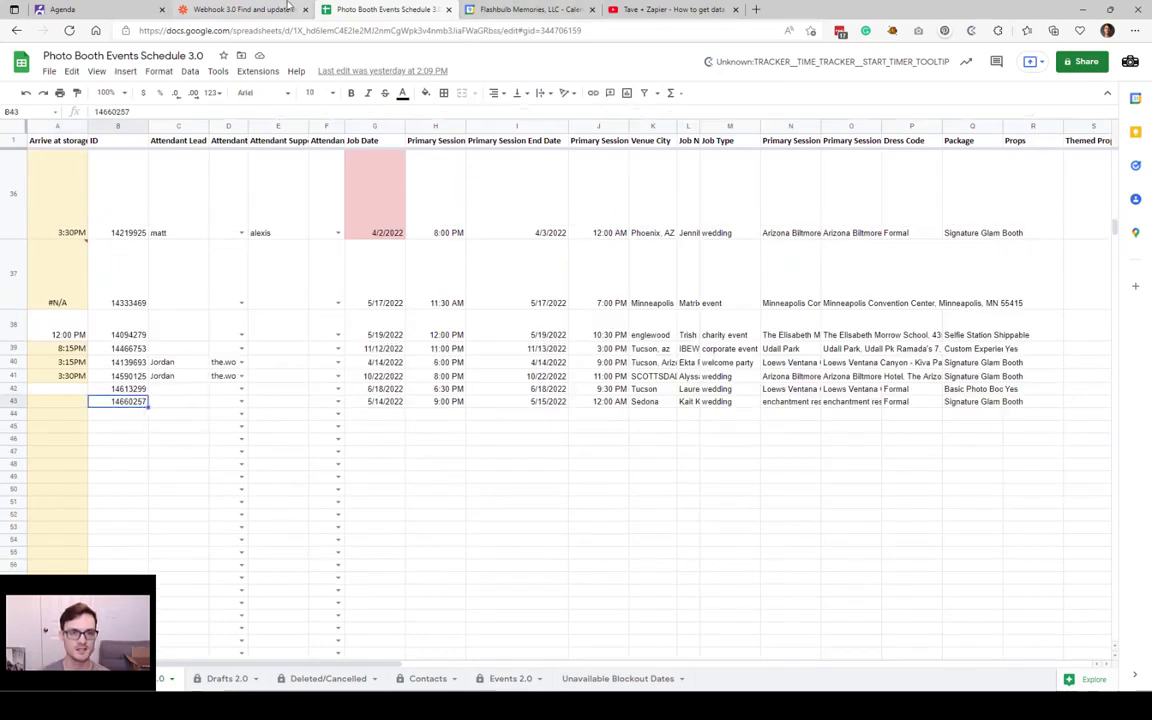
left_click(240, 9)
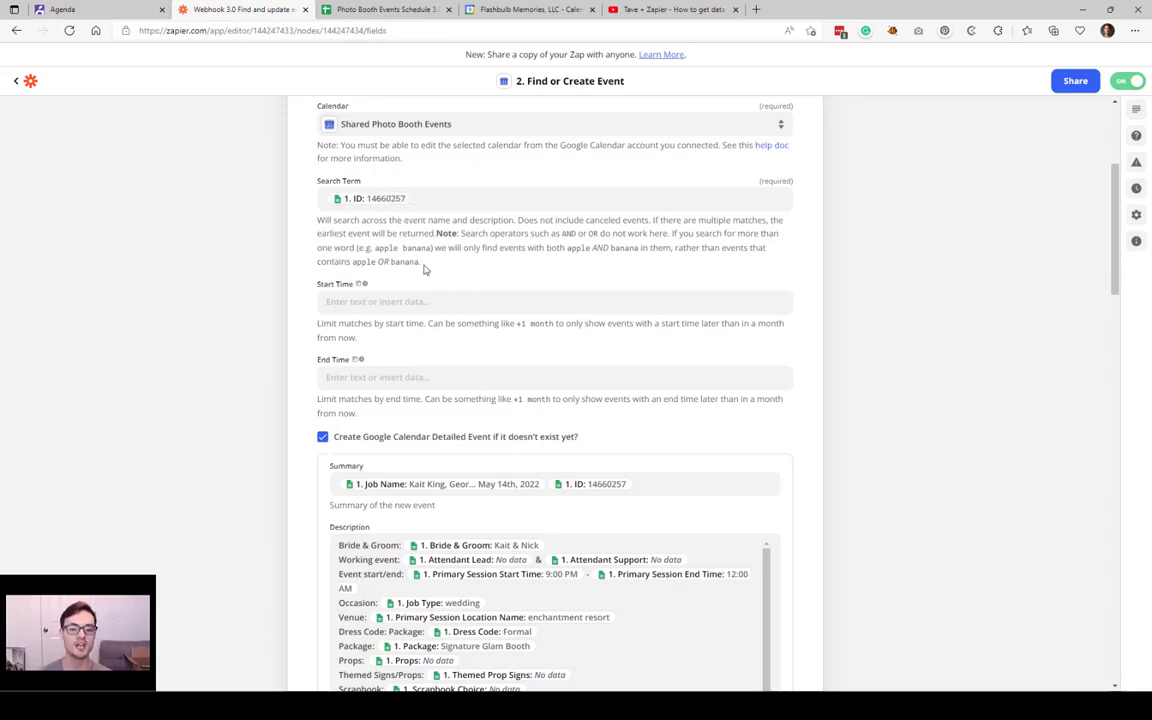
scroll(360, 257, "up", 1)
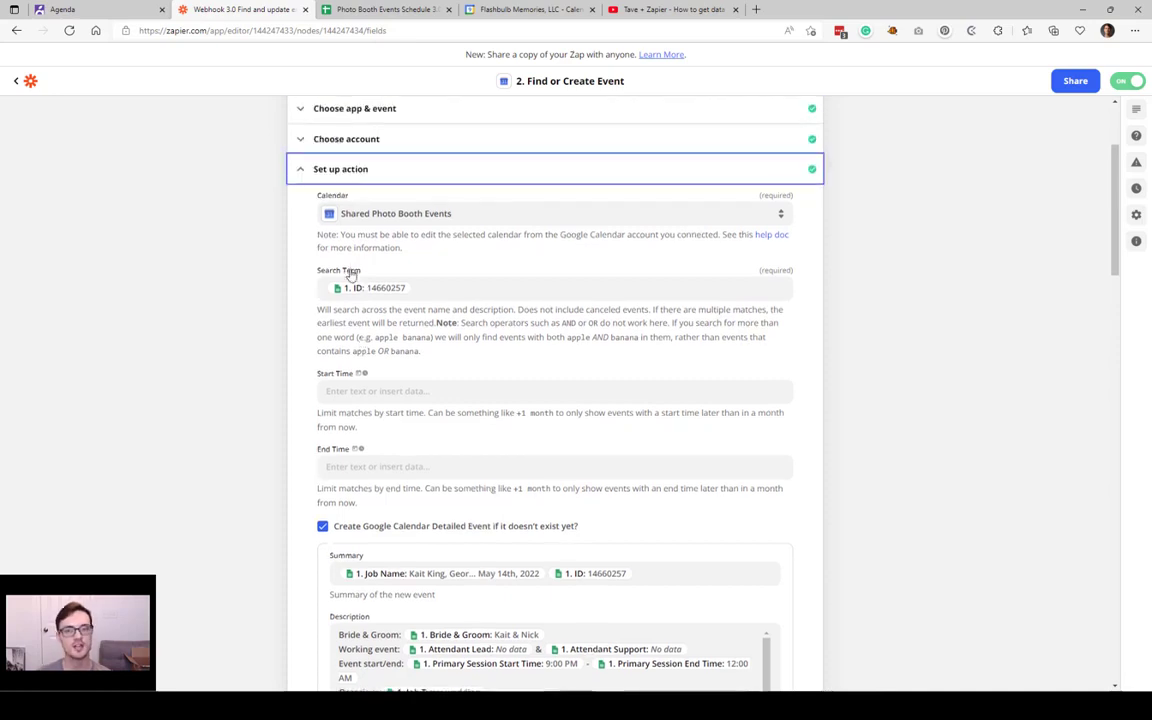
scroll(315, 237, "down", 1)
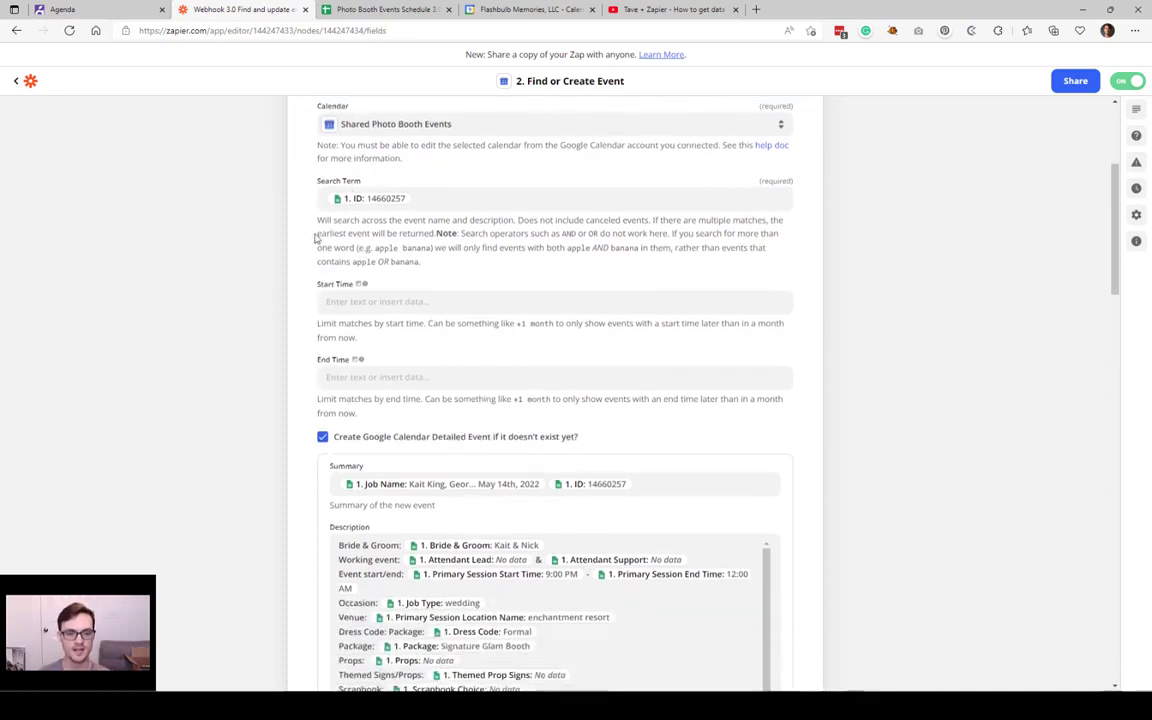
scroll(330, 354, "down", 1)
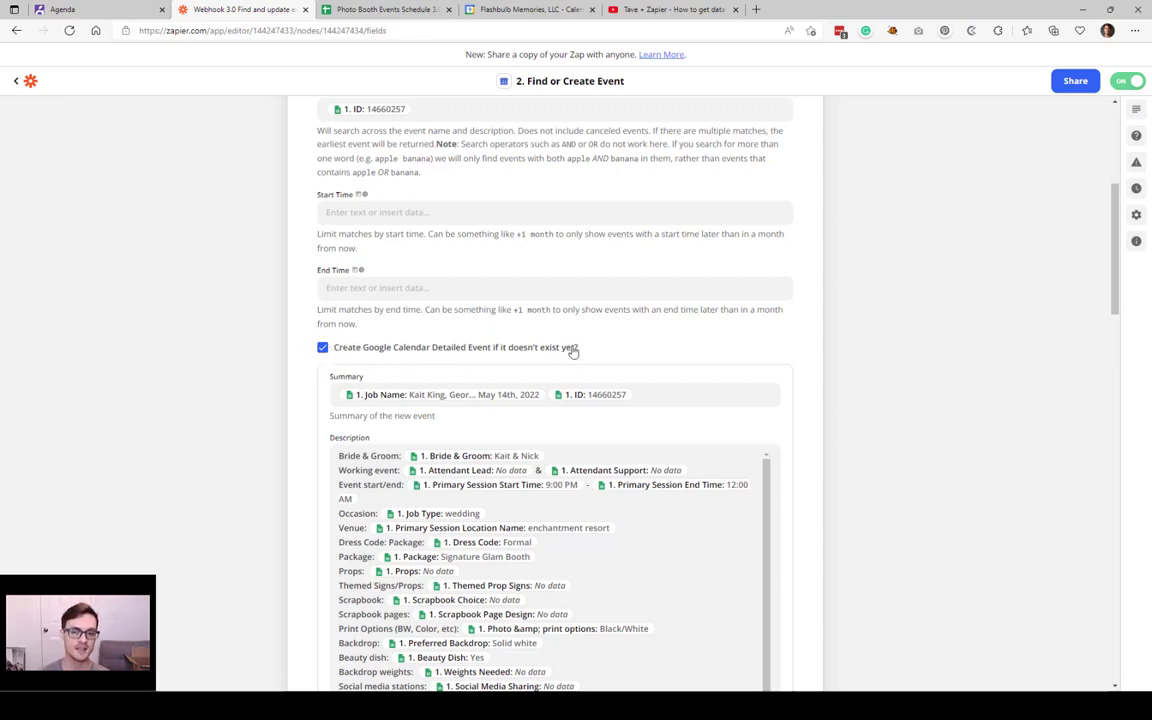
left_click(638, 394)
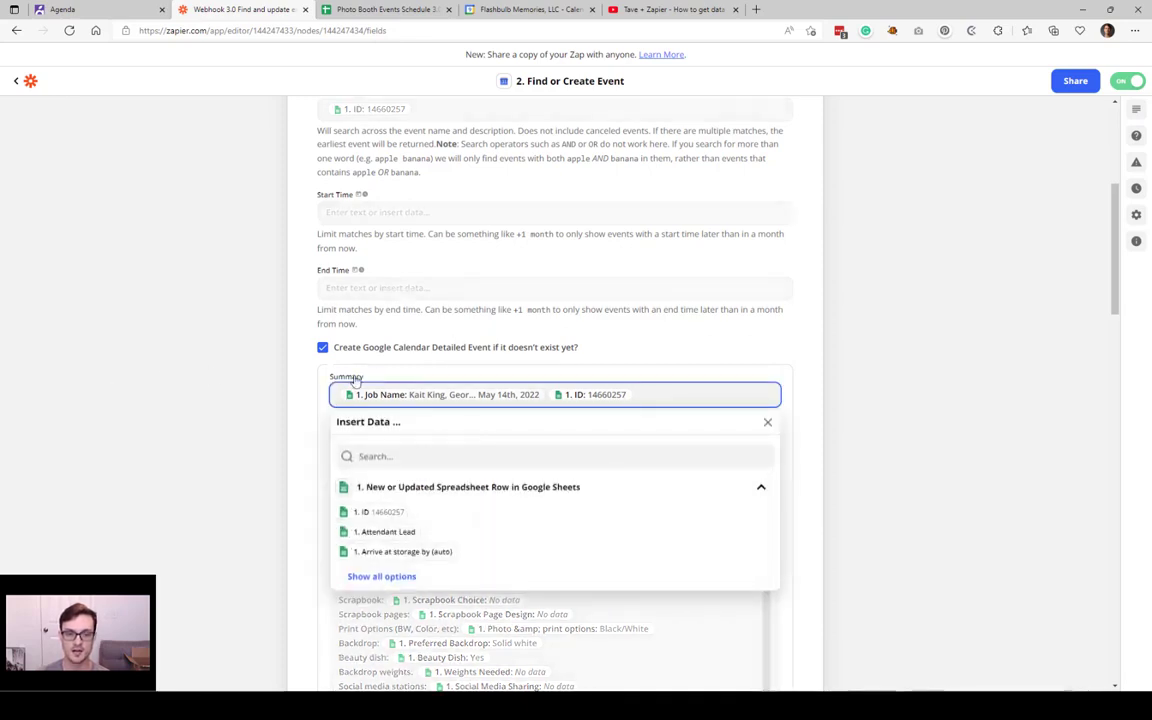
left_click(283, 399)
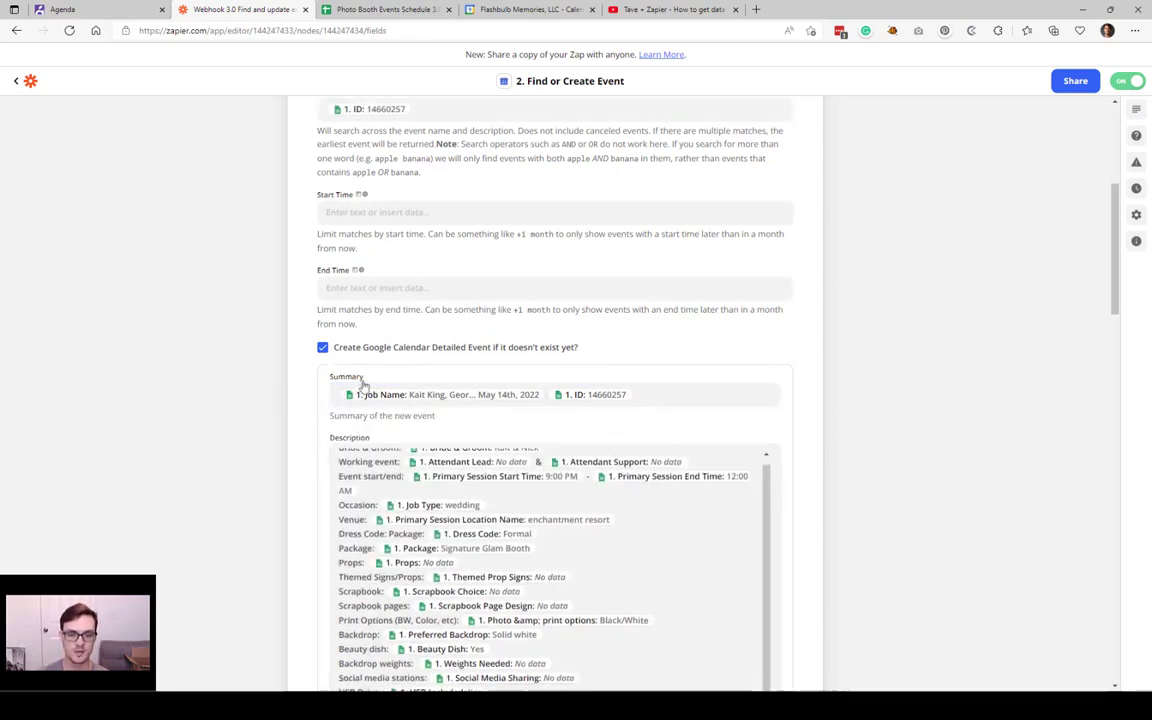
left_click(673, 394)
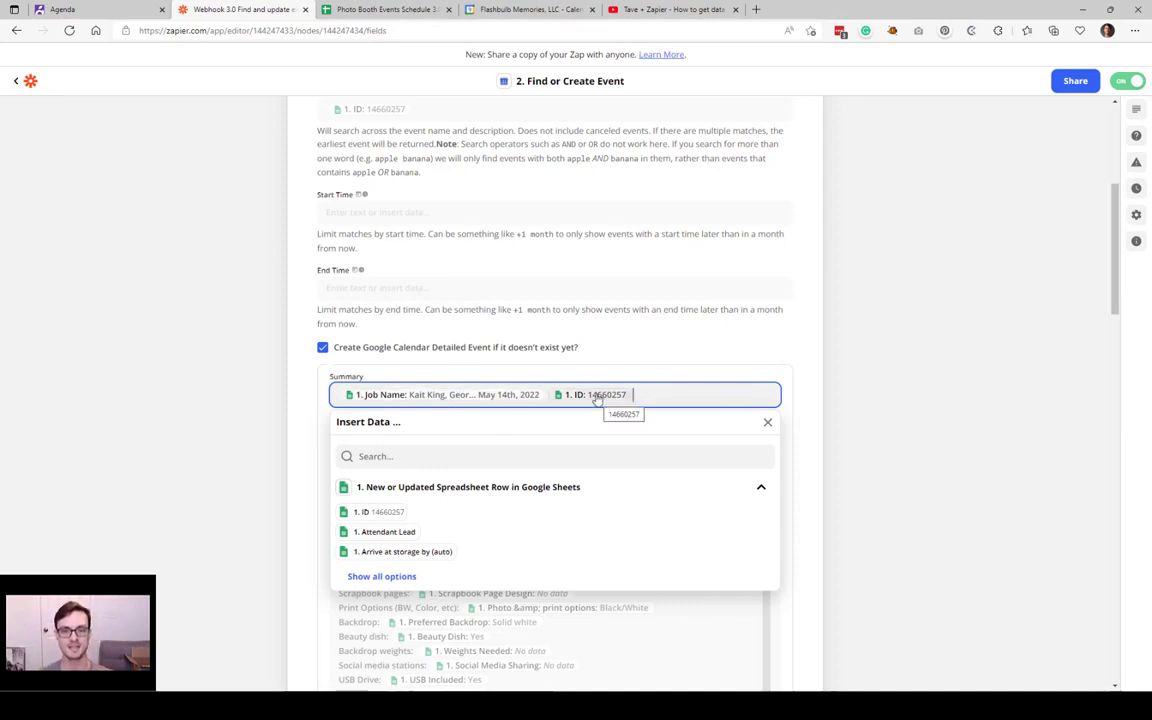
scroll(642, 392, "up", 1)
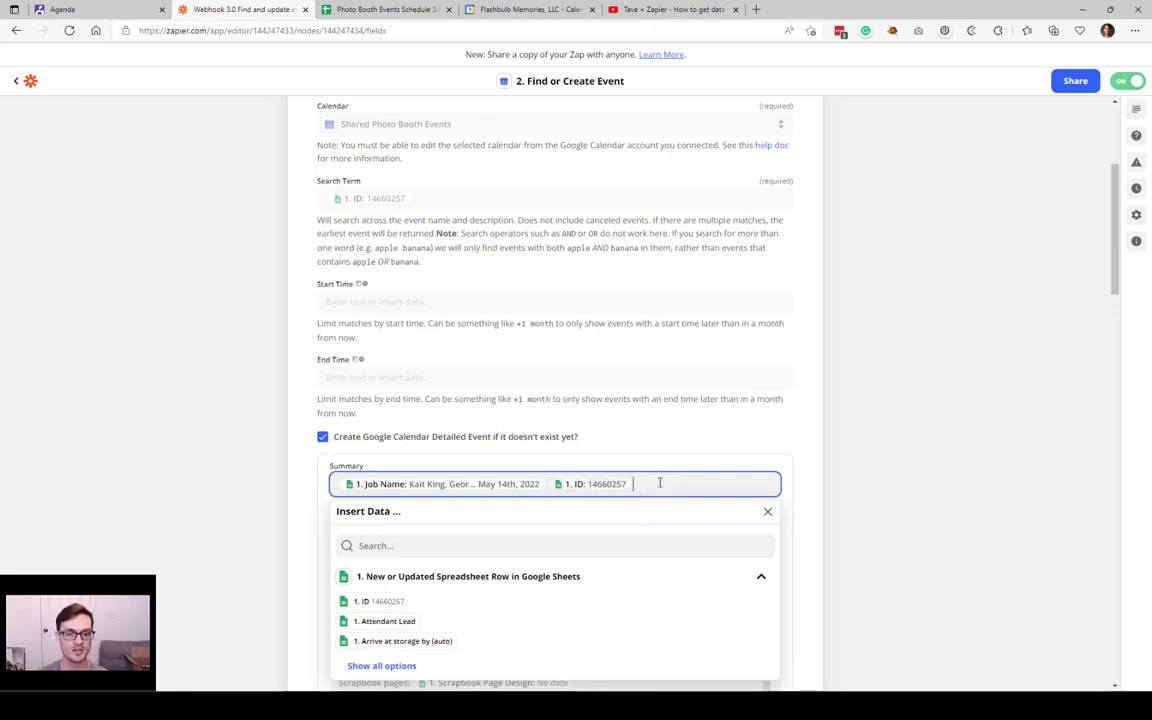
left_click(205, 415)
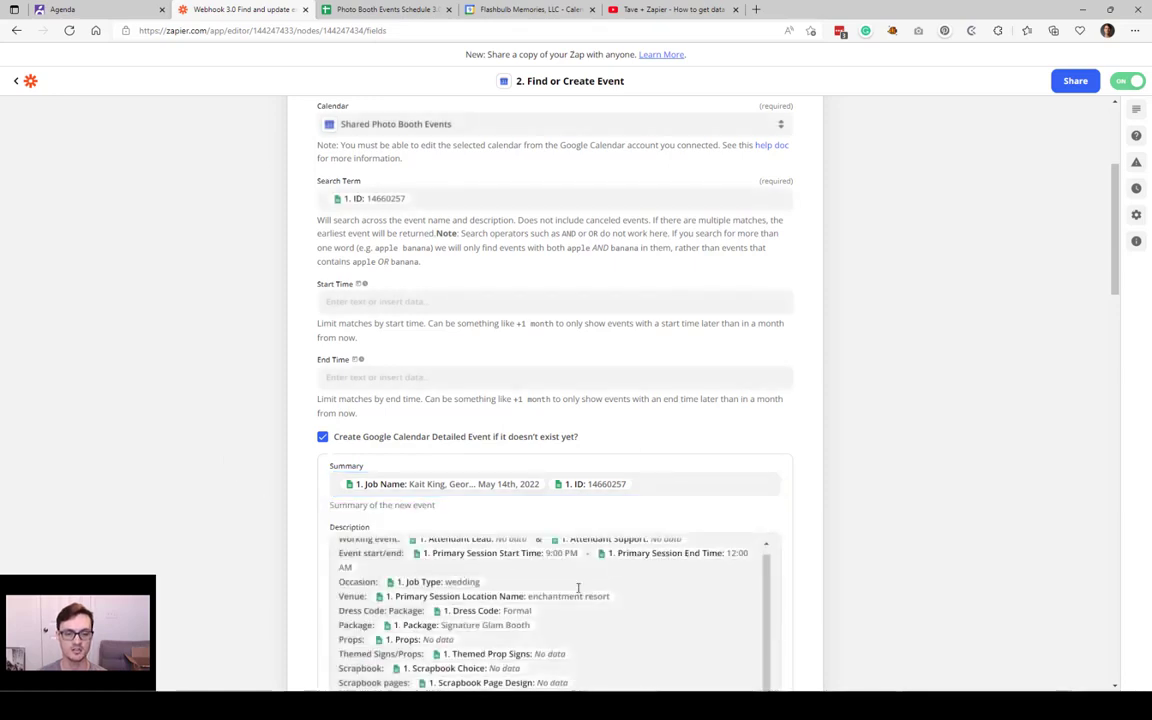
scroll(578, 588, "up", 1)
left_click(656, 484)
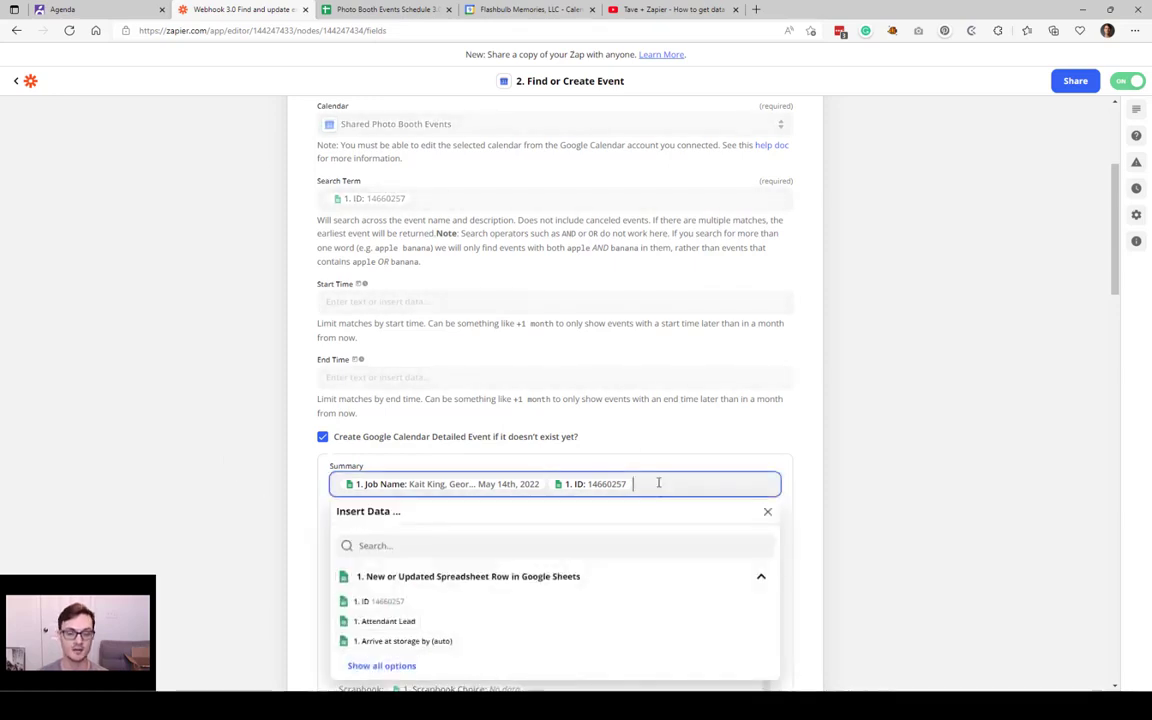
left_click(298, 493)
scroll(298, 493, "down", 1)
scroll(298, 493, "down", 1)
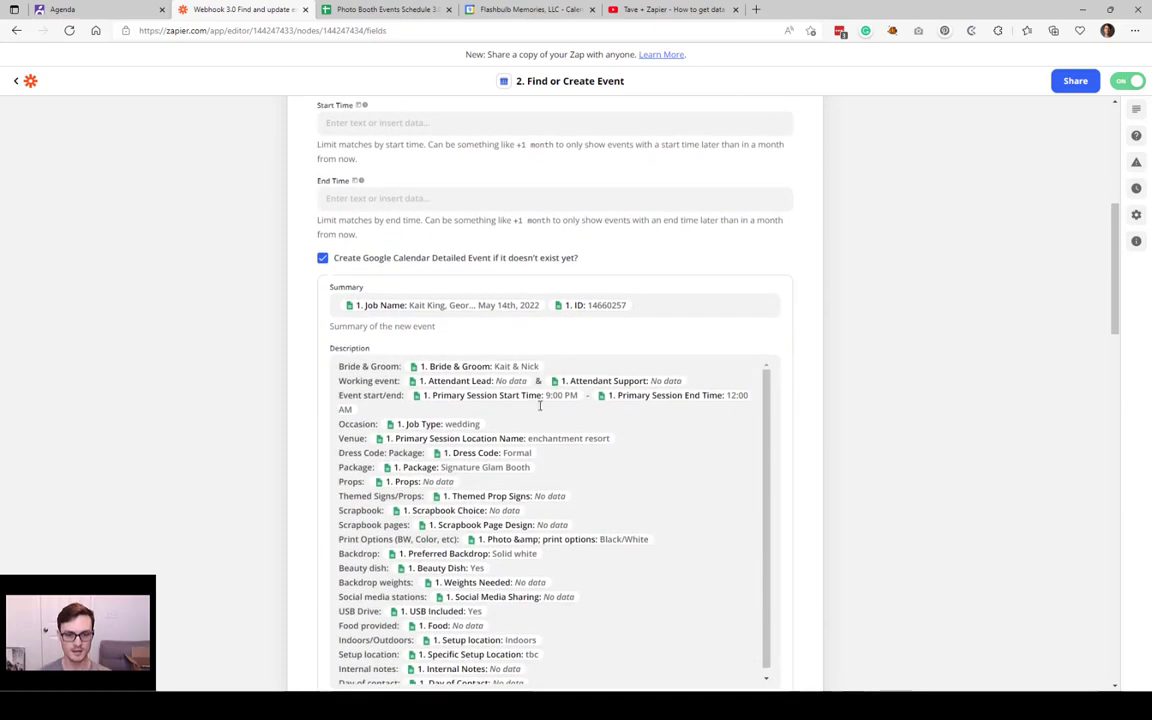
left_click(382, 366)
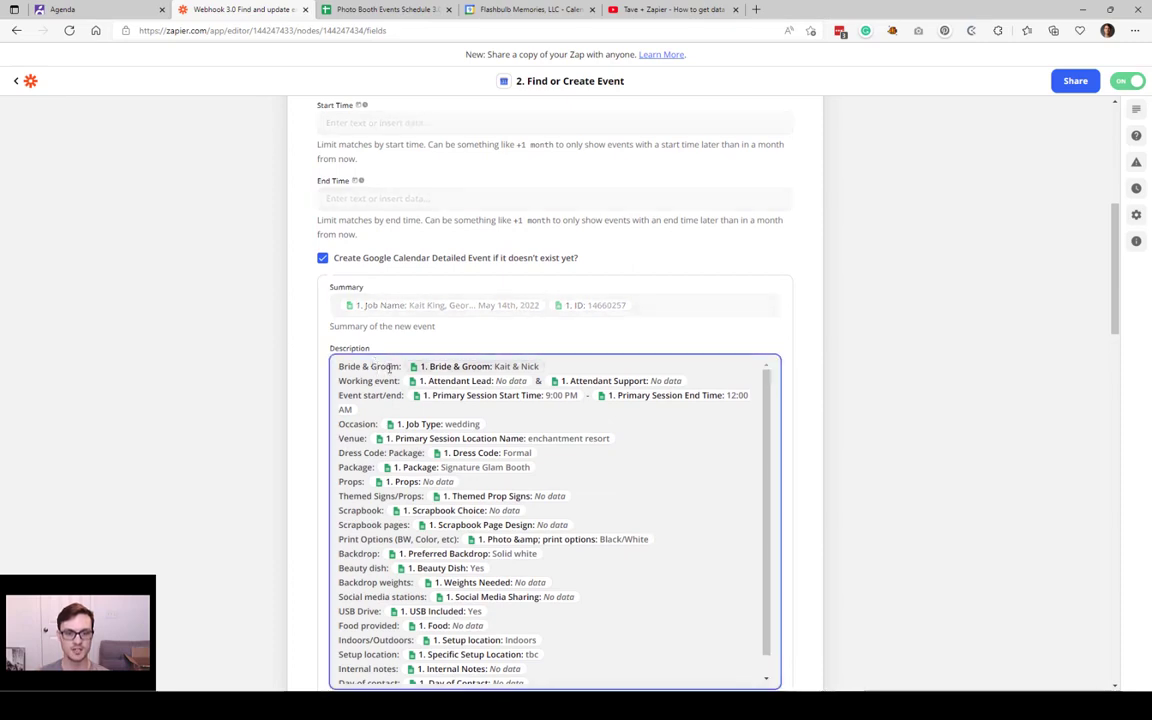
left_click_drag(340, 366, 399, 367)
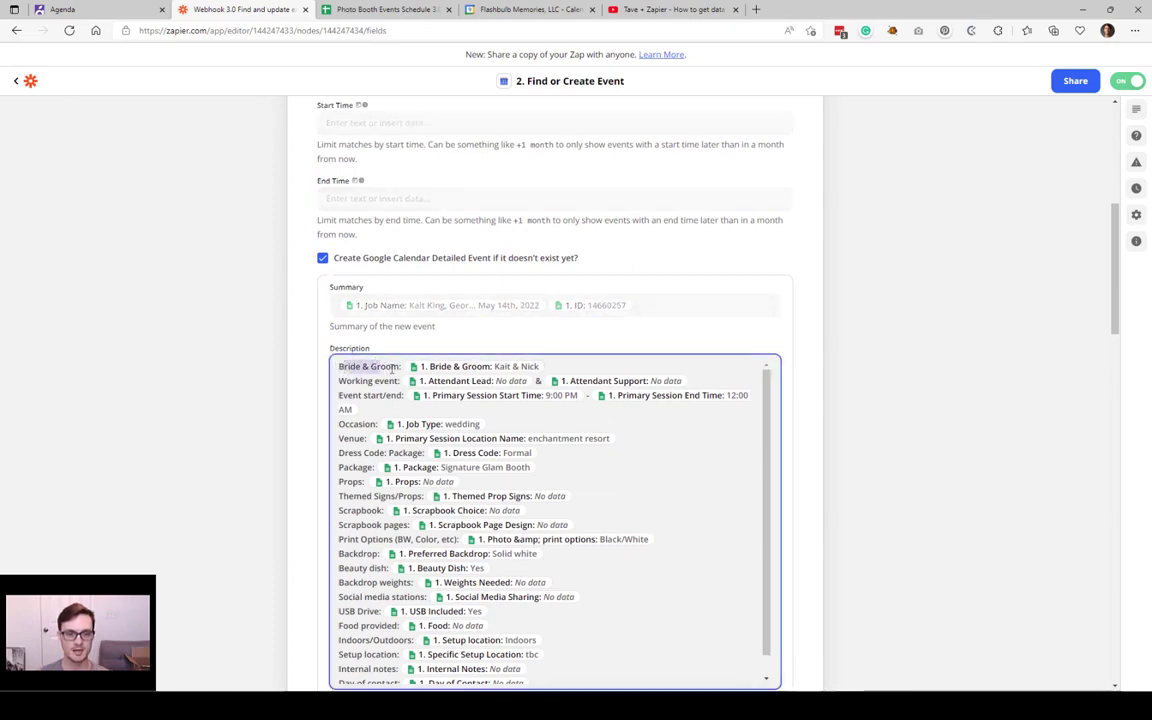
left_click(394, 378)
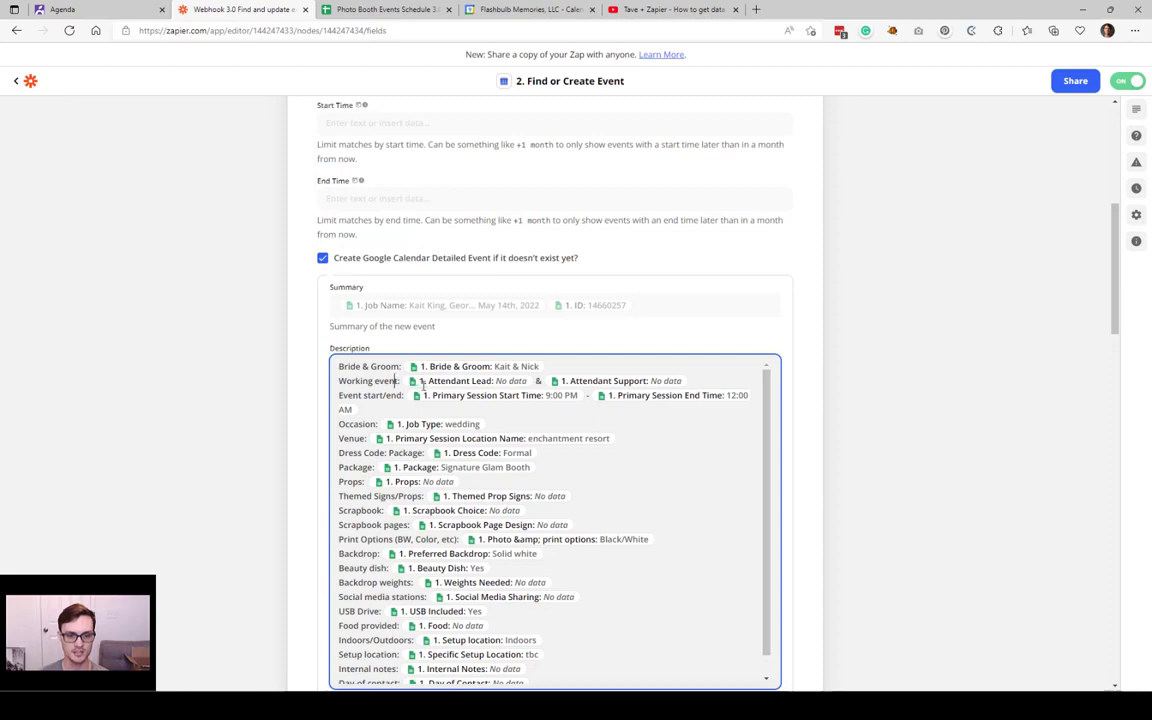
type("s:")
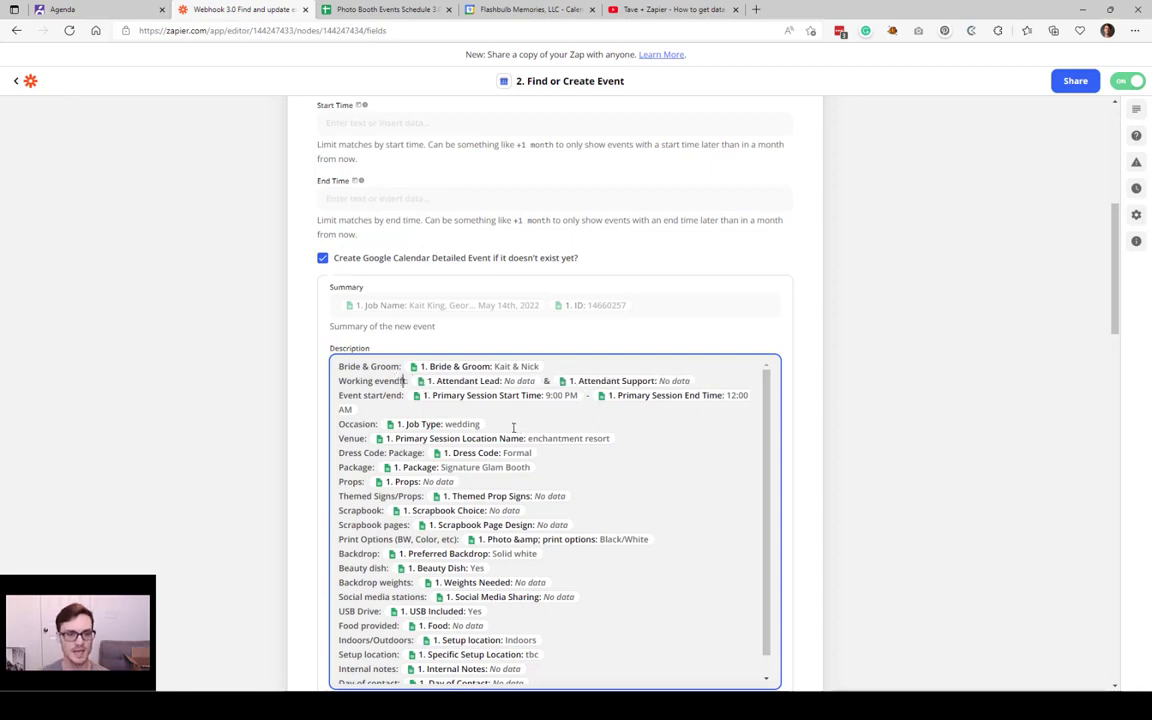
key("BackSpace")
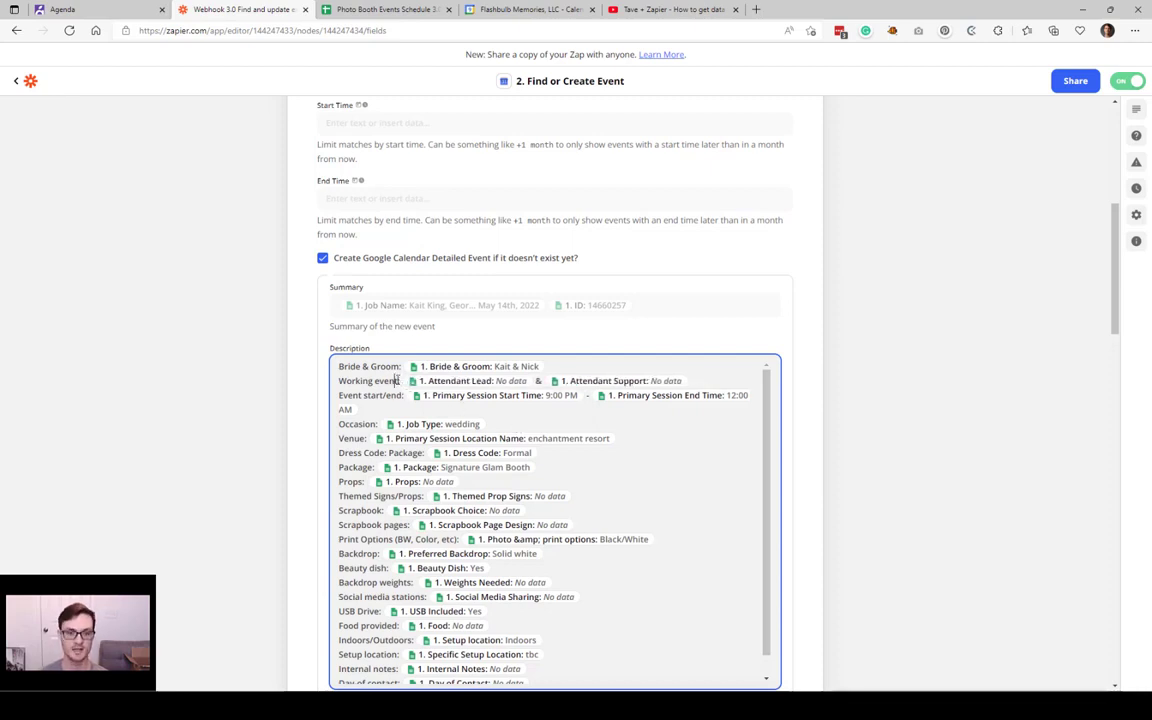
key("Delete")
type(":")
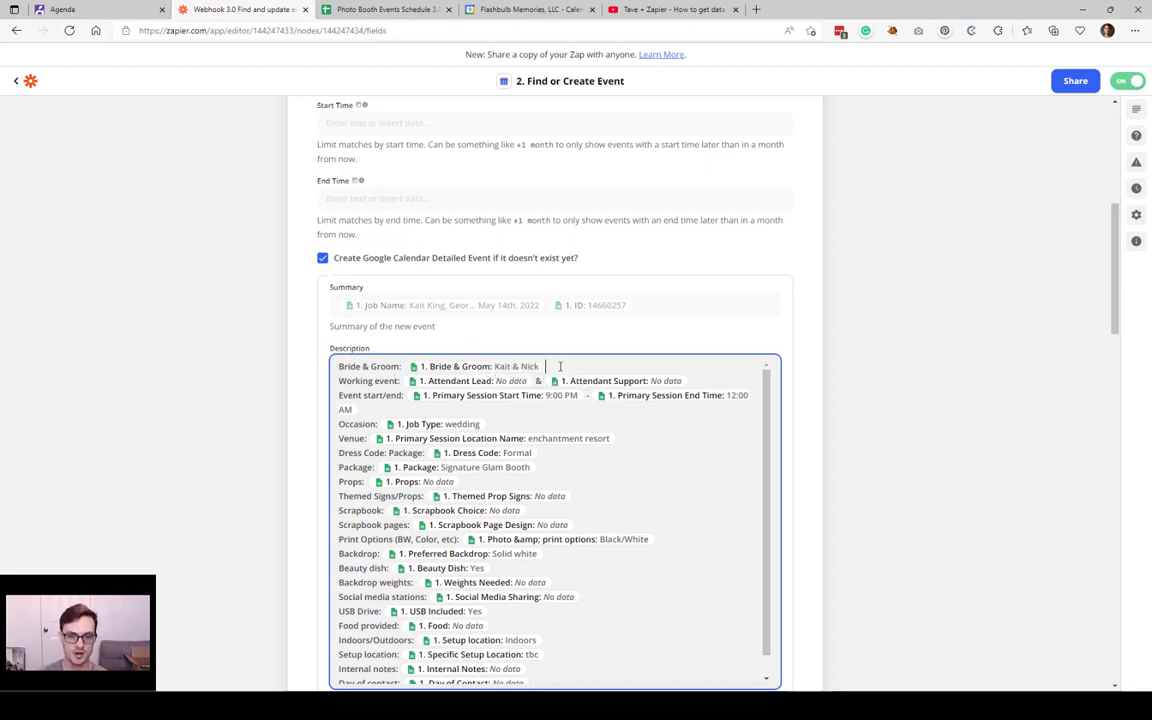
scroll(559, 366, "down", 1)
scroll(559, 366, "up", 2)
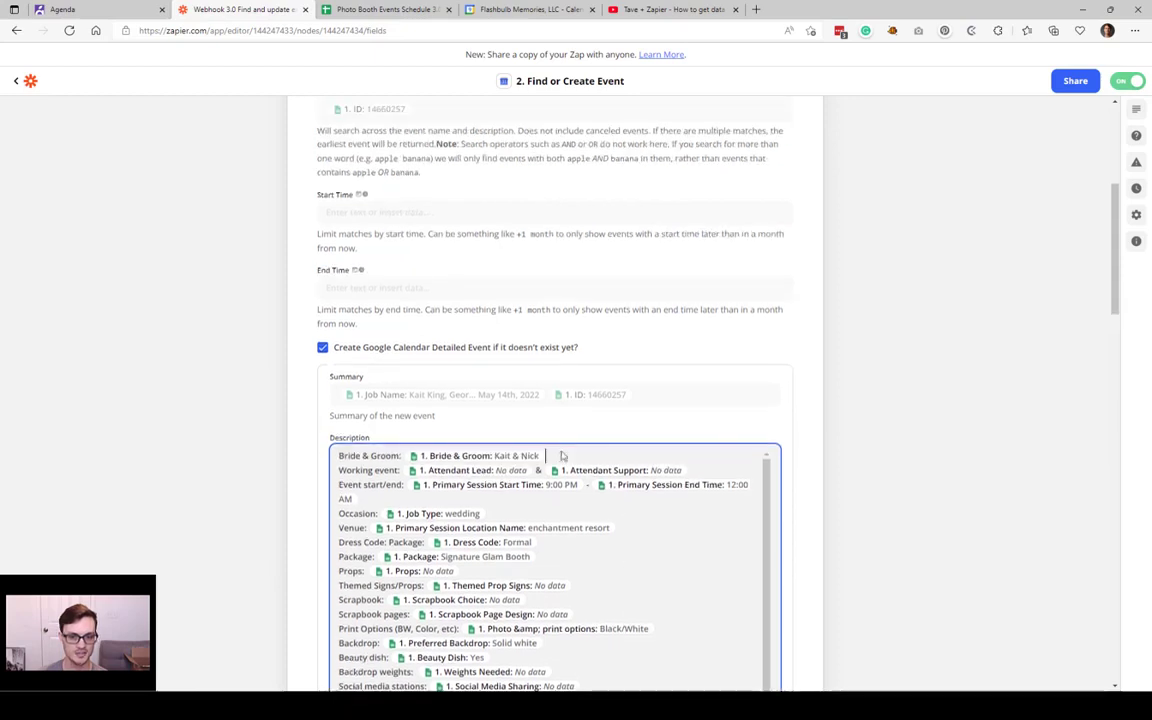
scroll(868, 380, "down", 4)
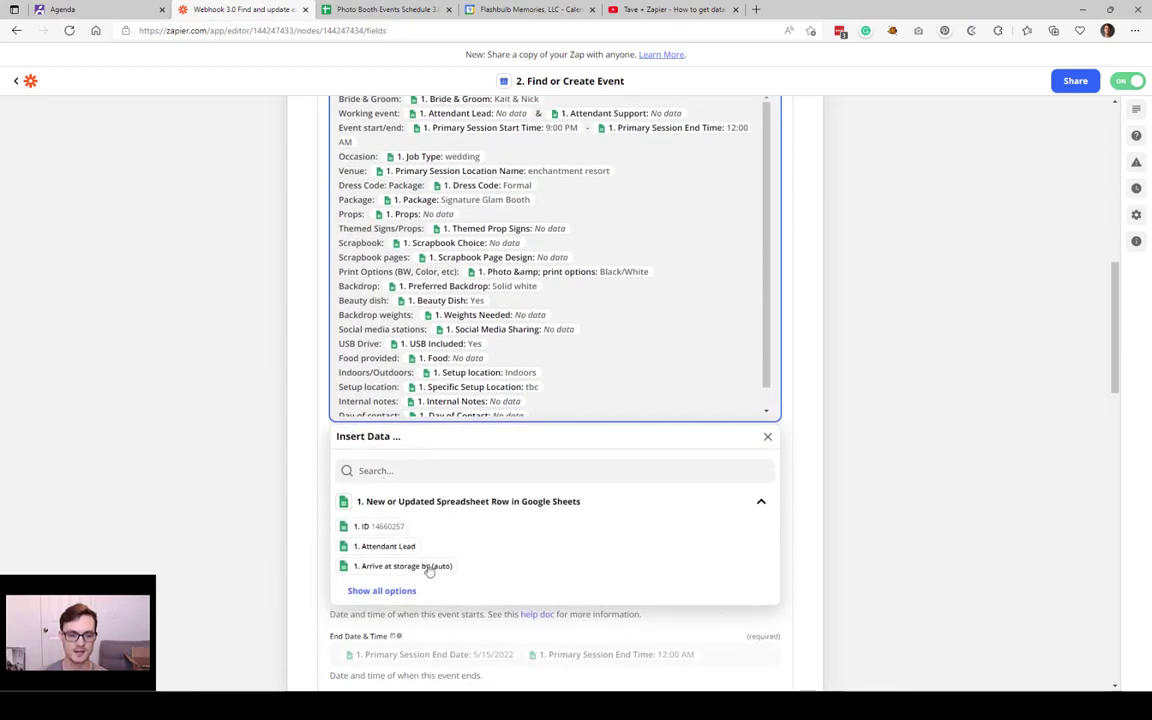
left_click(405, 590)
scroll(440, 550, "down", 10)
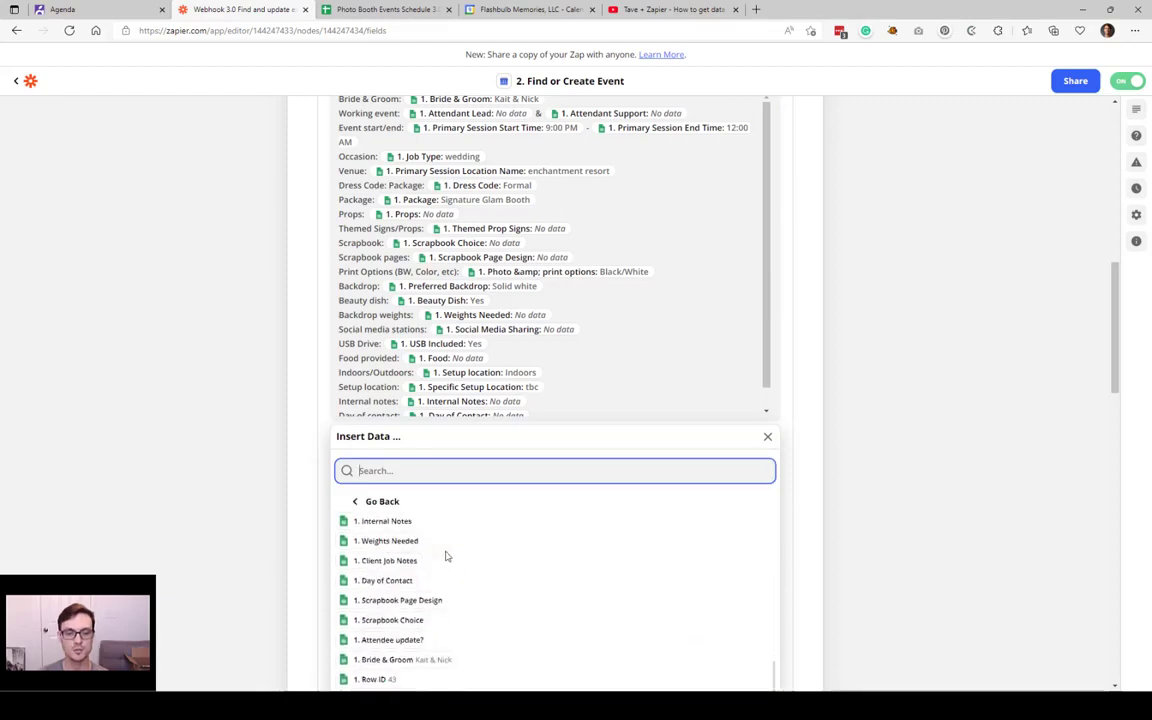
scroll(445, 558, "down", 12)
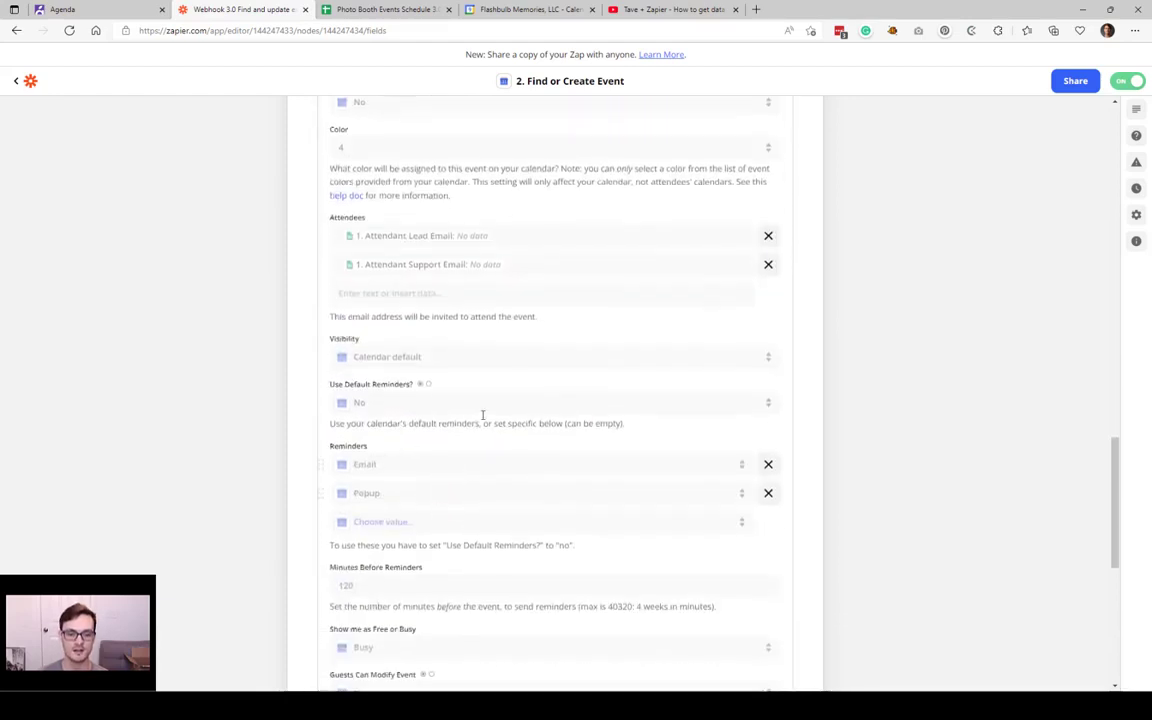
scroll(482, 415, "up", 9)
scroll(434, 470, "up", 2)
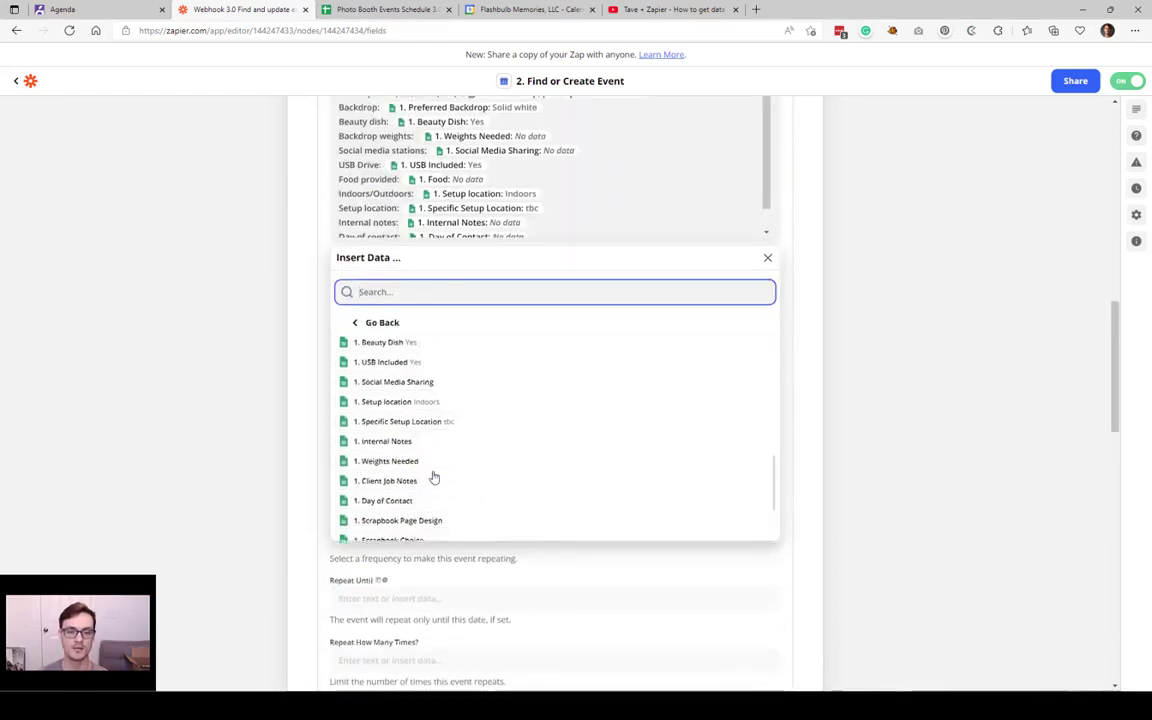
scroll(434, 474, "up", 5)
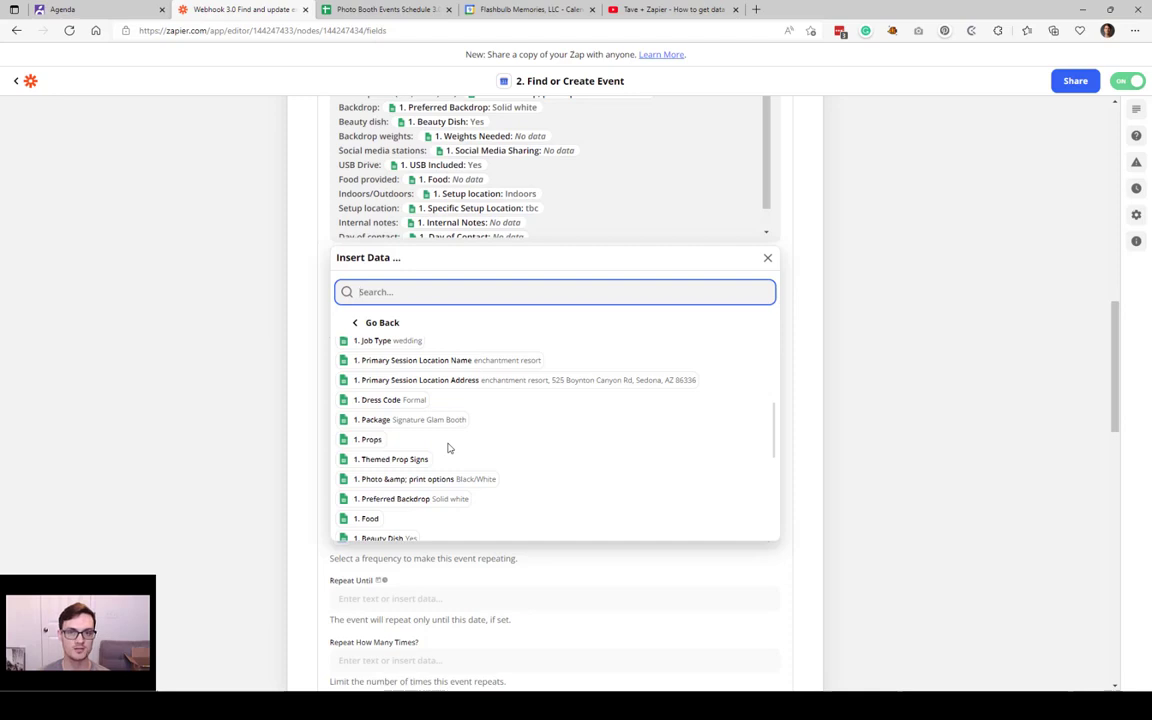
scroll(445, 452, "up", 4)
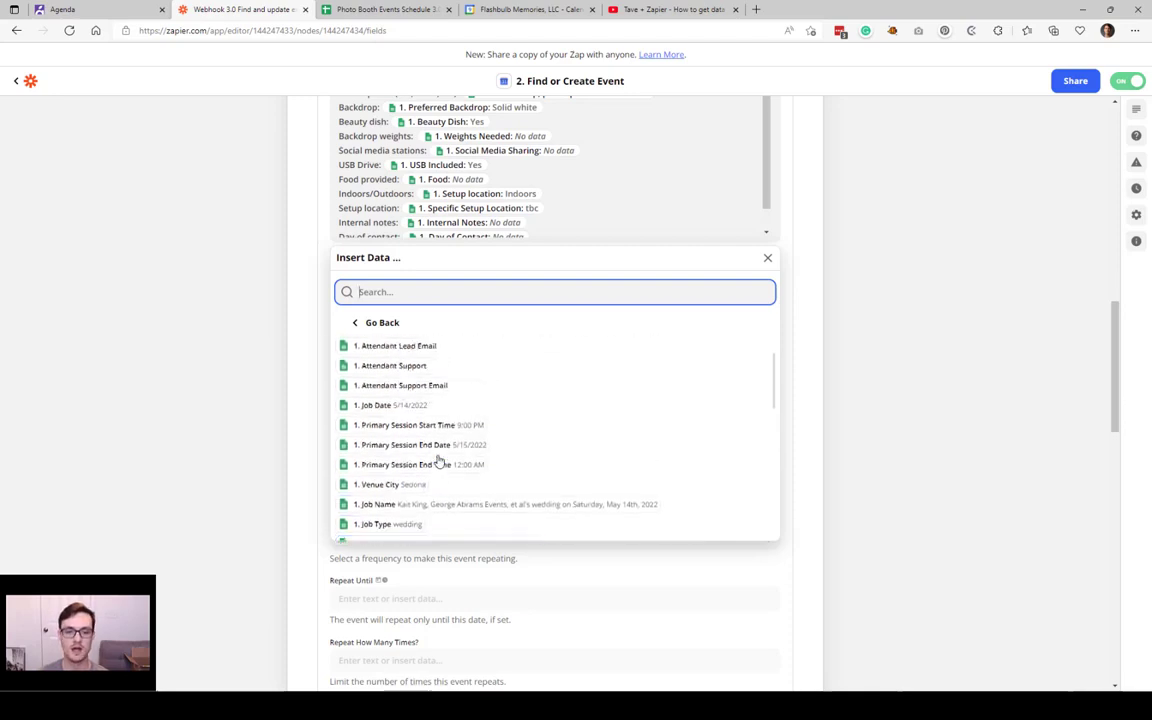
left_click(437, 463)
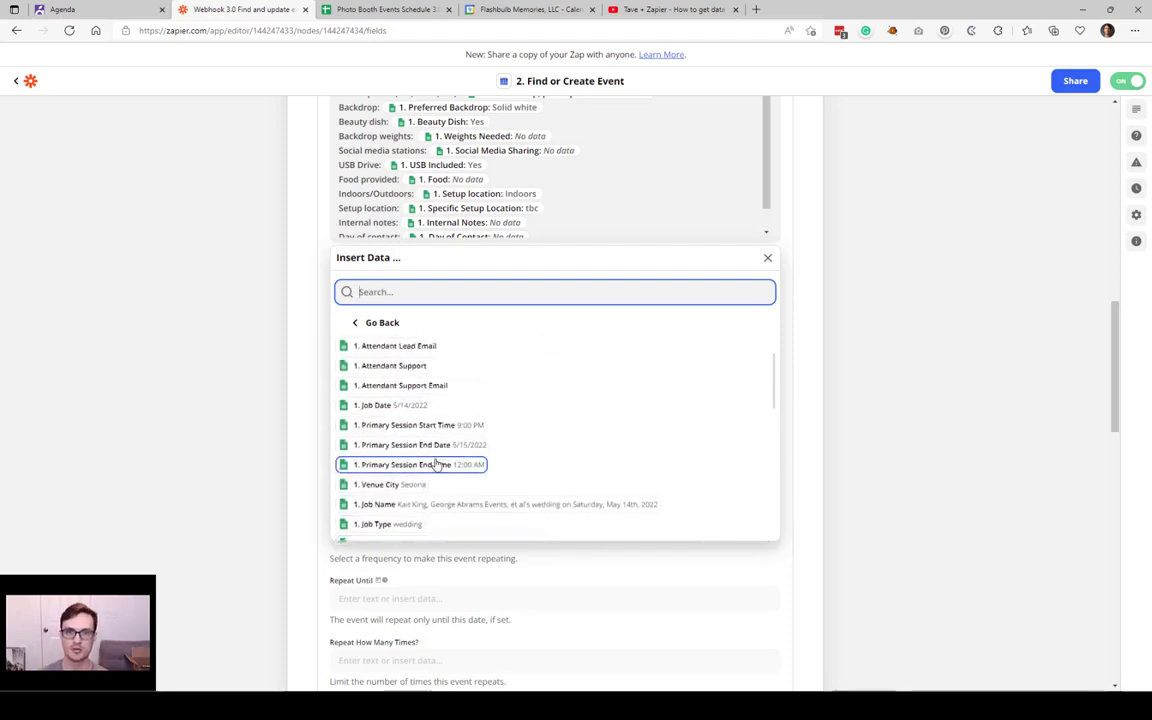
scroll(437, 463, "up", 6)
left_click(314, 392)
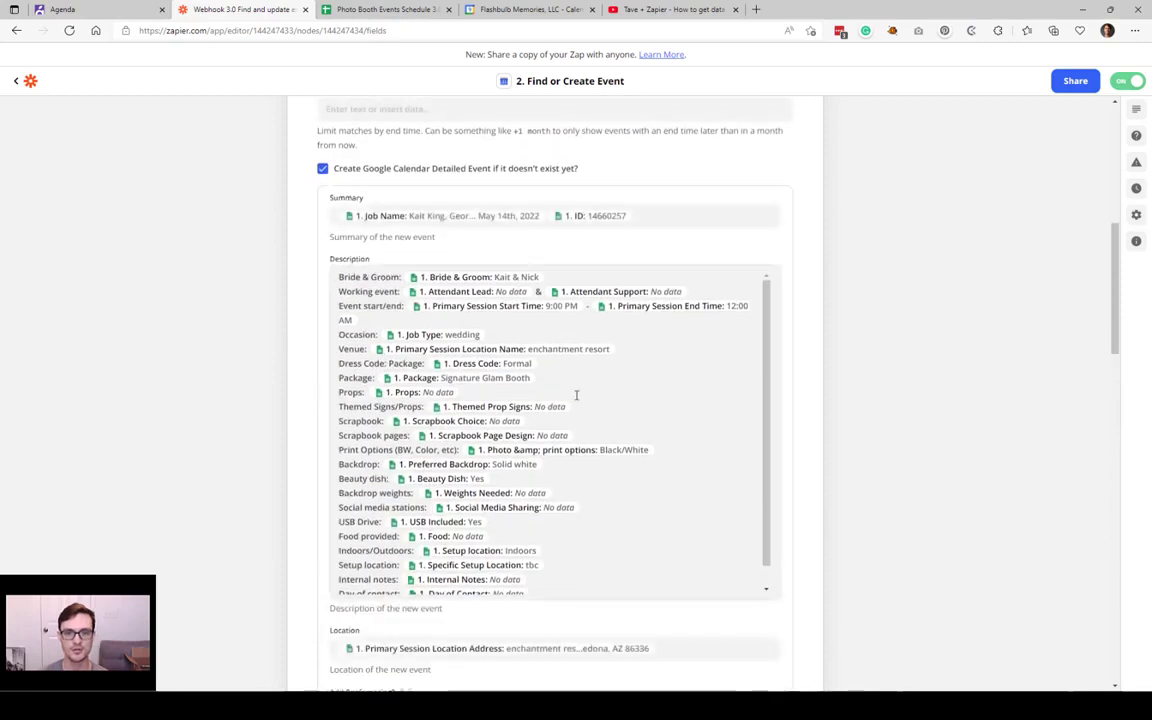
scroll(784, 424, "up", 1)
scroll(771, 411, "down", 1)
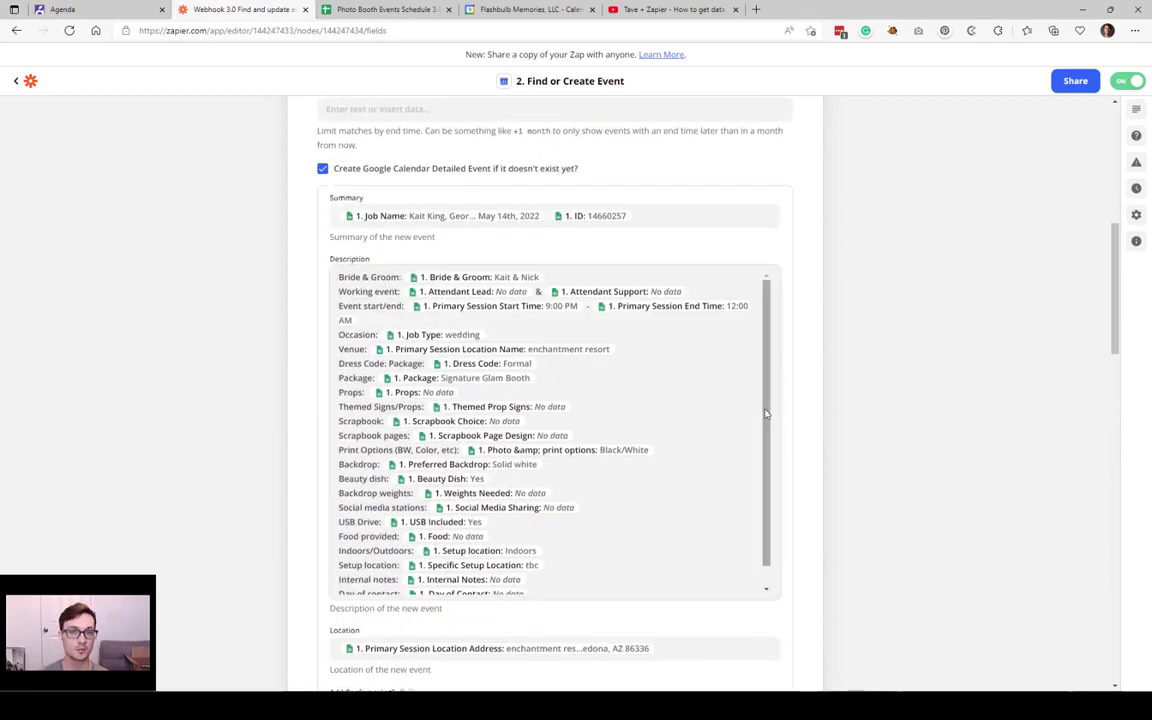
left_click_drag(766, 440, 740, 489)
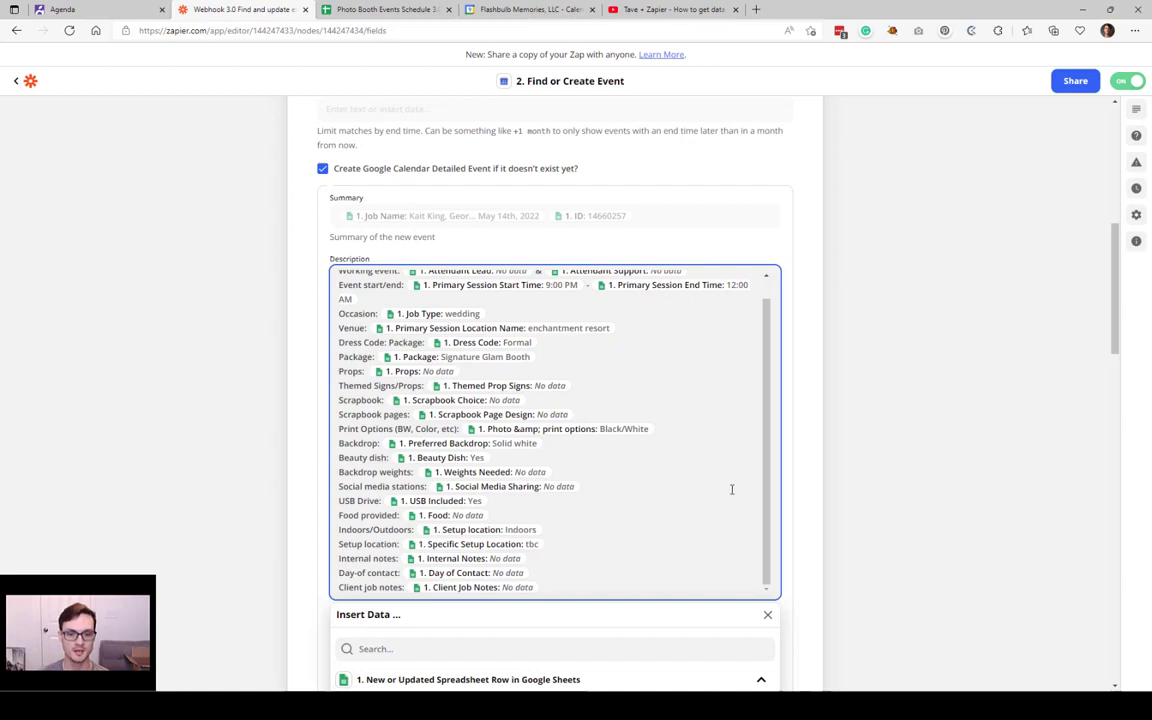
scroll(600, 440, "up", 1)
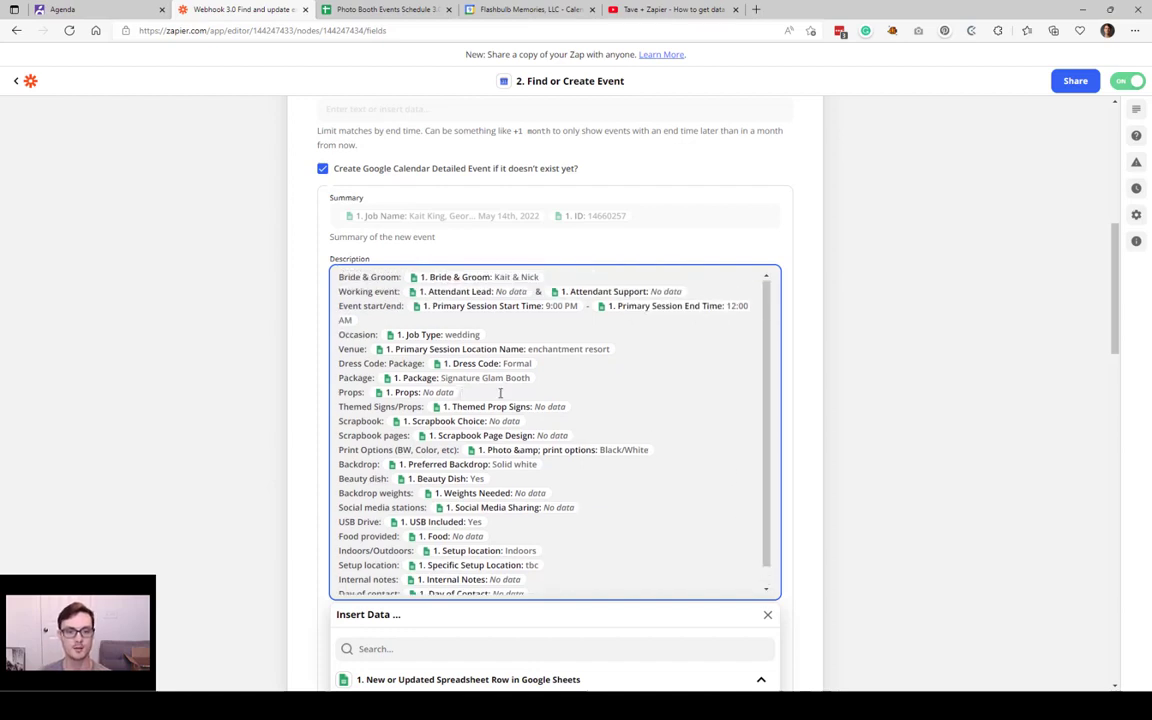
scroll(558, 371, "up", 1)
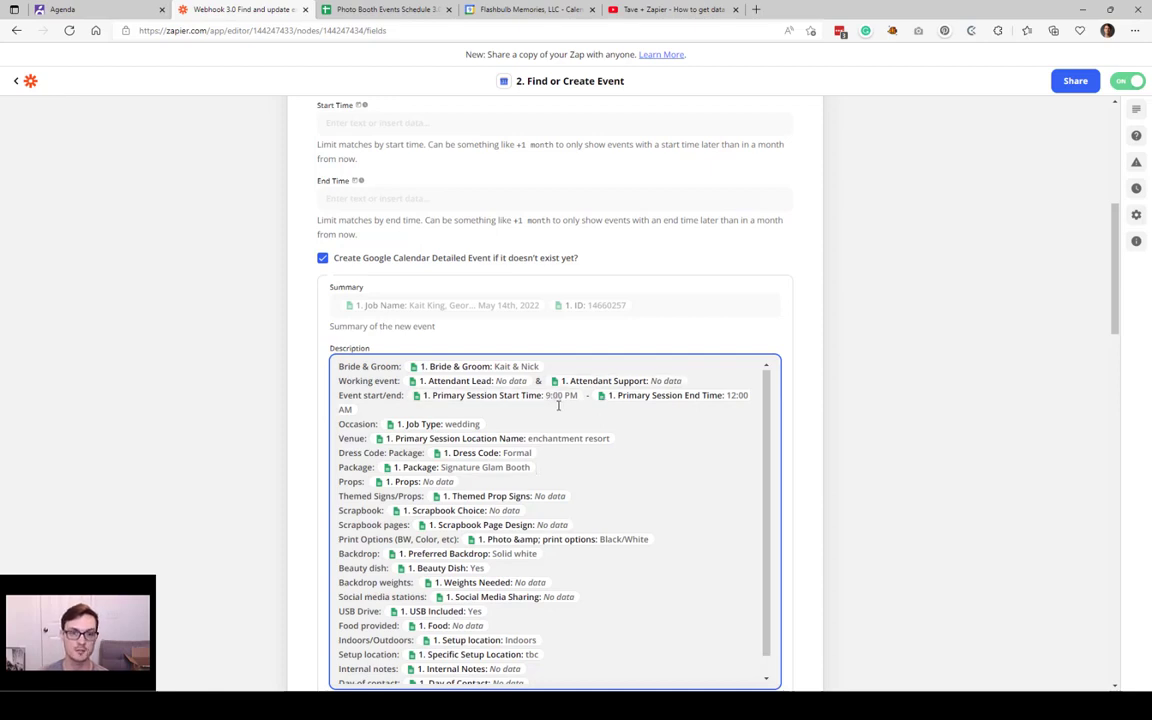
scroll(558, 407, "down", 3)
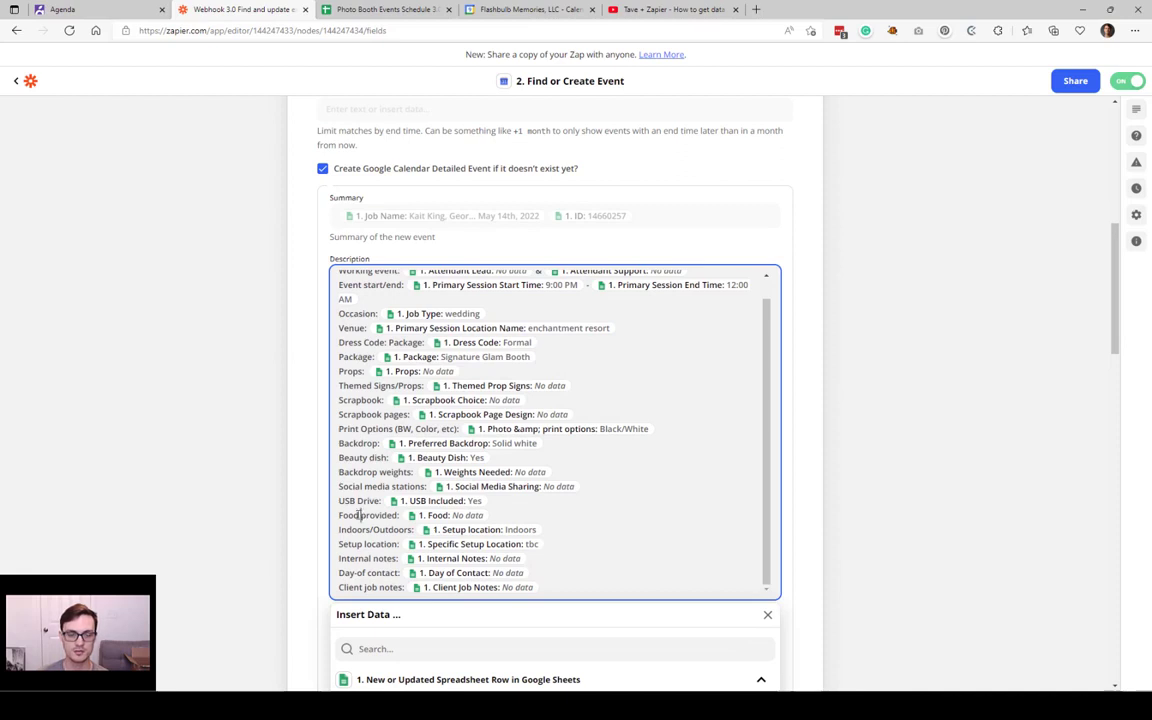
scroll(355, 523, "down", 1)
triple_click(391, 501)
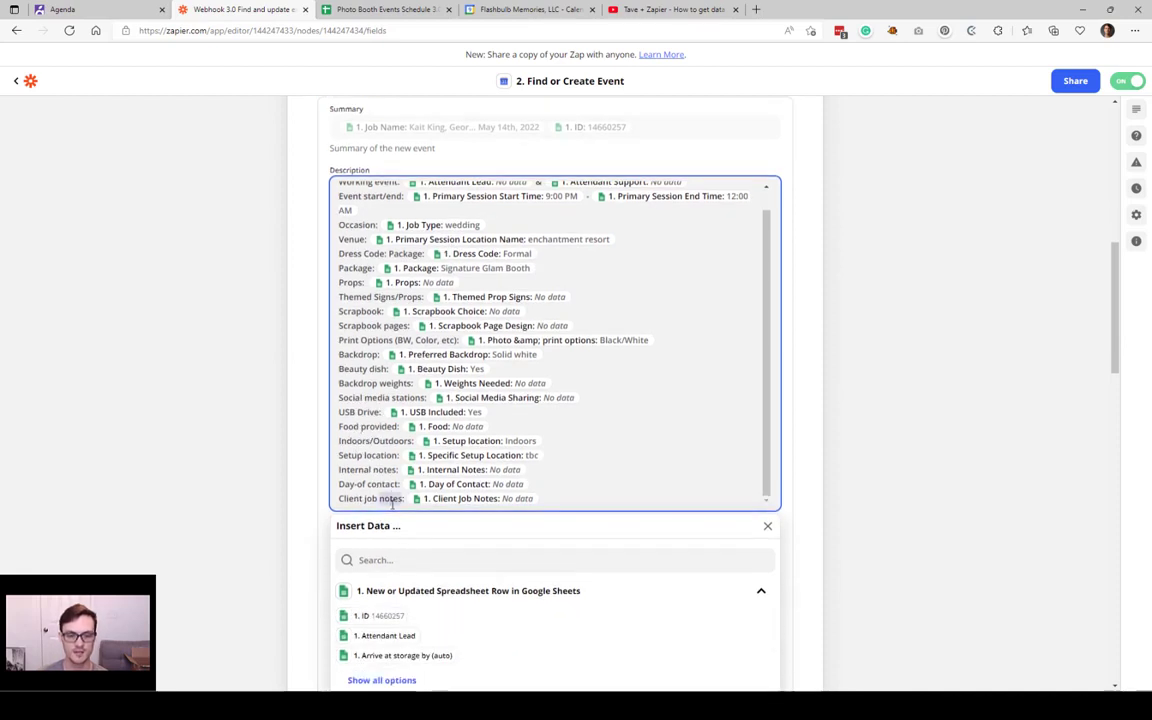
left_click(632, 501)
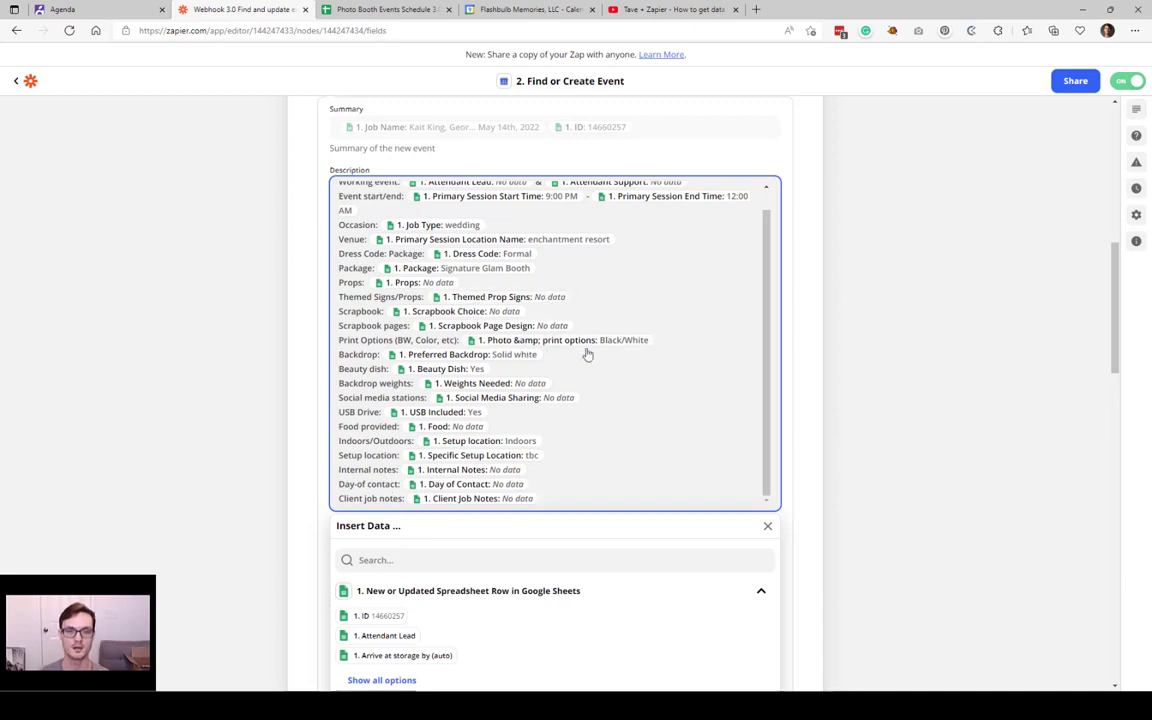
left_click(309, 406)
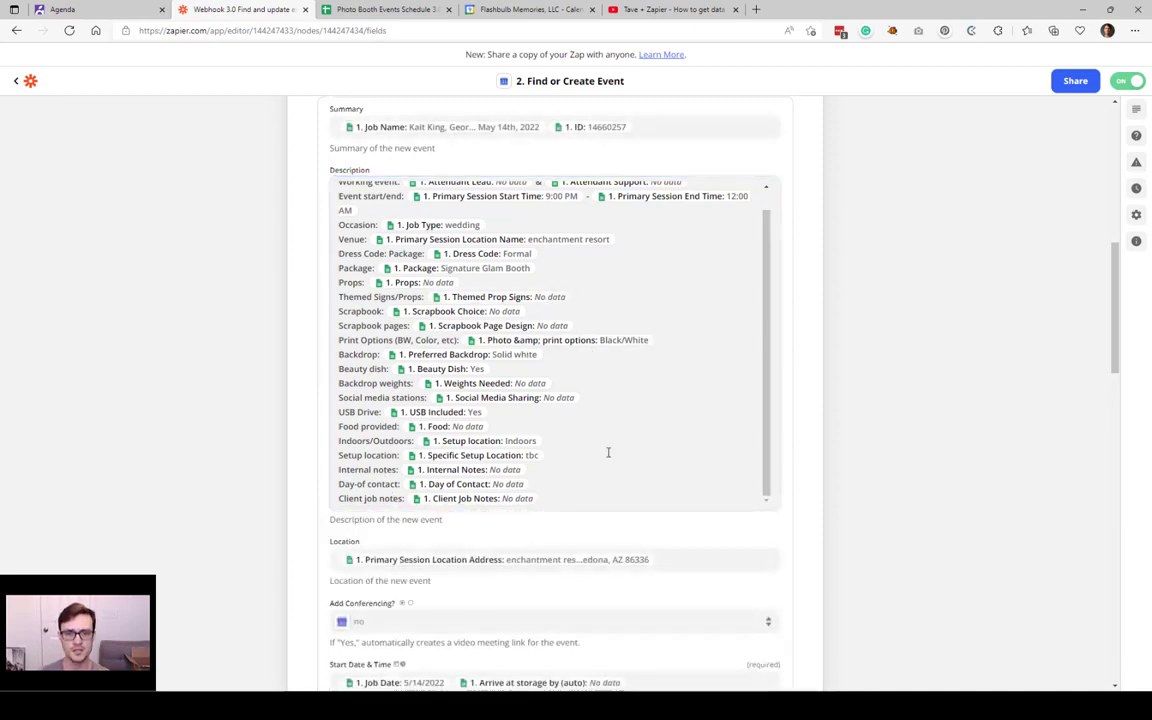
scroll(618, 335, "up", 2)
scroll(620, 337, "down", 2)
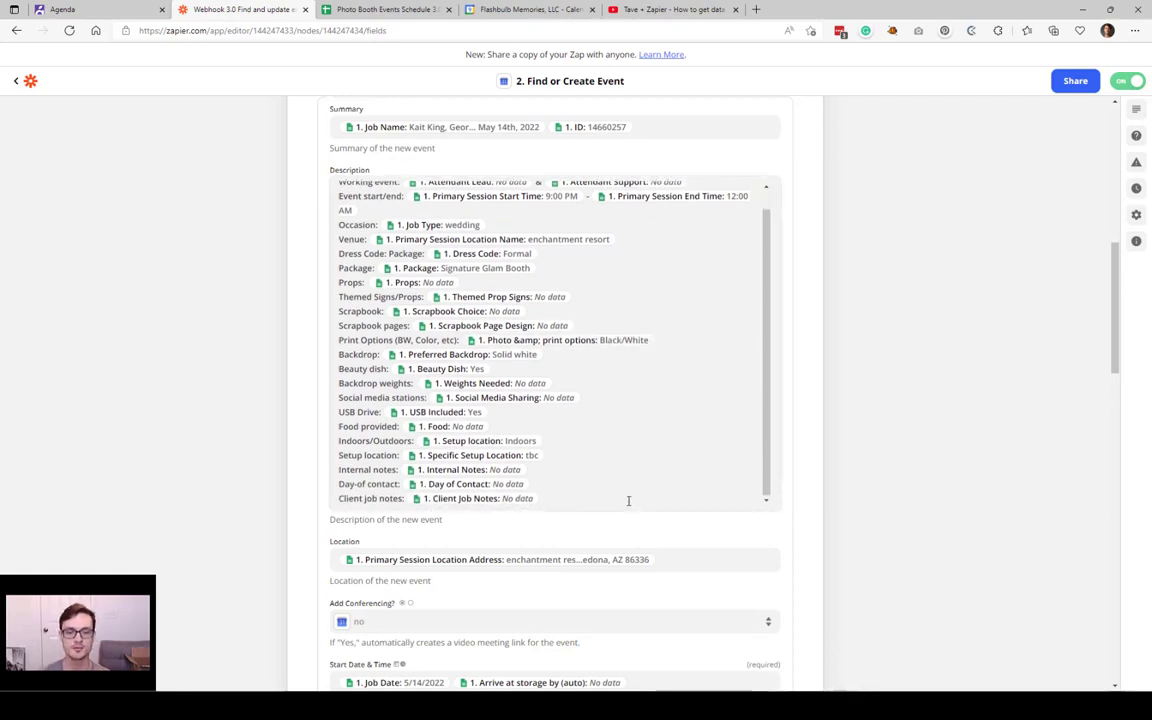
scroll(800, 278, "down", 2)
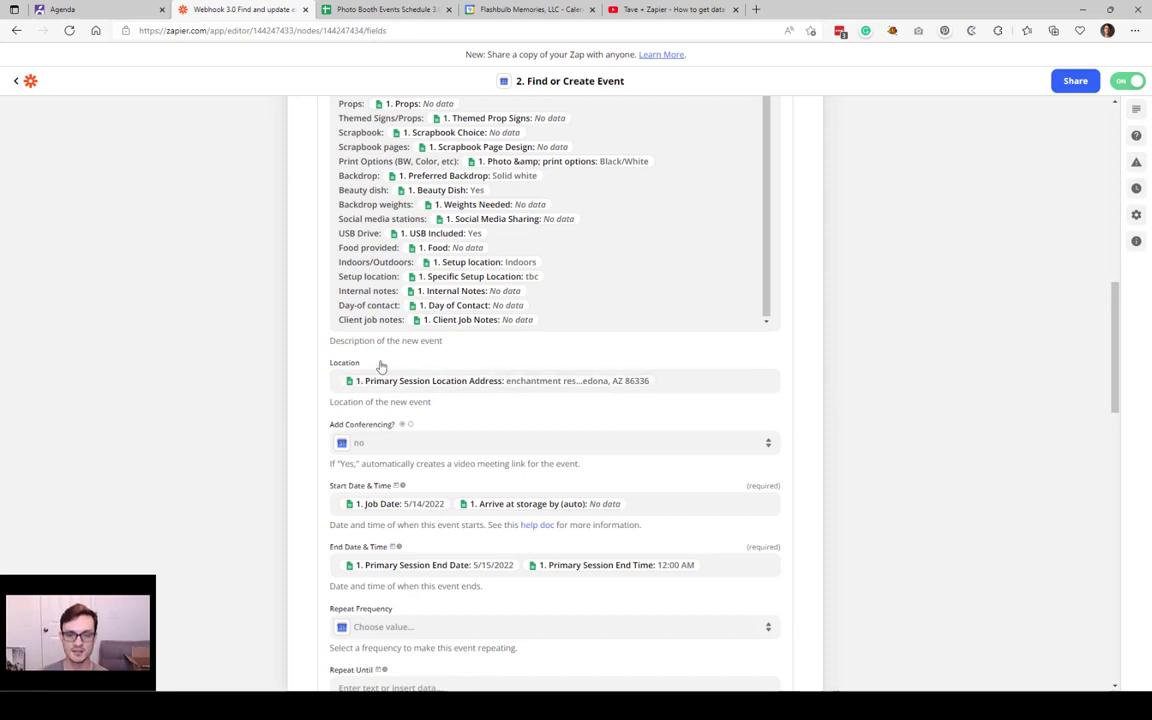
left_click(380, 9)
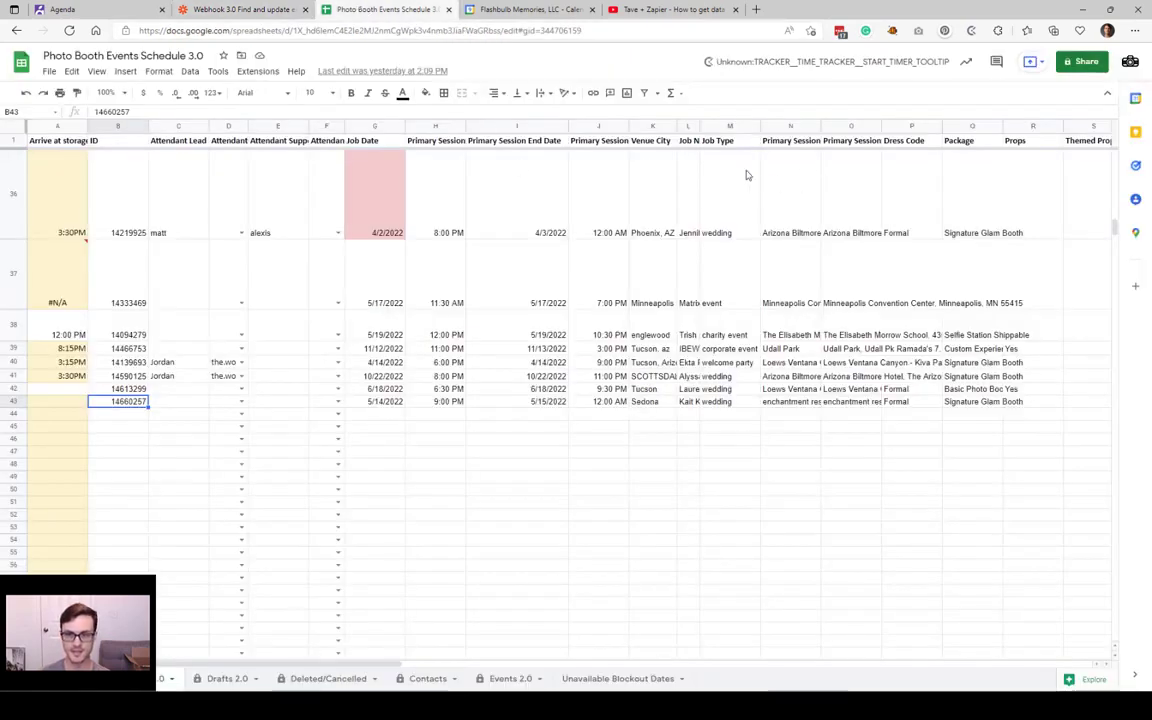
left_click(791, 155)
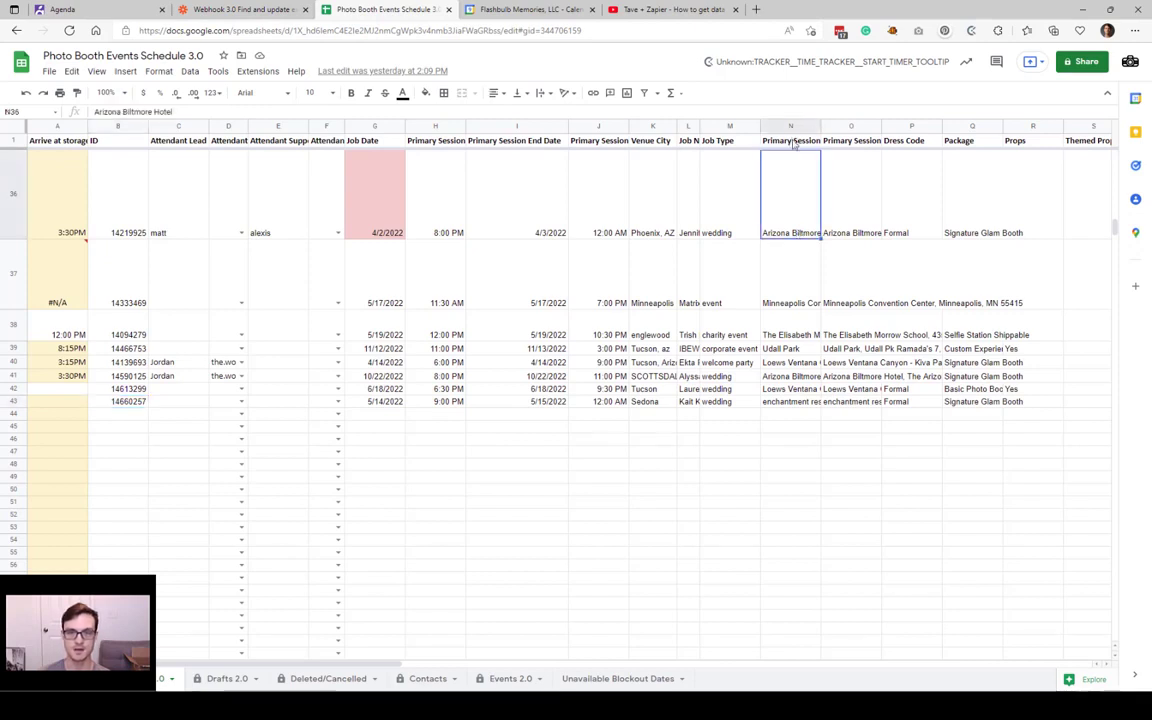
left_click(793, 141)
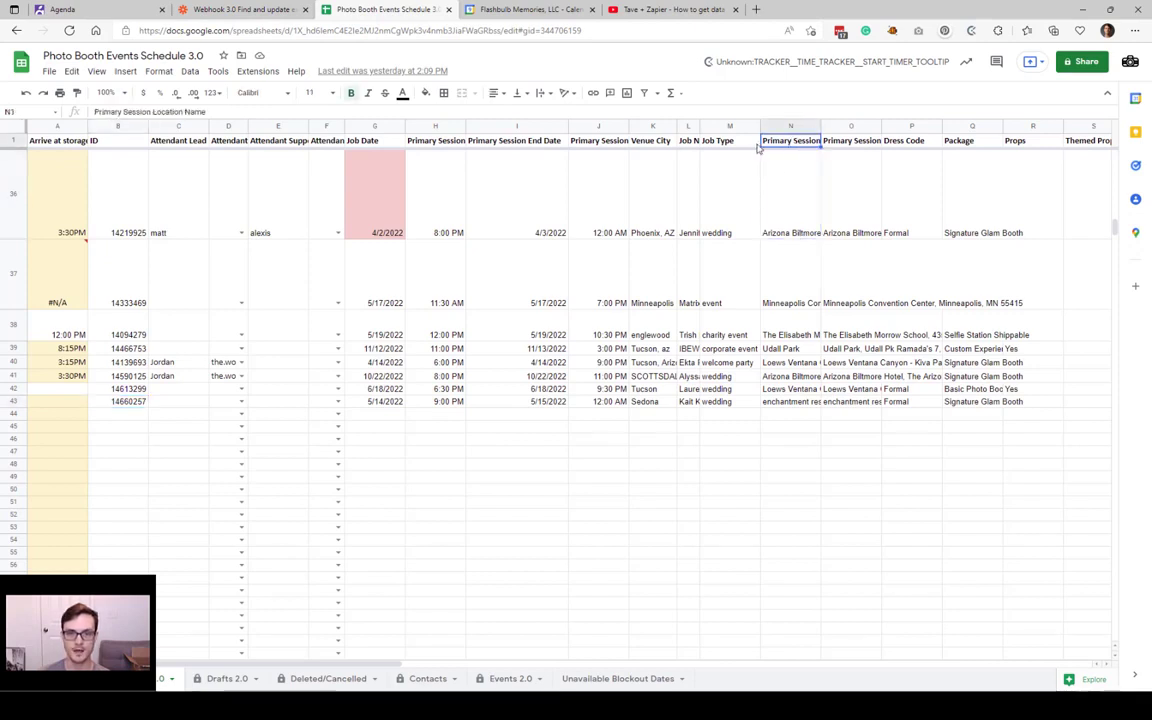
left_click(845, 143)
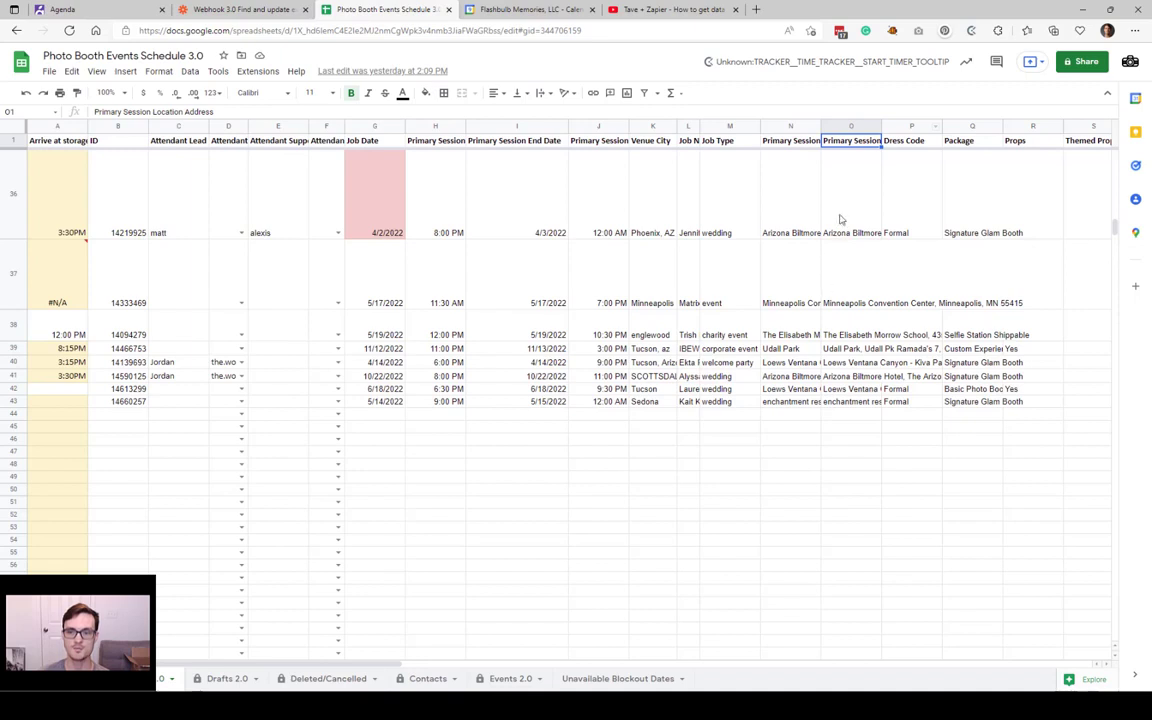
left_click(840, 219)
key("Return")
left_click_drag(1038, 159, 825, 160)
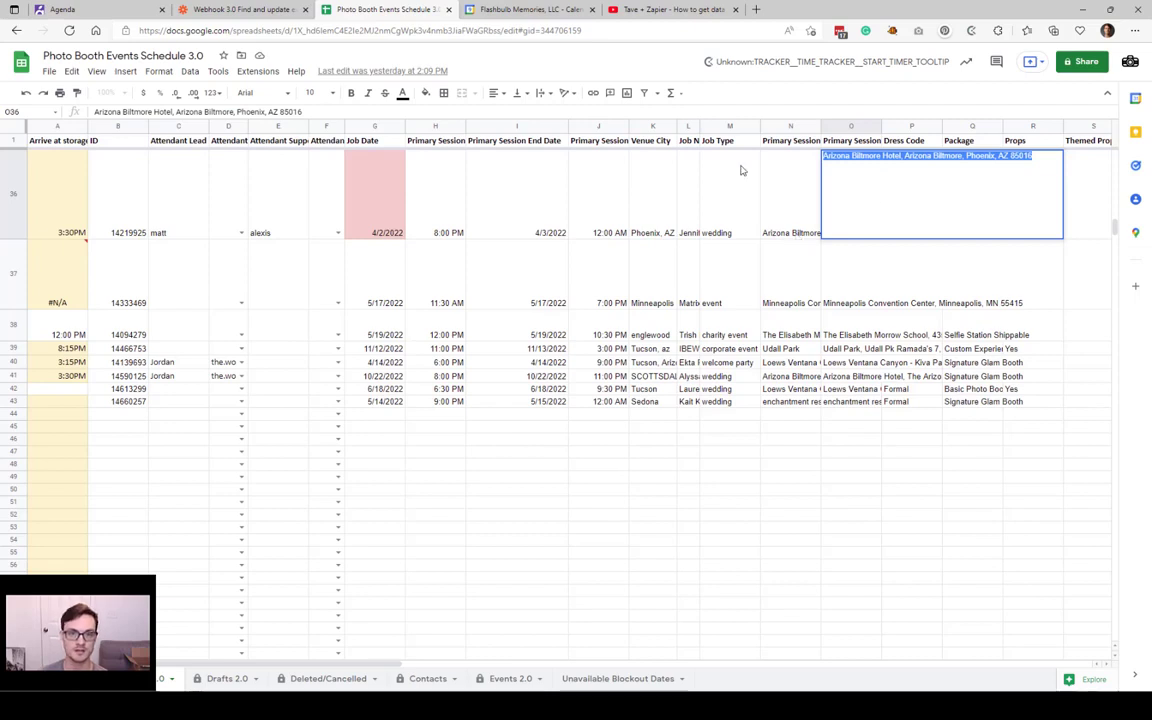
key("ctrl+shift+Tab")
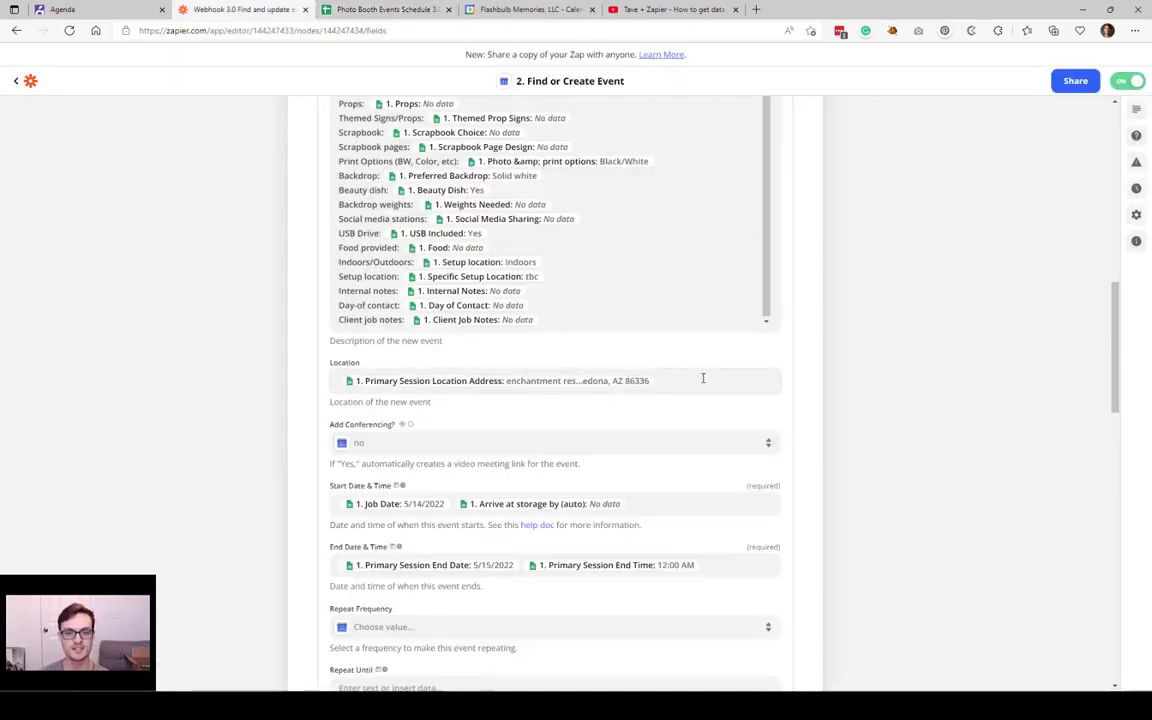
Step: Leave the Location mapping and place the cursor at the end of the Start Date & Time value
left_click(710, 384)
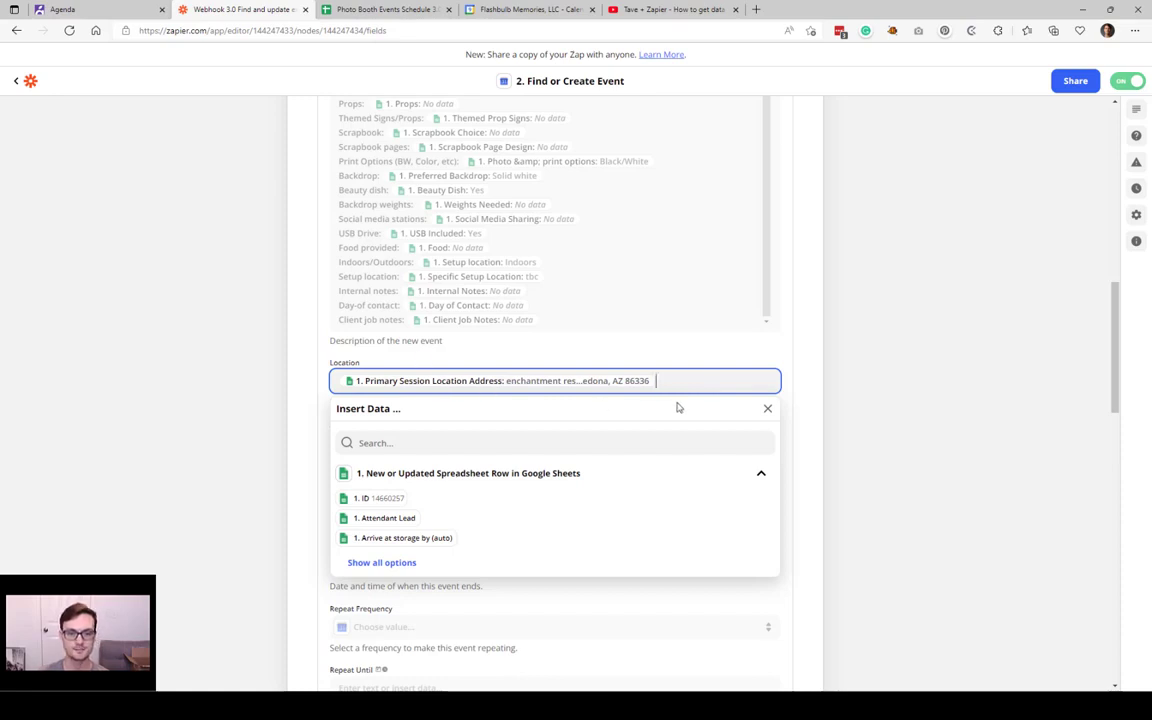
left_click(360, 366)
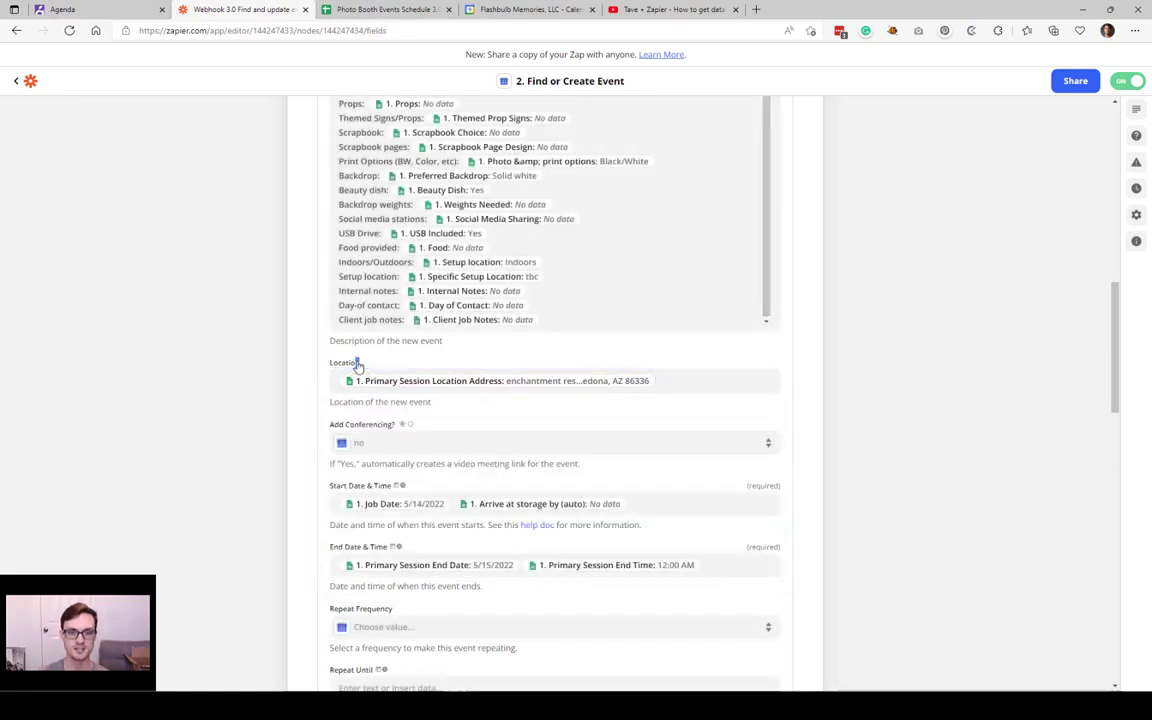
left_click_drag(365, 363, 319, 362)
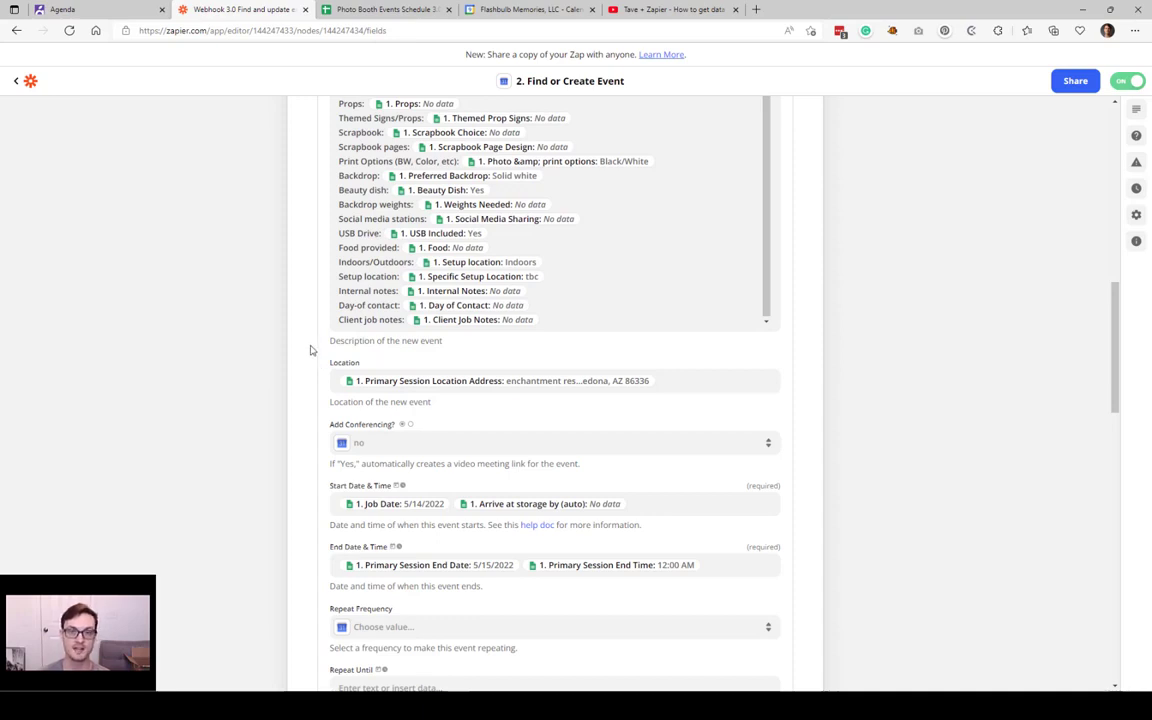
scroll(311, 351, "down", 3)
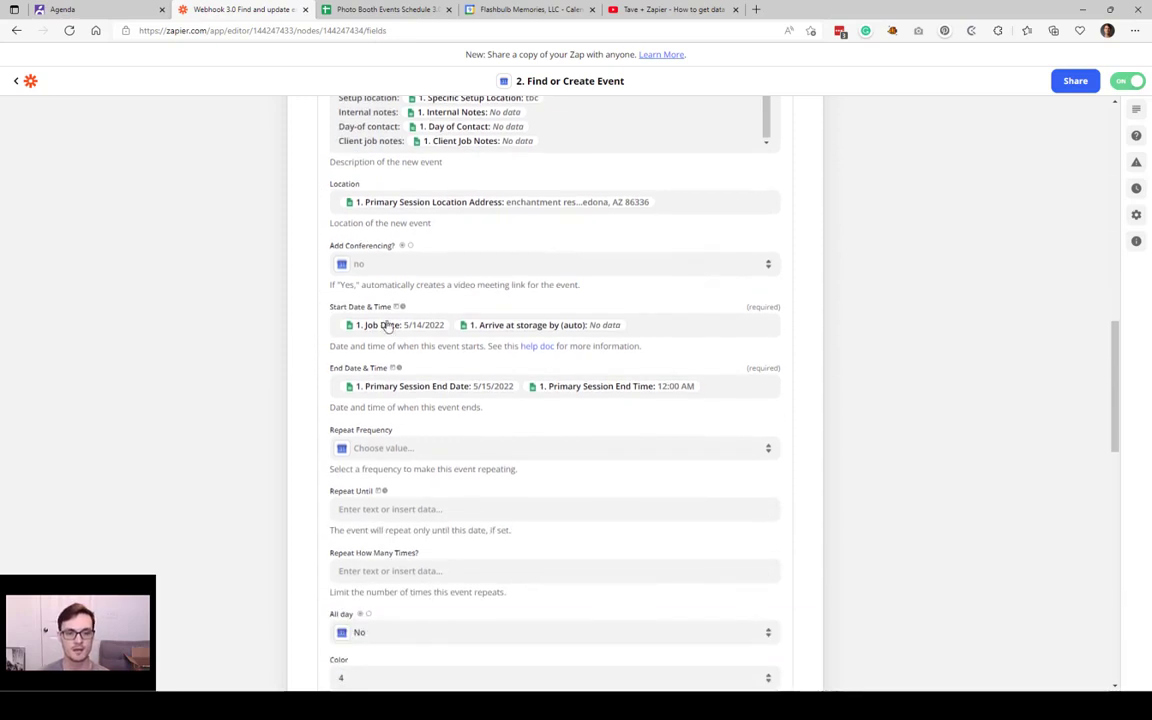
left_click(452, 327)
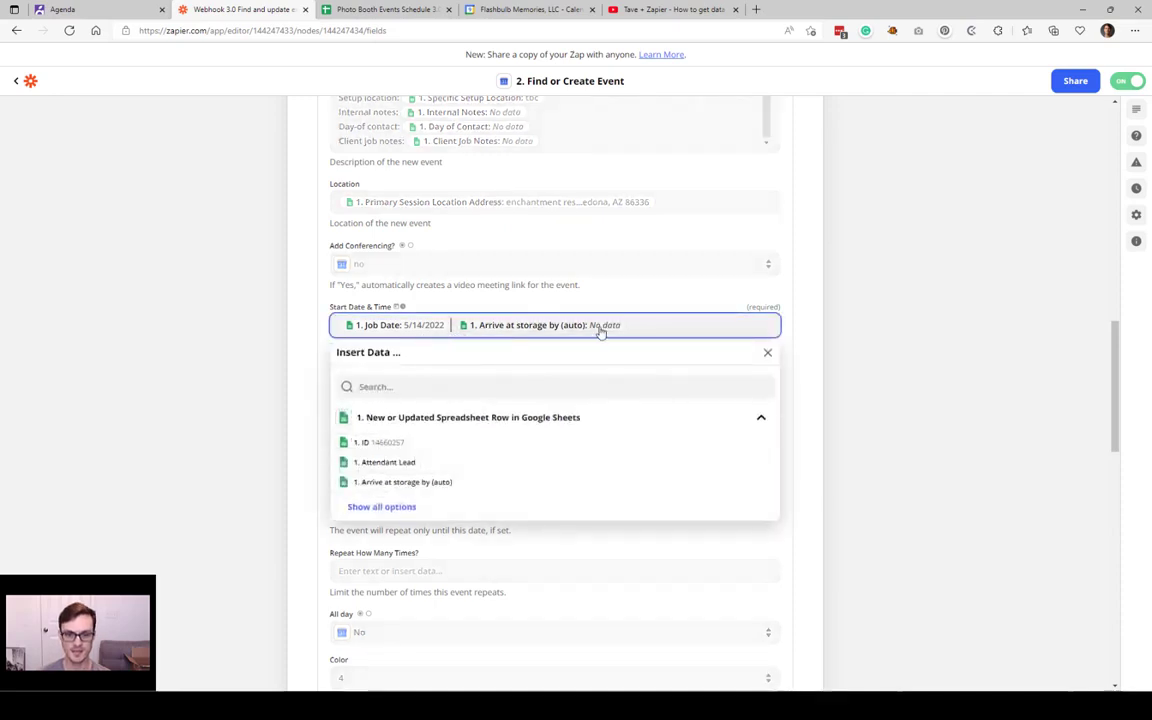
left_click(640, 326)
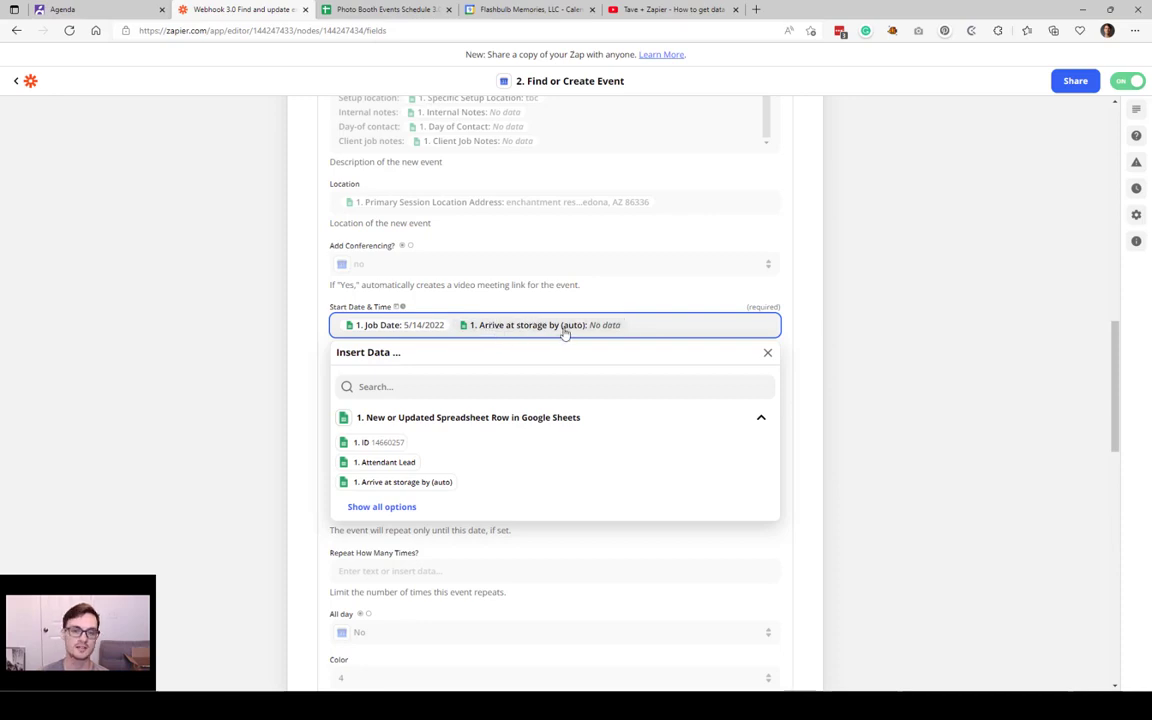
left_click(413, 8)
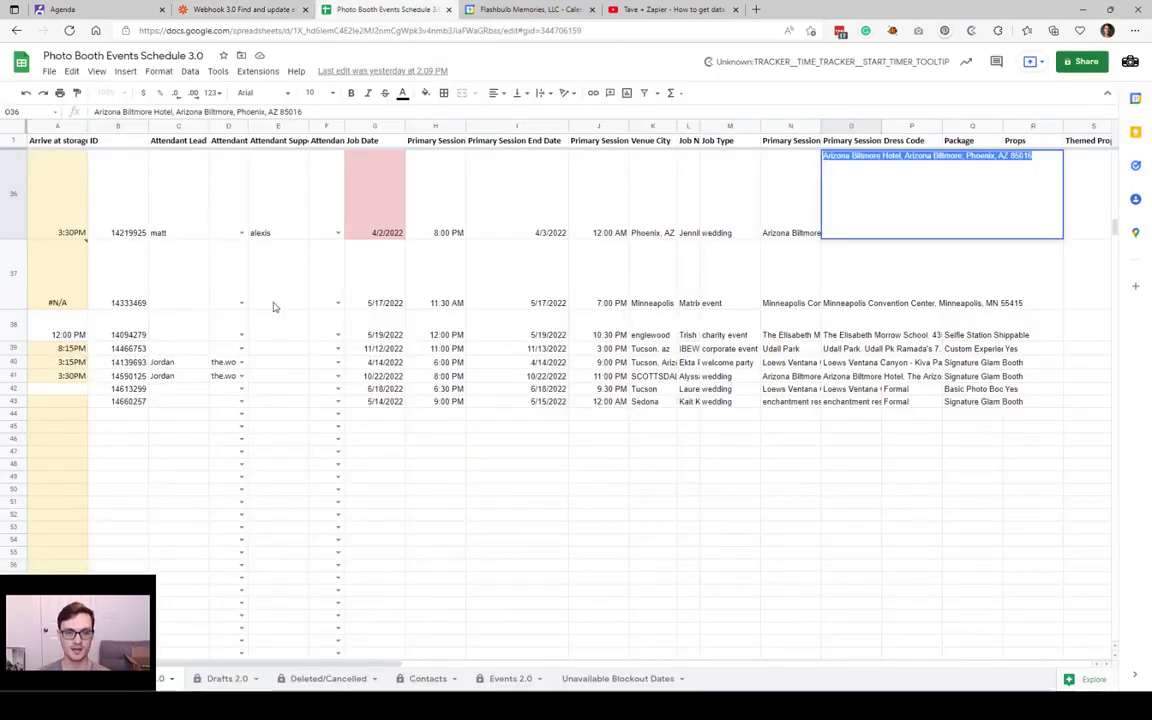
left_click(274, 305)
left_click(72, 377)
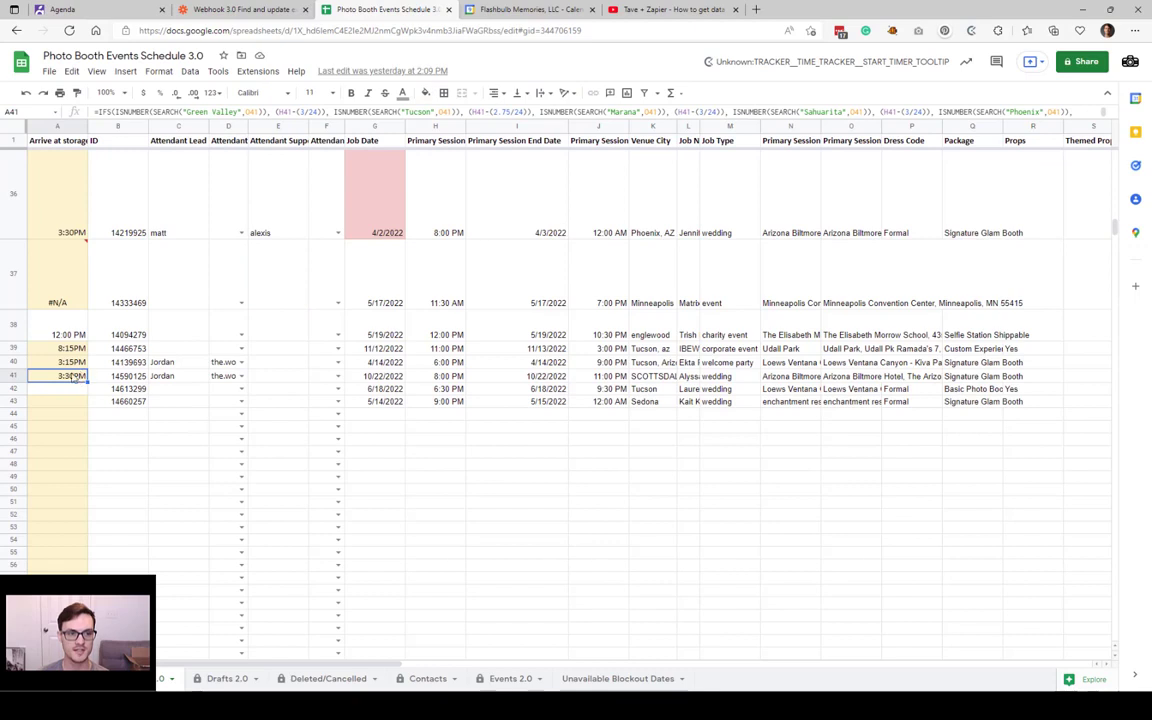
double_click(76, 376)
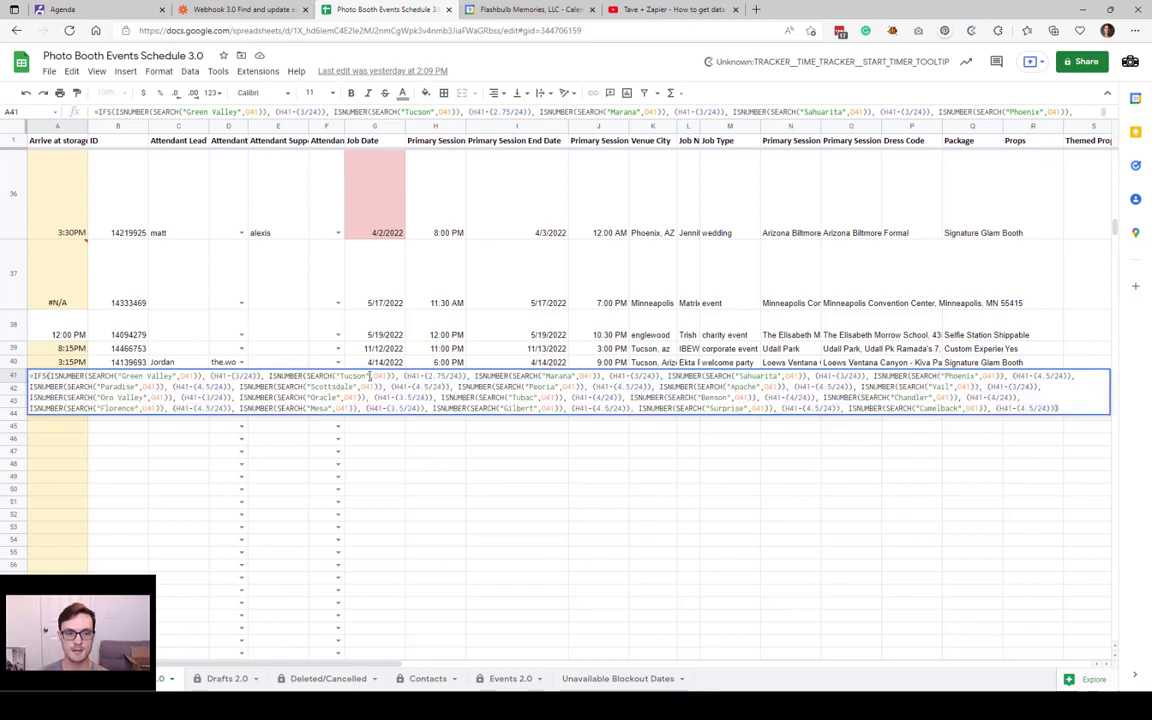
left_click_drag(1066, 409, 4, 370)
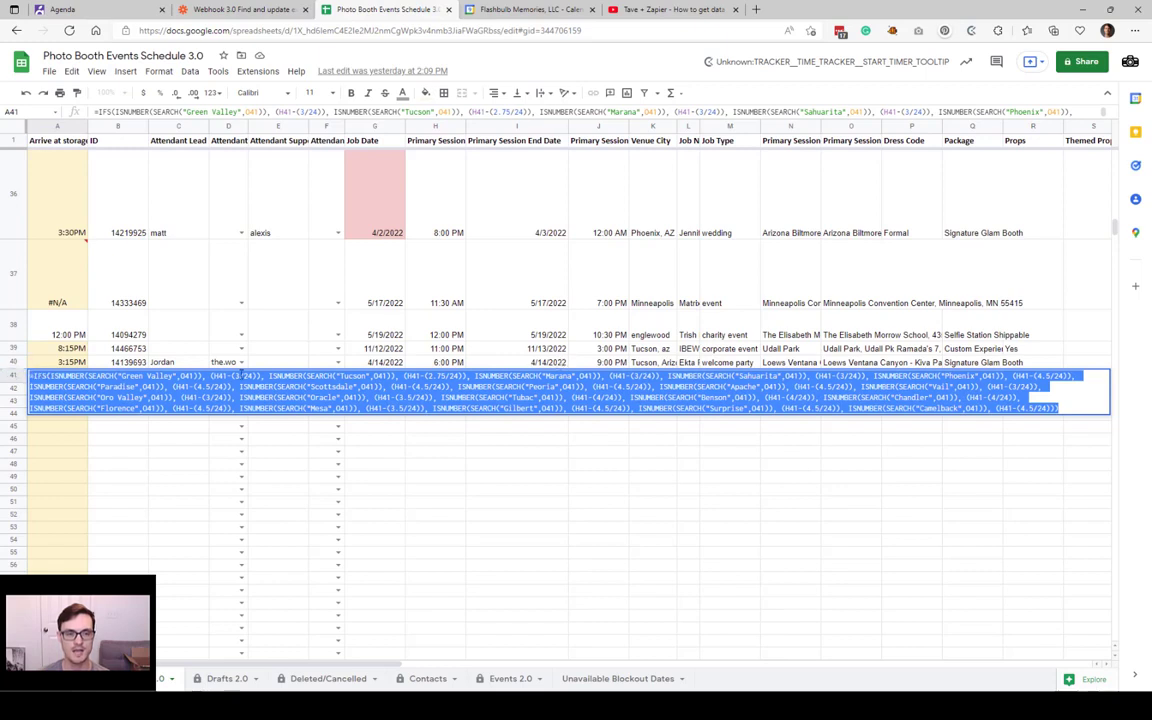
left_click(115, 397)
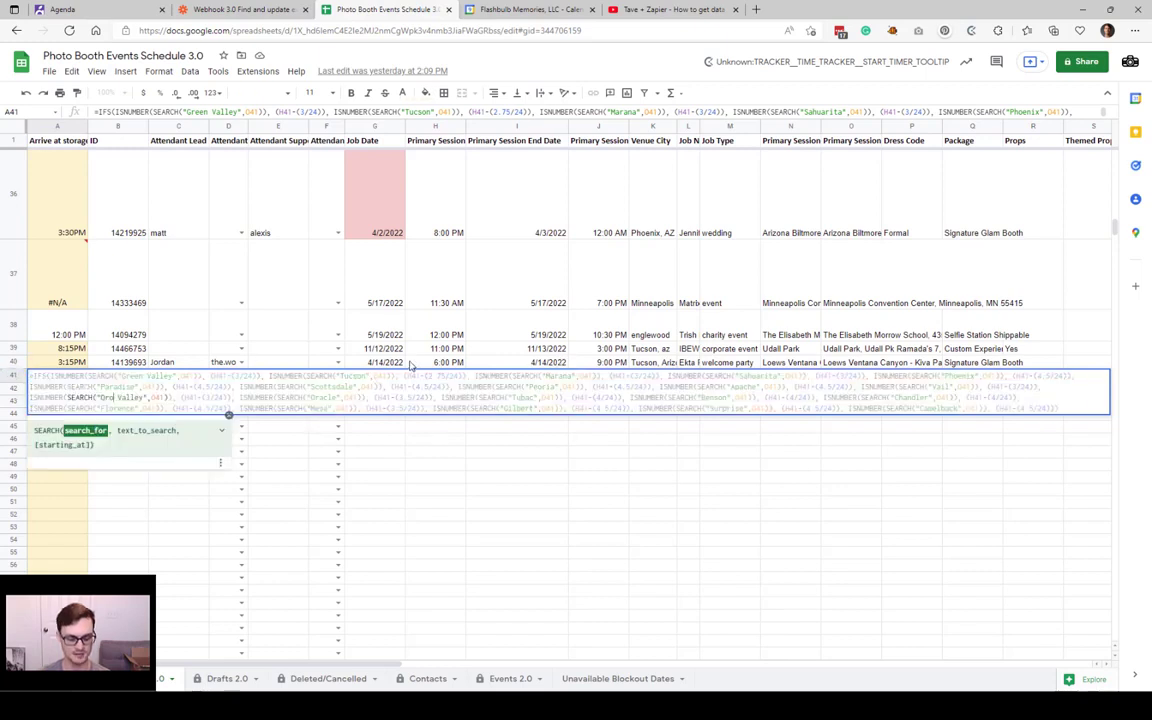
left_click(440, 362)
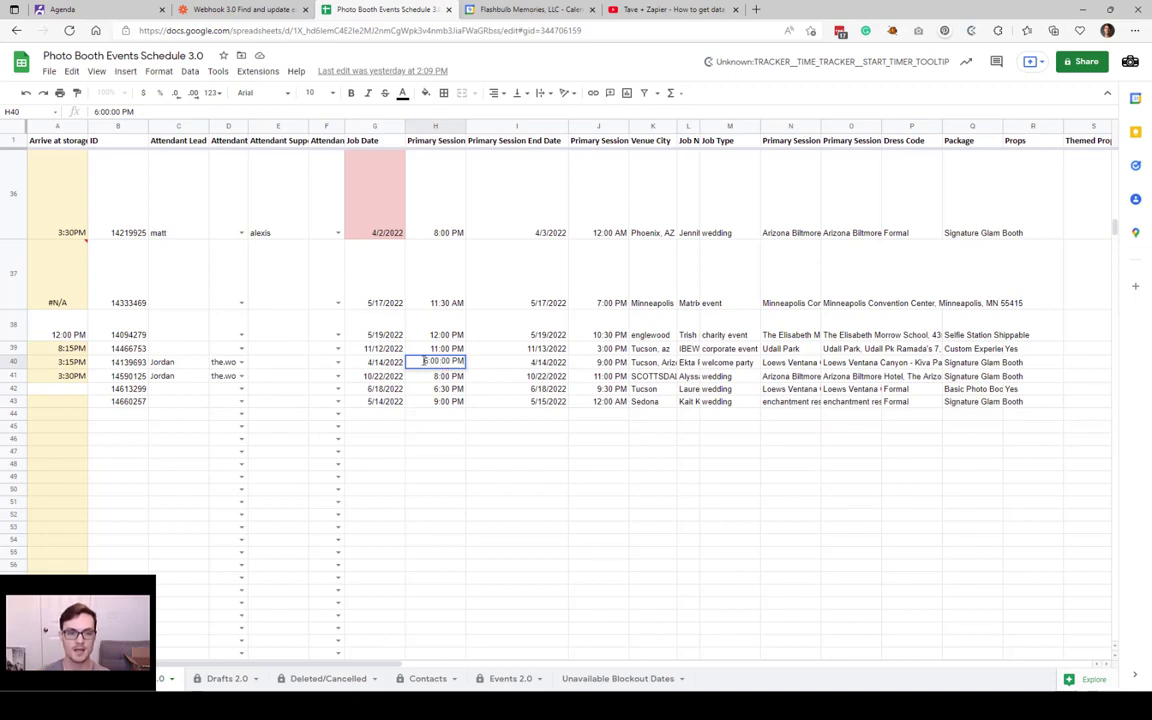
key("Escape")
left_click(60, 362)
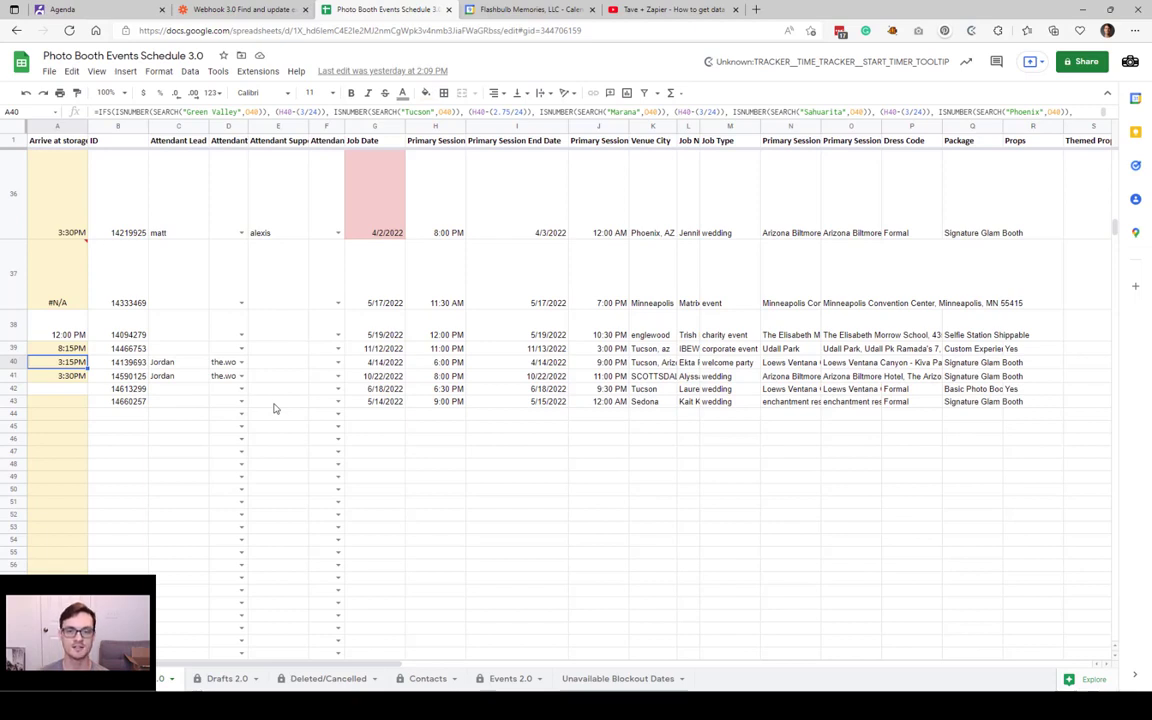
left_click(448, 362)
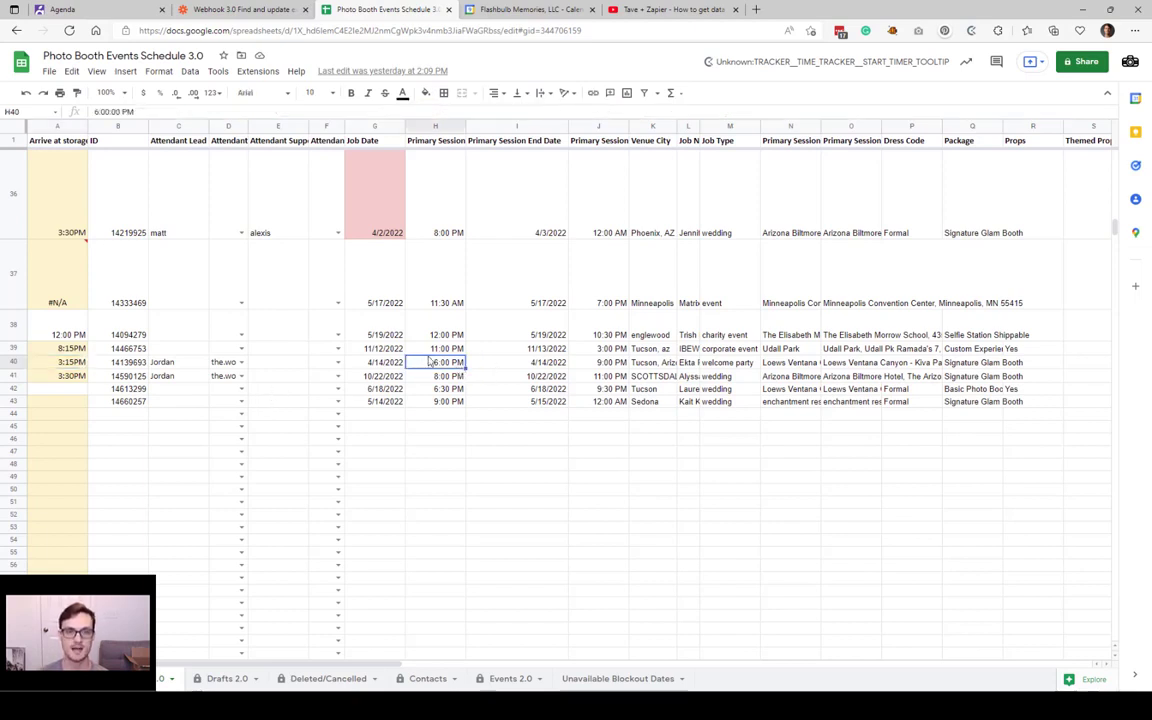
left_click(240, 10)
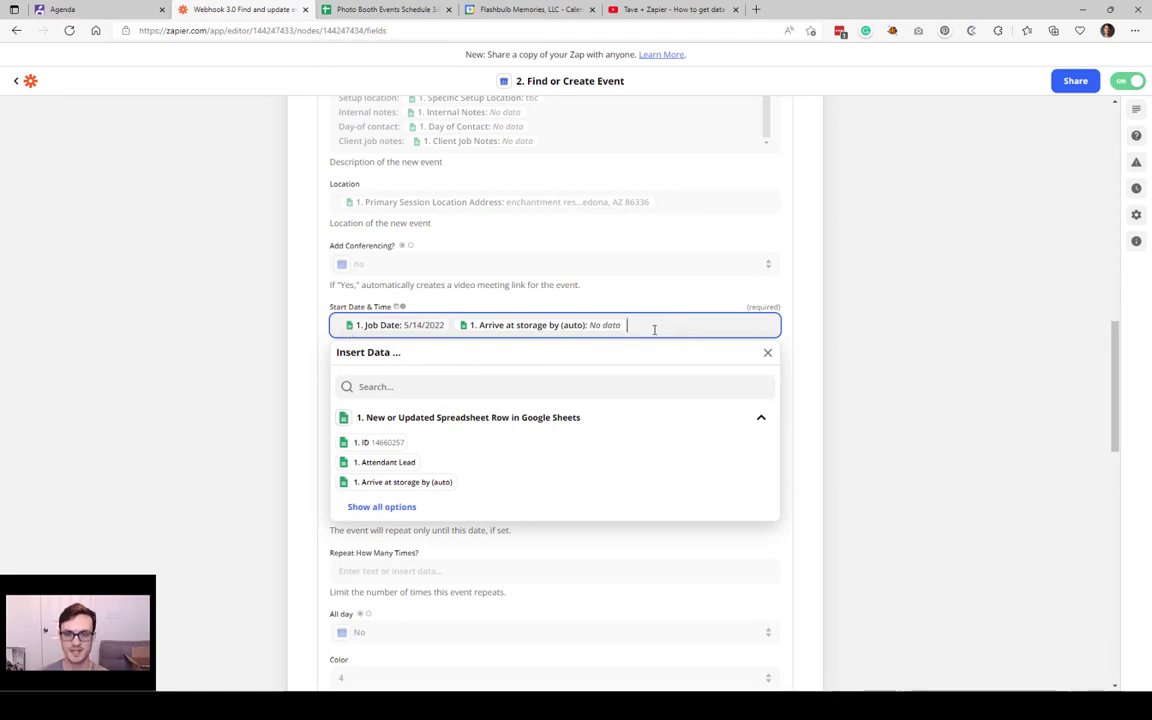
left_click(864, 320)
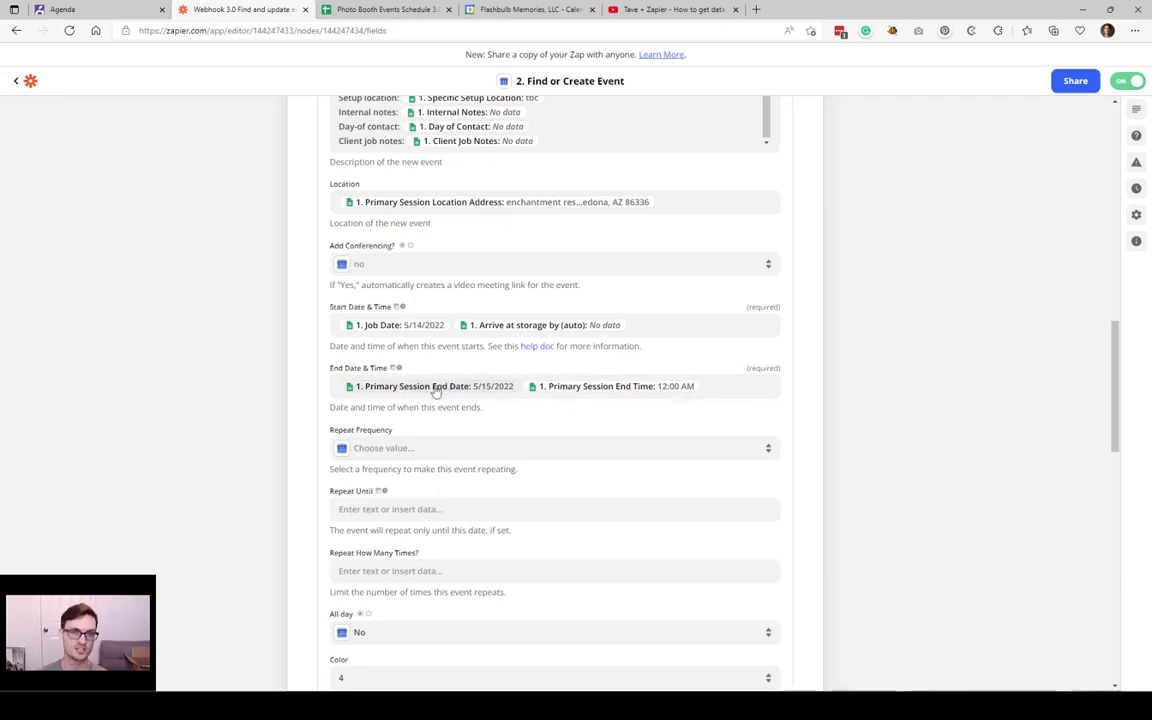
left_click(681, 386)
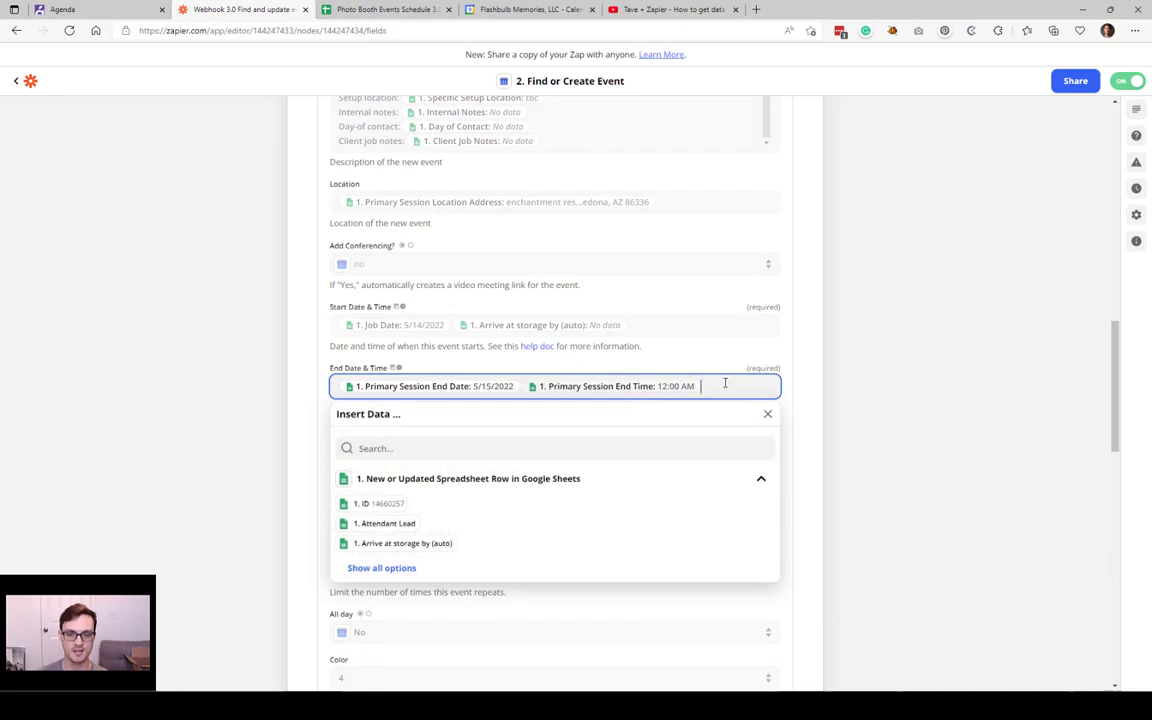
left_click(868, 399)
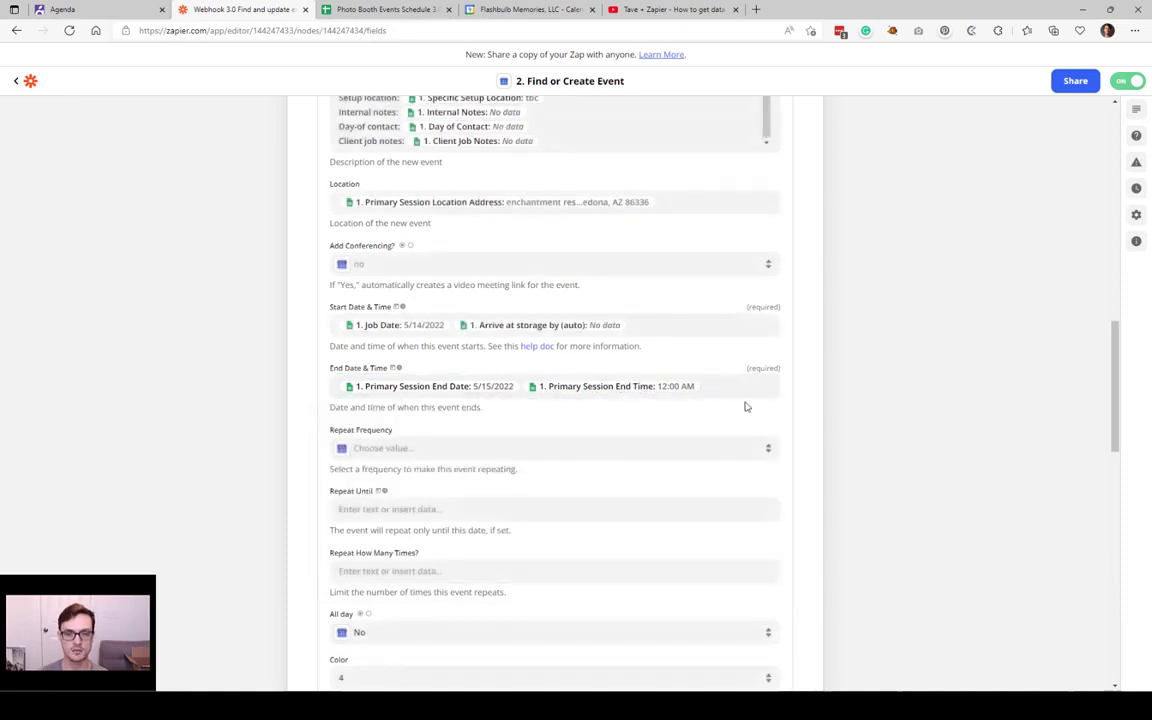
scroll(311, 355, "down", 4)
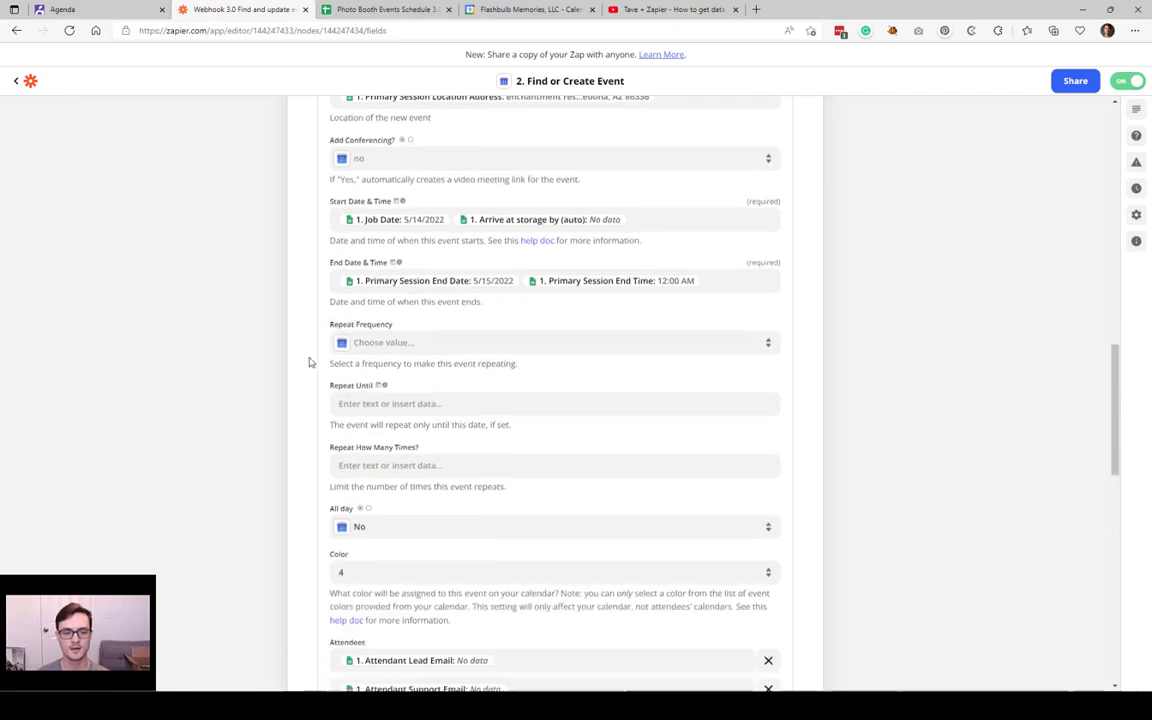
scroll(311, 355, "down", 1)
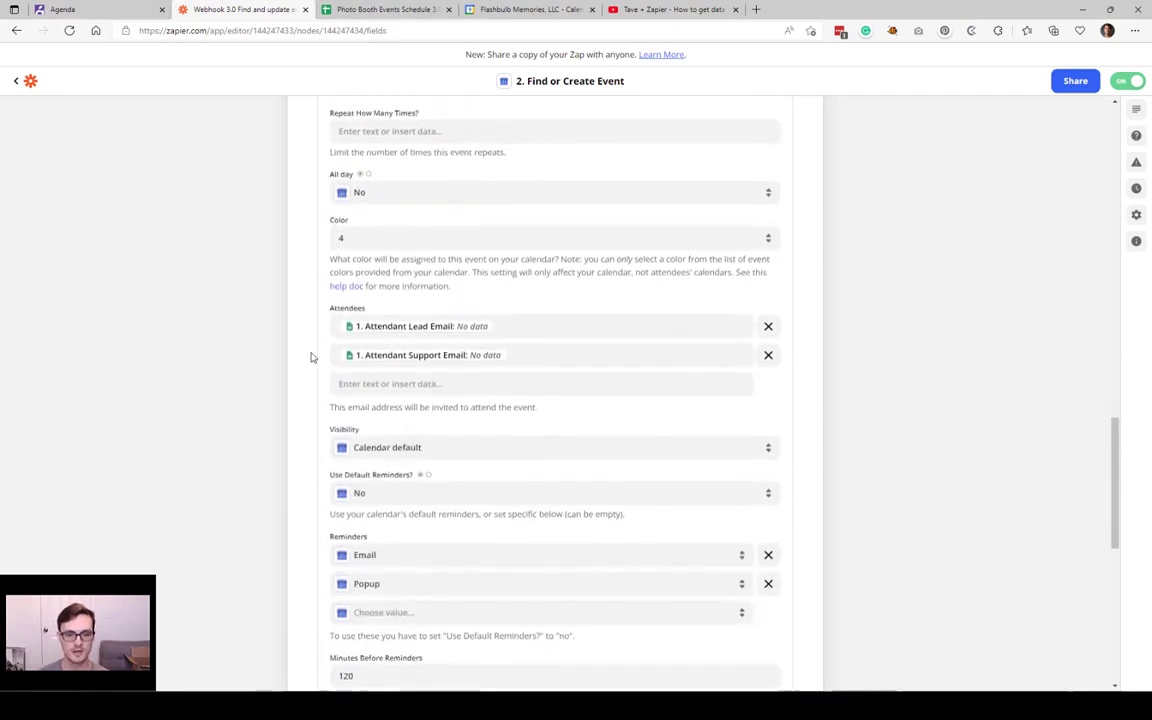
scroll(411, 250, "down", 2)
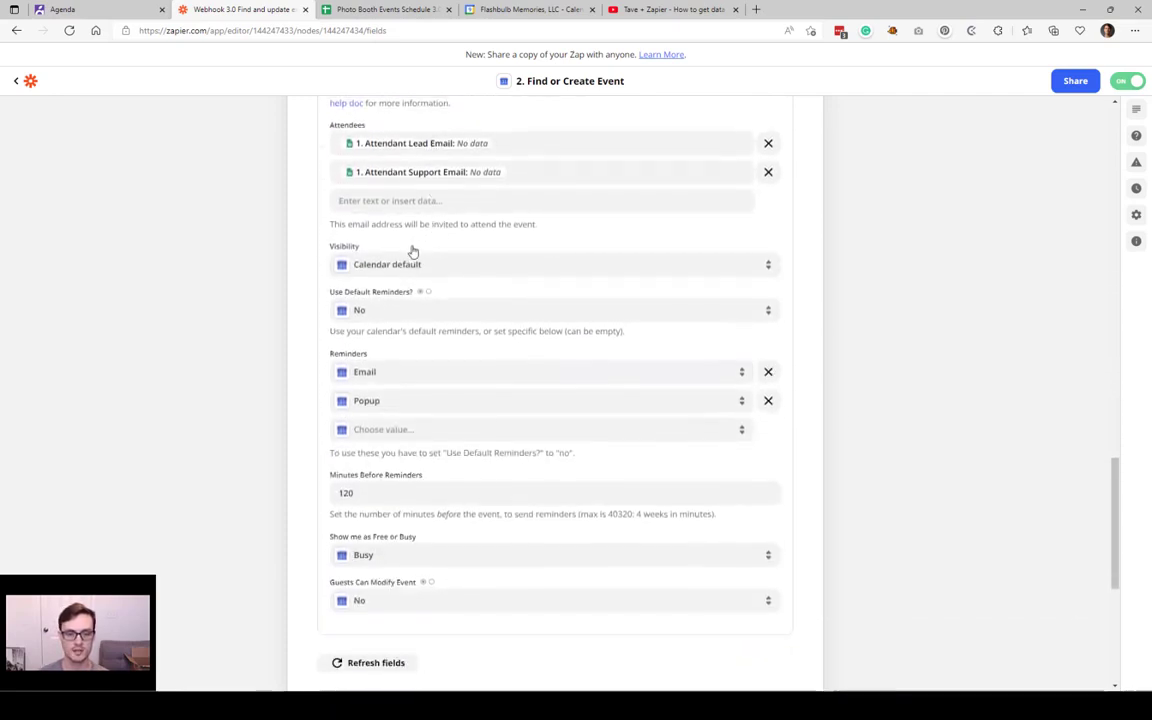
scroll(411, 251, "up", 1)
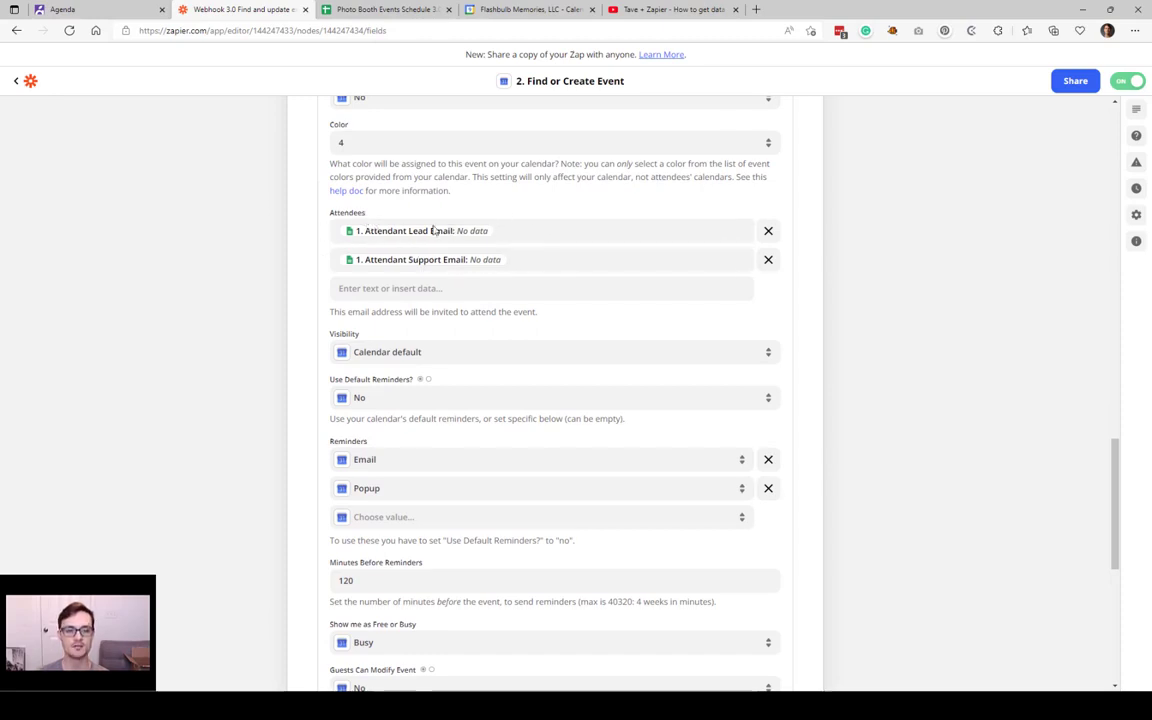
Step: Compare the attendant lead and support entries in rows 36 through 40 of the events schedule
left_click(410, 8)
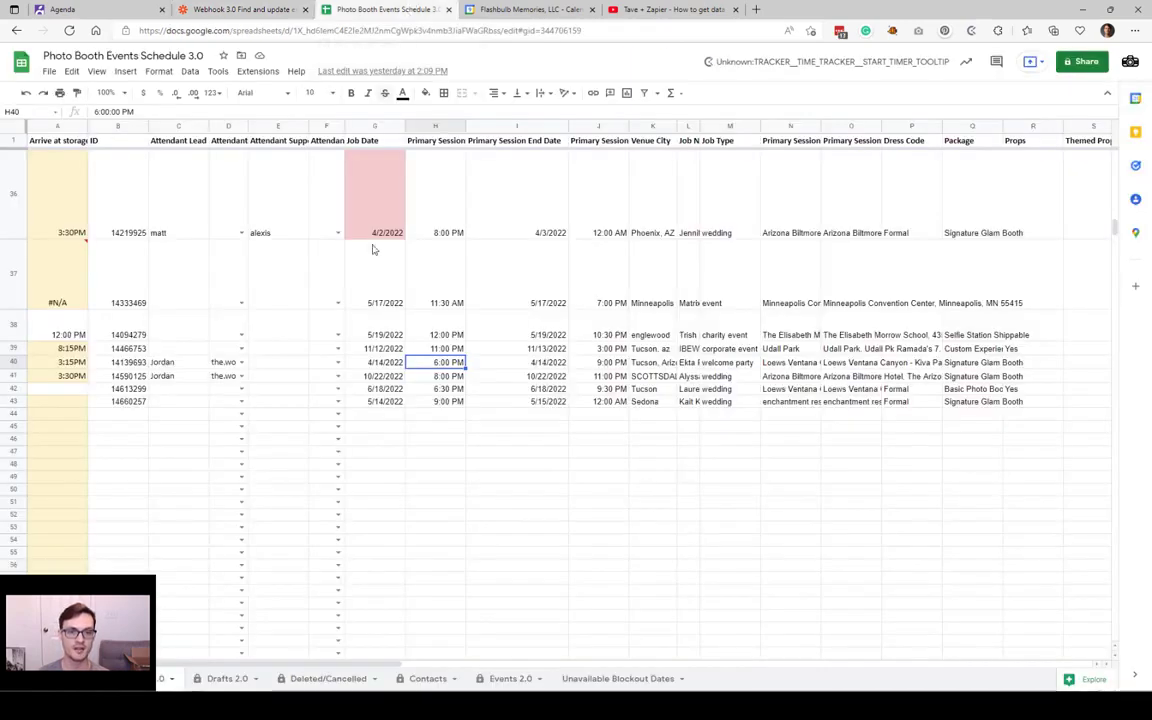
left_click(177, 364)
left_click(291, 364)
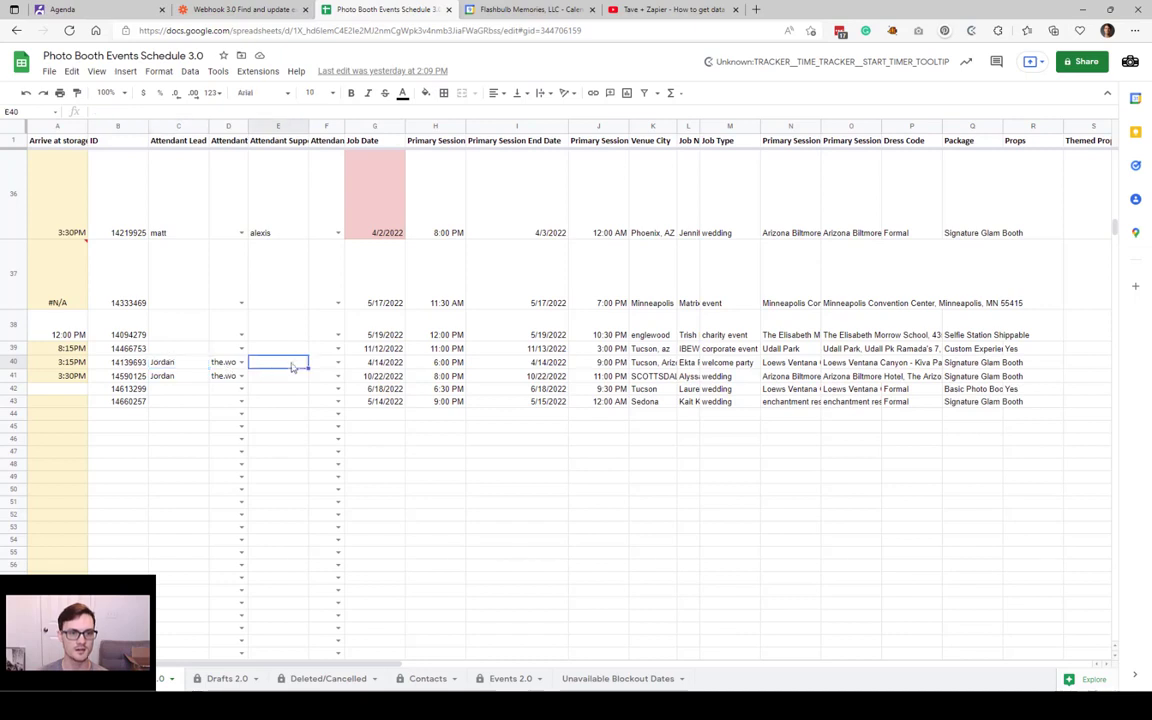
left_click(184, 365)
left_click(292, 362)
scroll(250, 355, "up", 1)
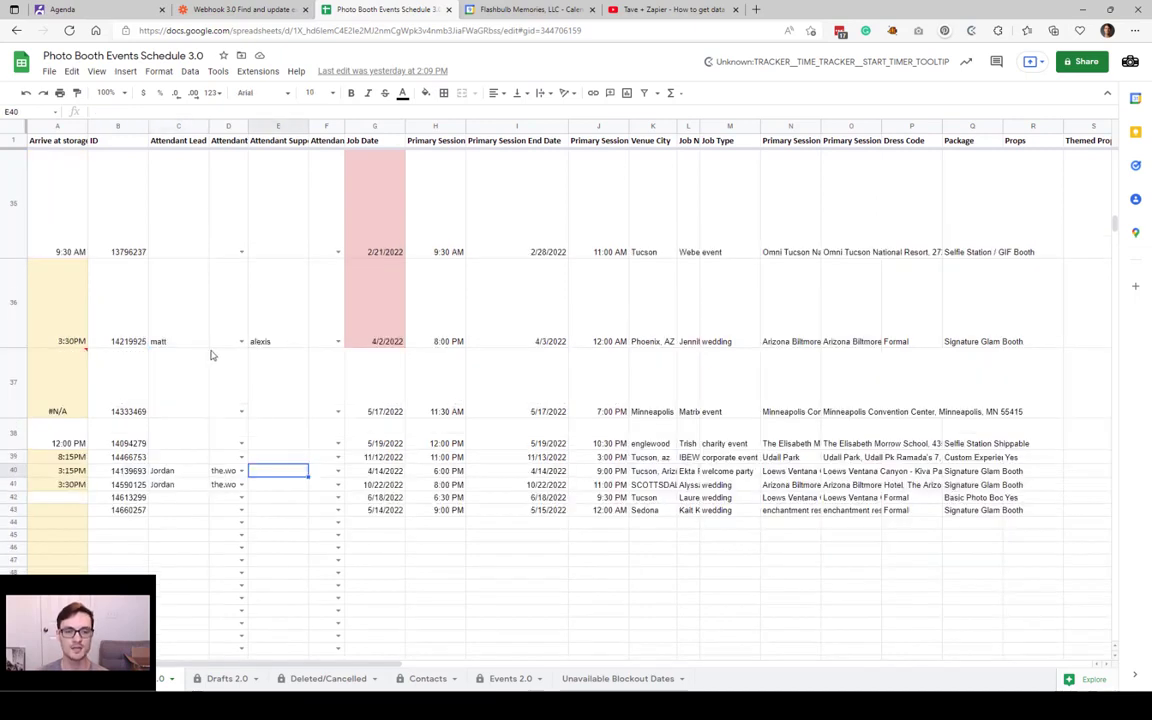
left_click(214, 354)
left_click(178, 305)
left_click(283, 341)
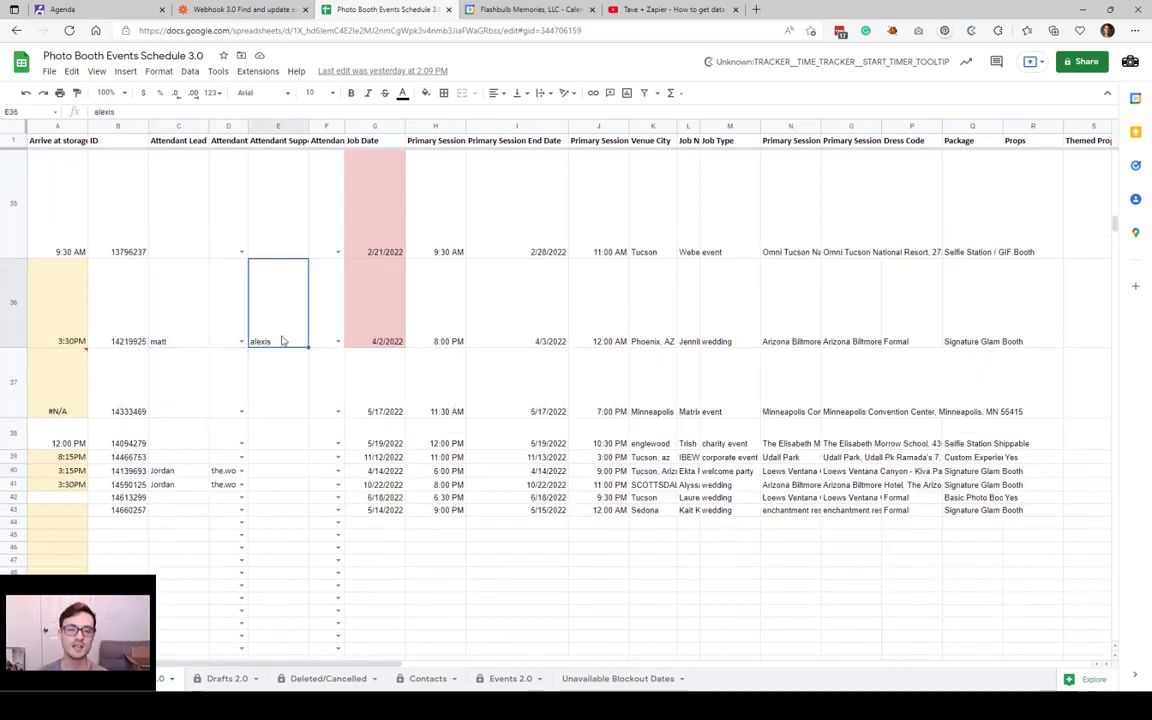
left_click(165, 381)
left_click(305, 401)
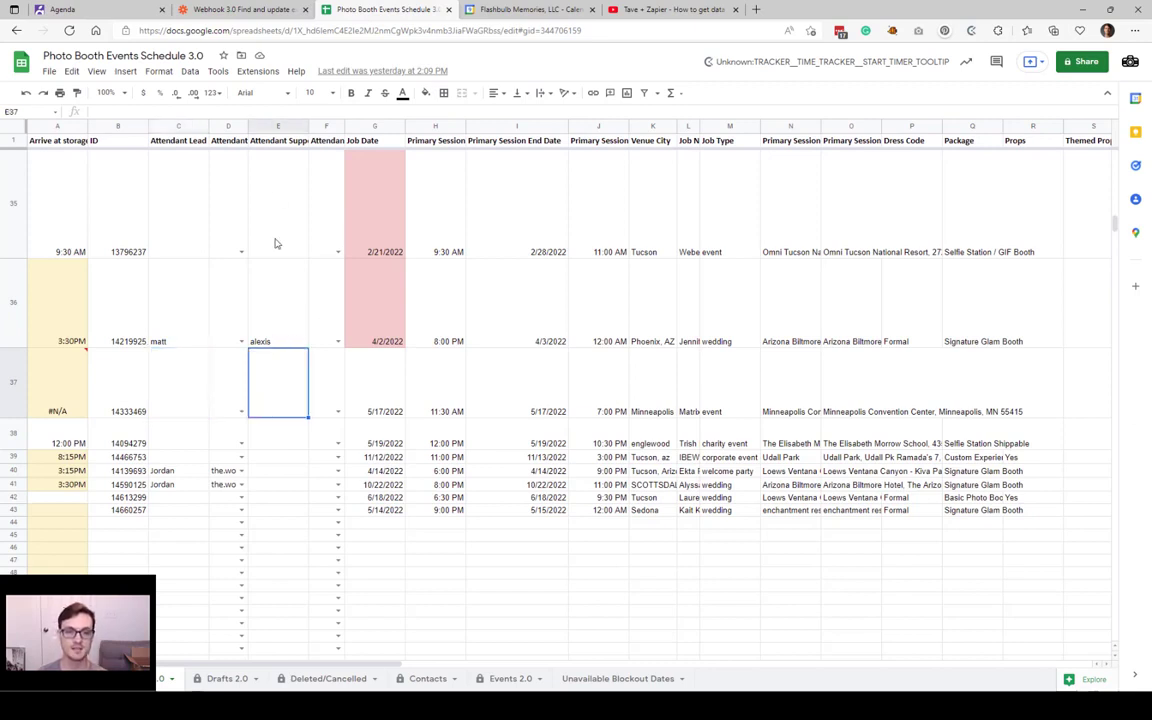
left_click(176, 441)
left_click(270, 445)
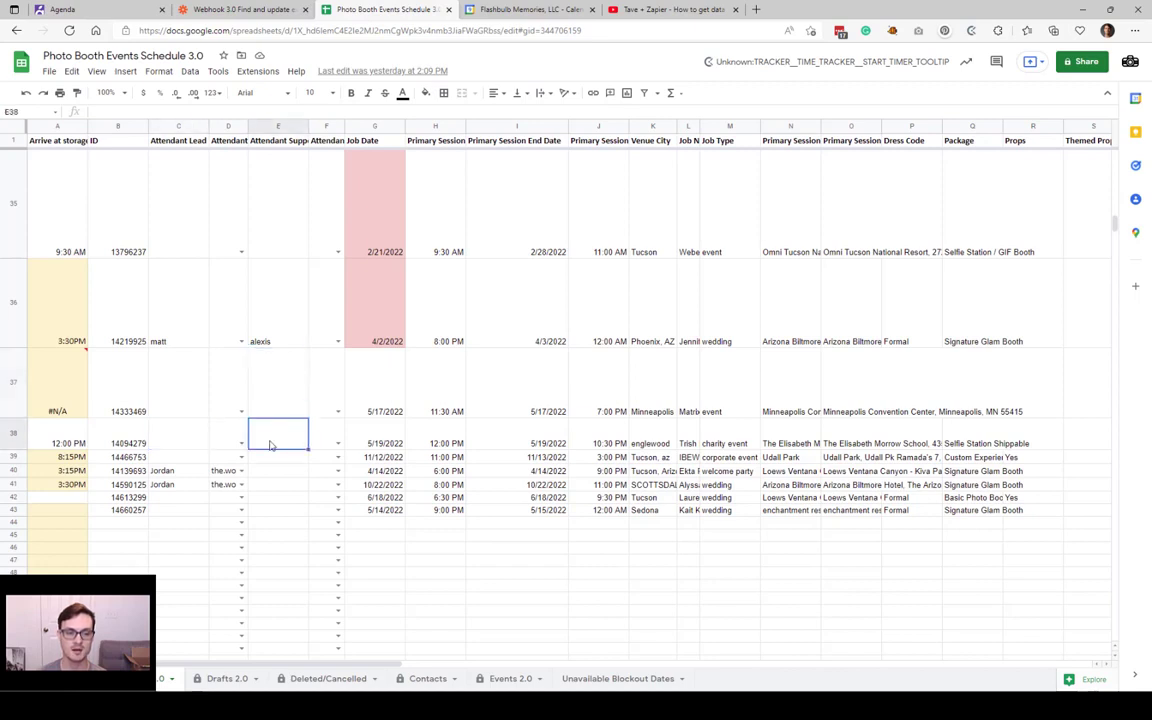
left_click(175, 345)
left_click(262, 342)
left_click(182, 342)
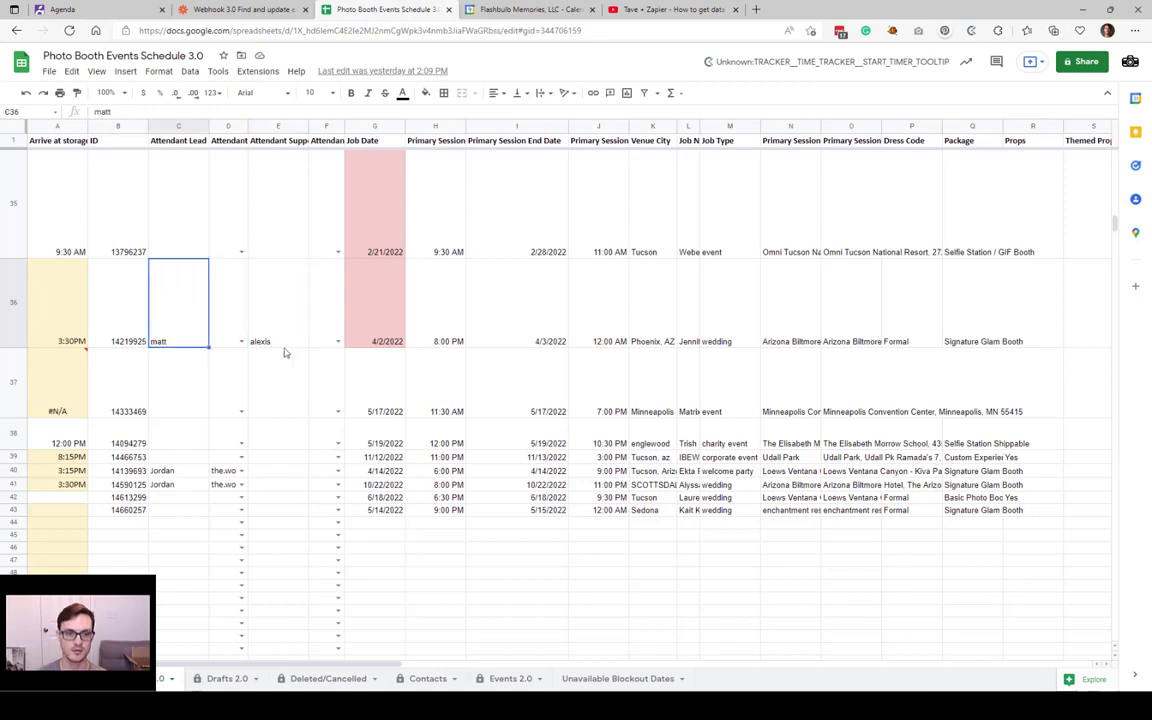
left_click(292, 343)
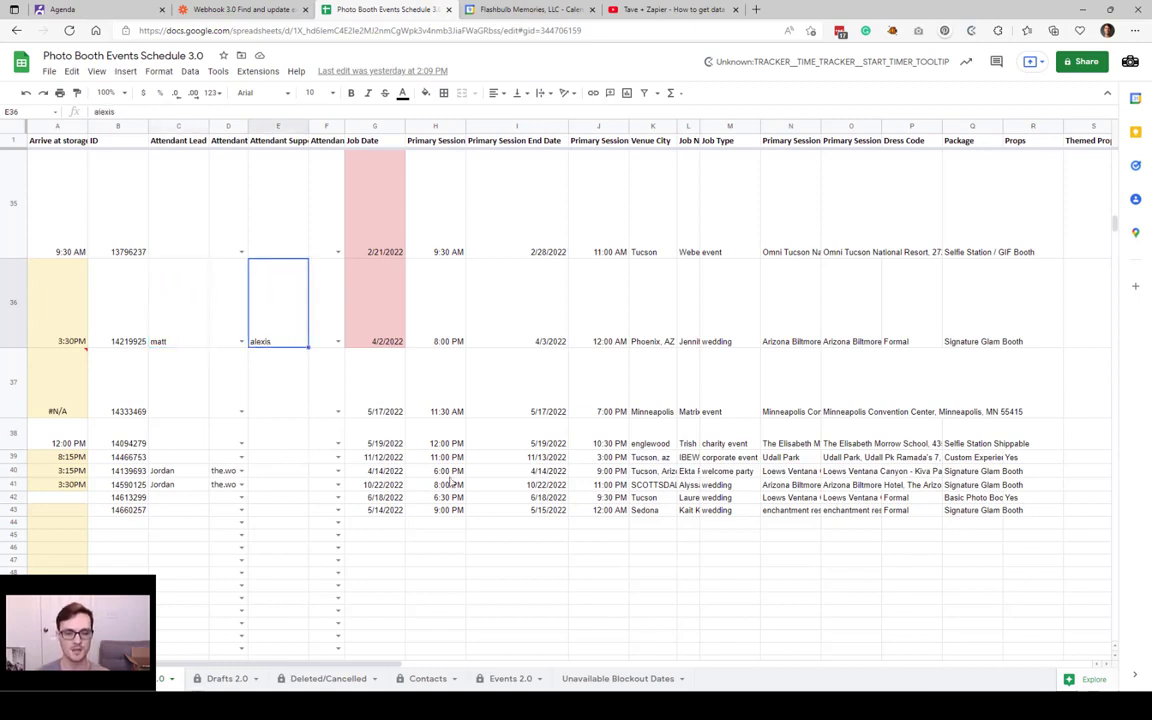
Step: Enter the attendant lead's name in C43 and choose that attendant's email from D43's dropdown
left_click(180, 511)
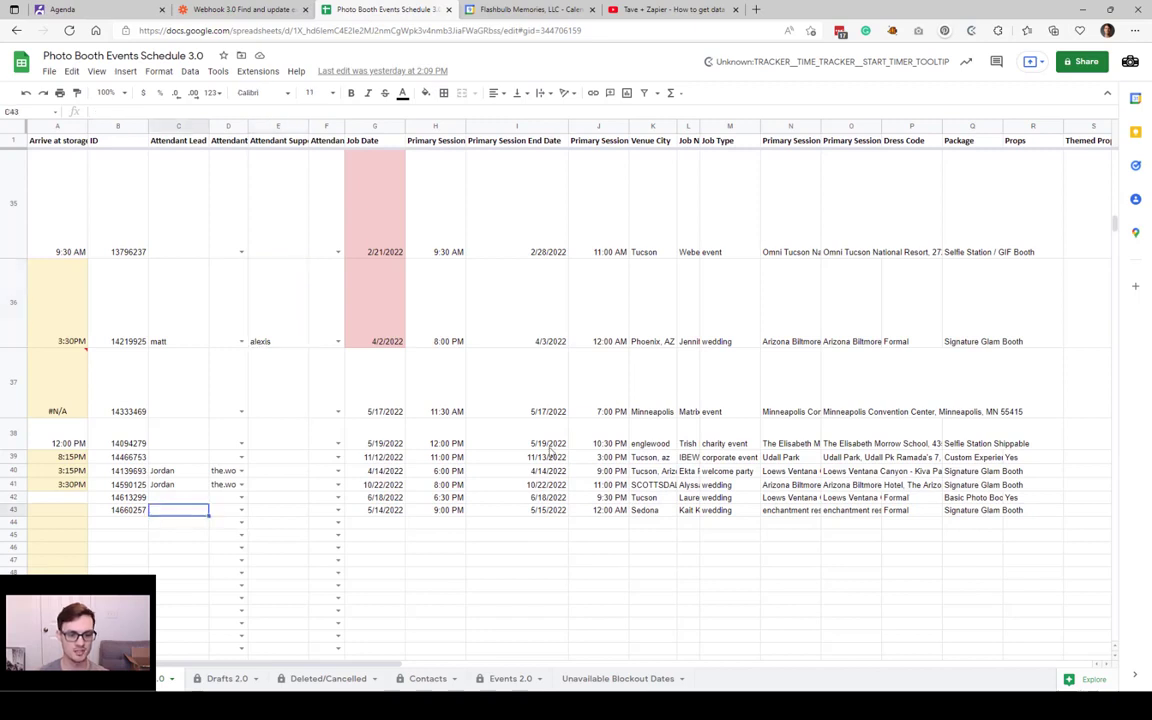
type("Matt")
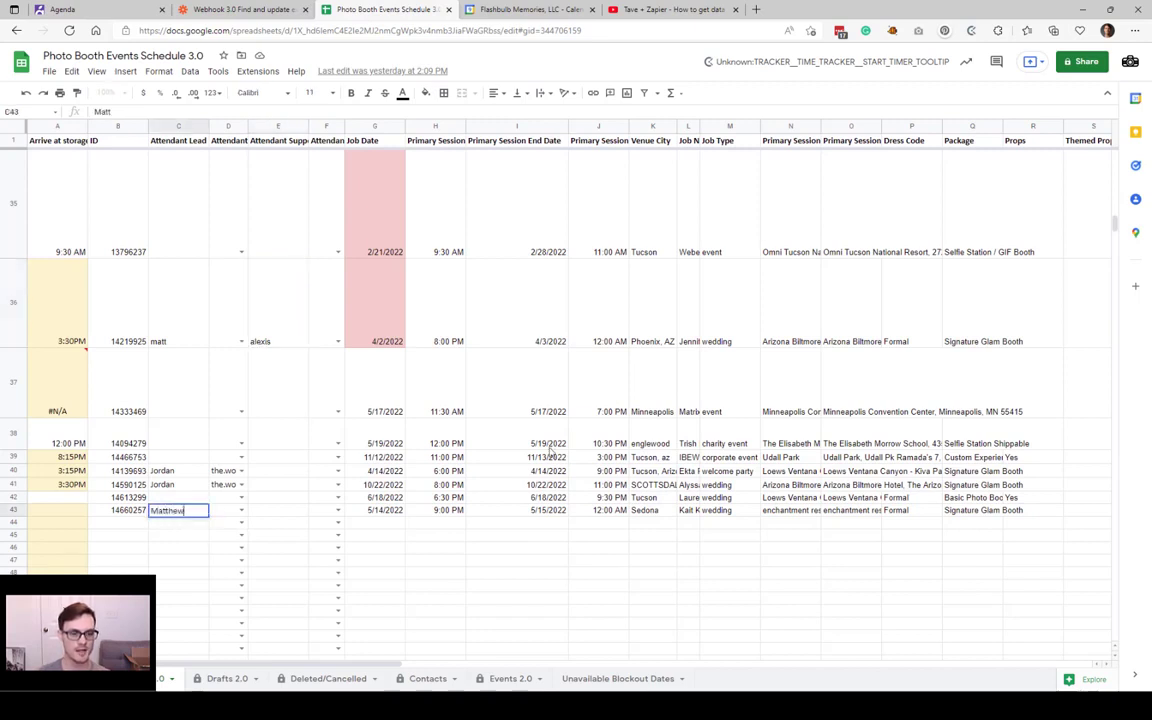
type("hew")
key("Tab")
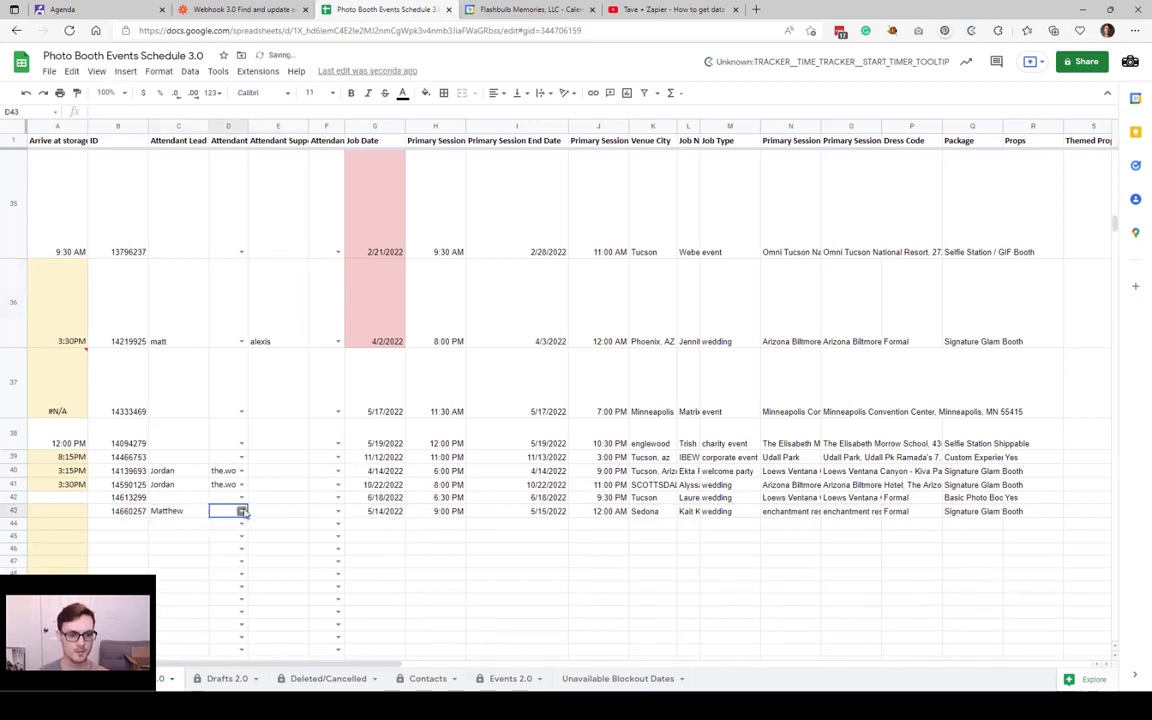
left_click(242, 511)
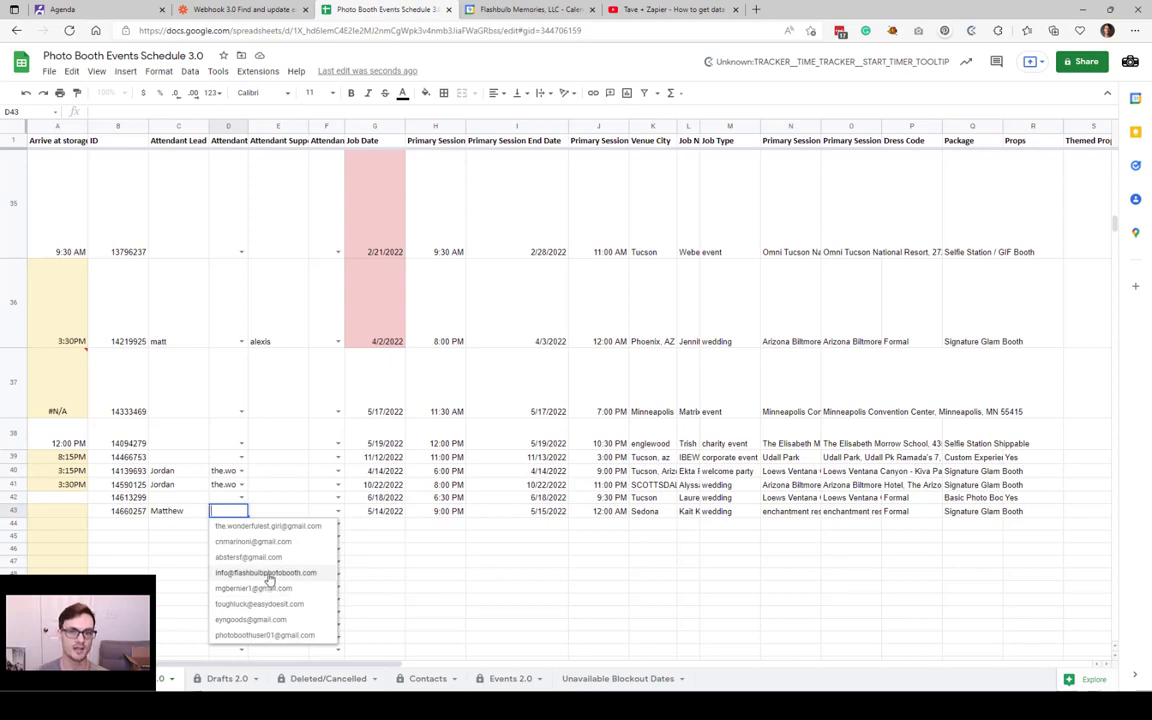
left_click(262, 588)
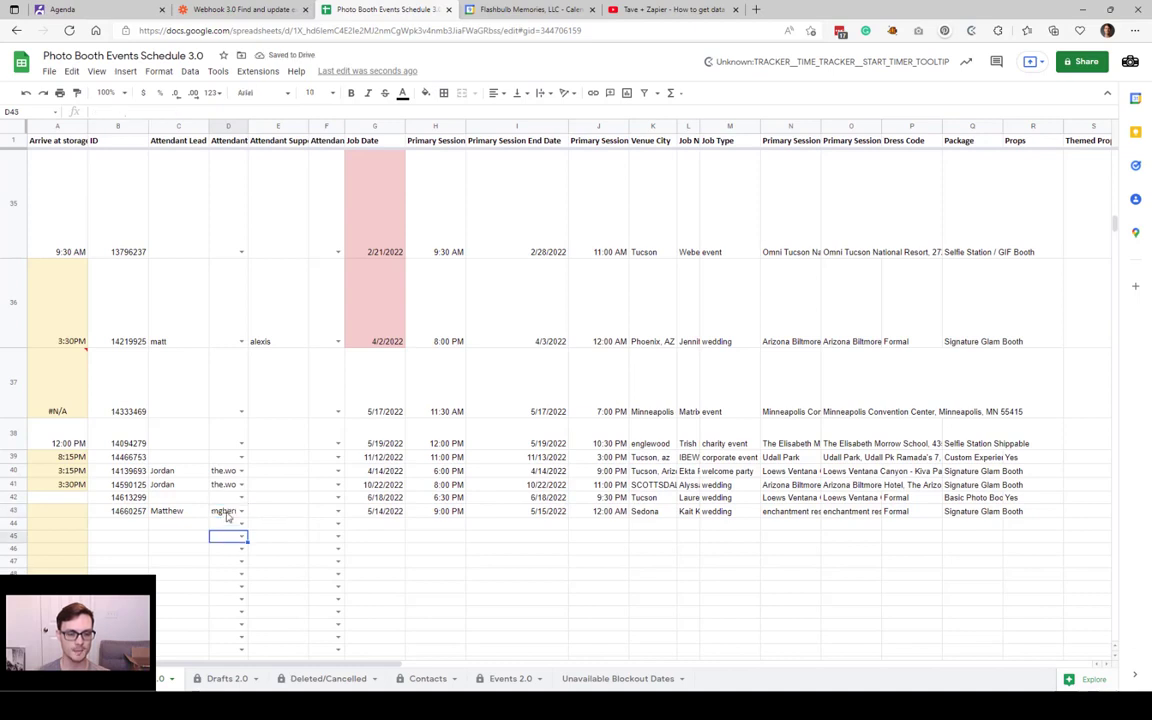
left_click(253, 514)
left_click(156, 514)
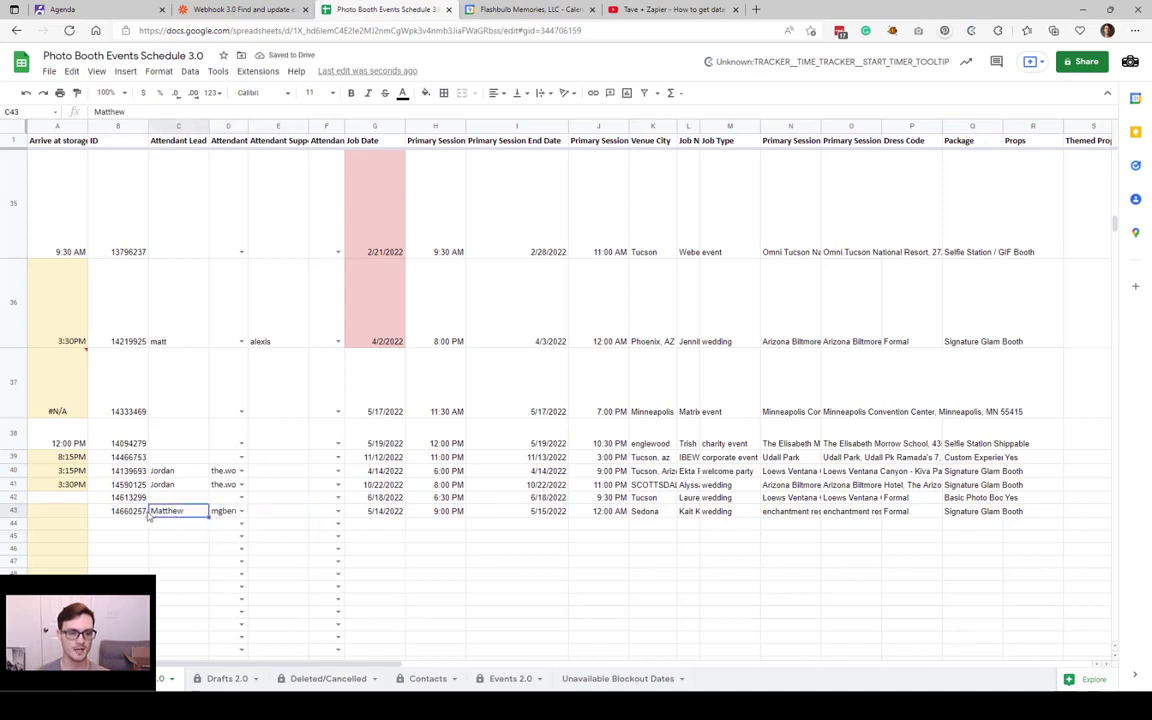
left_click(96, 514)
left_click(78, 511)
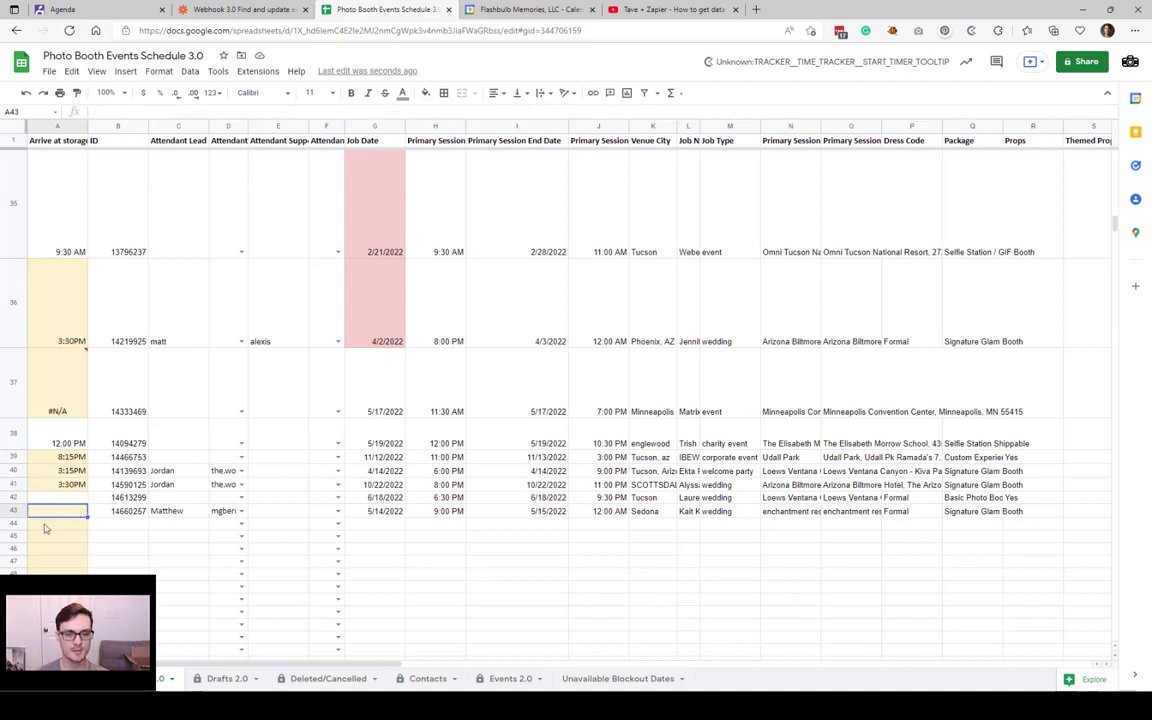
left_click(262, 9)
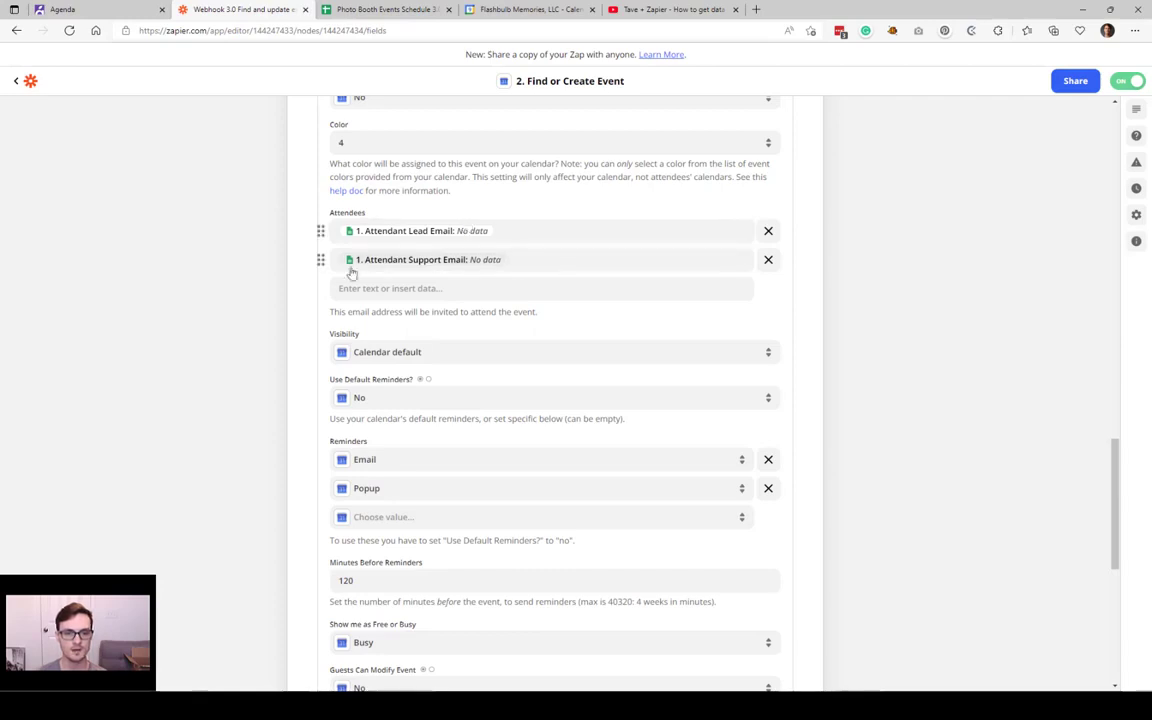
left_click(385, 9)
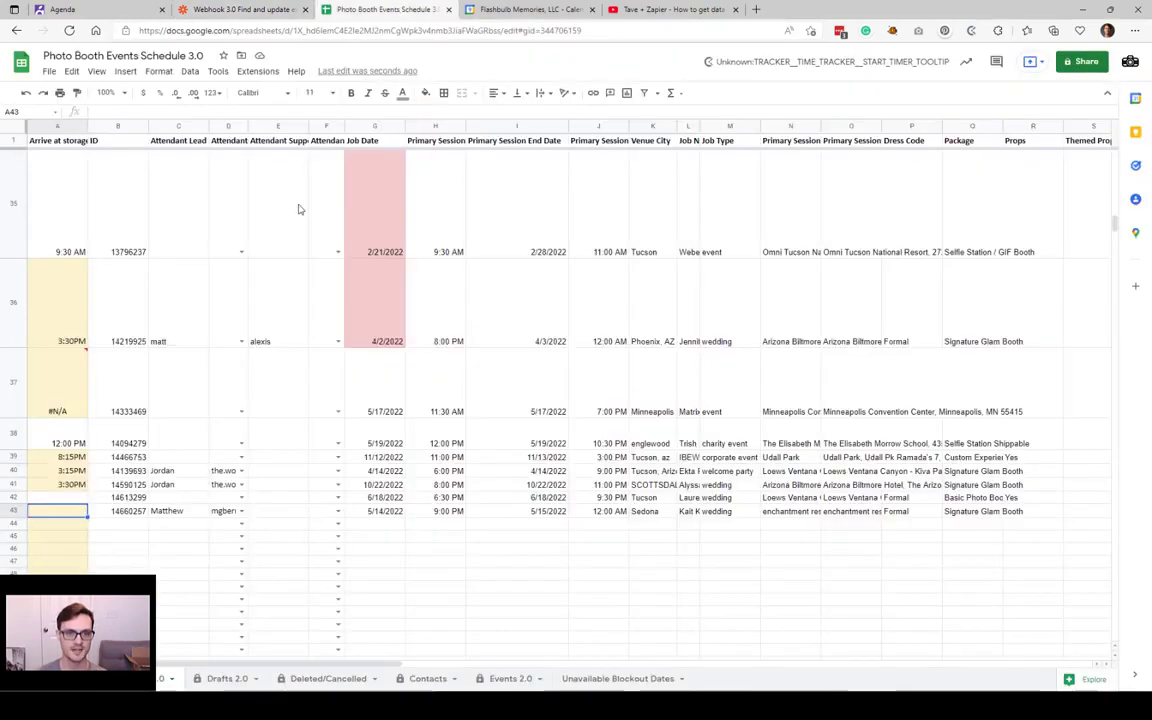
left_click(178, 511)
left_click(236, 9)
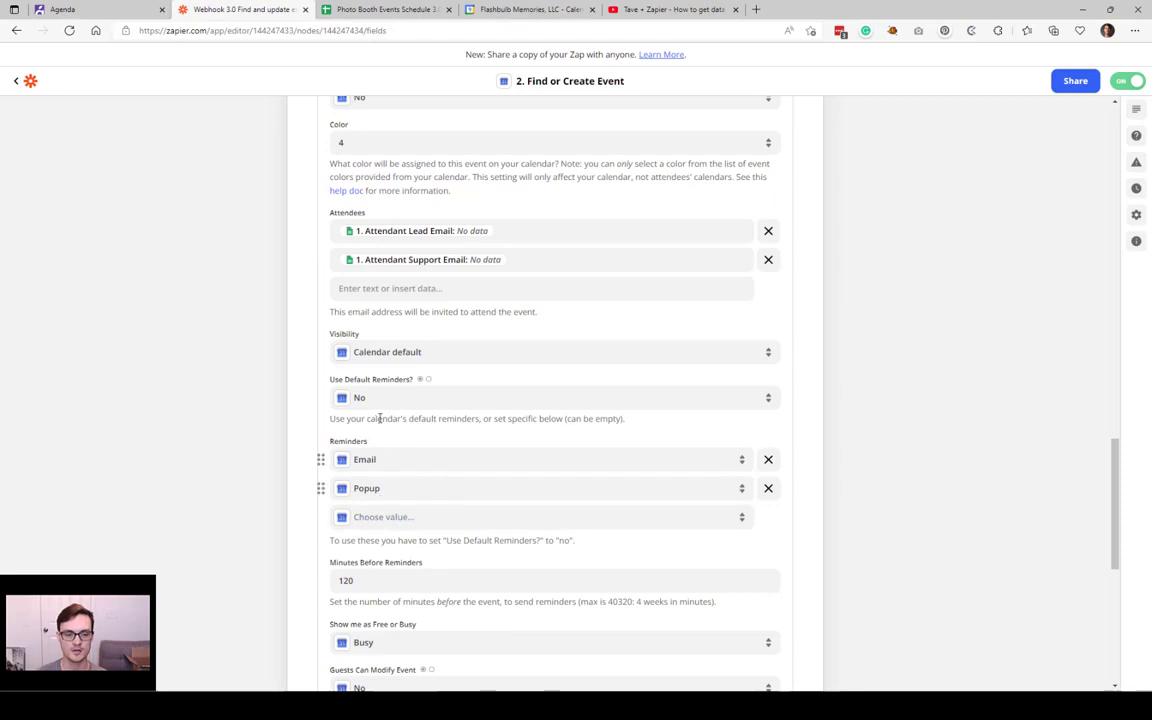
scroll(380, 418, "down", 2)
left_click(366, 491)
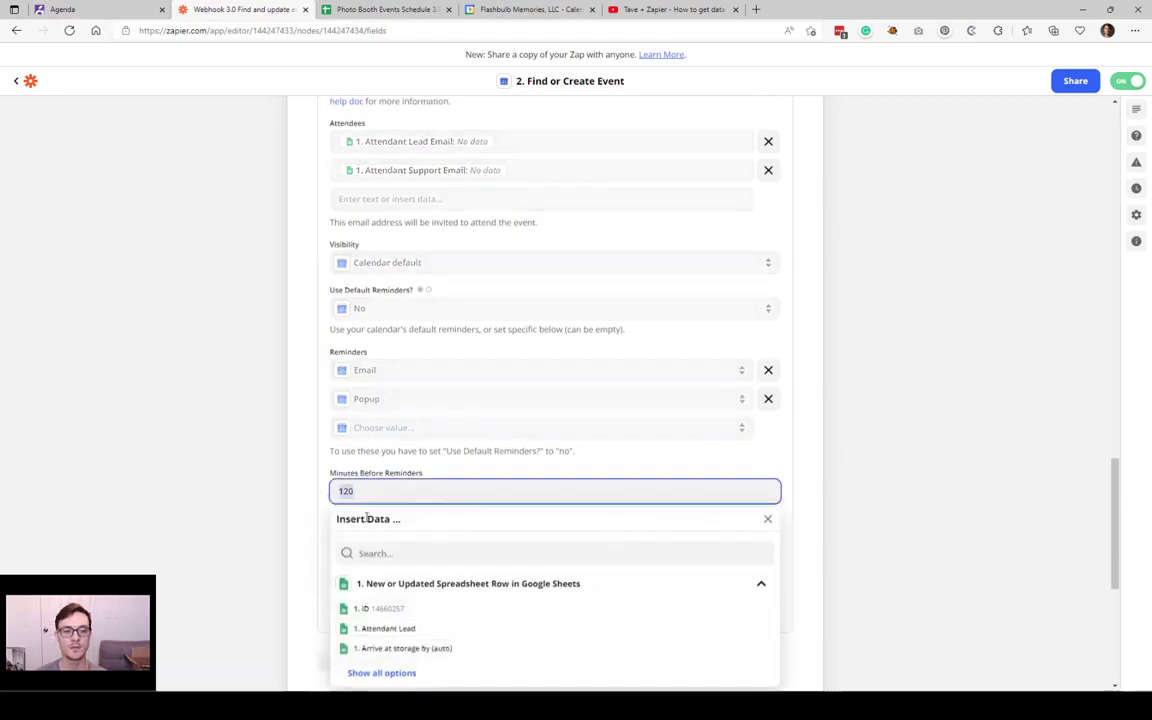
left_click(268, 488)
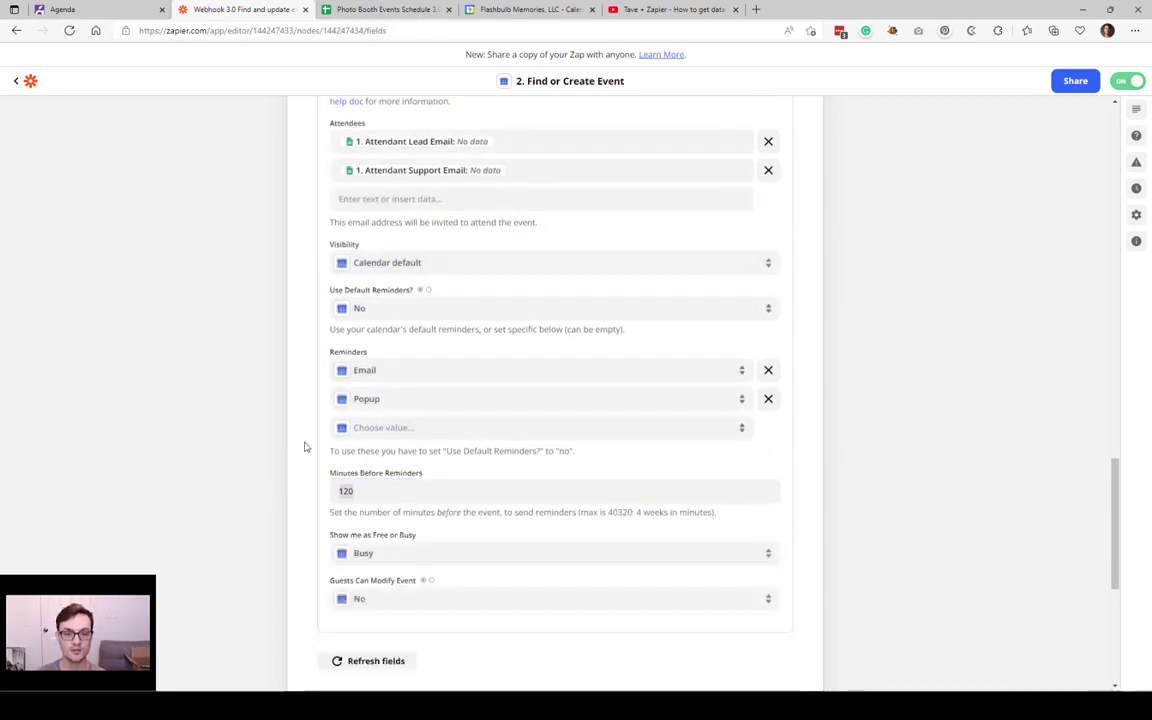
scroll(380, 338, "down", 3)
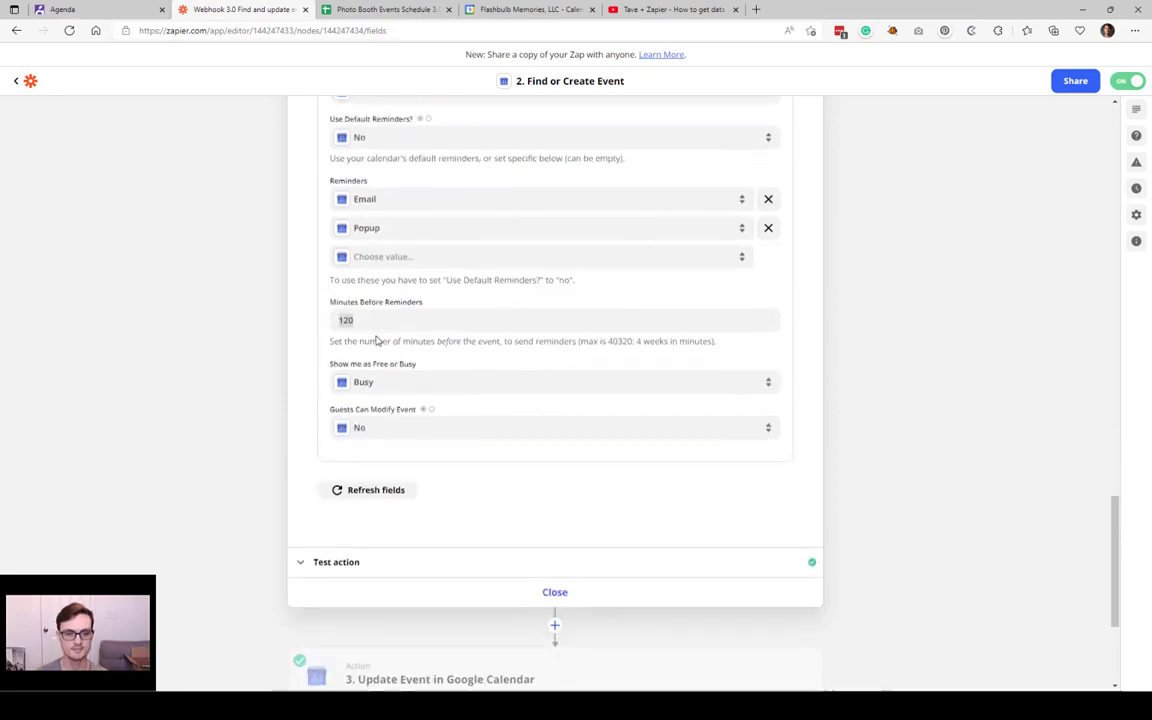
Step: Check step 2's successful test result, then view Google Calendar's April 17–23, 2022 week
left_click(389, 562)
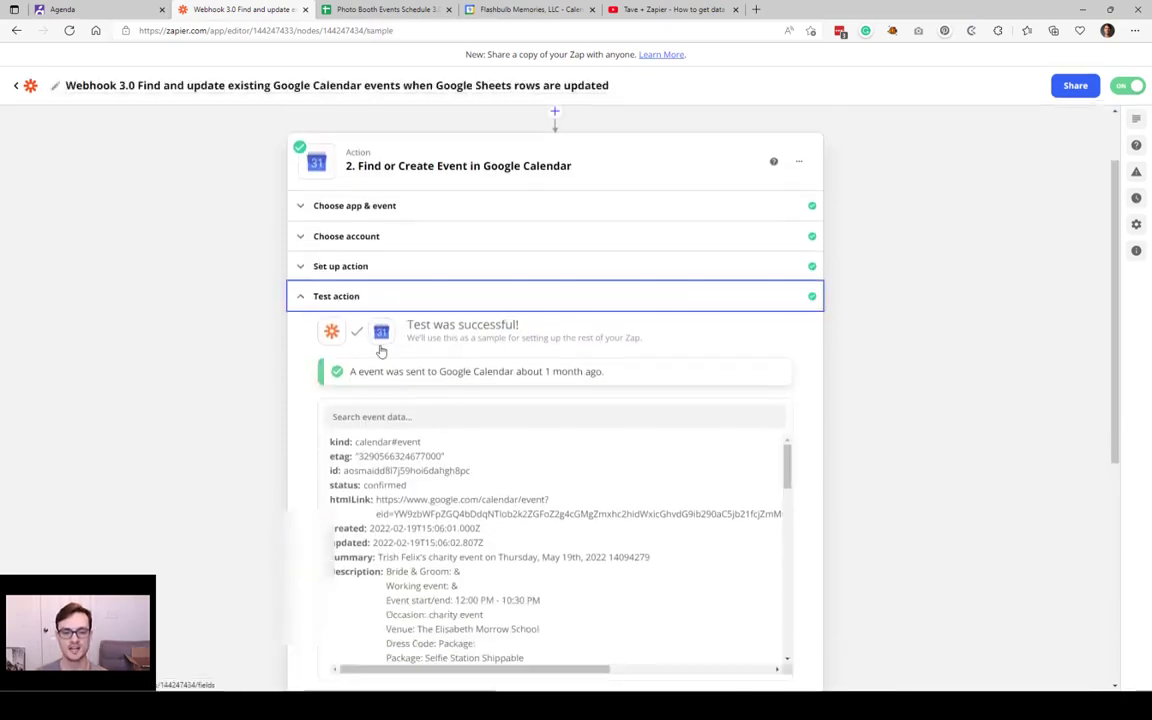
left_click_drag(474, 357, 616, 354)
left_click(849, 434)
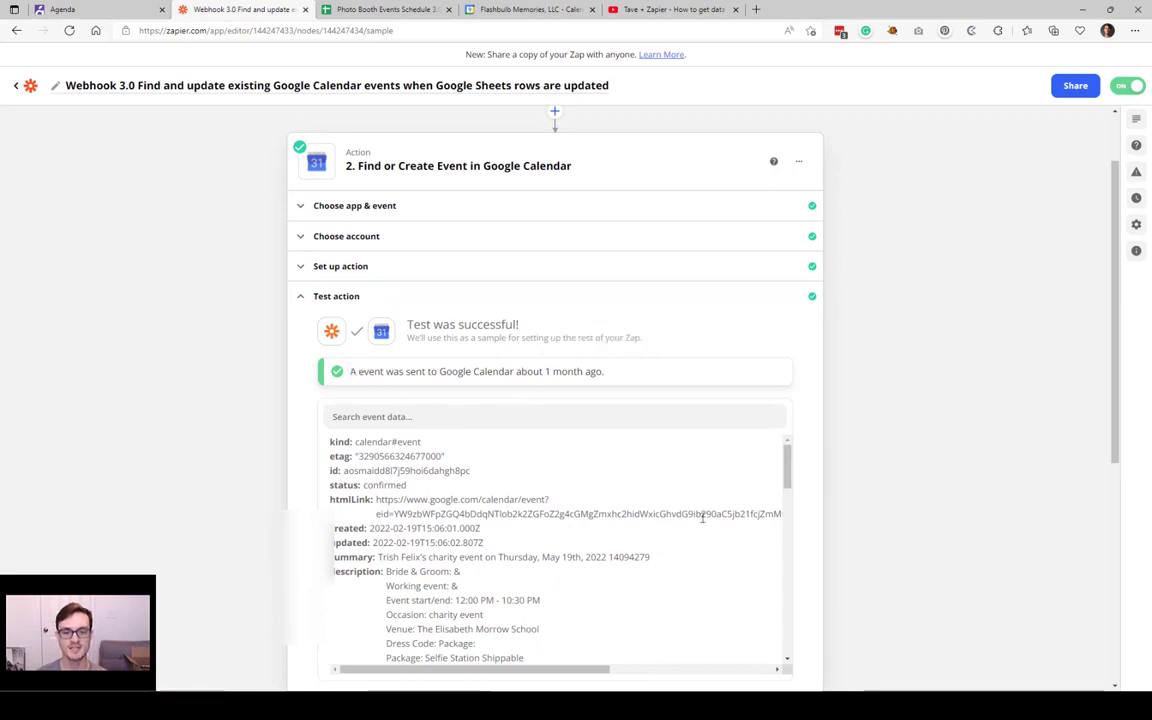
scroll(380, 551, "down", 1)
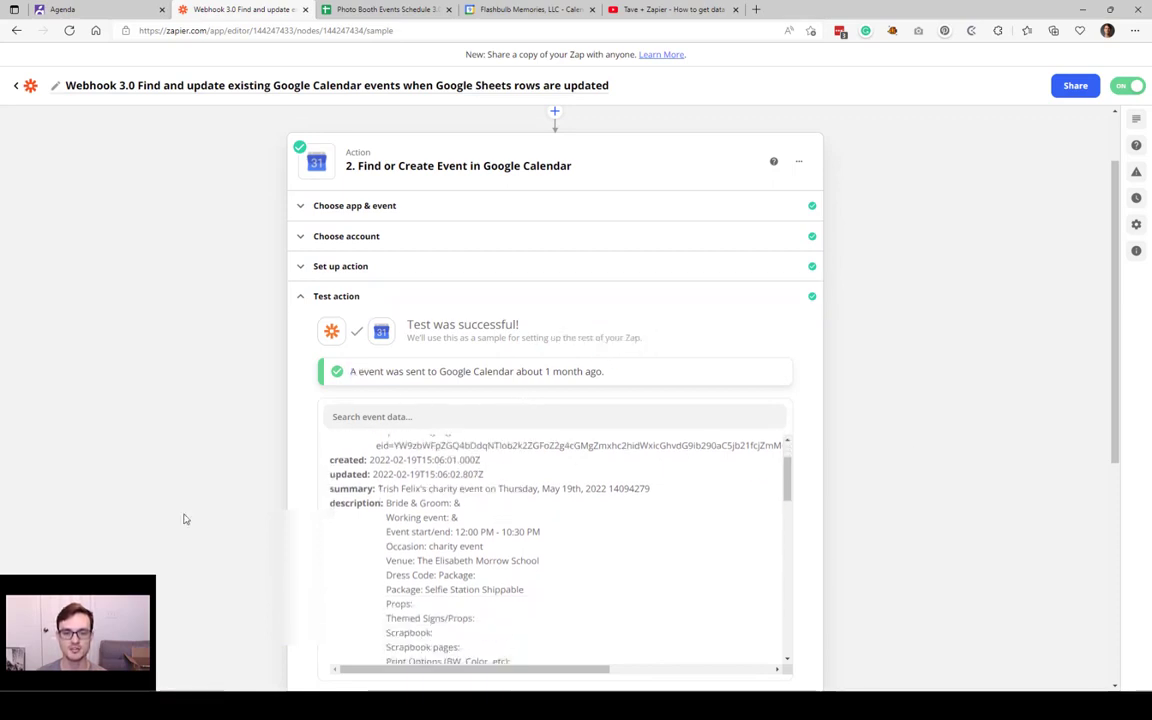
scroll(631, 513, "down", 3)
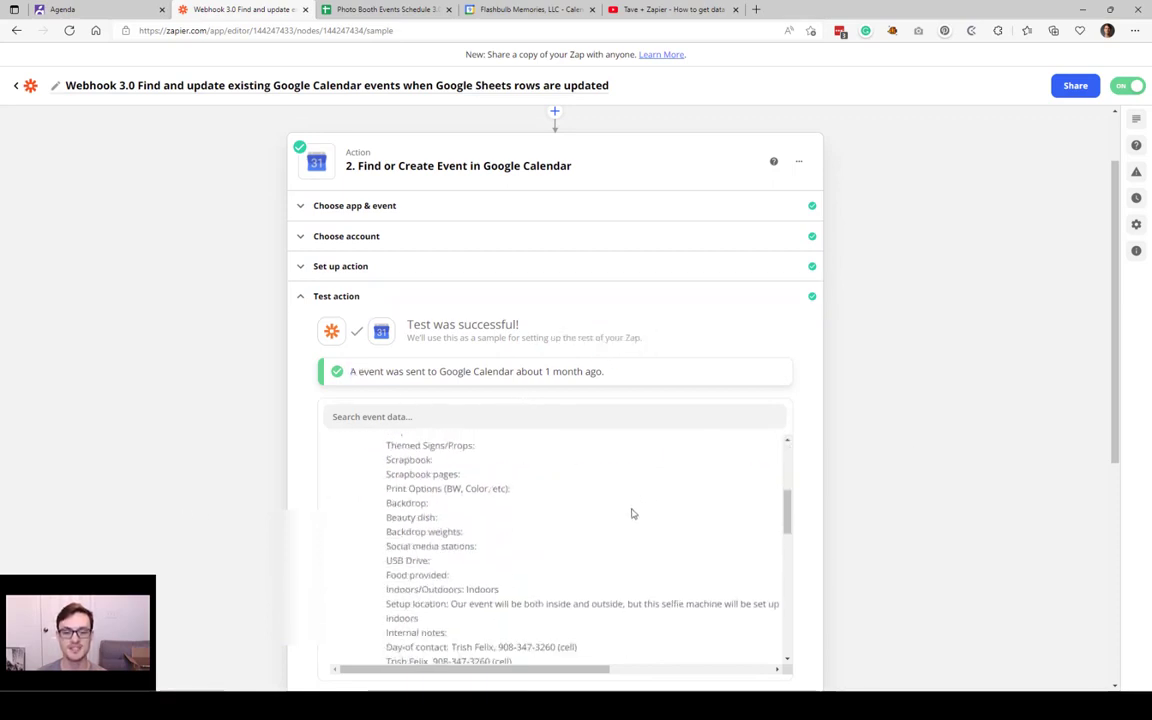
left_click(553, 9)
left_click(1070, 205)
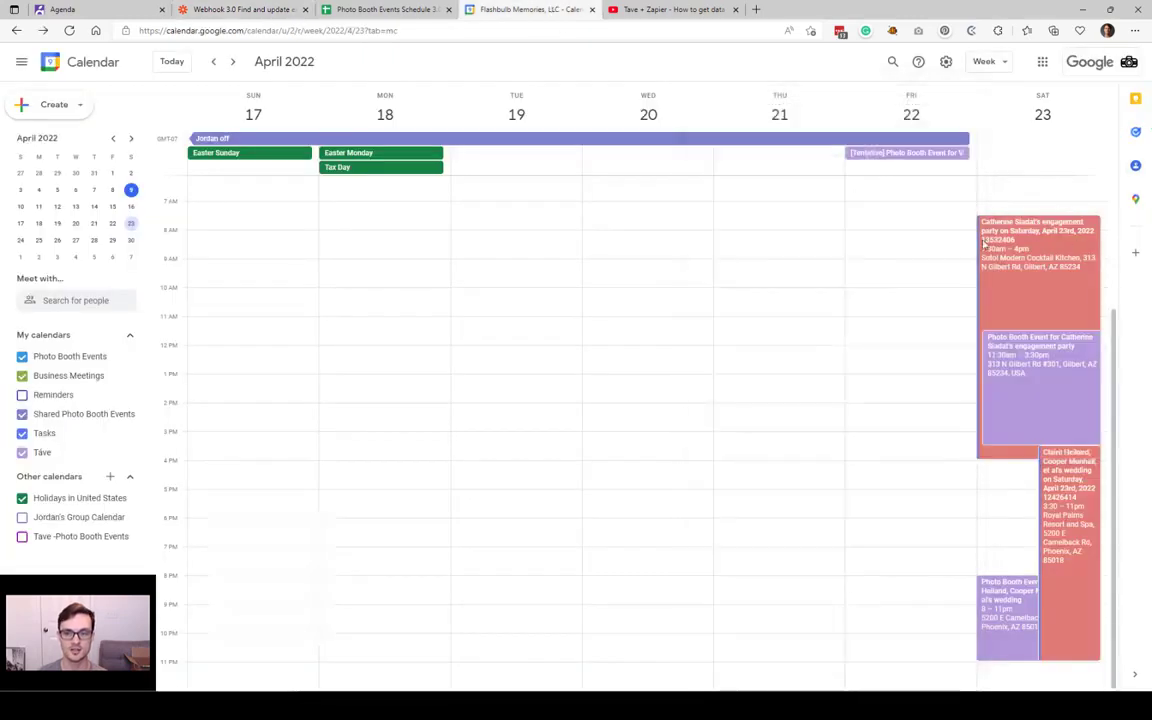
Step: Read the full notes of the Saturday engagement party event, then return to the Zap editor
left_click(1025, 273)
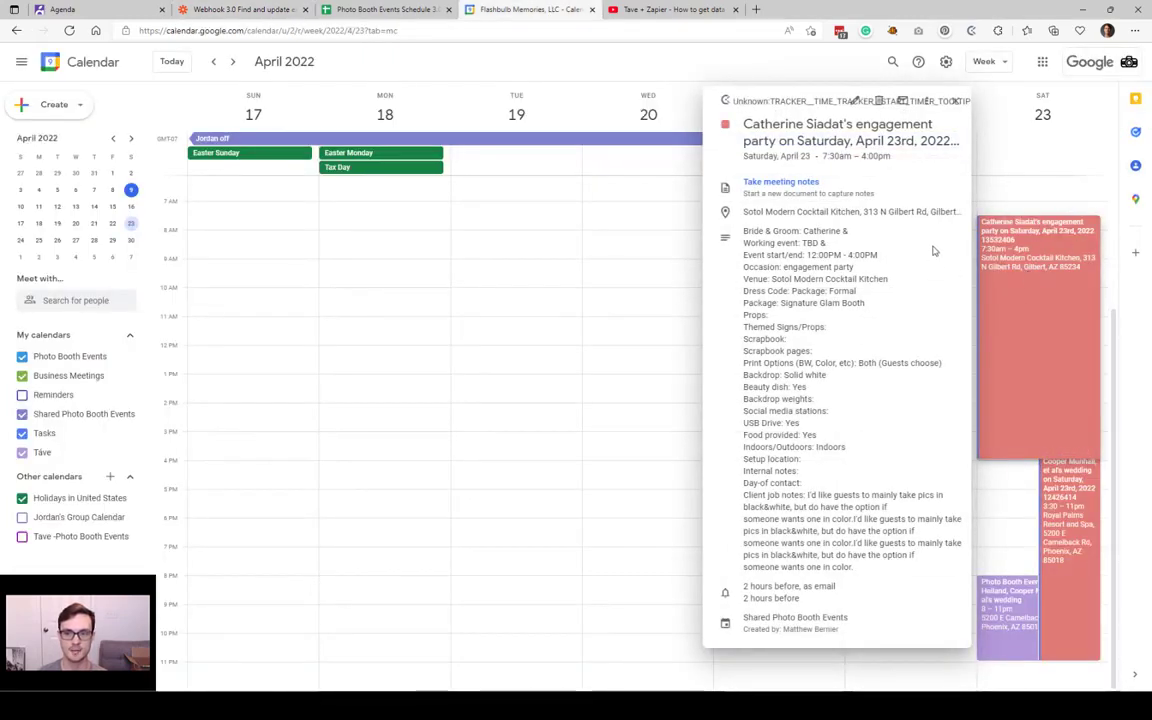
left_click(1010, 212)
left_click(1041, 274)
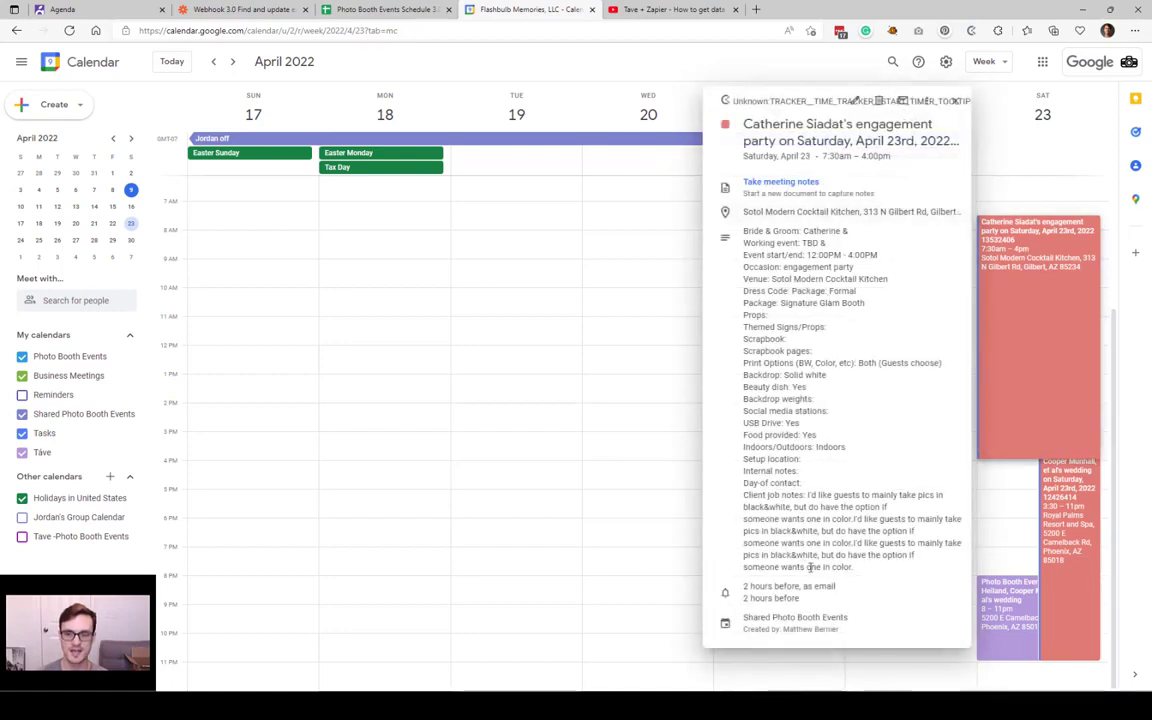
left_click_drag(855, 568, 744, 228)
left_click(828, 392)
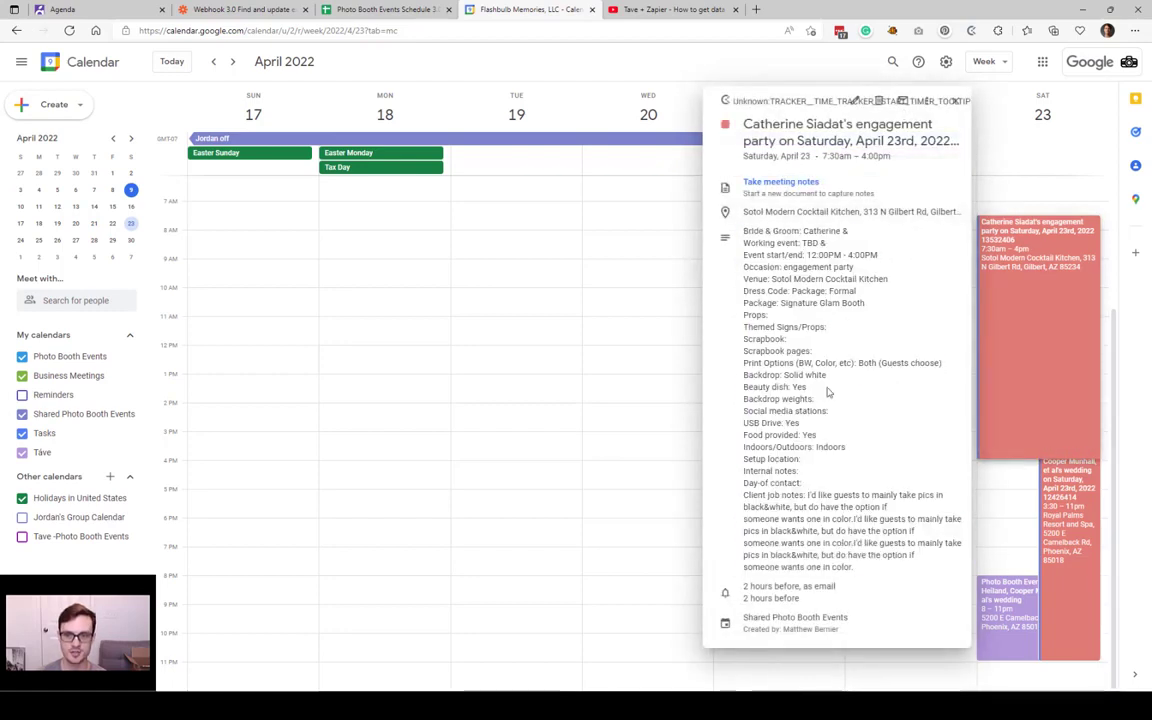
left_click(295, 8)
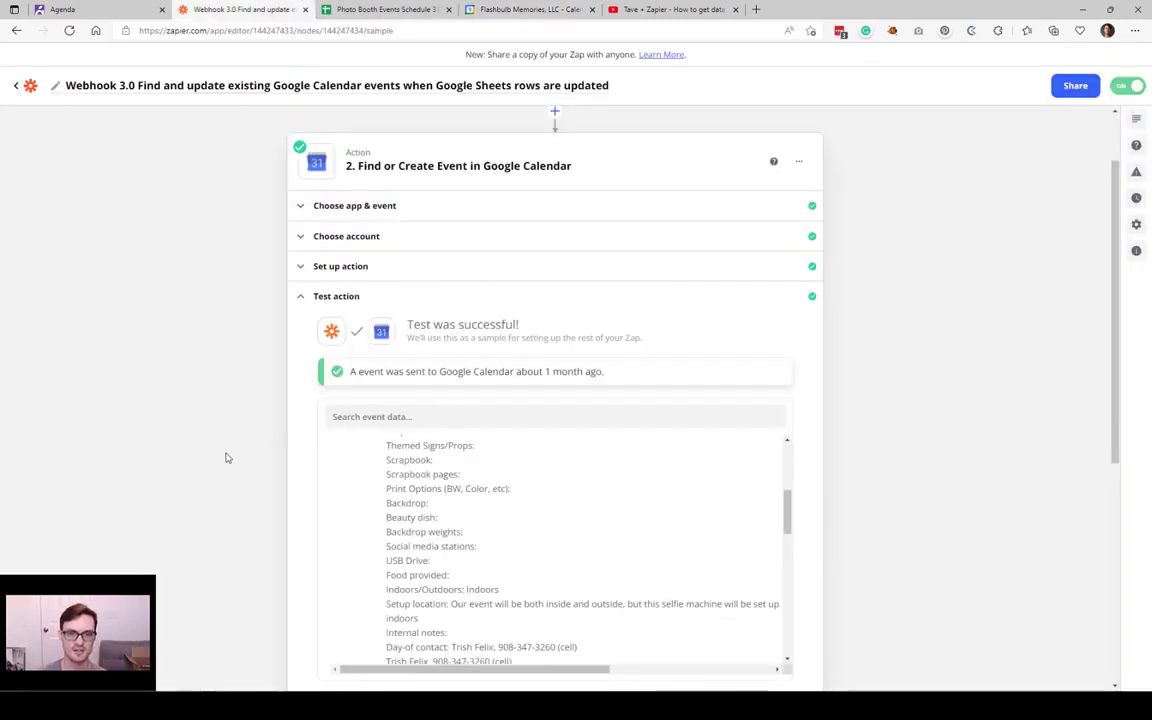
Step: Scroll through and collapse step 2's test results, then open step 3, Update Event in Google Calendar
left_click_drag(352, 369, 802, 393)
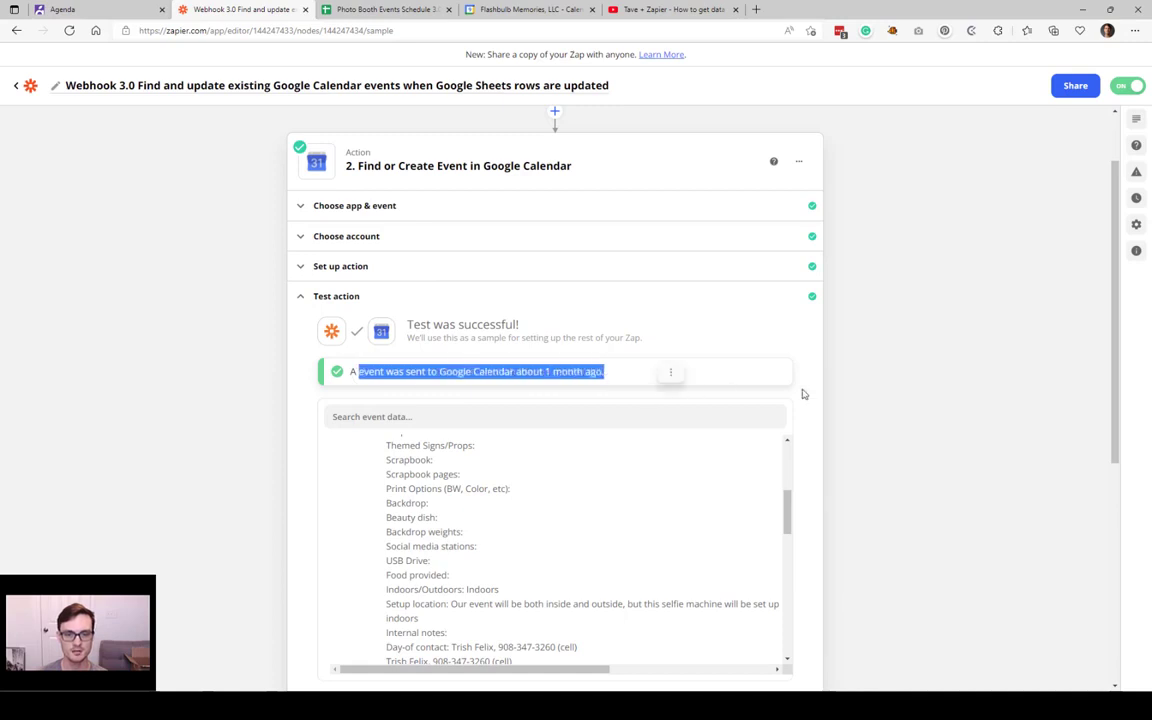
left_click(805, 390)
scroll(885, 375, "down", 3)
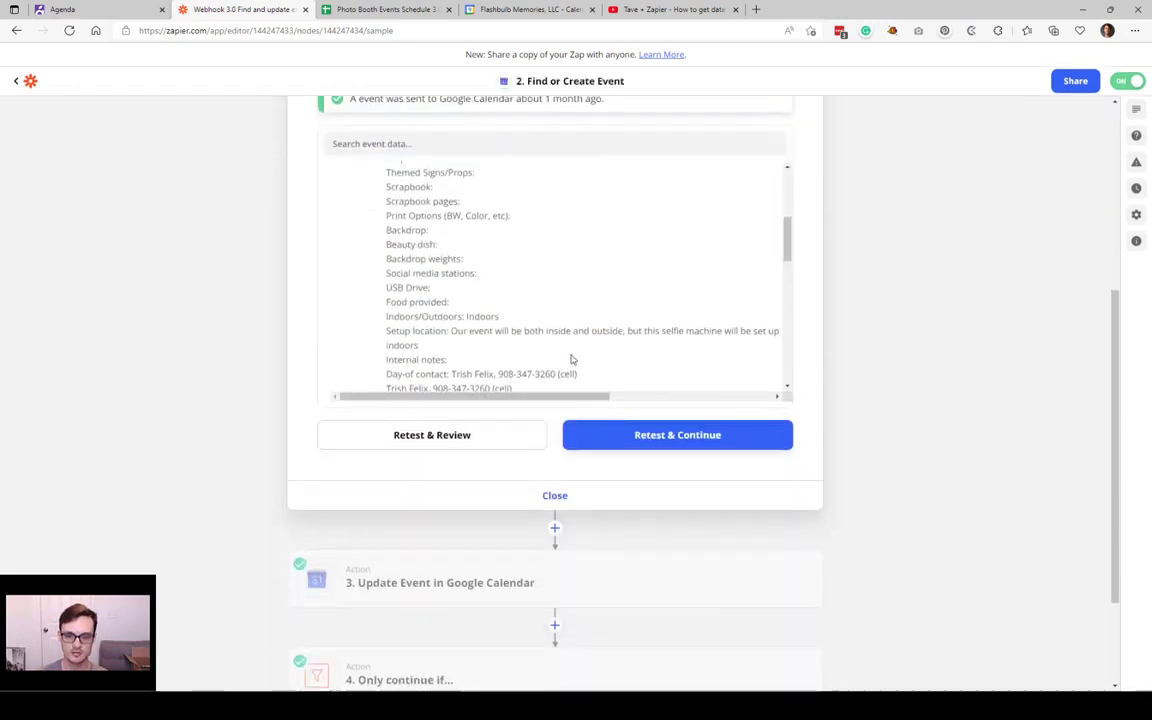
scroll(571, 360, "down", 1)
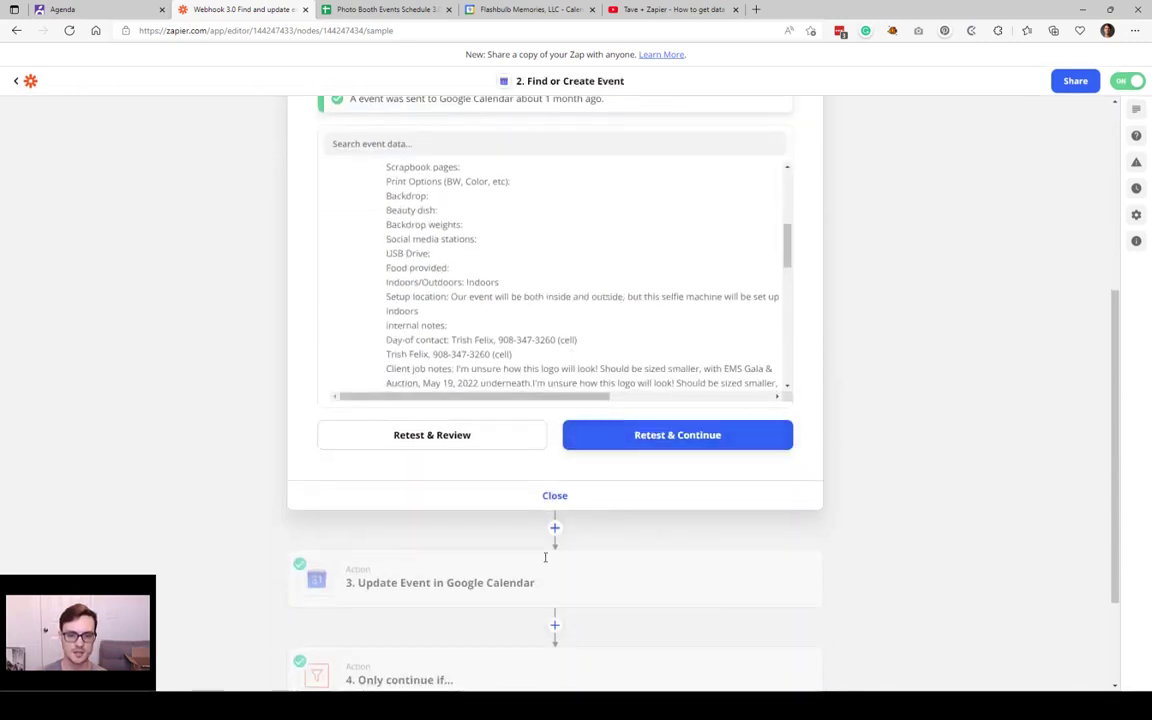
scroll(482, 540, "down", 2)
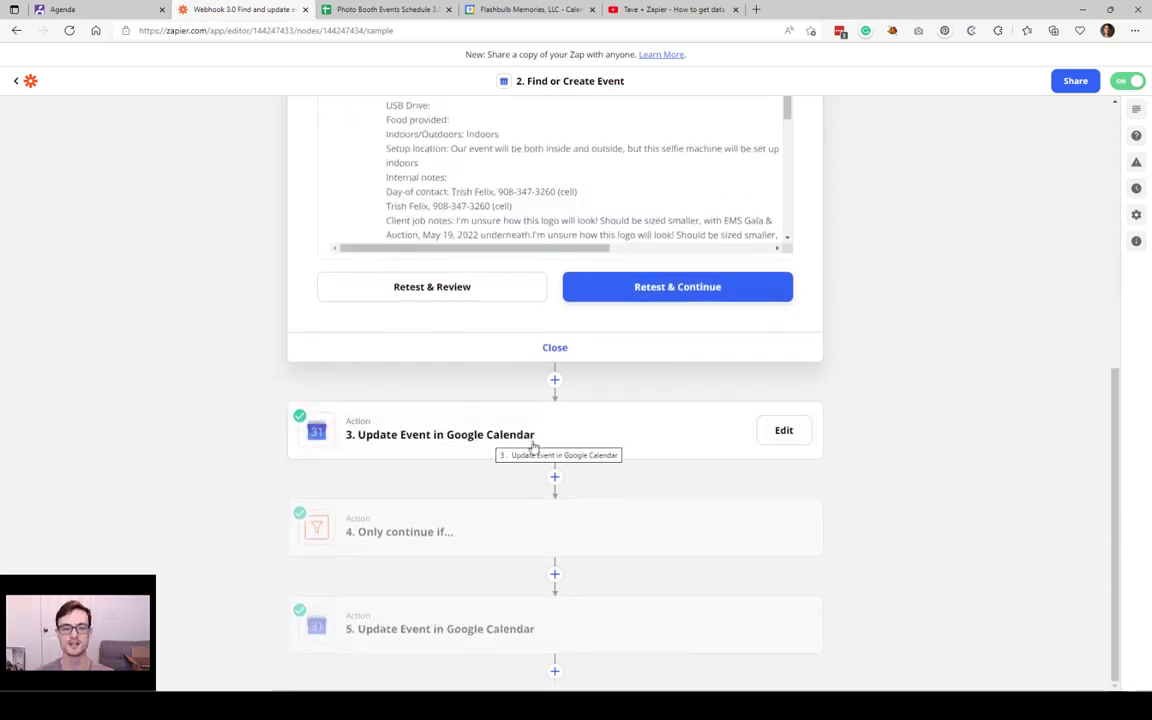
scroll(600, 350, "up", 10)
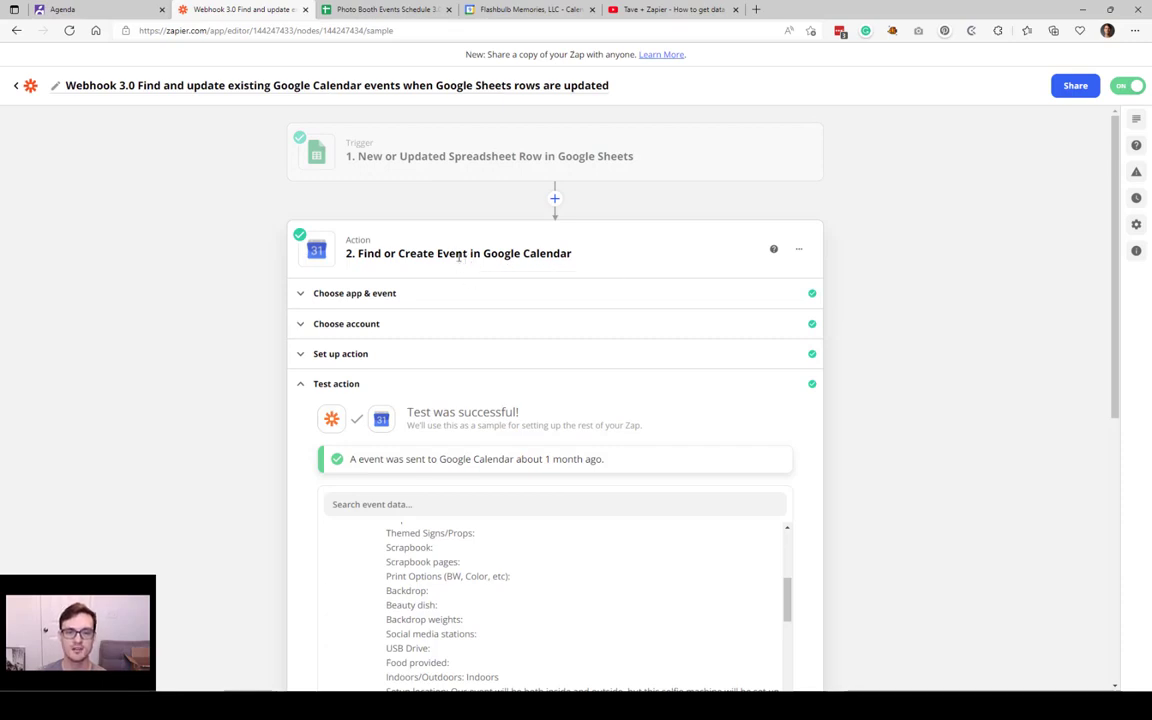
left_click(328, 386)
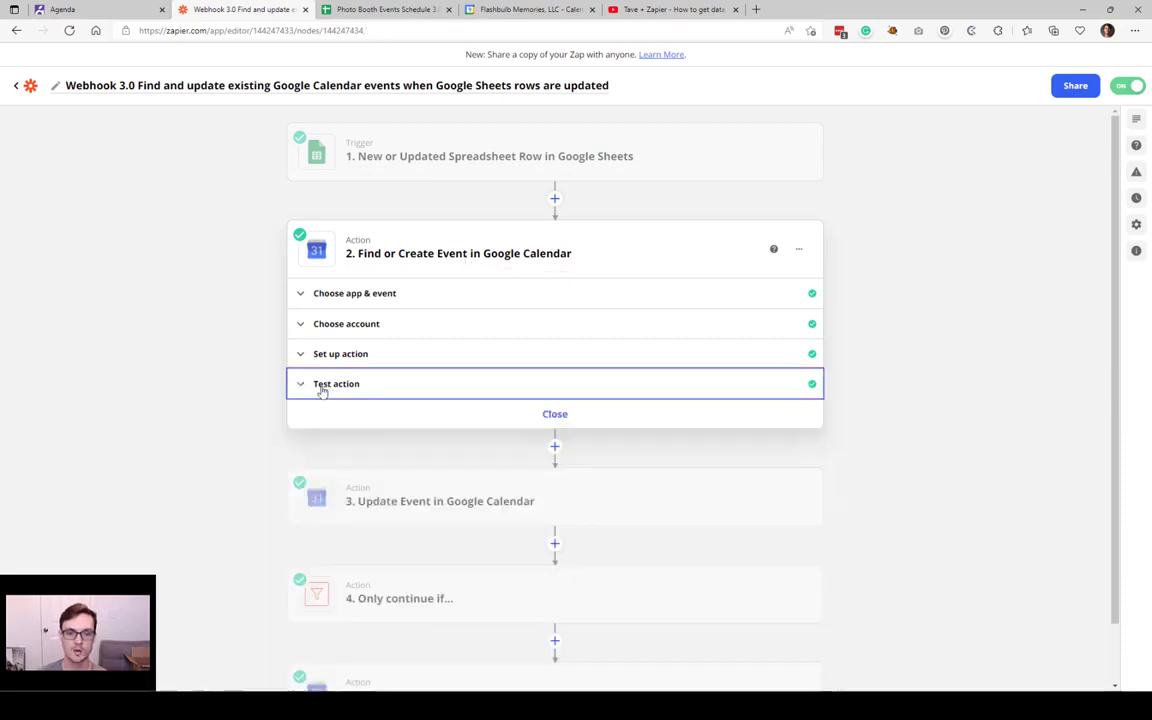
mouse_move(455, 497)
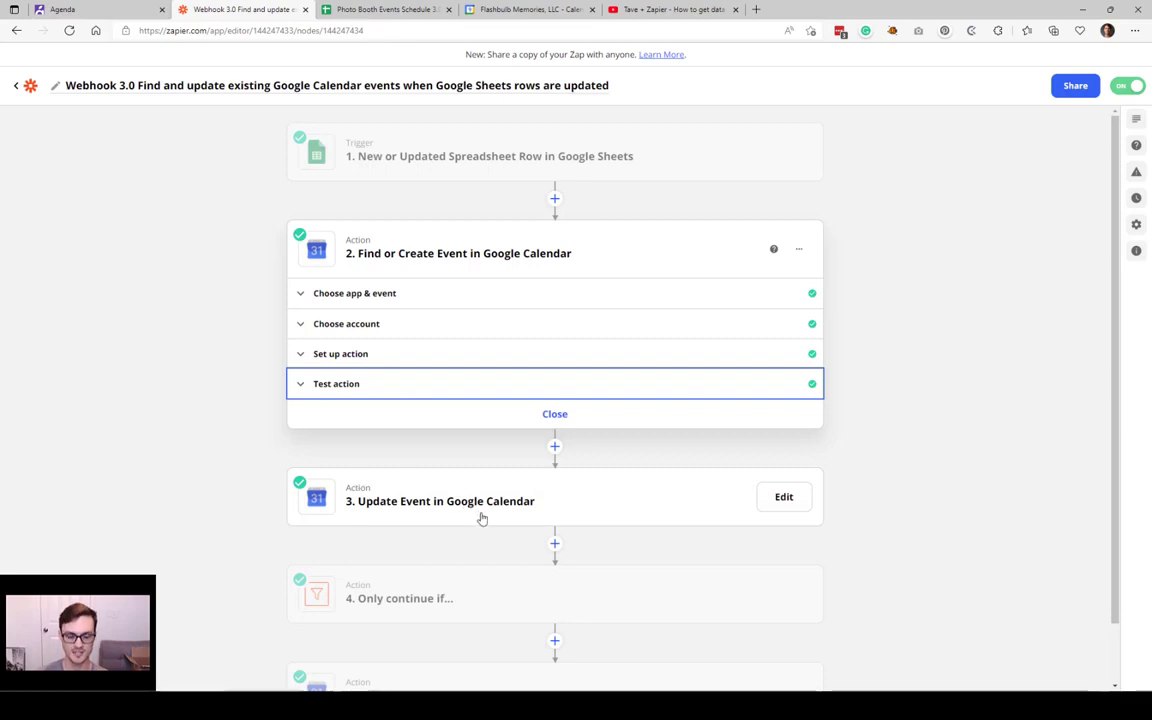
left_click(511, 504)
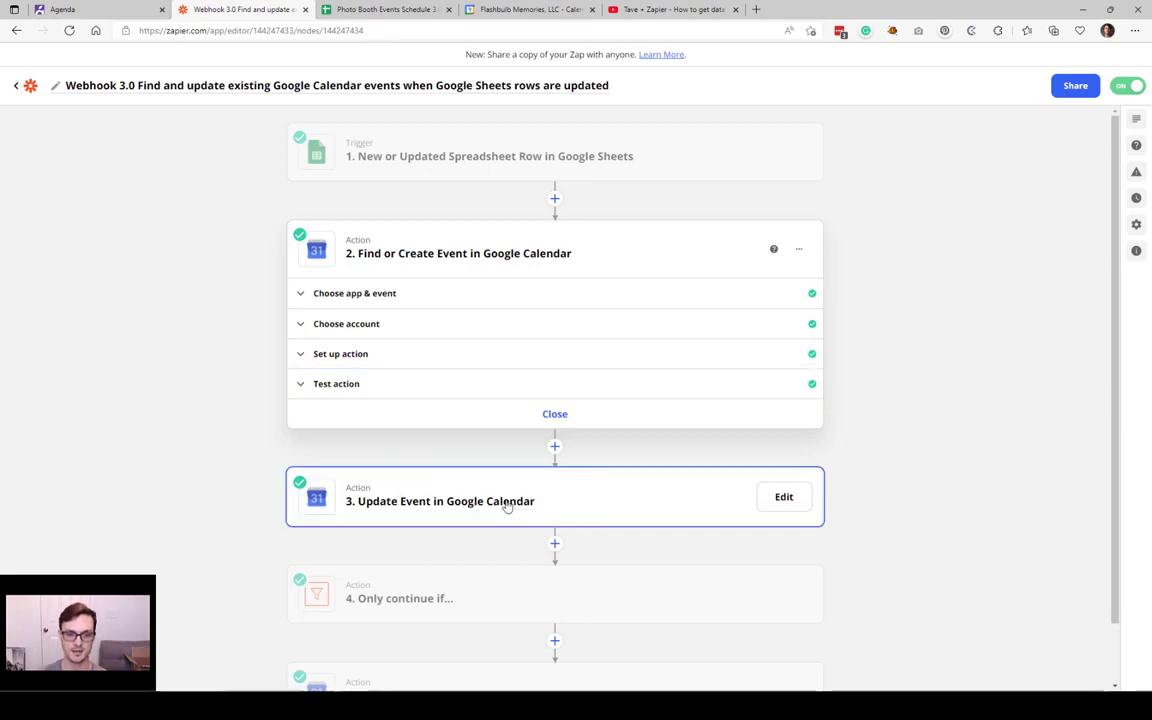
Step: Browse the Event field's data options from the Google Sheets row and the Find or Create Event step
scroll(383, 394, "down", 3)
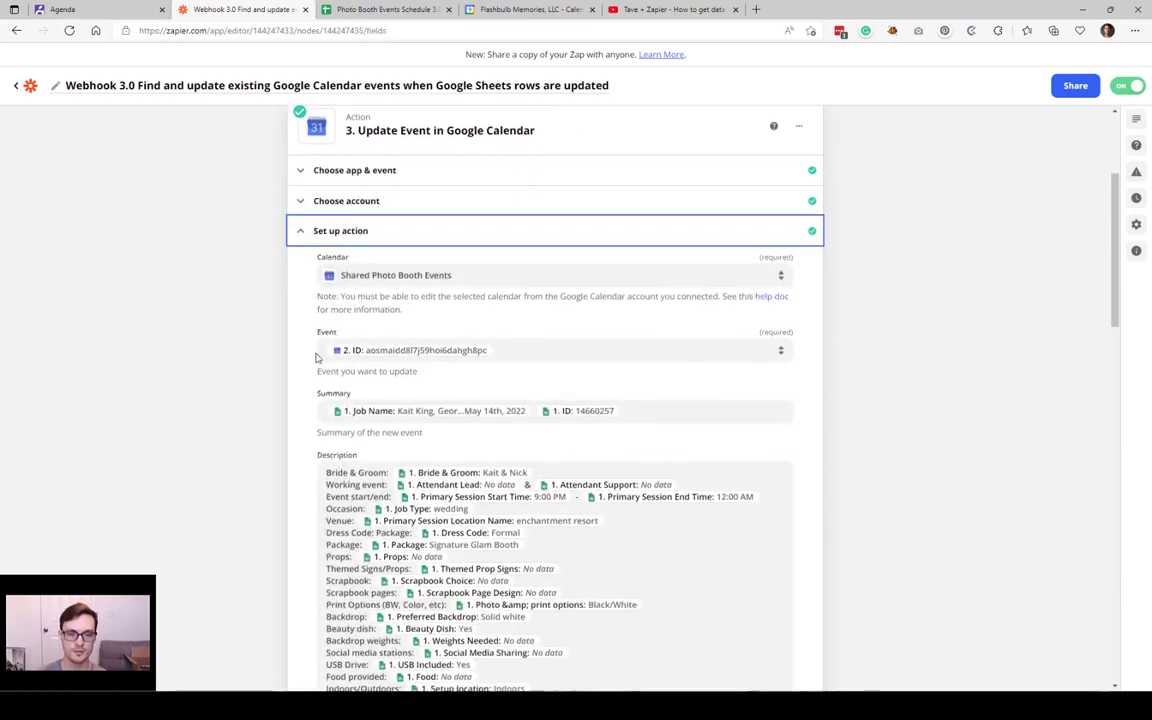
scroll(517, 414, "down", 5)
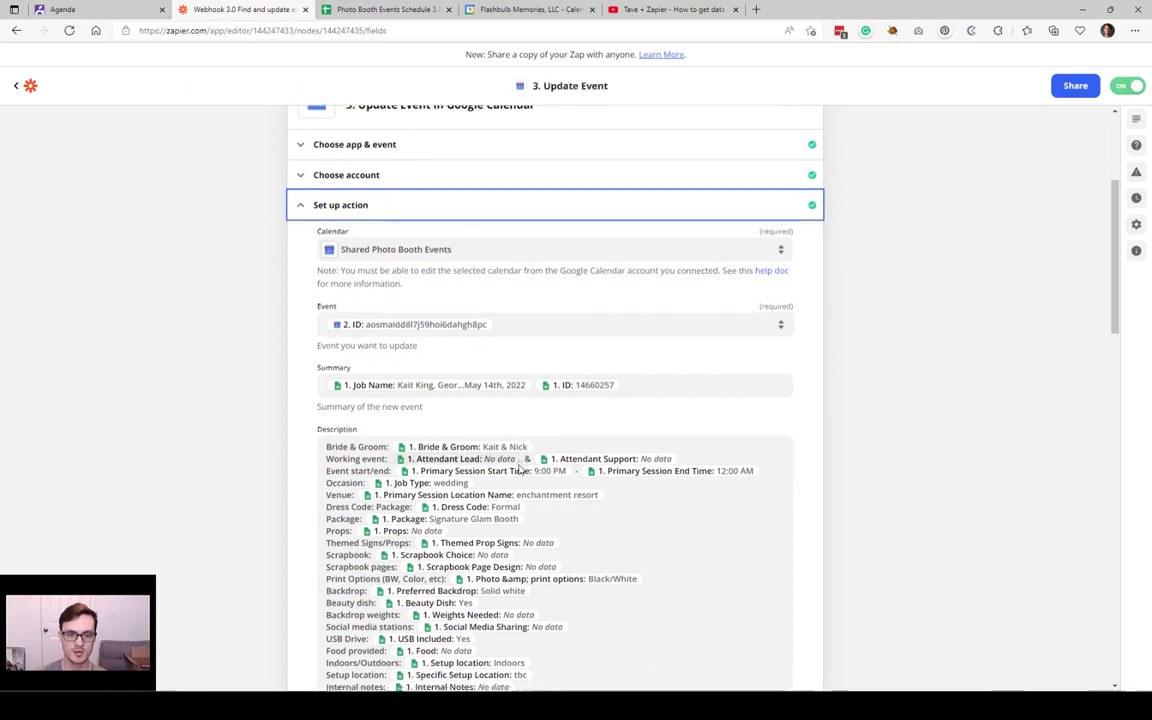
scroll(460, 534, "up", 4)
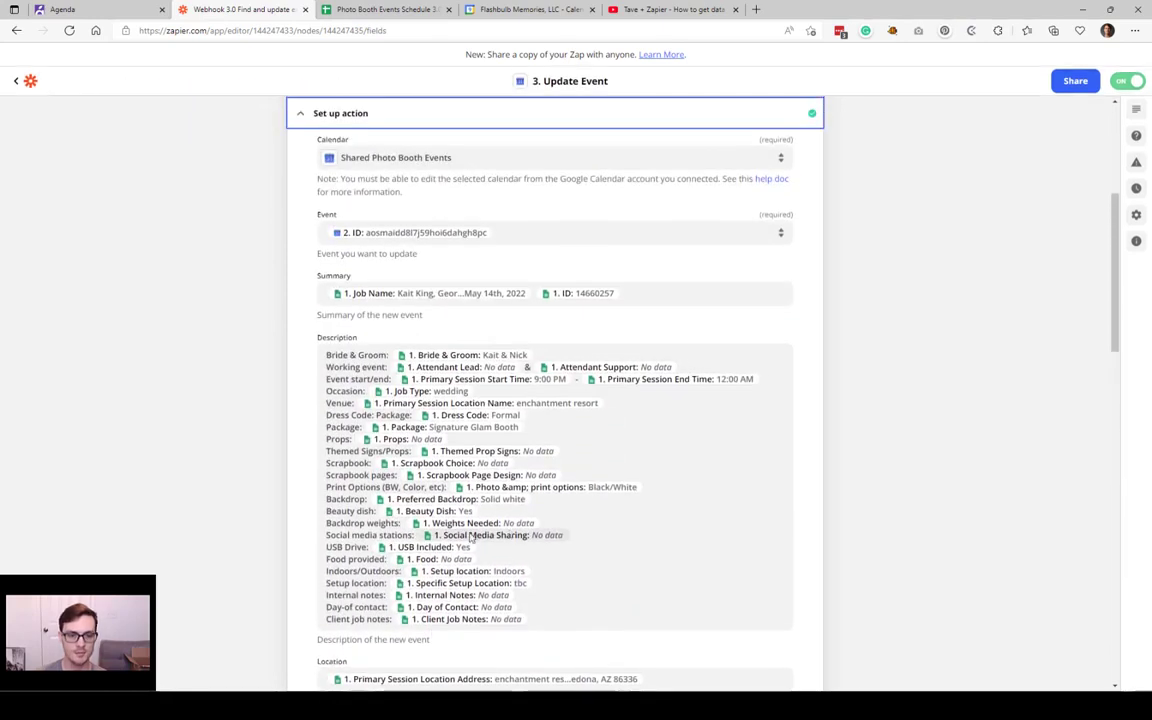
scroll(562, 514, "up", 2)
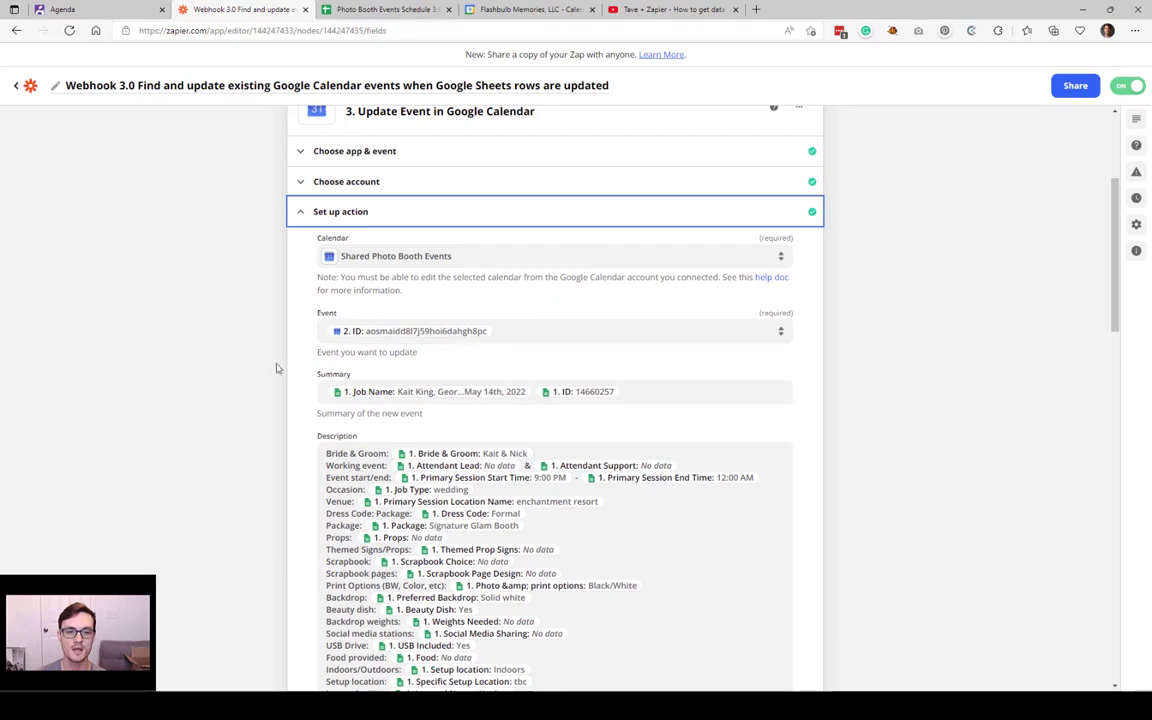
triple_click(363, 352)
left_click(533, 331)
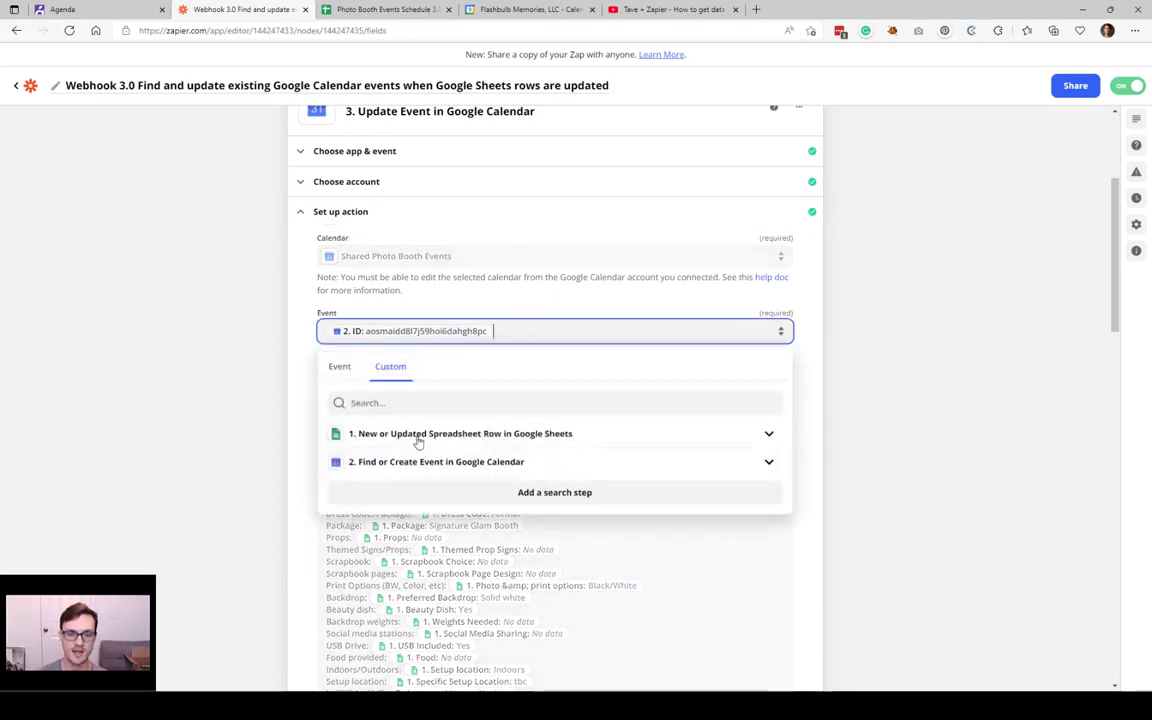
left_click(416, 435)
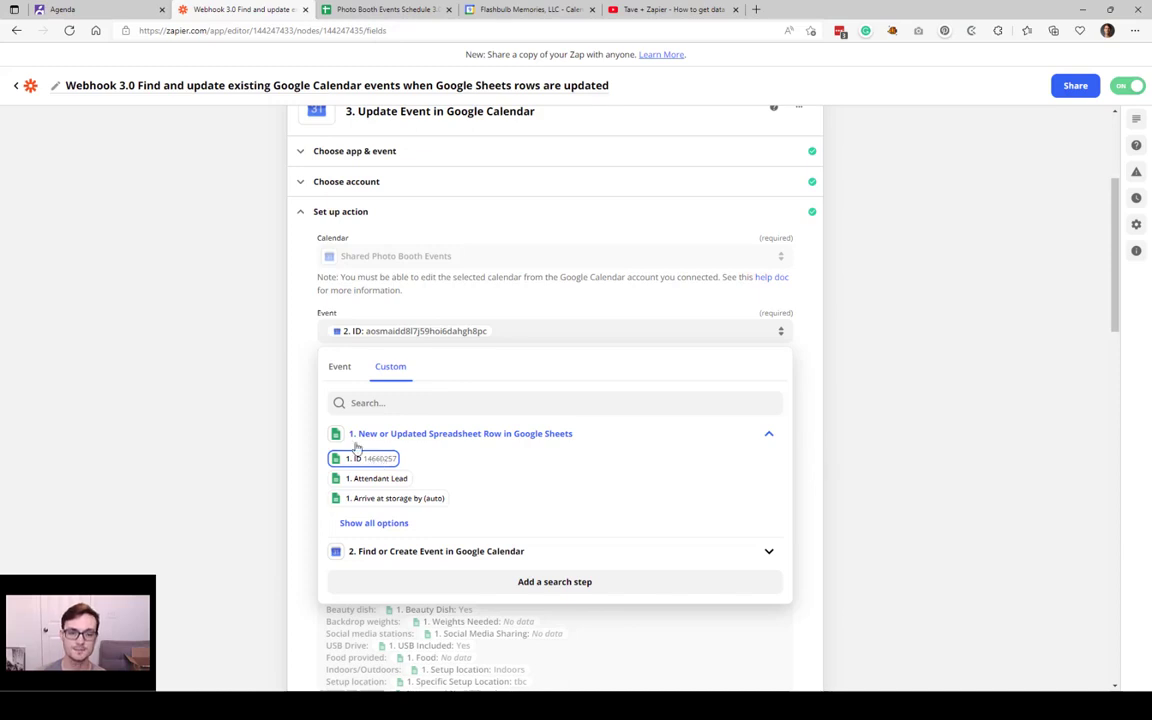
left_click(411, 551)
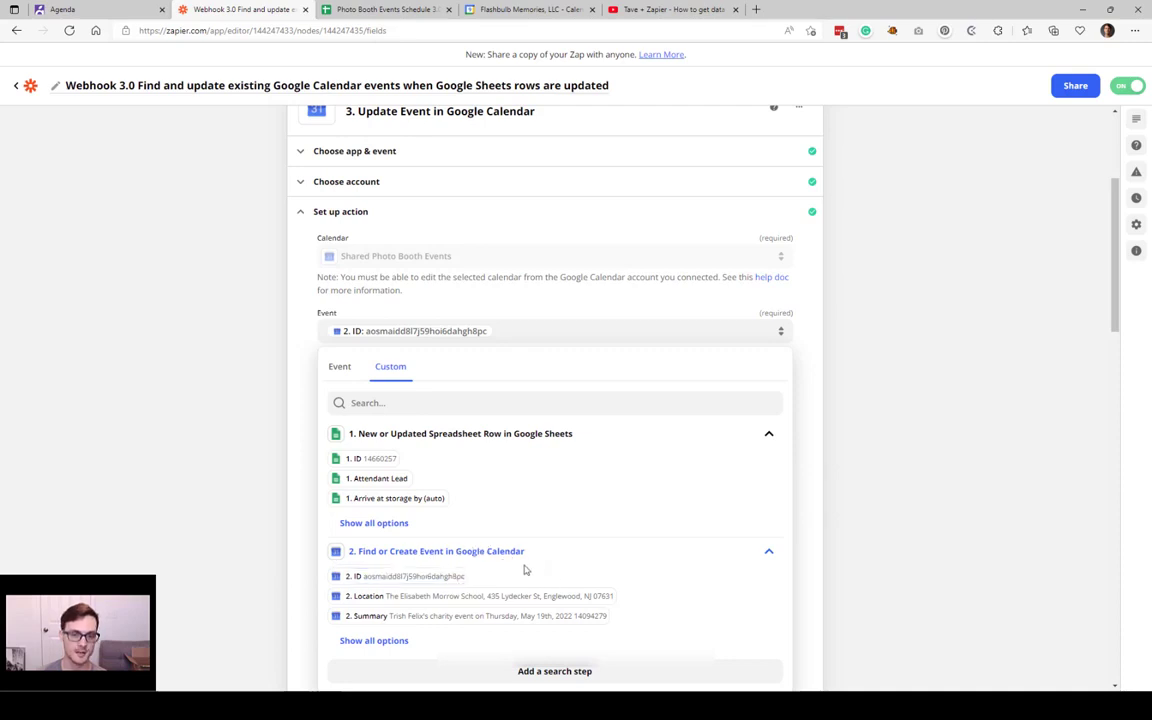
scroll(519, 563, "down", 1)
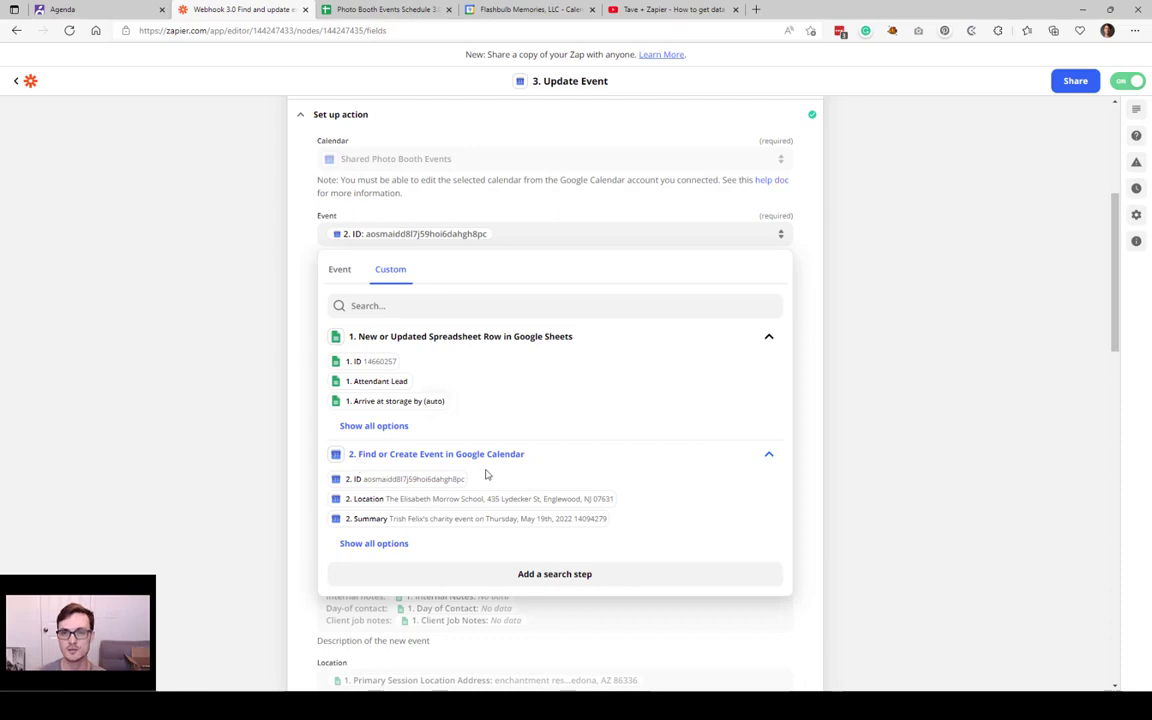
left_click(244, 261)
Step: Confirm the Event field uses step 2's found event ID, then view the data options for Attendees
left_click_drag(316, 216, 746, 249)
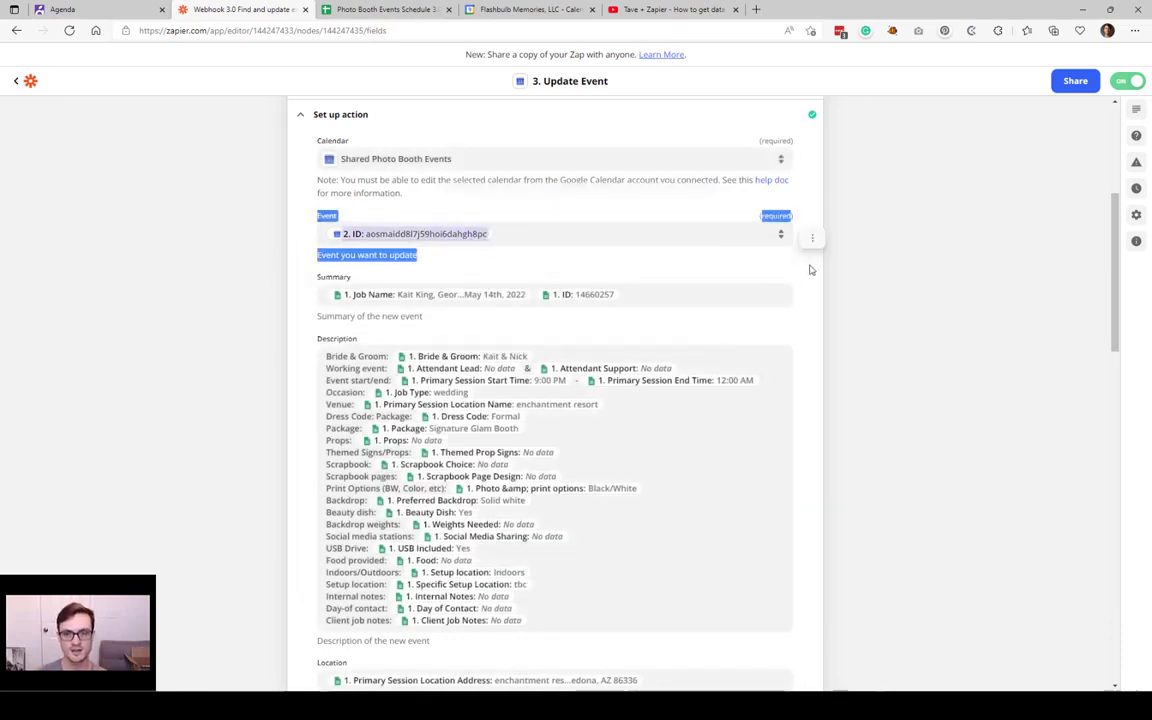
left_click(810, 255)
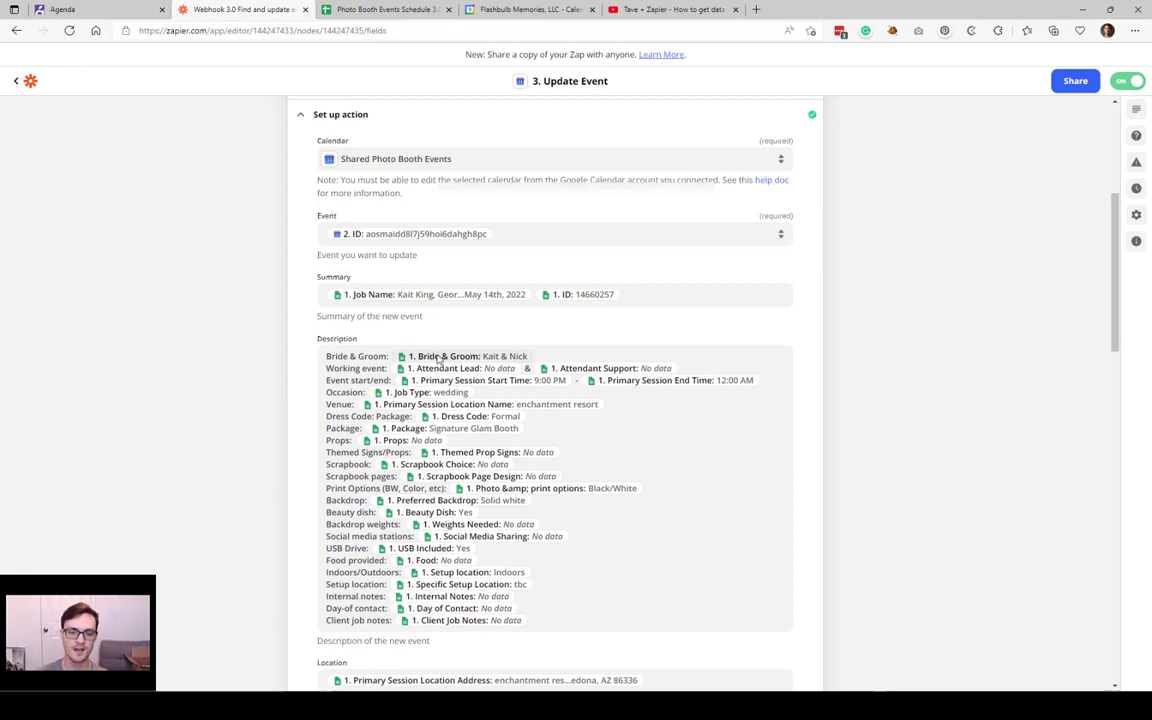
scroll(460, 370, "down", 3)
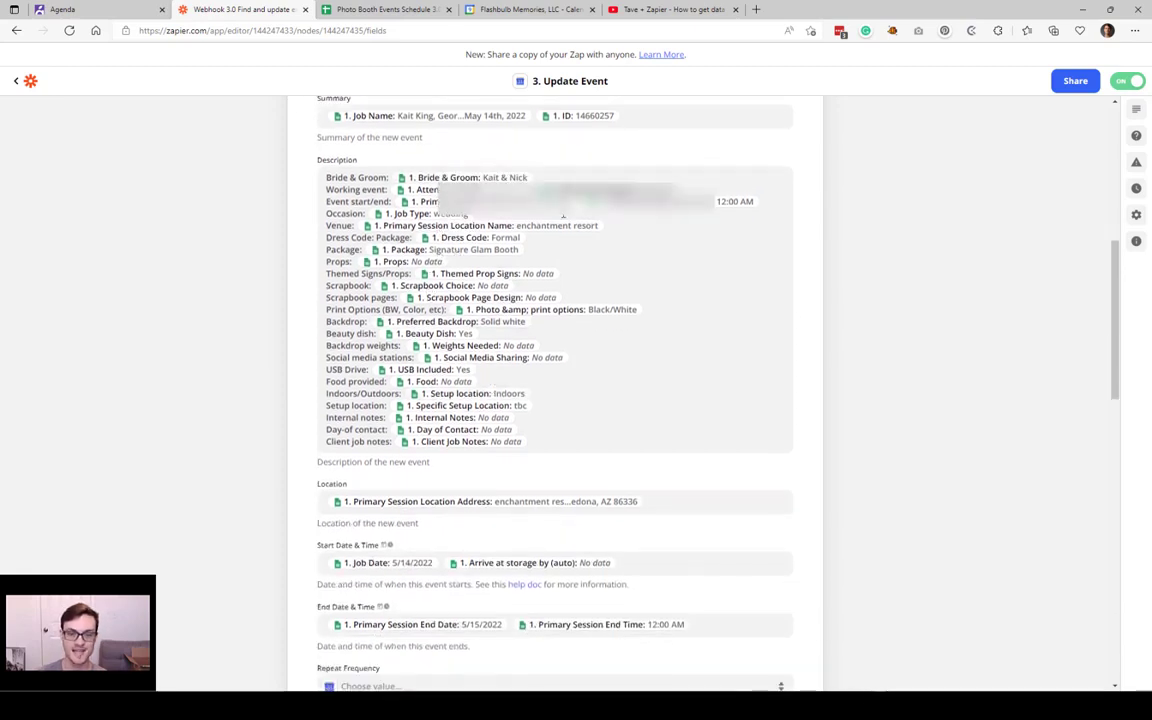
scroll(562, 217, "down", 5)
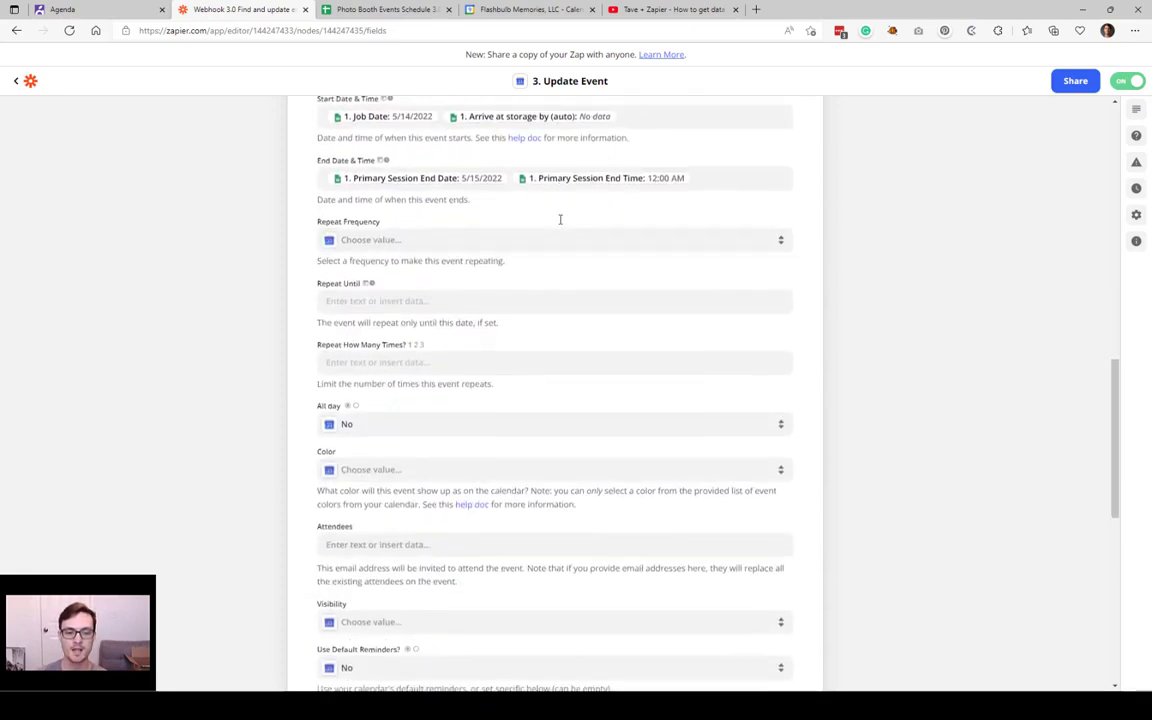
scroll(560, 219, "down", 4)
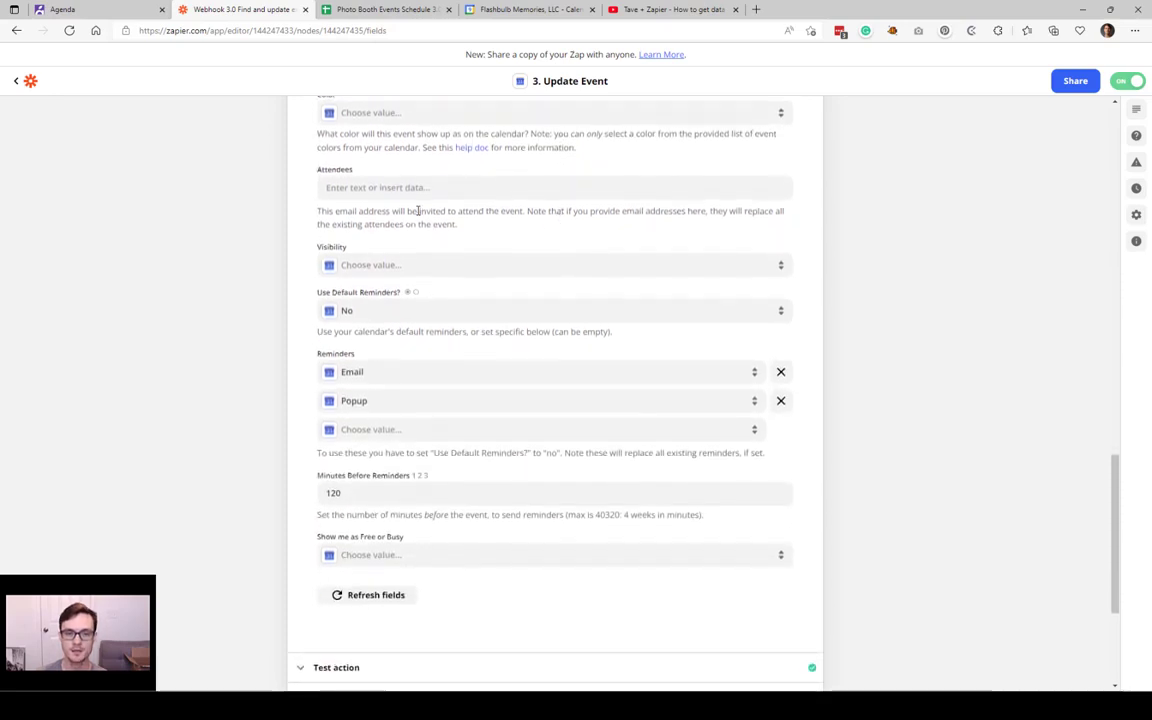
left_click(350, 187)
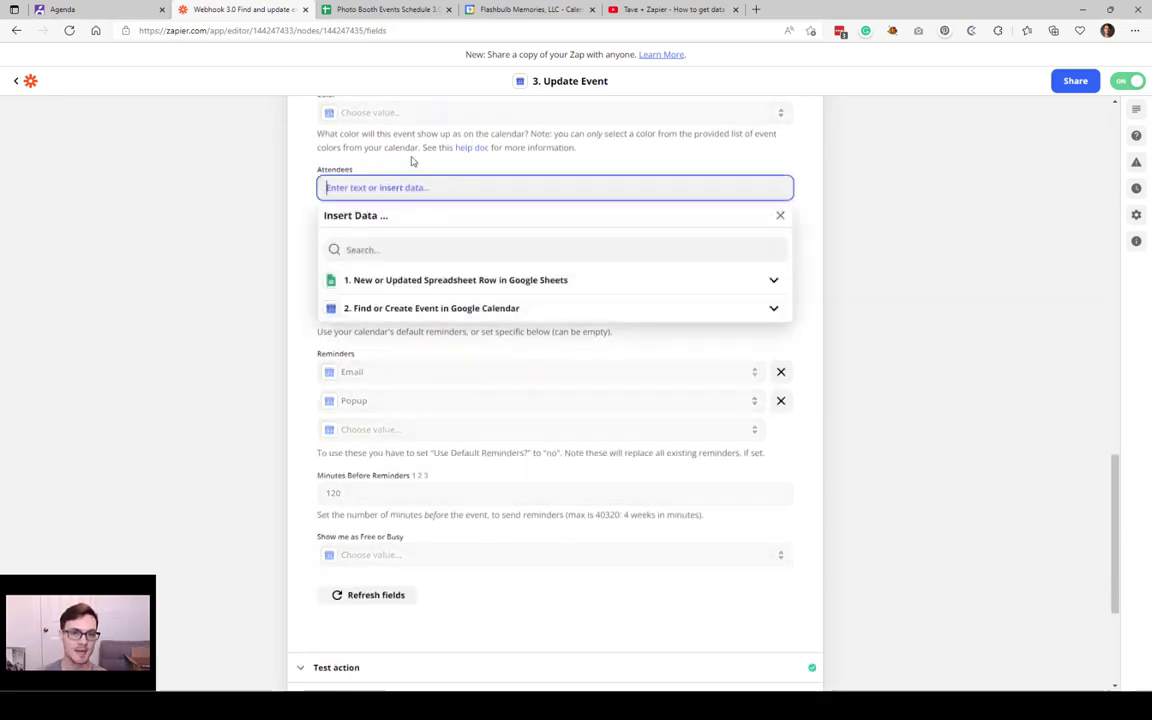
left_click(300, 128)
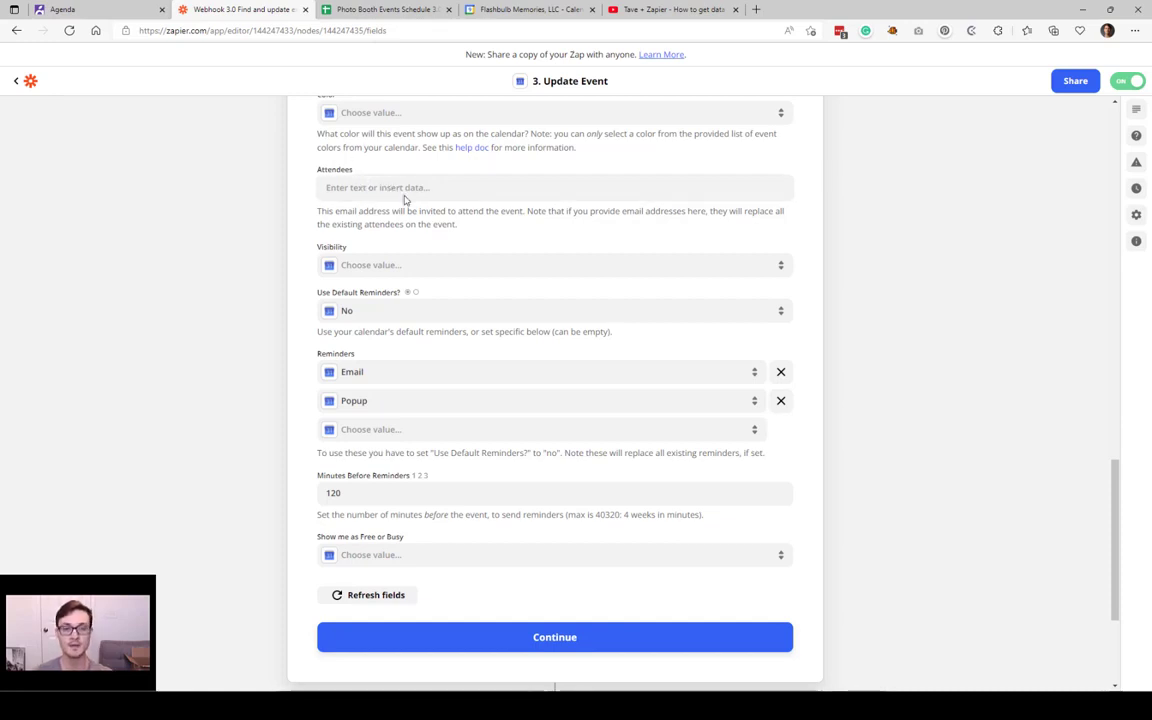
scroll(411, 186, "up", 2)
left_click(411, 276)
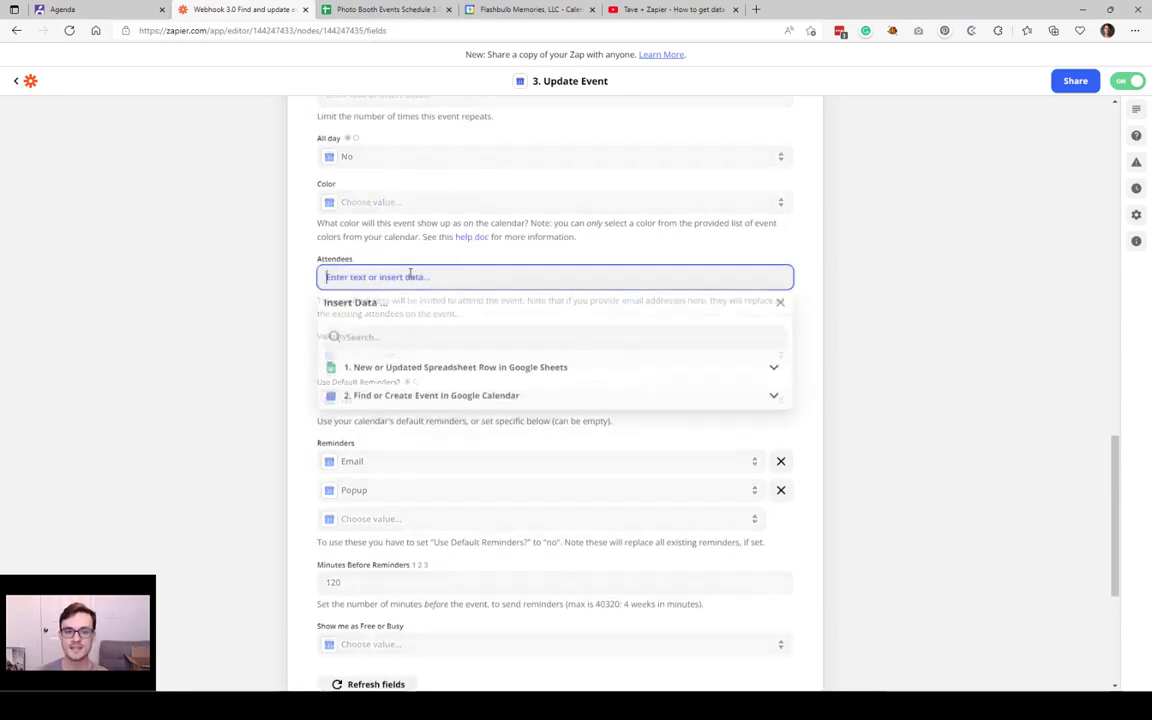
left_click(243, 315)
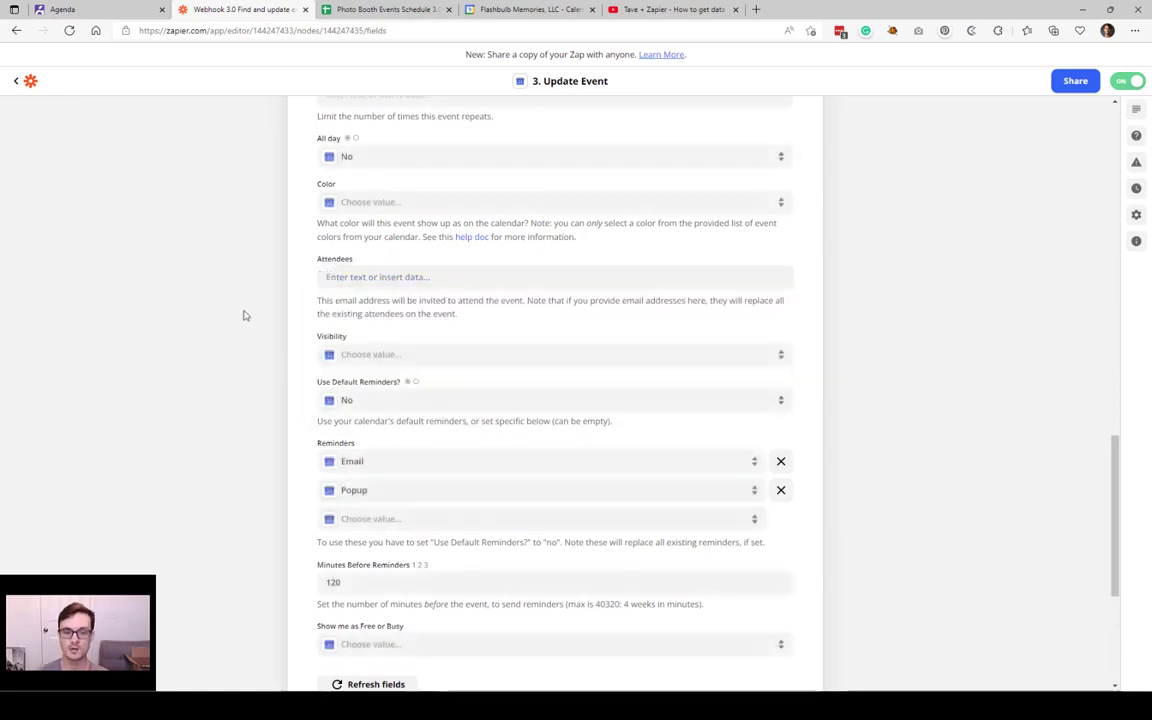
left_click(368, 285)
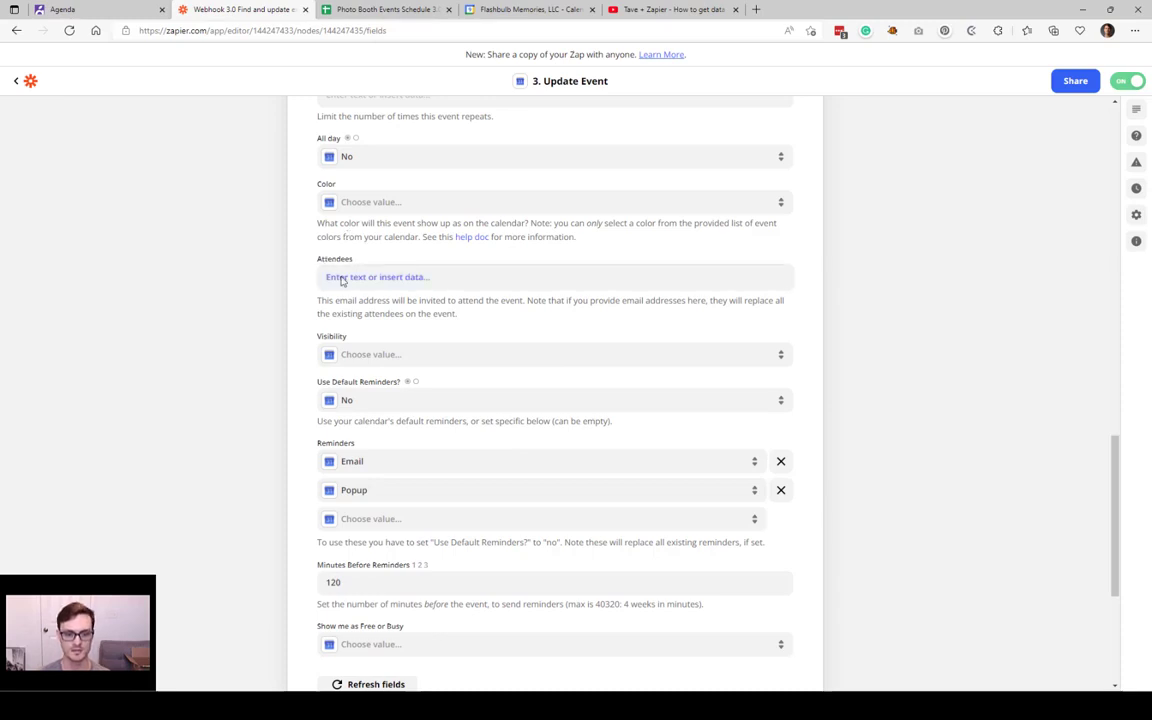
scroll(355, 292, "down", 3)
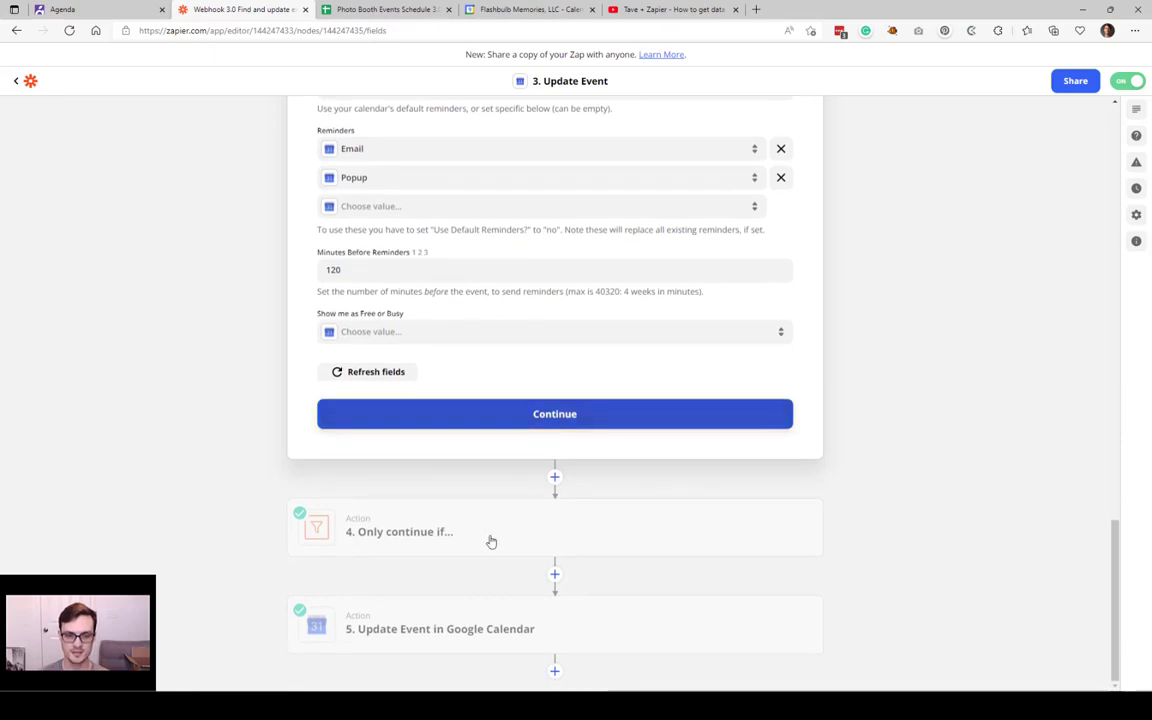
Step: Expand step 4, the 'Only continue if...' filter, and look over its completed app and setup sections
mouse_move(483, 537)
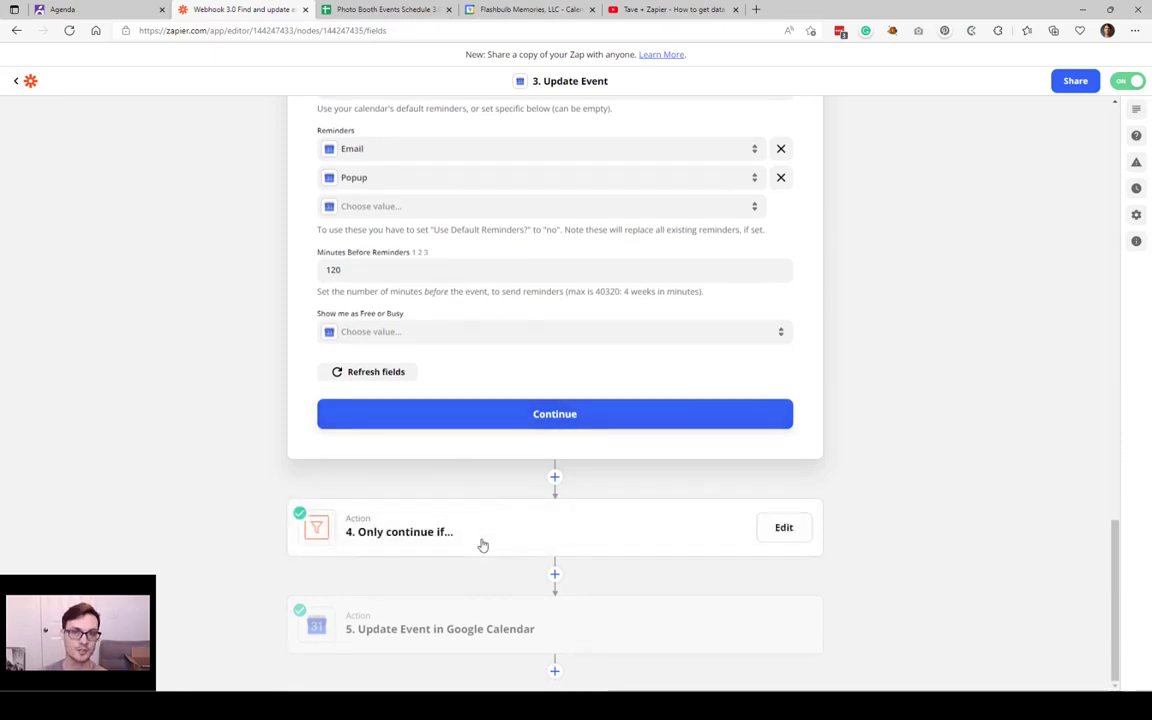
left_click(483, 545)
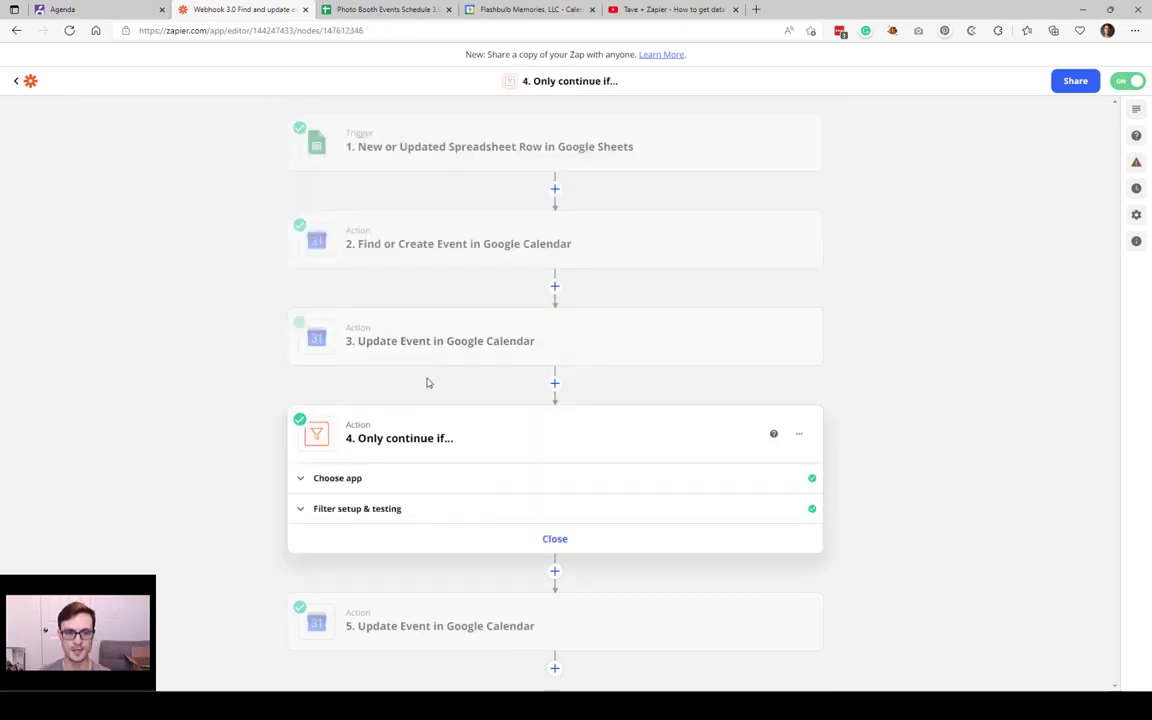
mouse_move(454, 322)
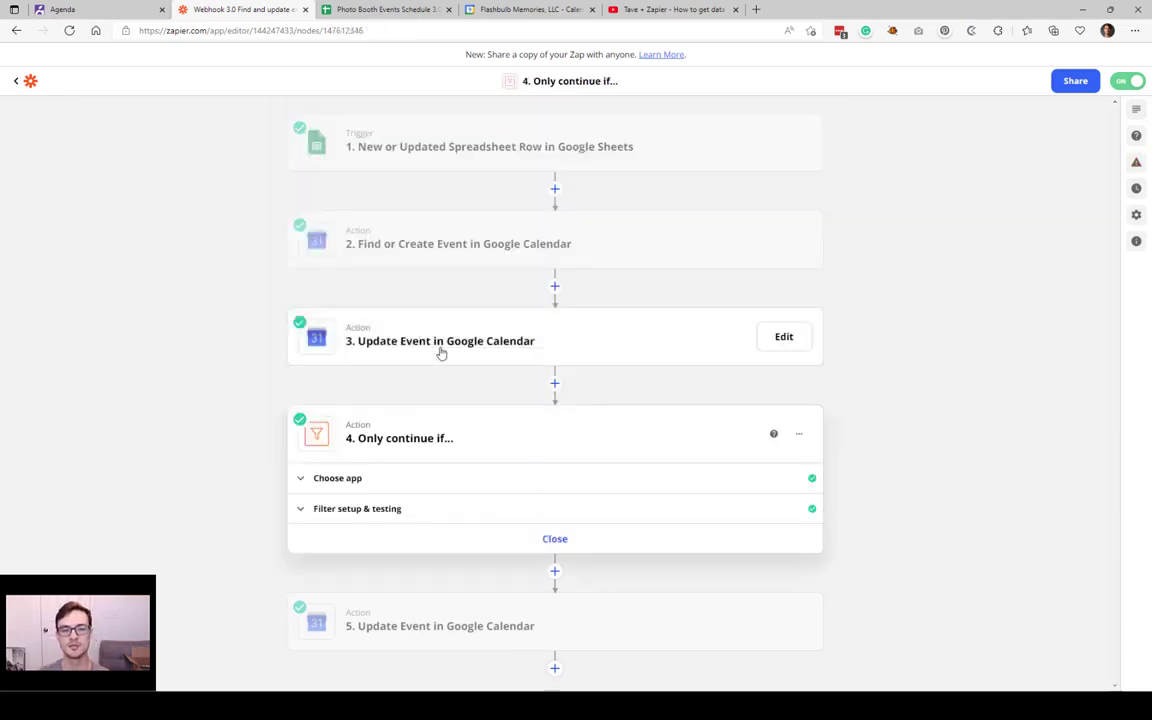
mouse_move(432, 229)
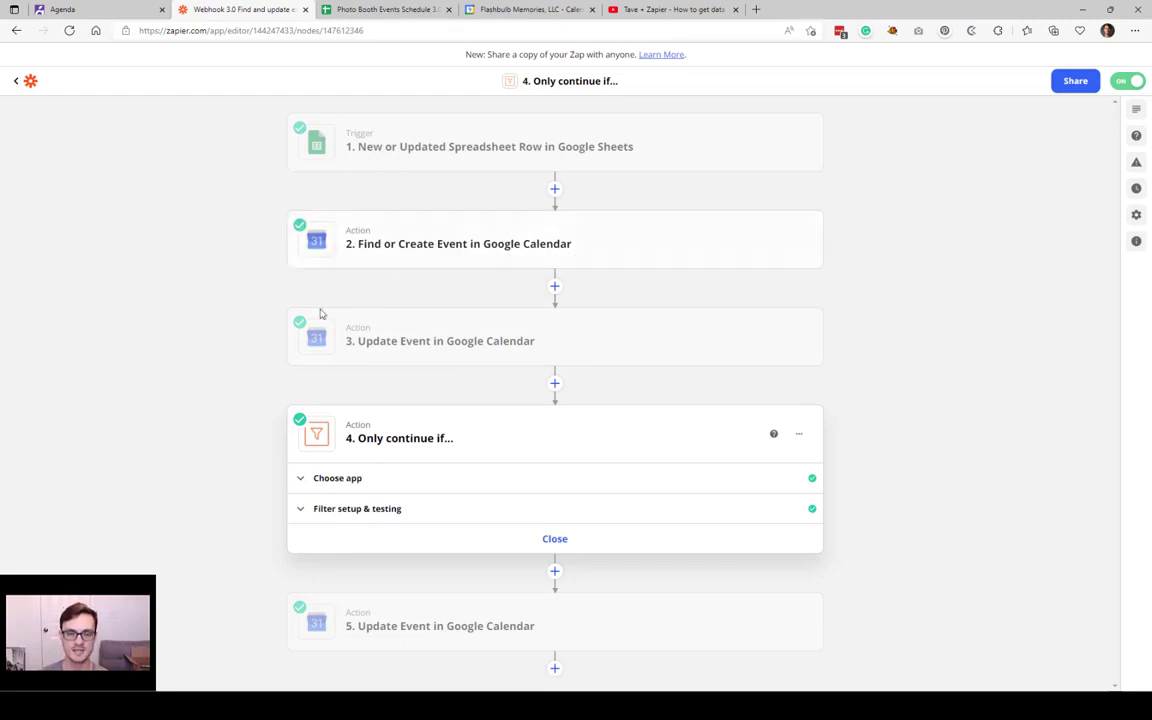
mouse_move(530, 327)
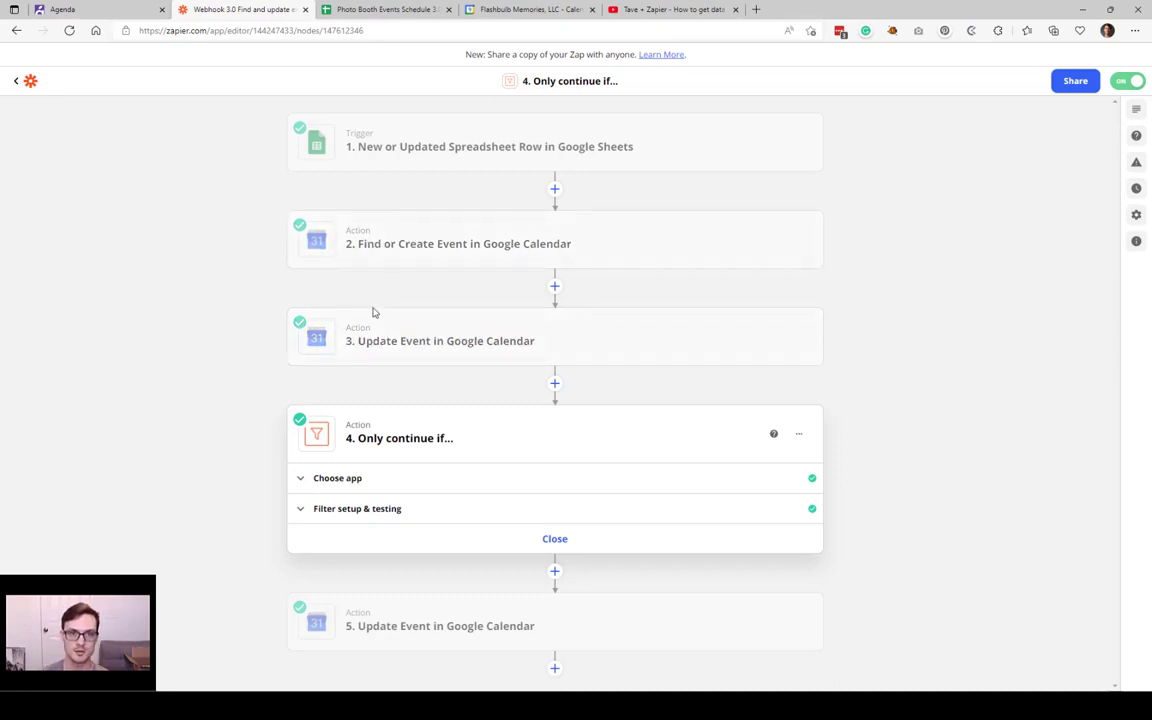
Step: View the attendee email choices in cell D43, then return to the engagement party calendar event
left_click(383, 9)
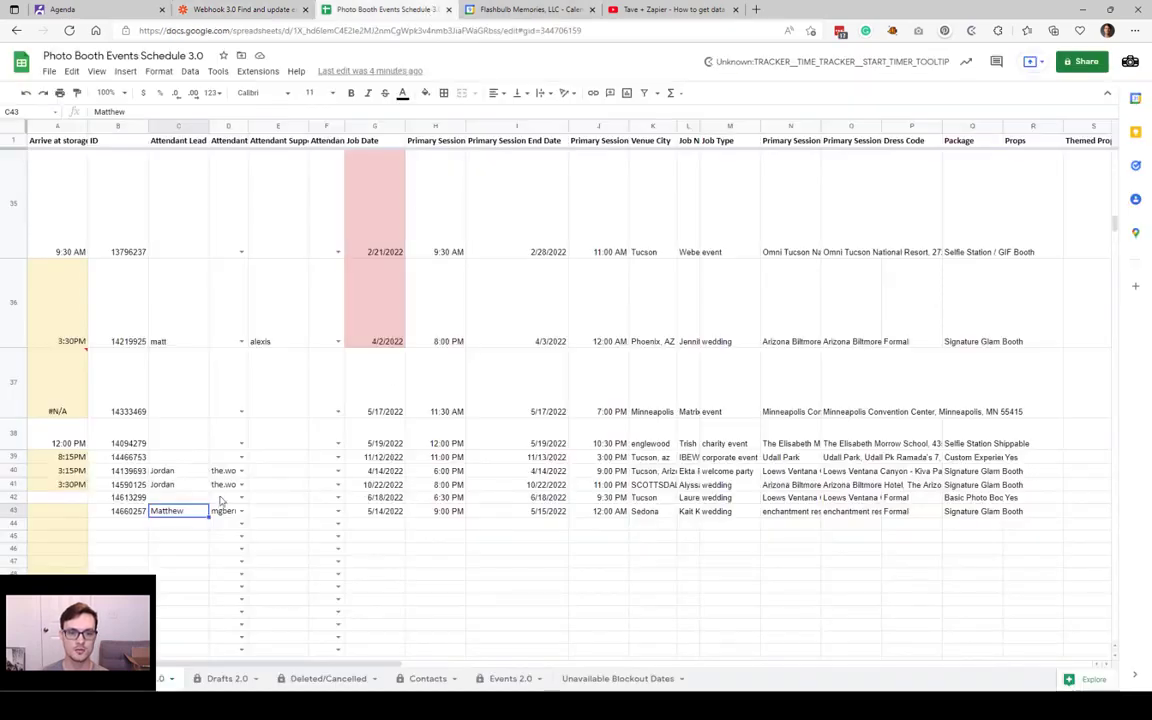
left_click(233, 512)
left_click(241, 511)
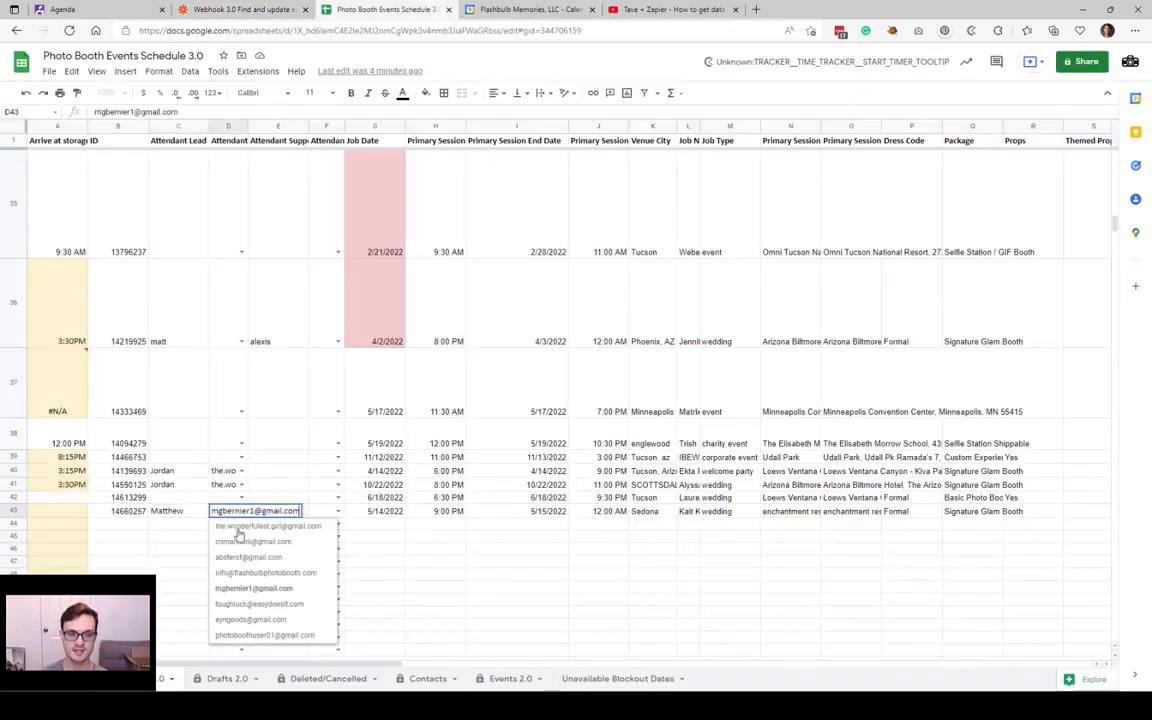
left_click(171, 514)
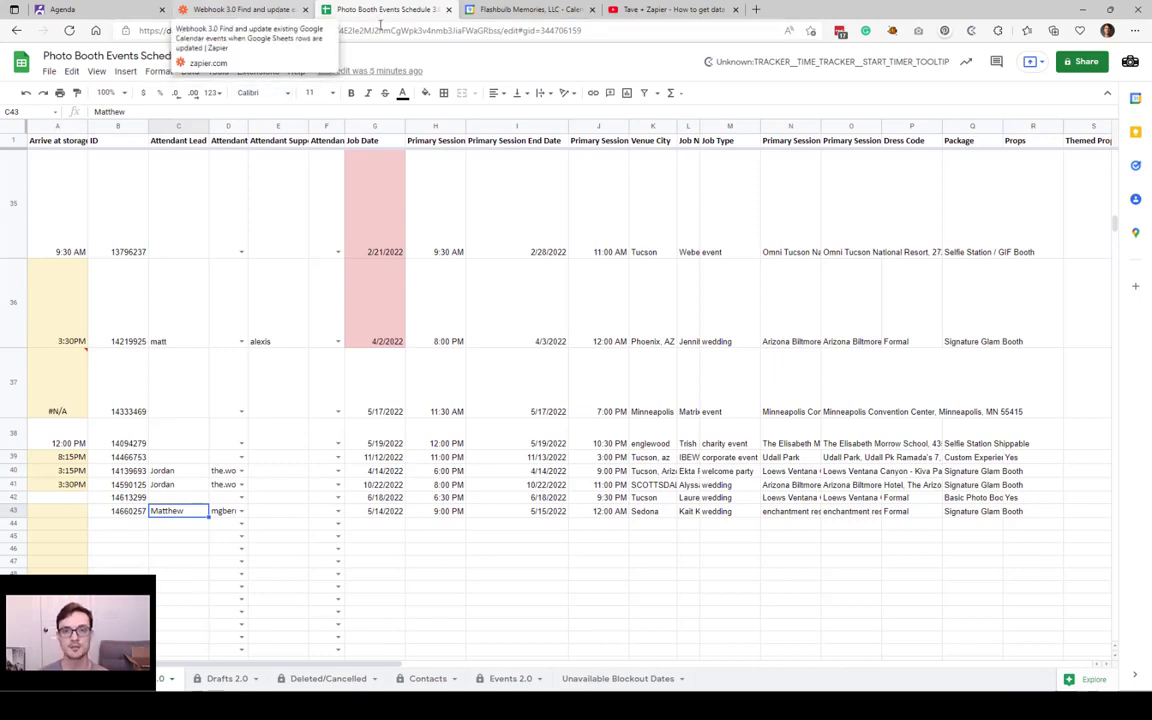
left_click(497, 12)
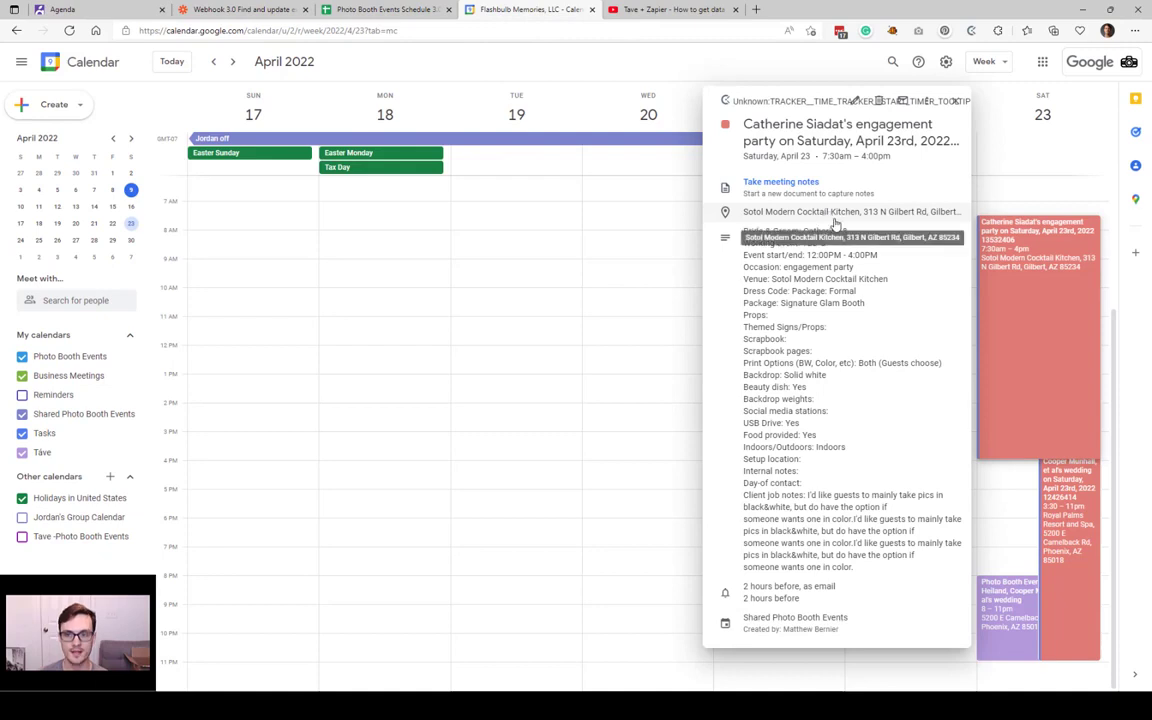
Step: Open the April 23 engagement party event's edit view and check its guest suggestions
left_click(856, 103)
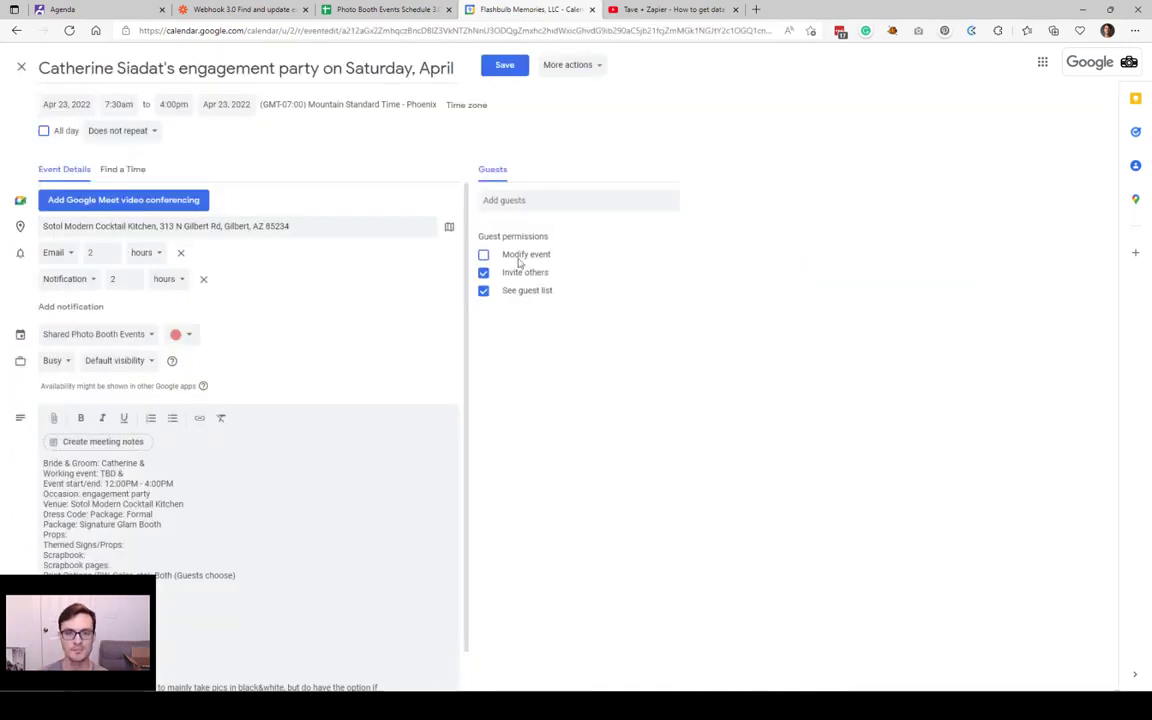
left_click(522, 200)
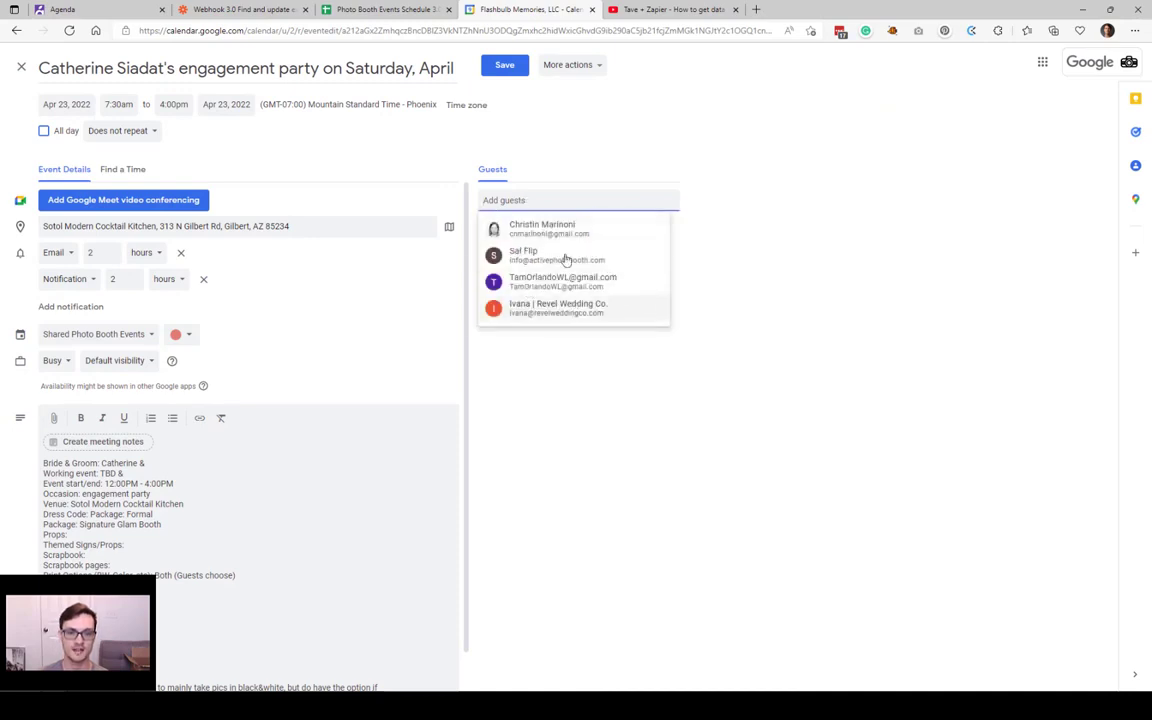
left_click(741, 143)
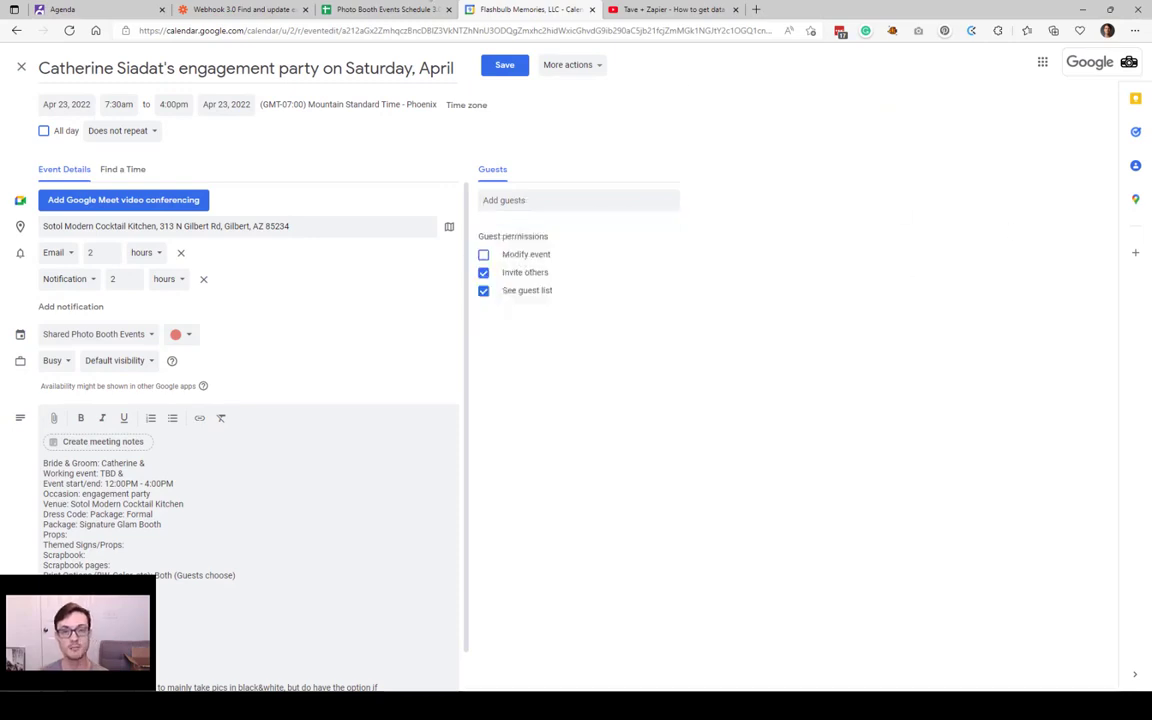
left_click(296, 7)
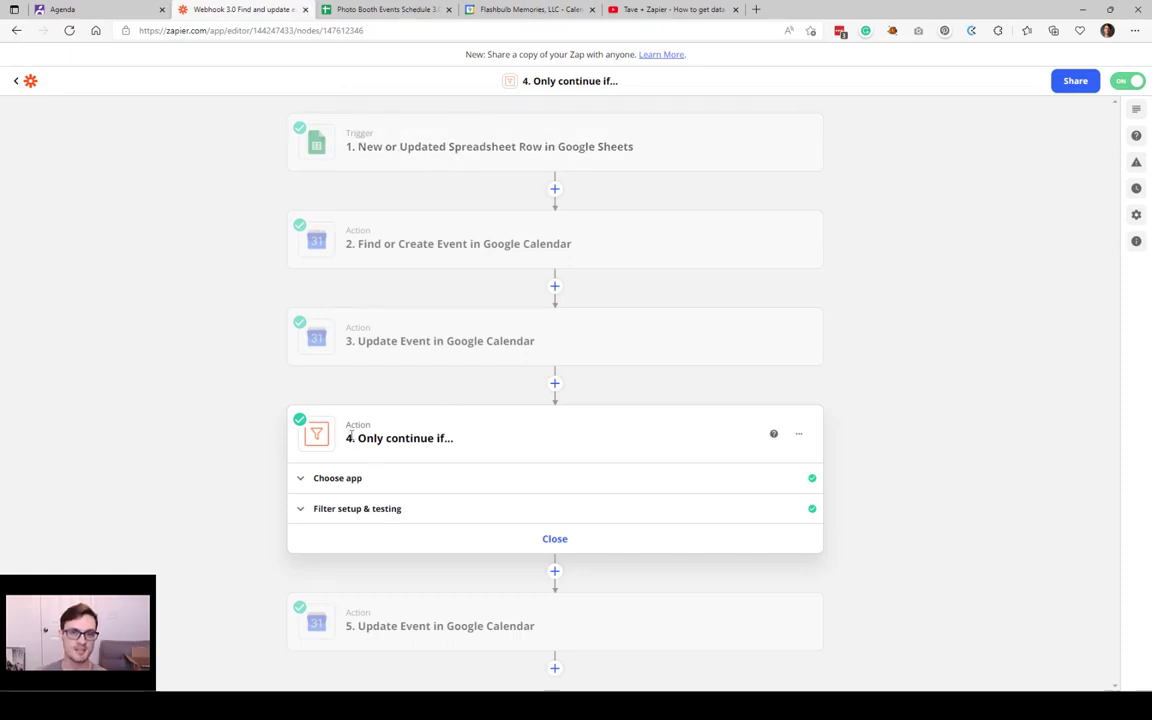
Step: Reveal step 4's conditions: Attendee update? exists, or Attendee Emails does not exist, using Filter by Zapier
left_click(399, 520)
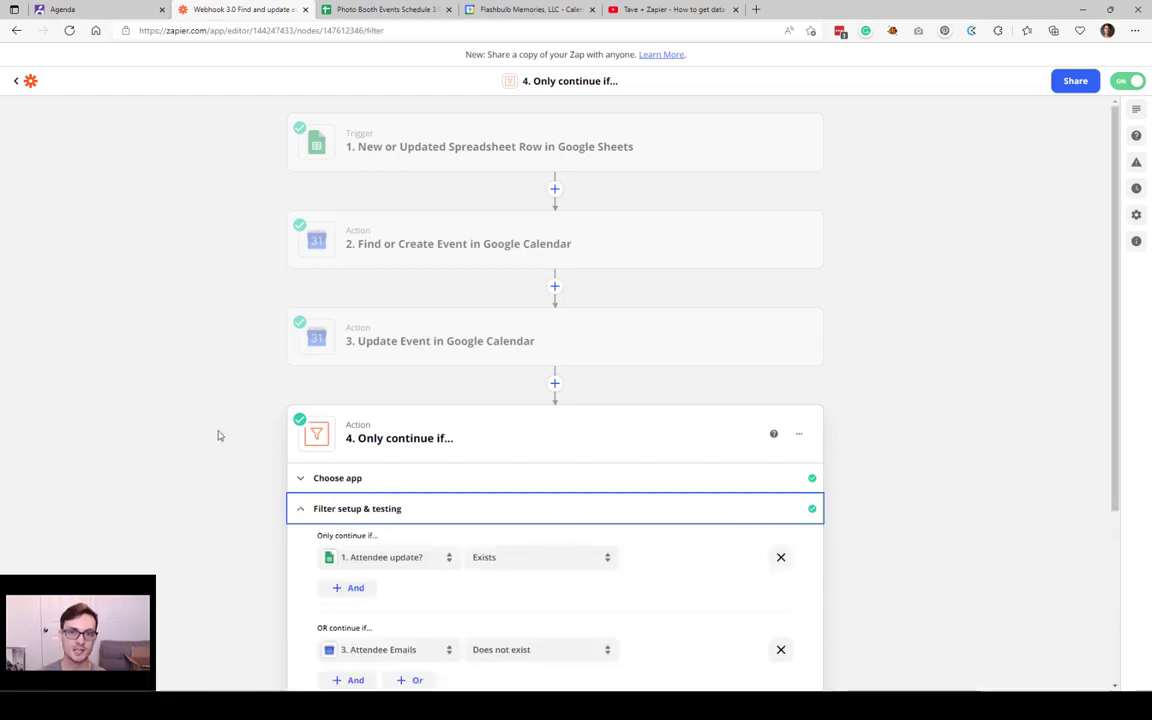
left_click(380, 9)
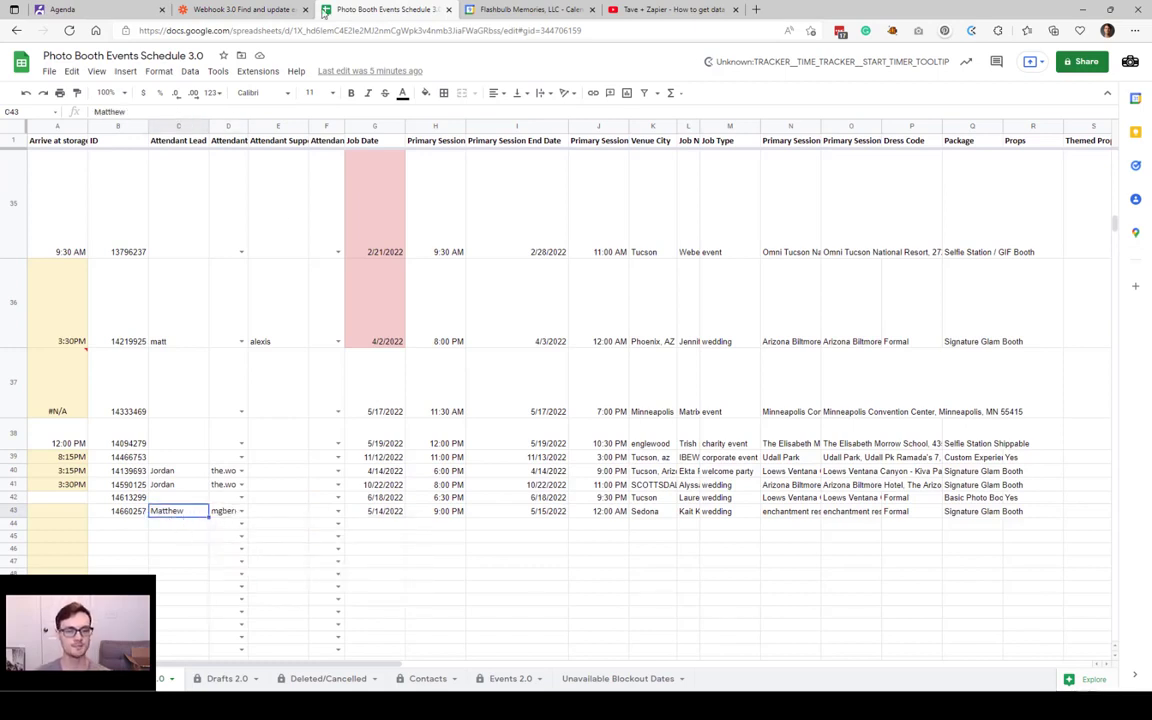
left_click(272, 8)
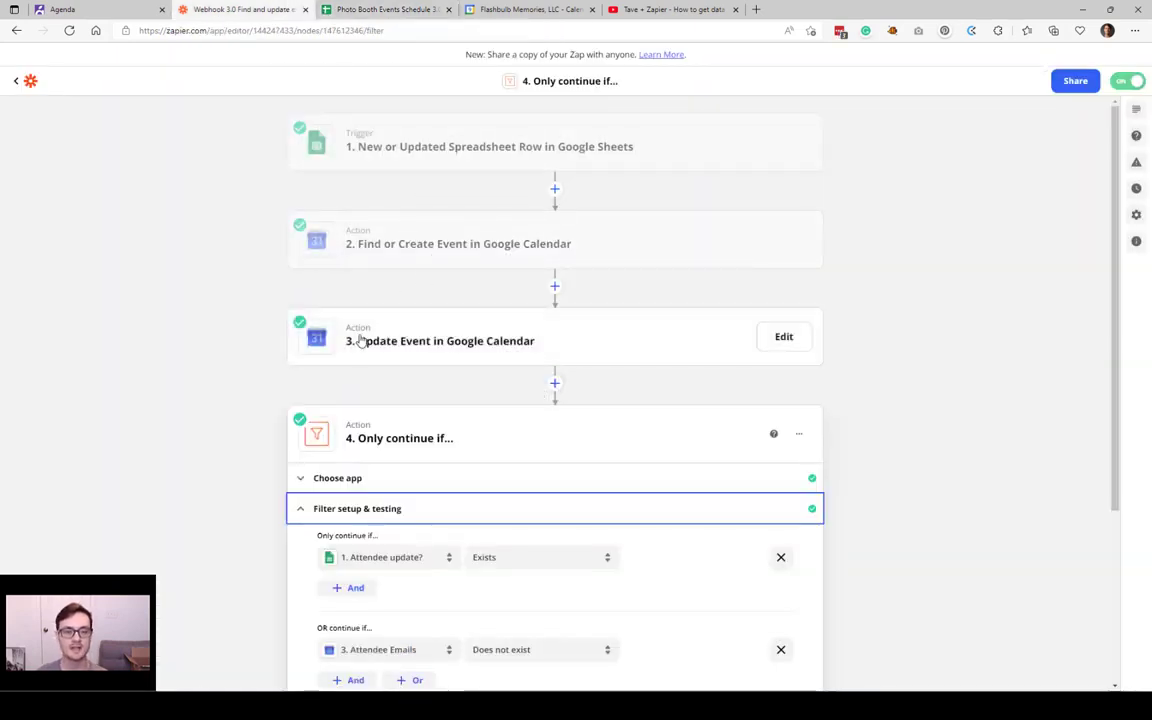
scroll(403, 403, "down", 1)
left_click(403, 400)
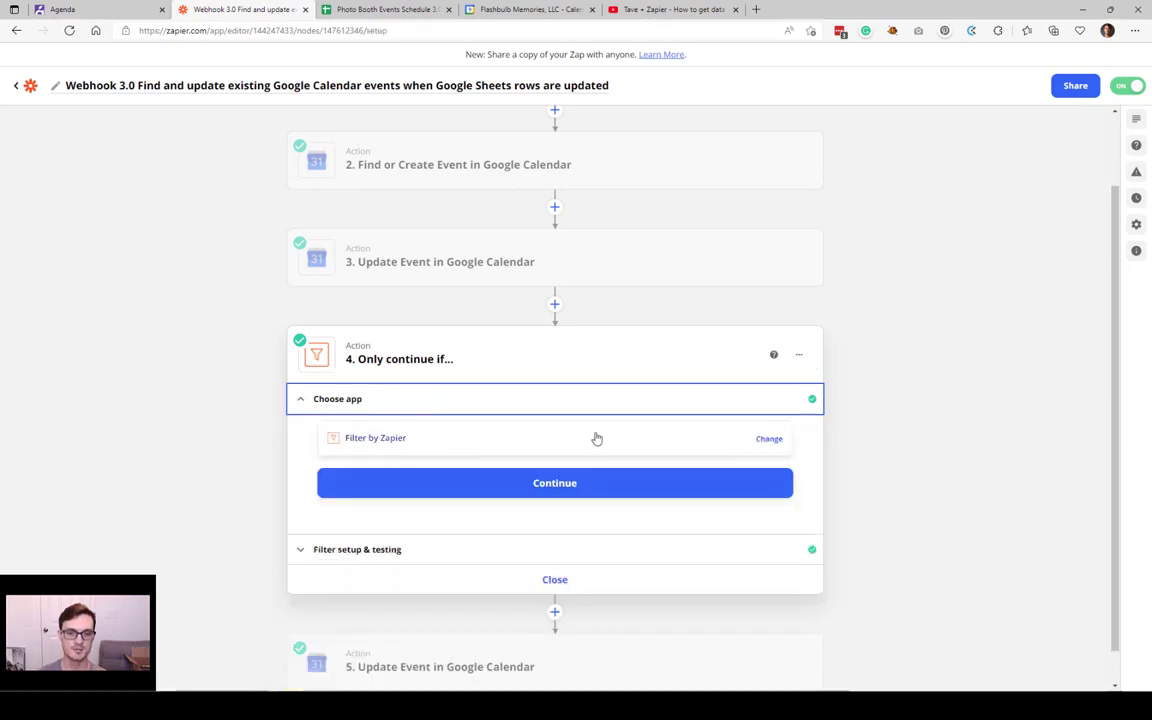
left_click(393, 550)
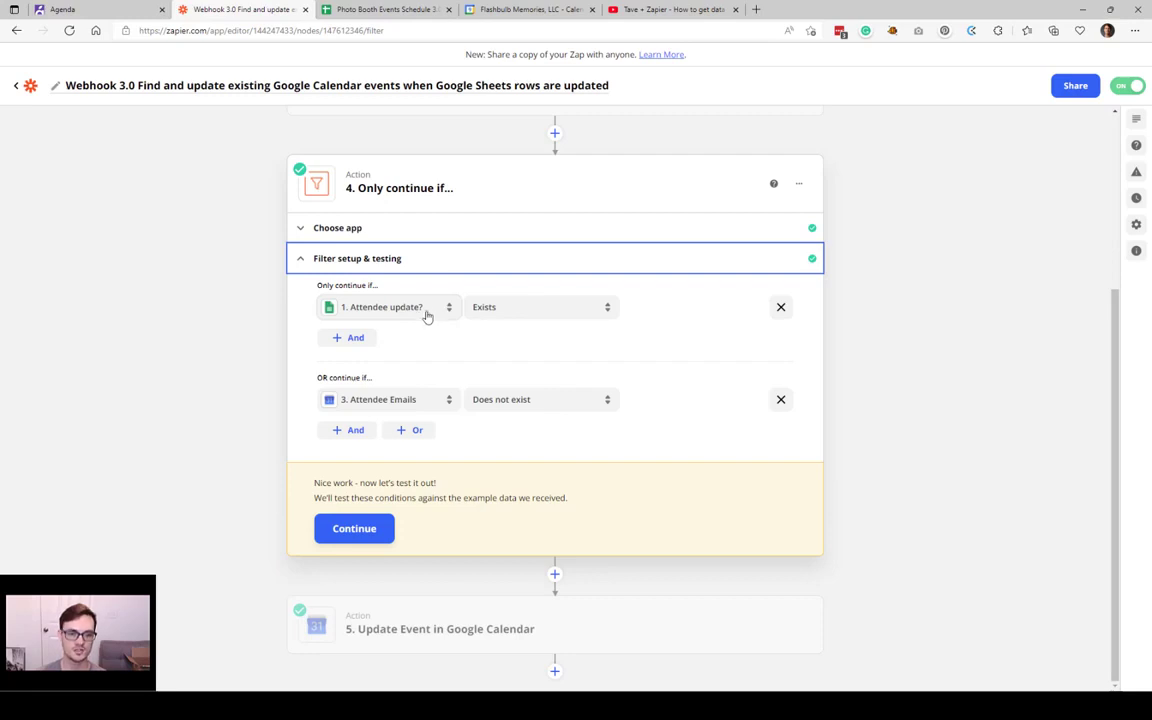
Step: Scroll the spreadsheet to the Attendee update? column and compare it with the calendar and Zap
left_click(395, 9)
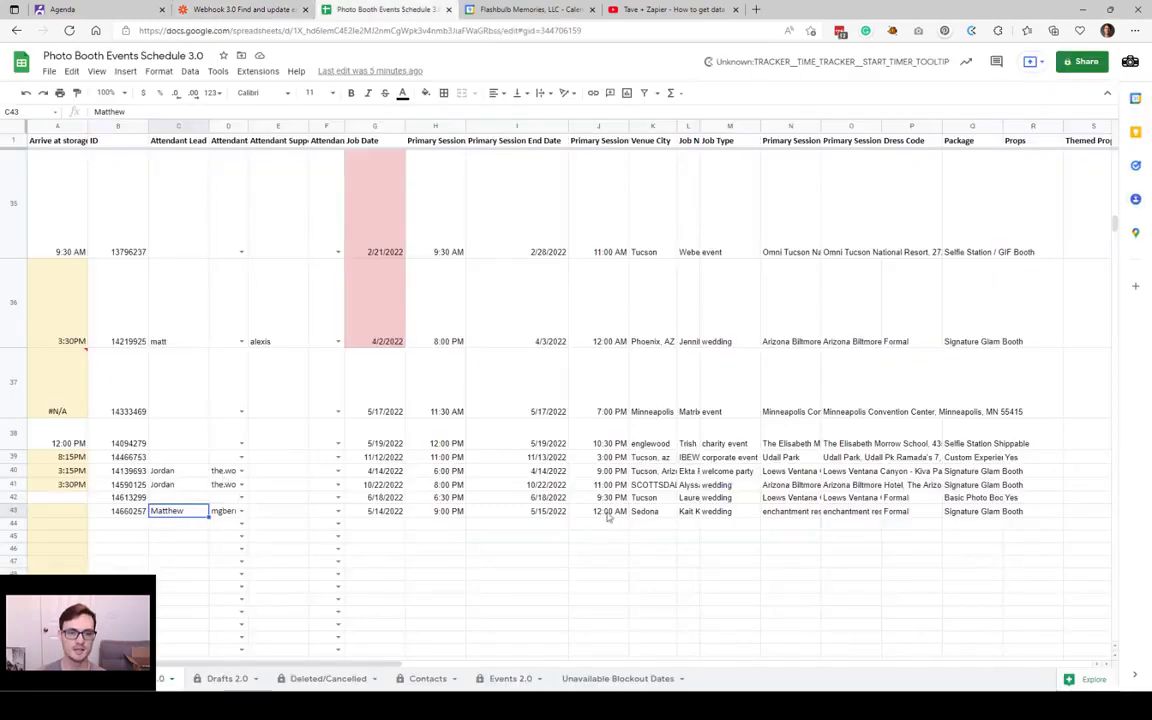
scroll(607, 516, "right", 6)
scroll(635, 519, "right", 3)
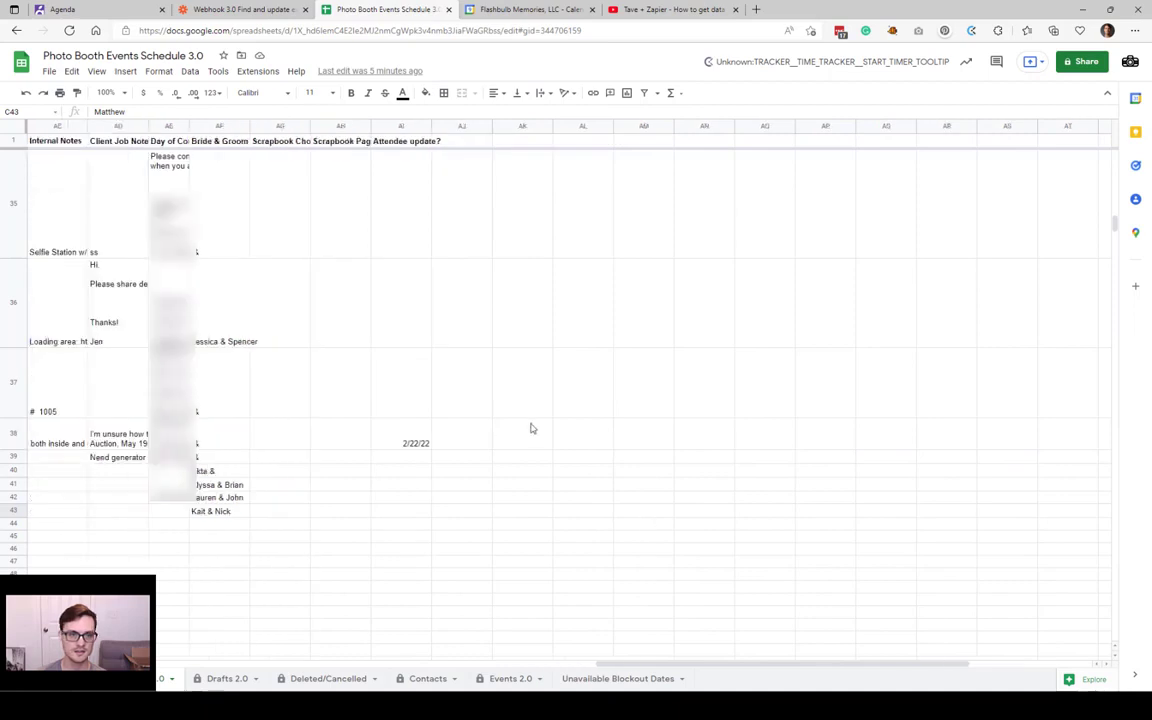
left_click(401, 140)
left_click(401, 126)
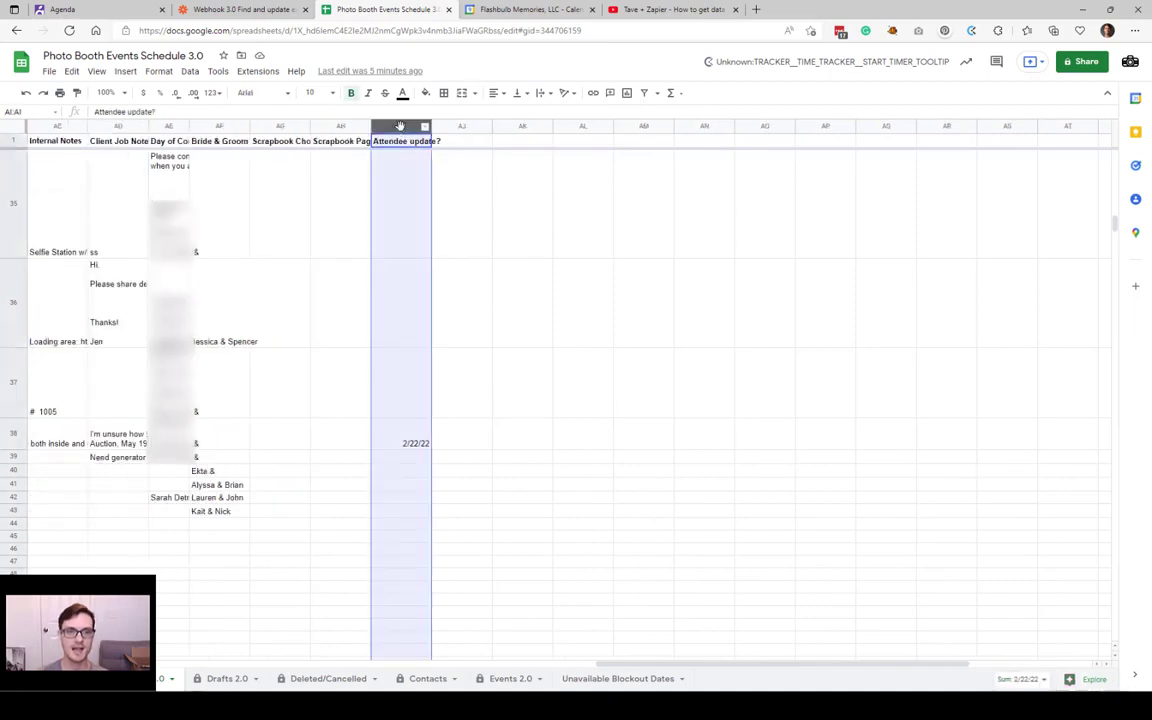
left_click(402, 460)
left_click(546, 9)
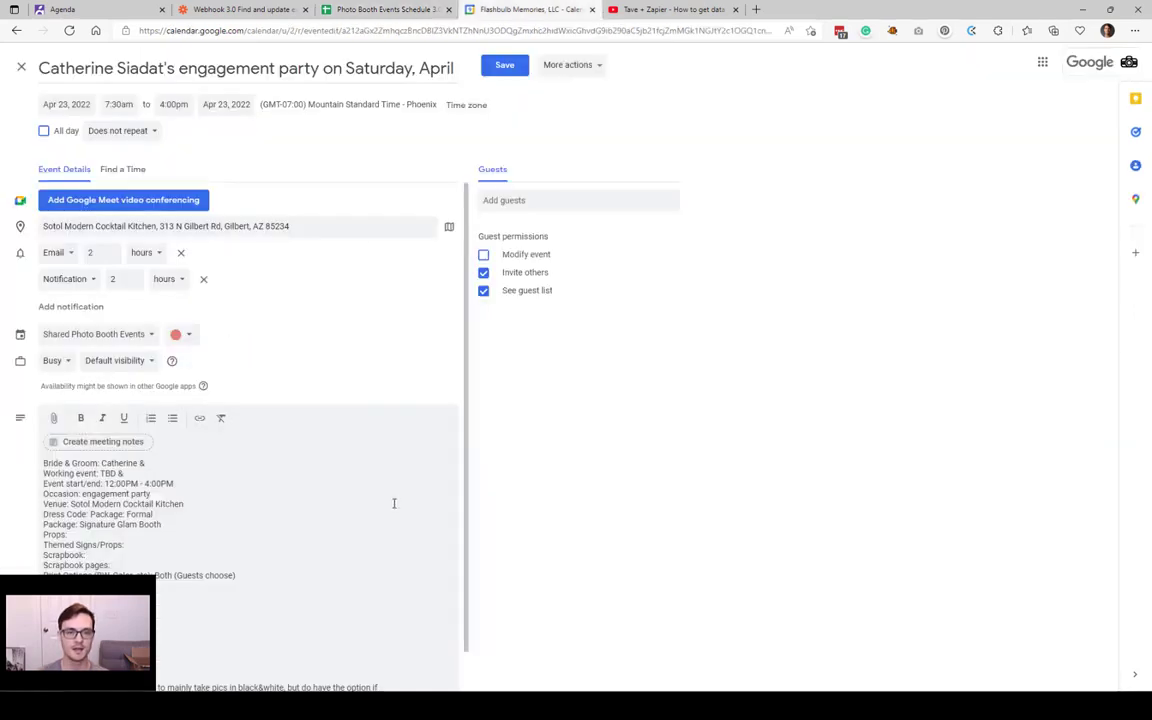
left_click(288, 10)
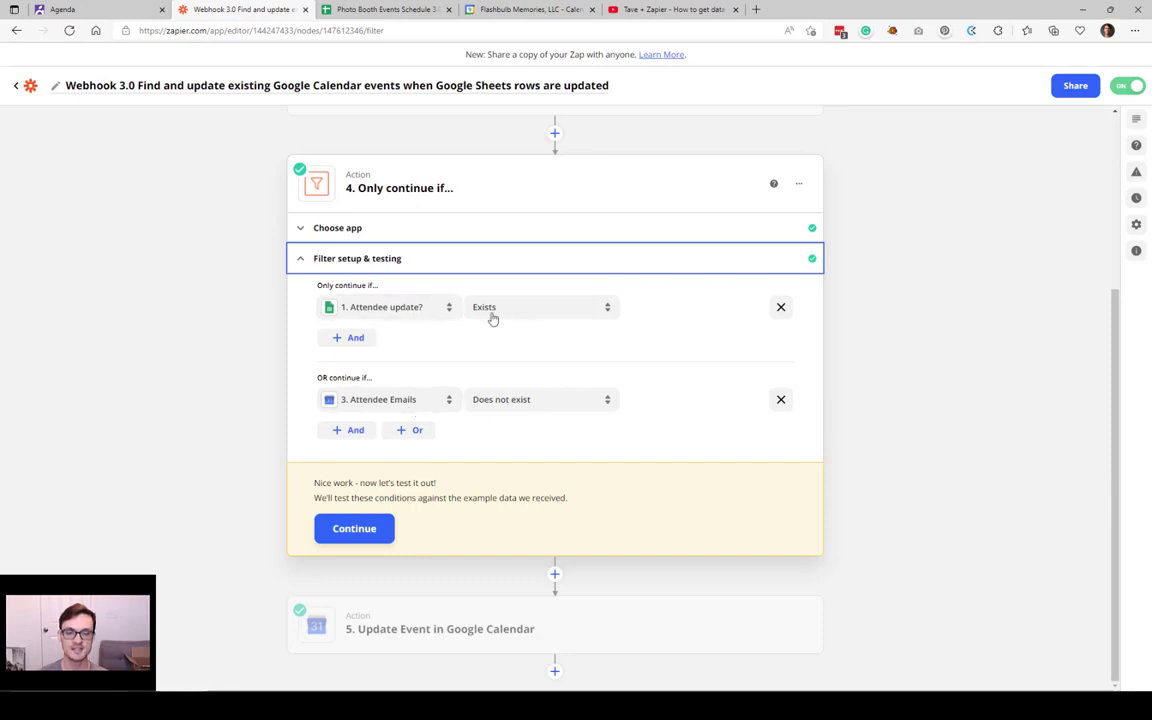
Step: Change row 38's Attendee update? cell AI38 from 2/22/22 to x
left_click(385, 9)
left_click(414, 446)
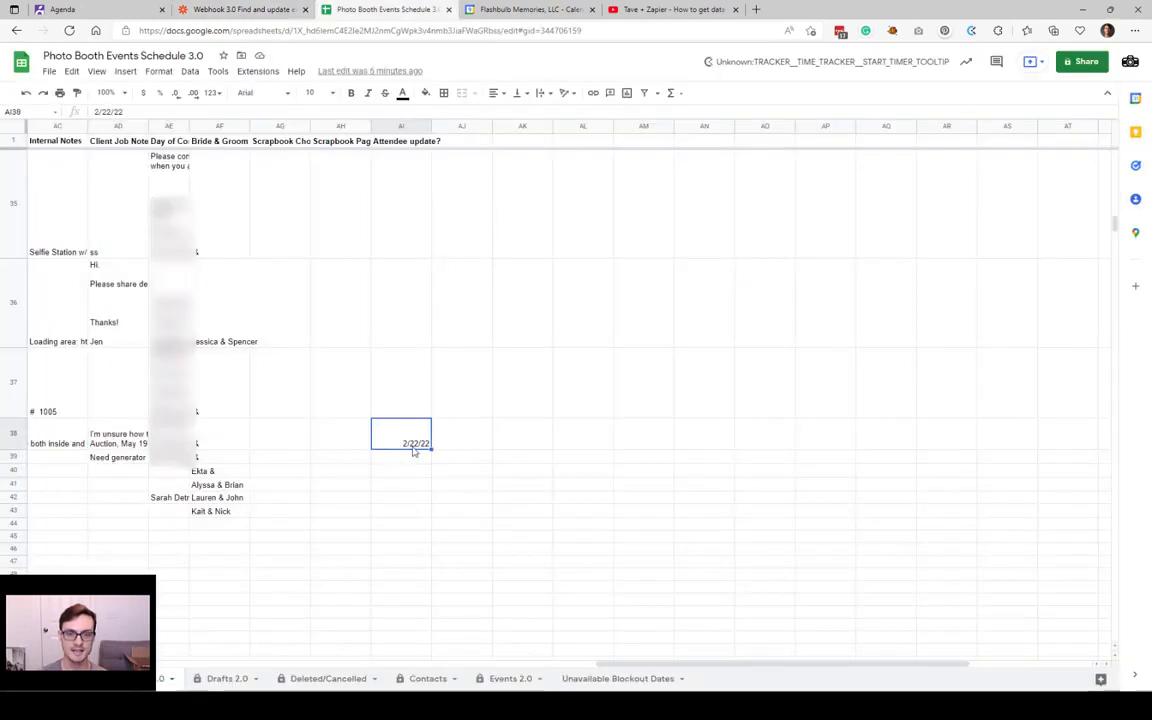
scroll(410, 440, "up", 10)
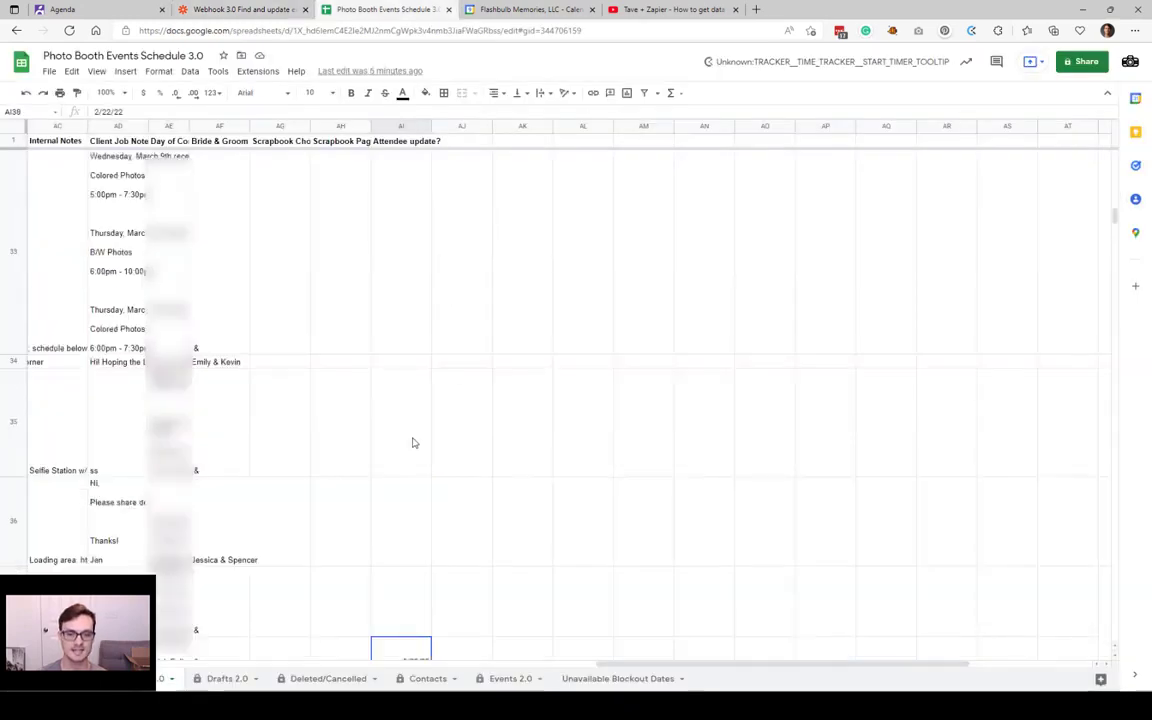
scroll(414, 441, "down", 10)
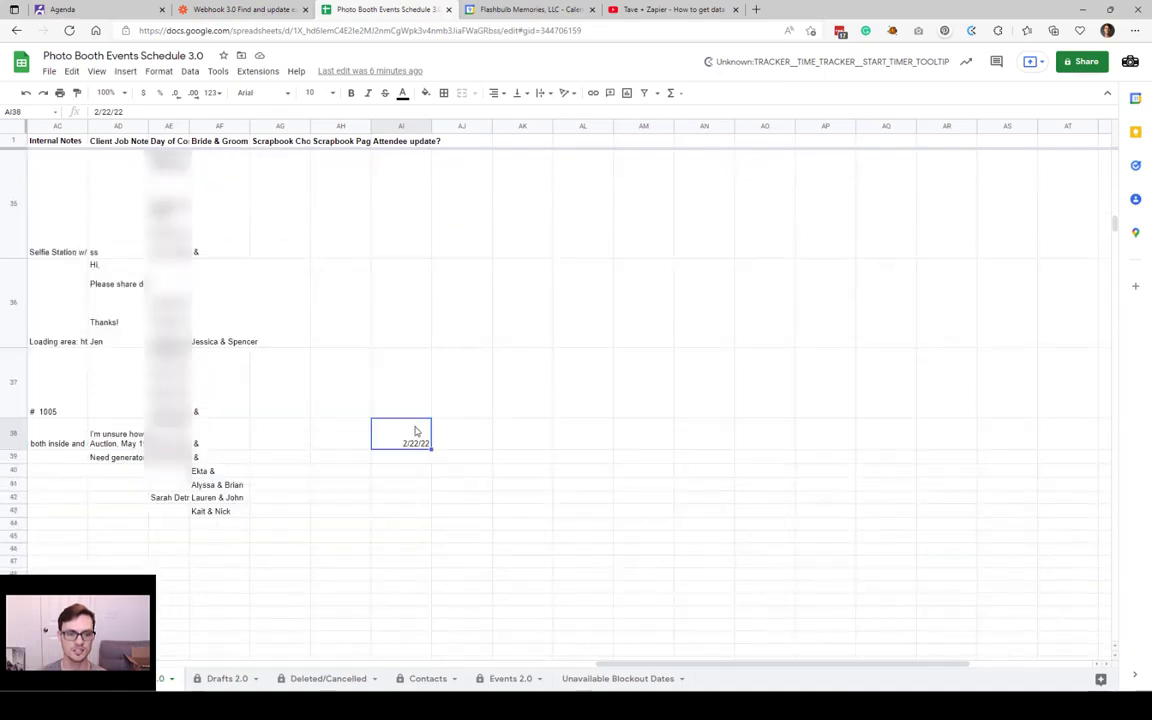
left_click(437, 445)
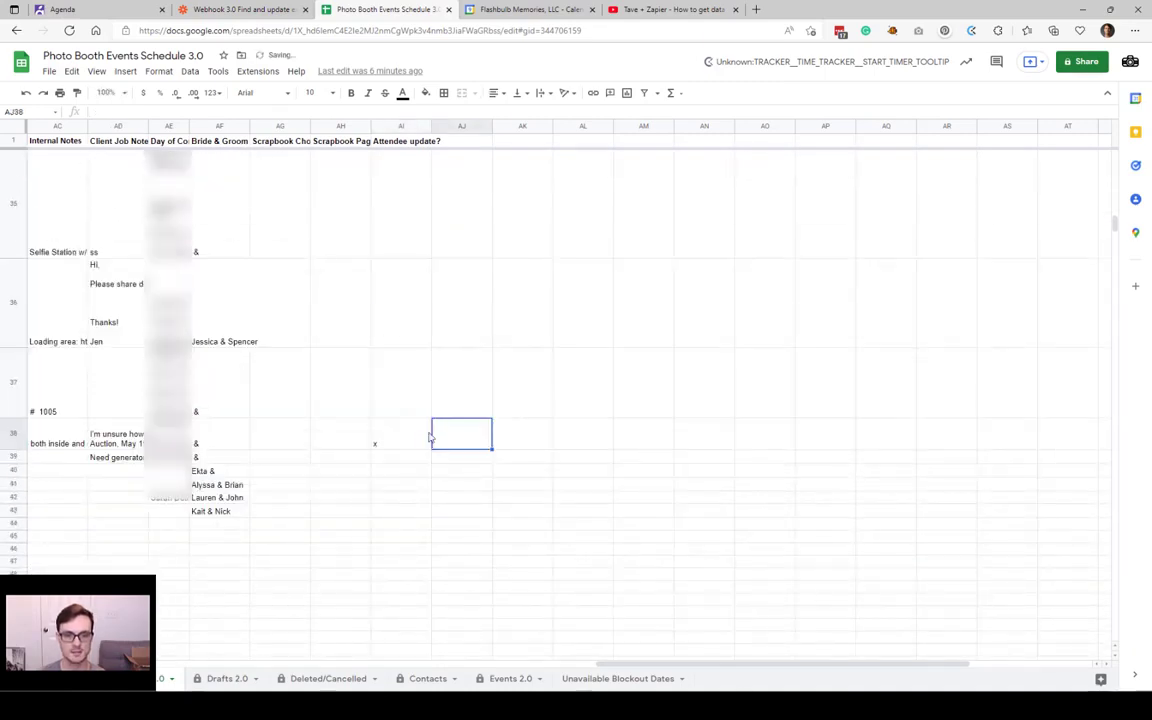
left_click(240, 9)
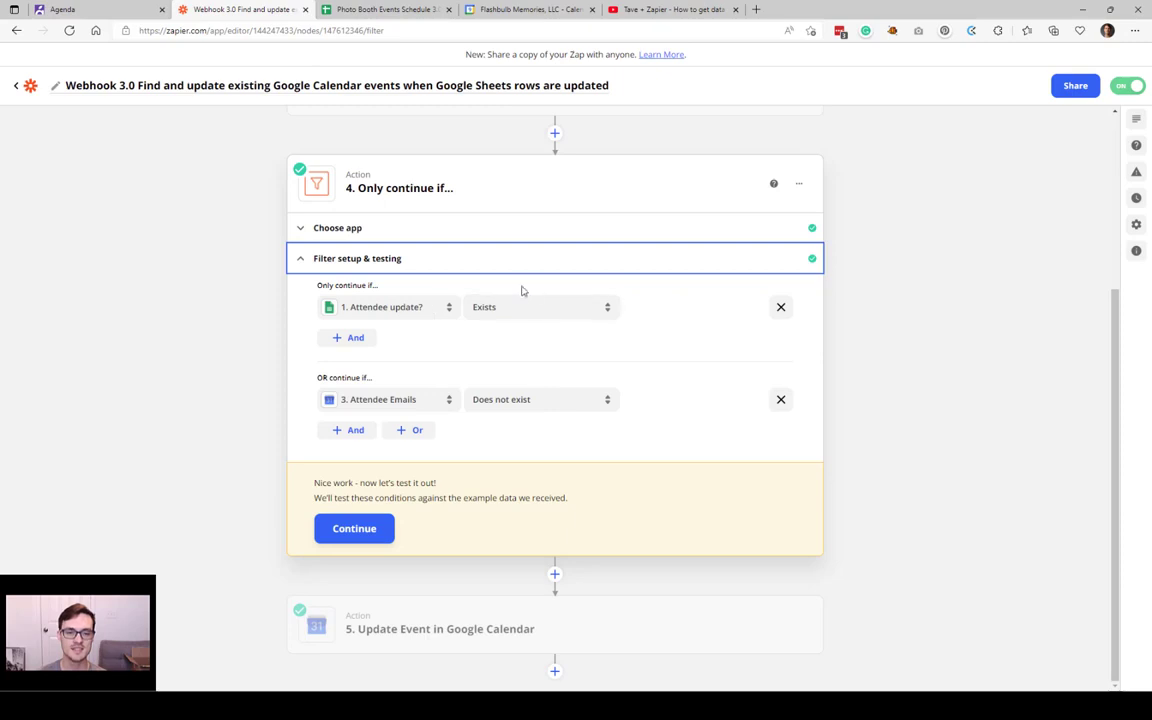
Step: Recheck cell AI38 against the Zap's filter step and scroll the sheet back left
left_click(384, 9)
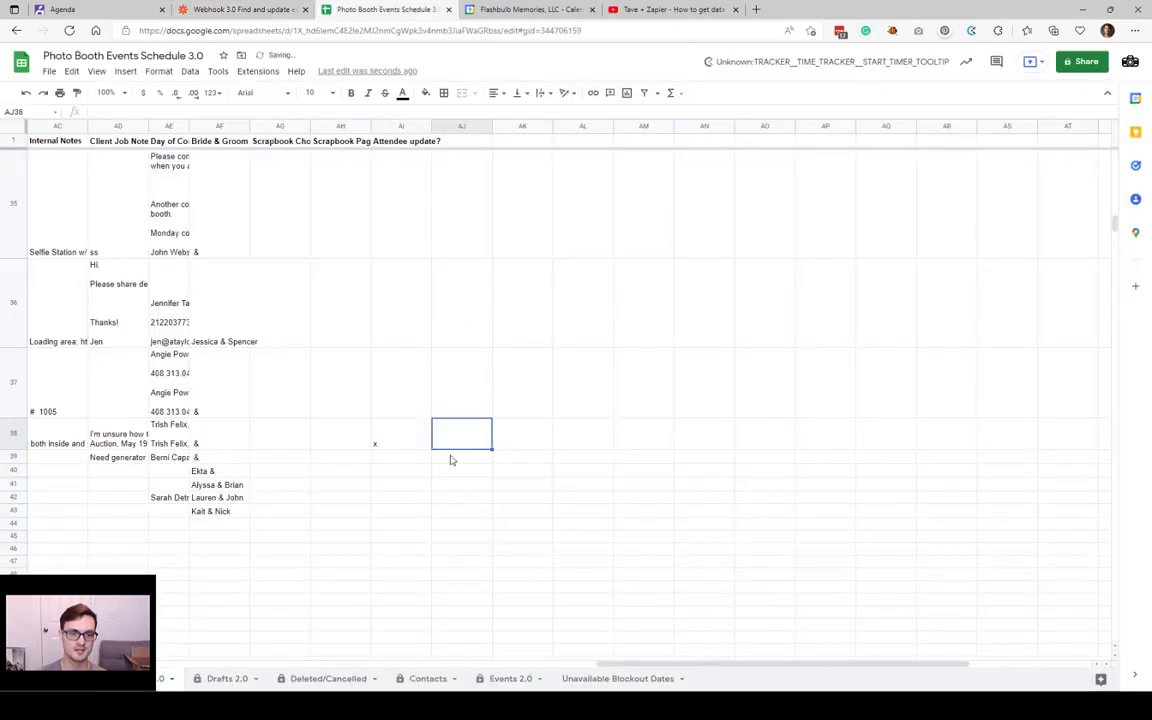
left_click(395, 430)
left_click(245, 9)
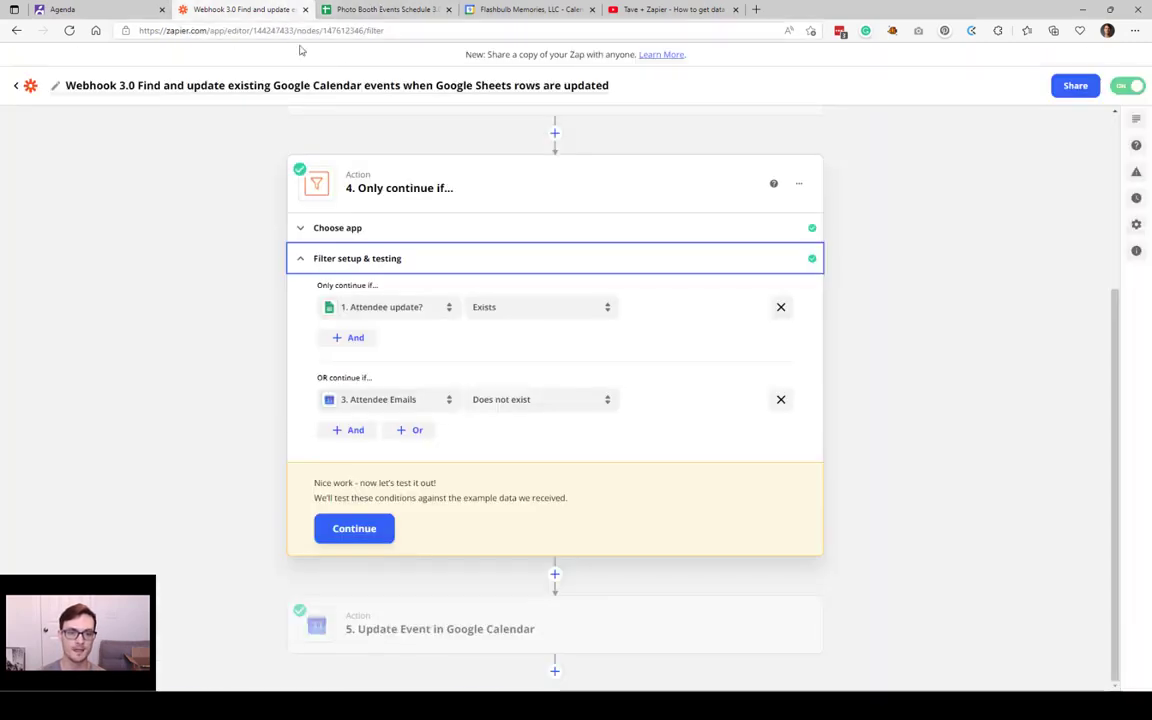
left_click(372, 6)
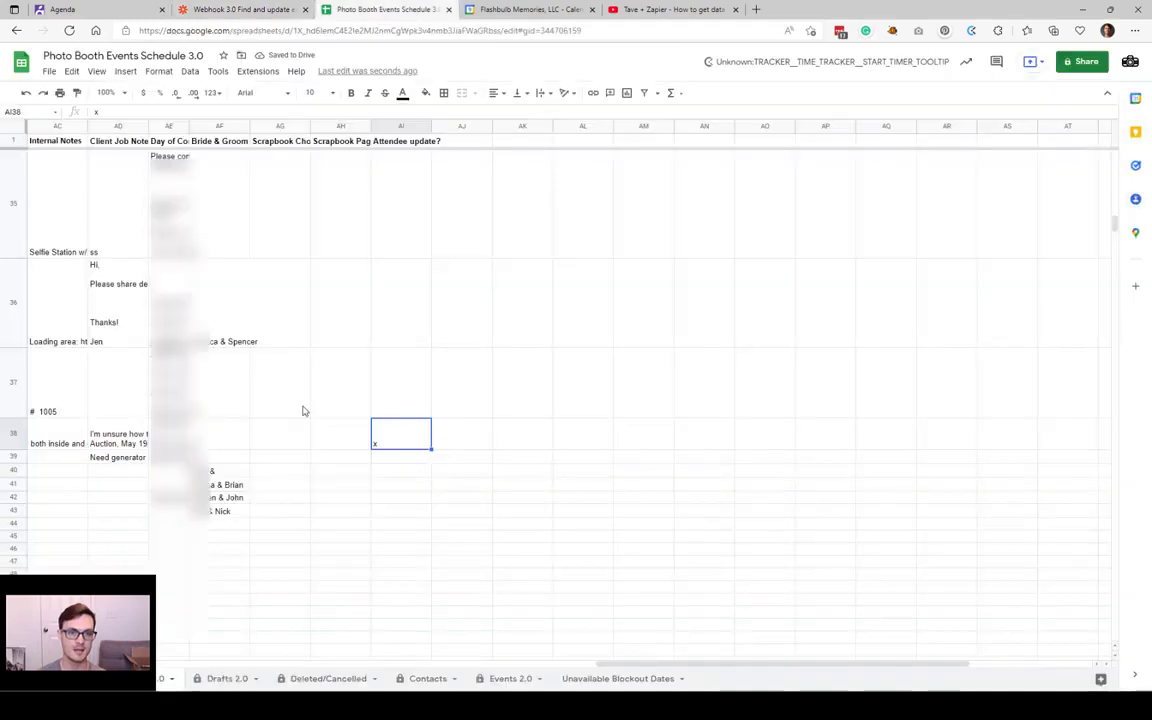
scroll(385, 432, "left", 6)
scroll(385, 432, "left", 10)
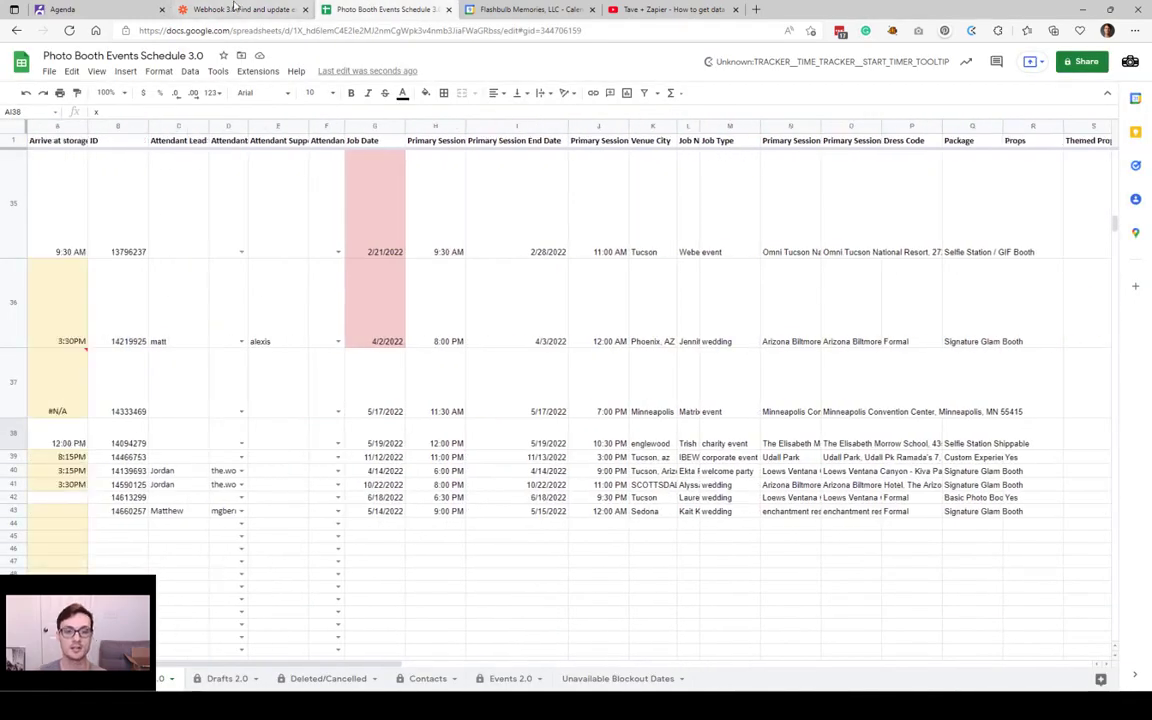
left_click(235, 7)
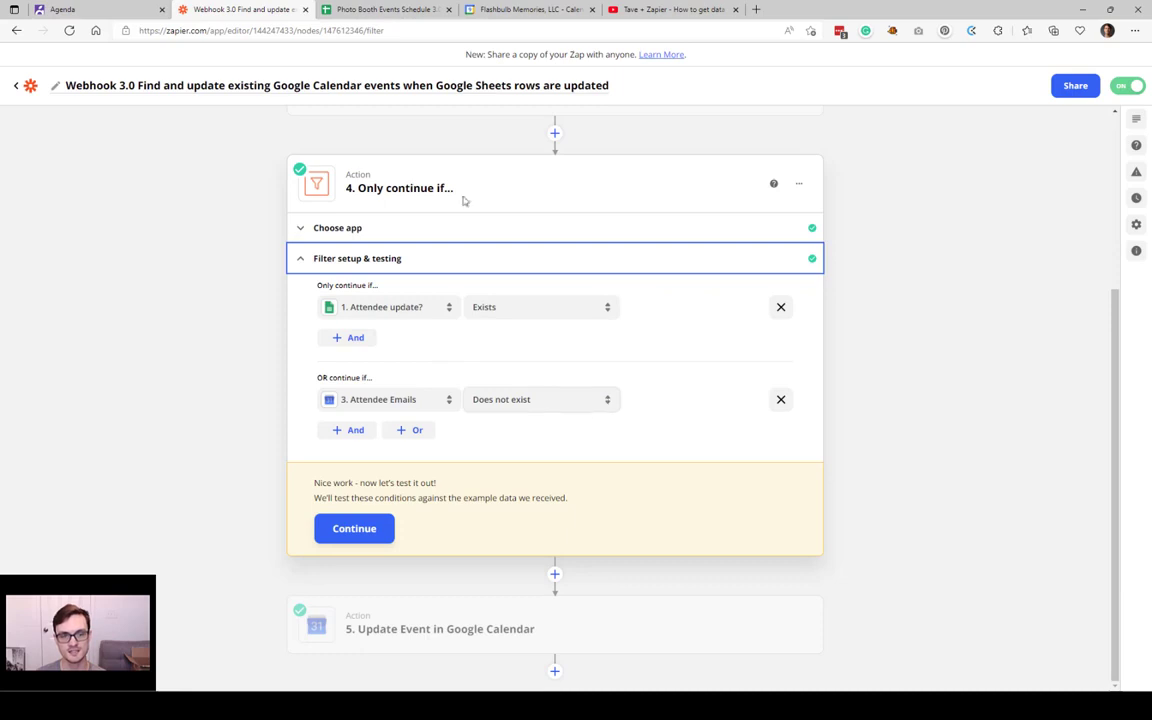
Step: Check row 43's attendant lead cell and the empty attendant support cell E43
left_click(380, 9)
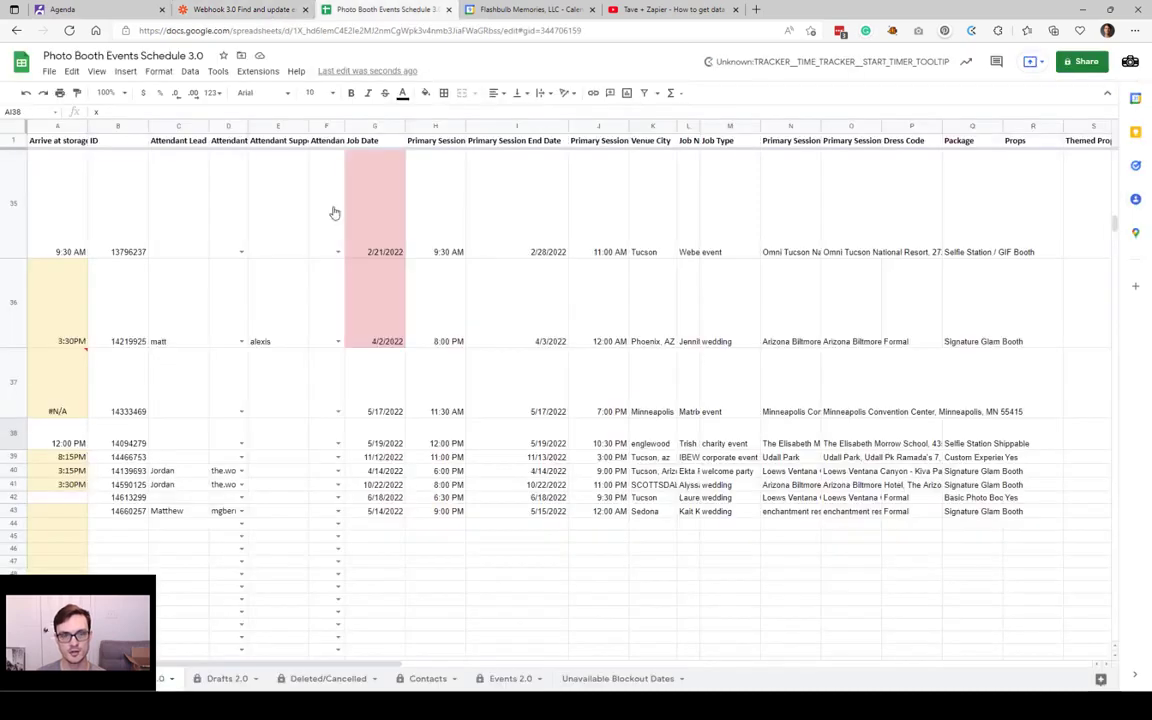
left_click(206, 513)
left_click(296, 512)
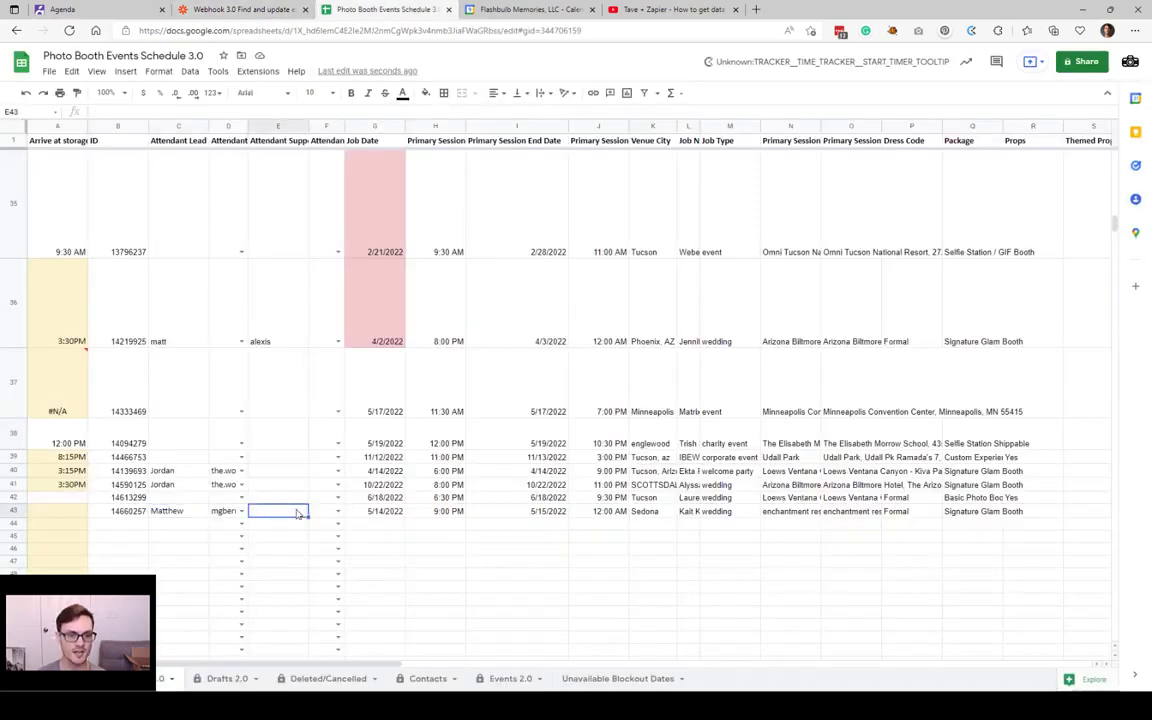
left_click(278, 9)
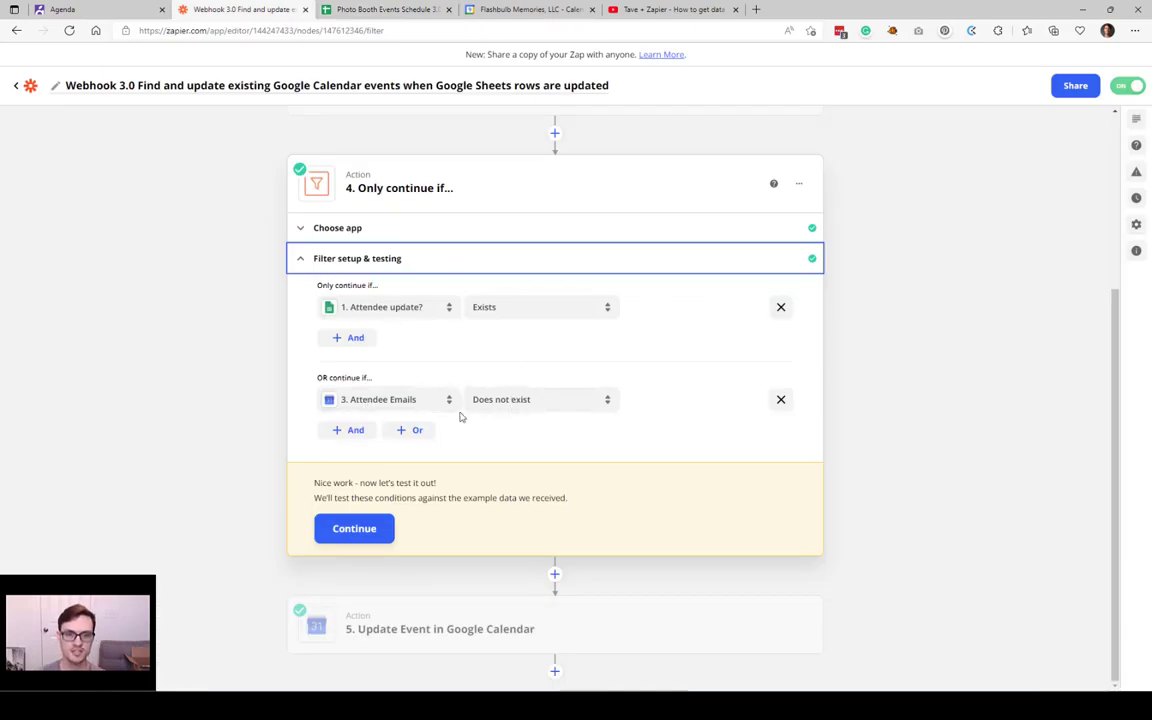
Step: Open step 5, Update Event in Google Calendar, in the Zap editor
scroll(558, 411, "up", 3)
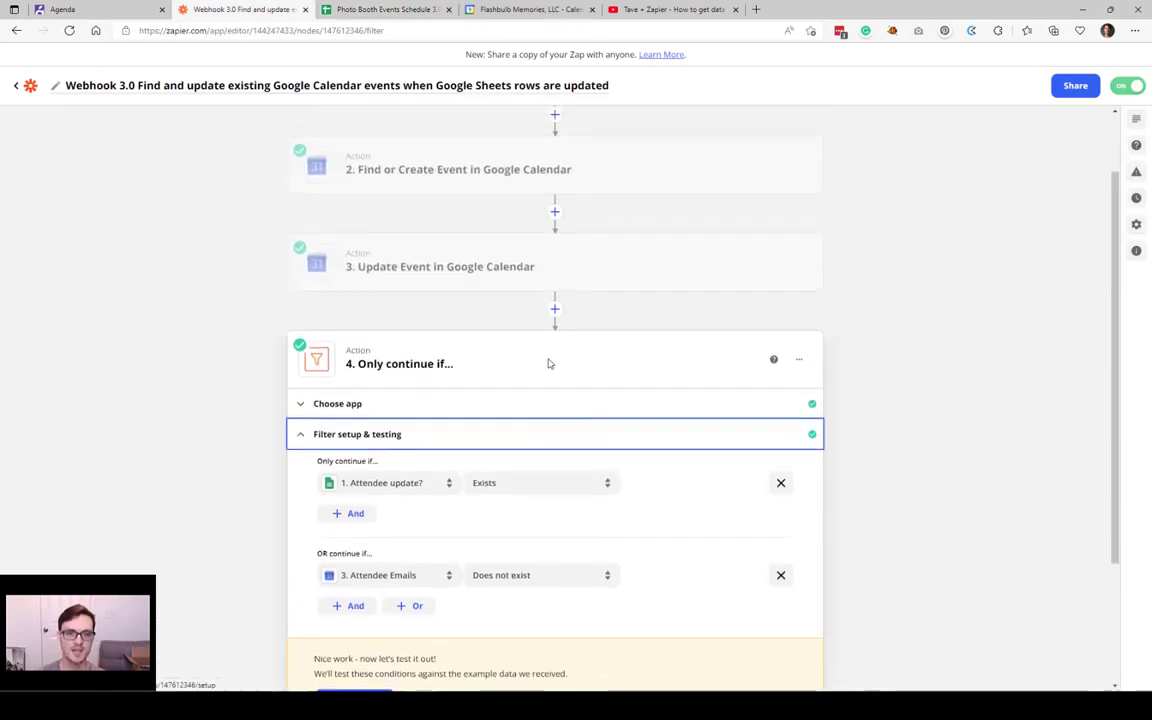
scroll(548, 363, "down", 2)
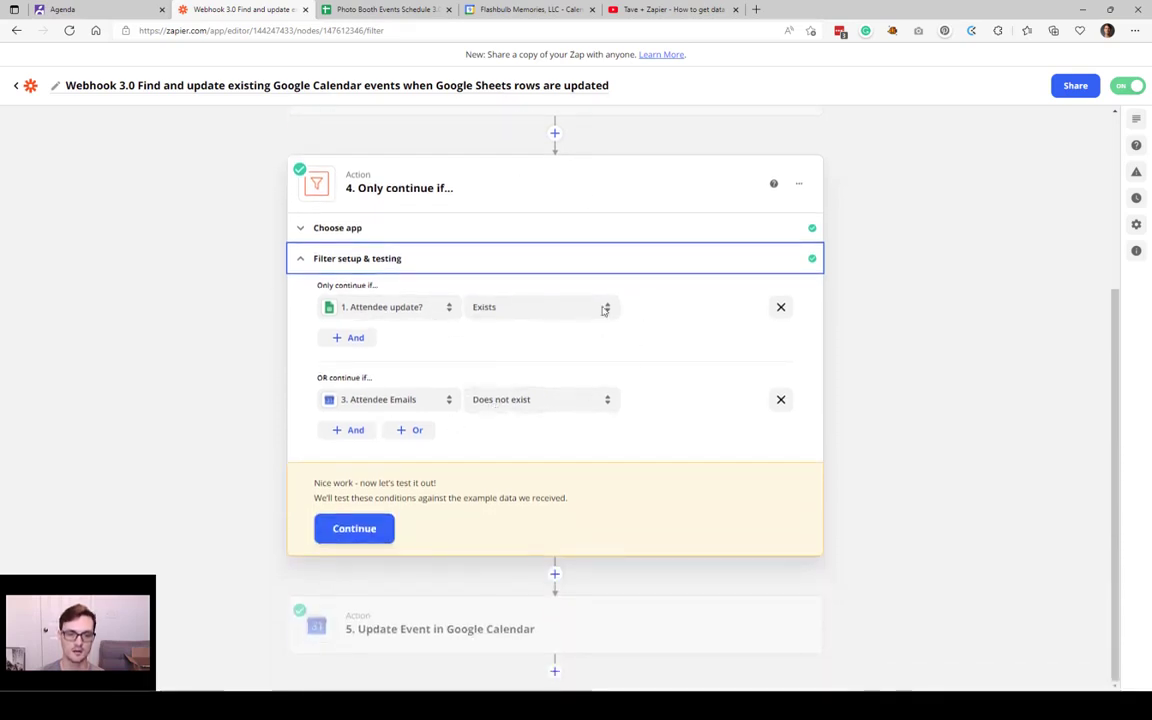
left_click(471, 614)
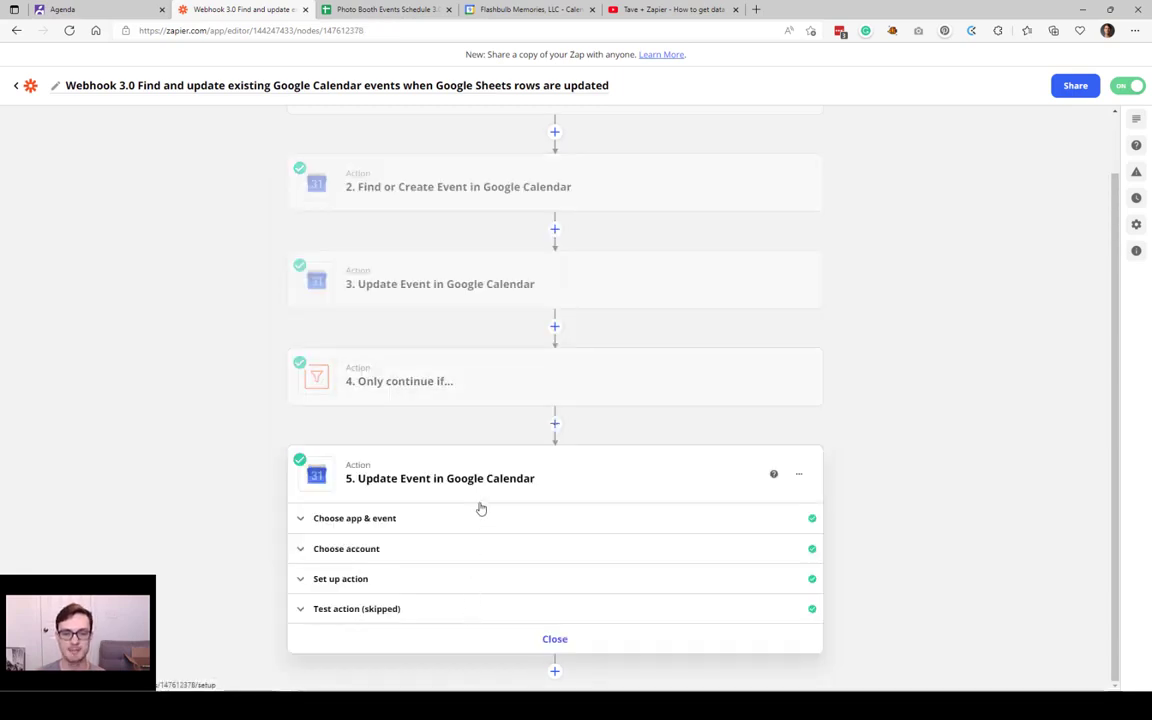
Step: Check row 43's attendant email in D43, empty E43, and the x in Attendee update?
key("ctrl+Tab")
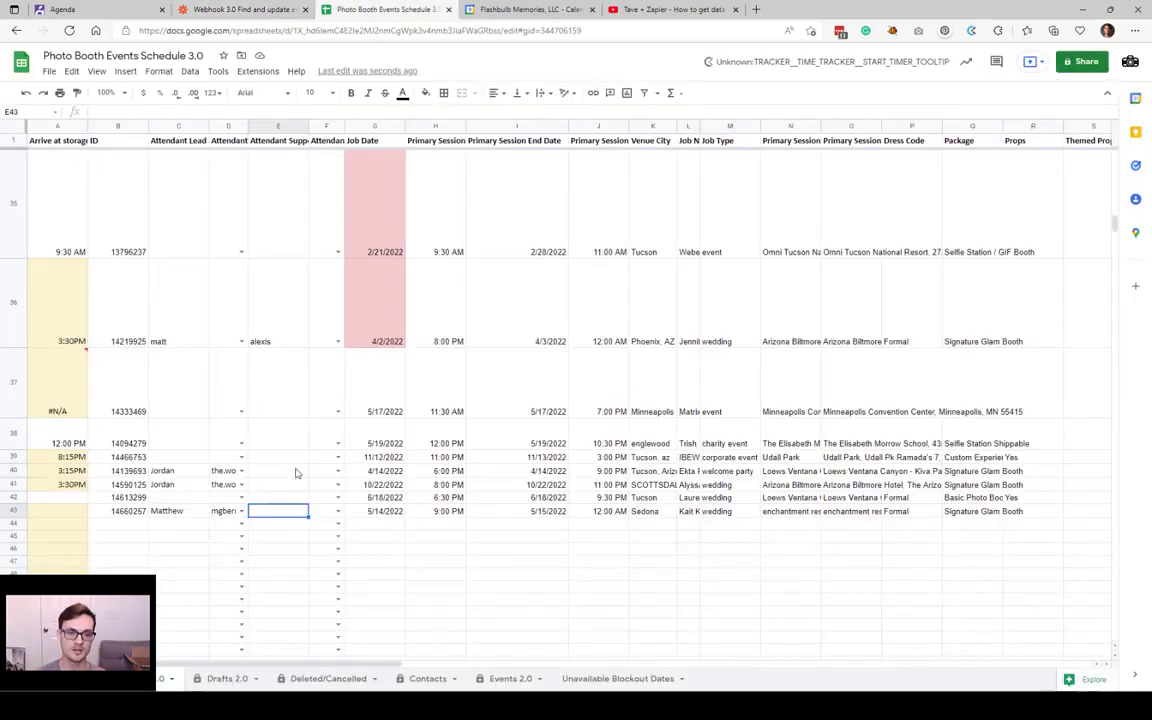
left_click(226, 513)
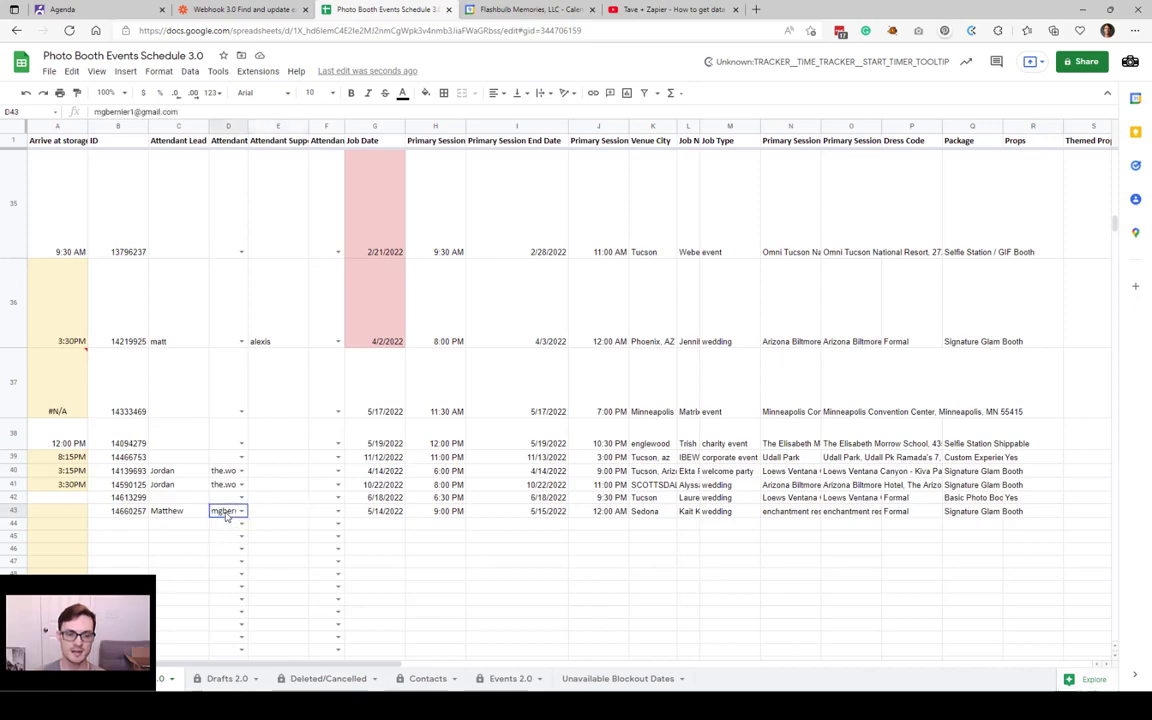
left_click(305, 508)
scroll(460, 490, "right", 10)
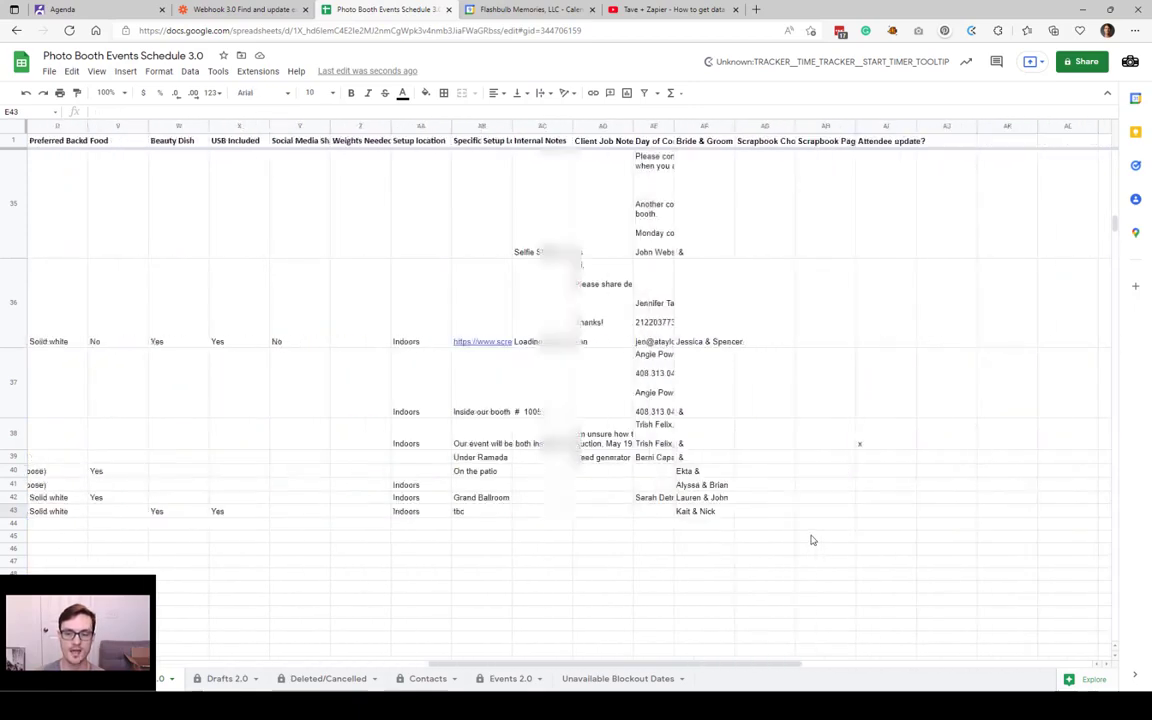
left_click(603, 434)
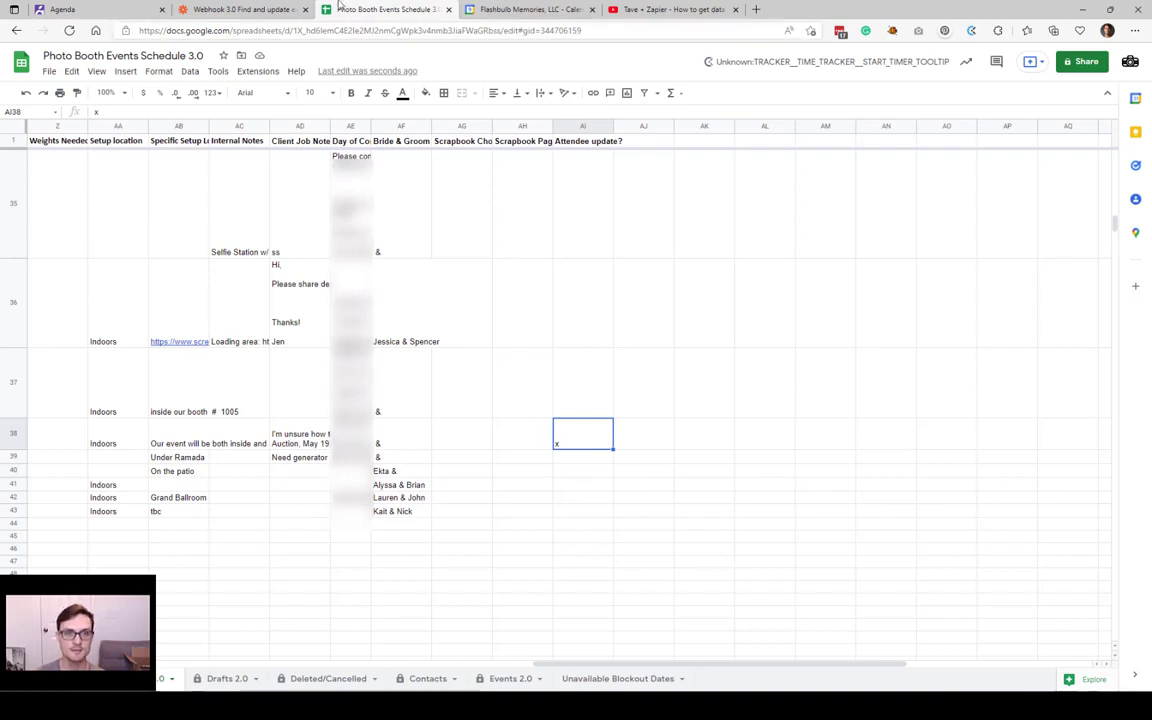
left_click(243, 9)
Step: Expand step 5's Choose account and Set up action sections to see the Shared Photo Booth Events calendar
left_click(404, 545)
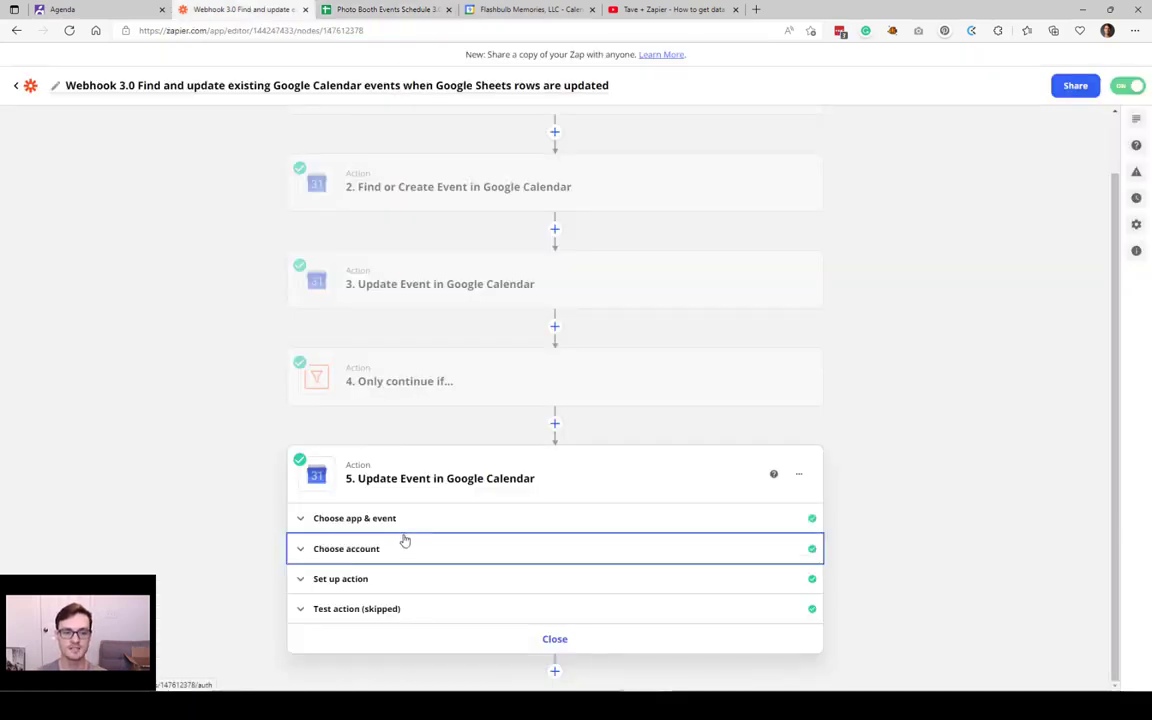
left_click(420, 478)
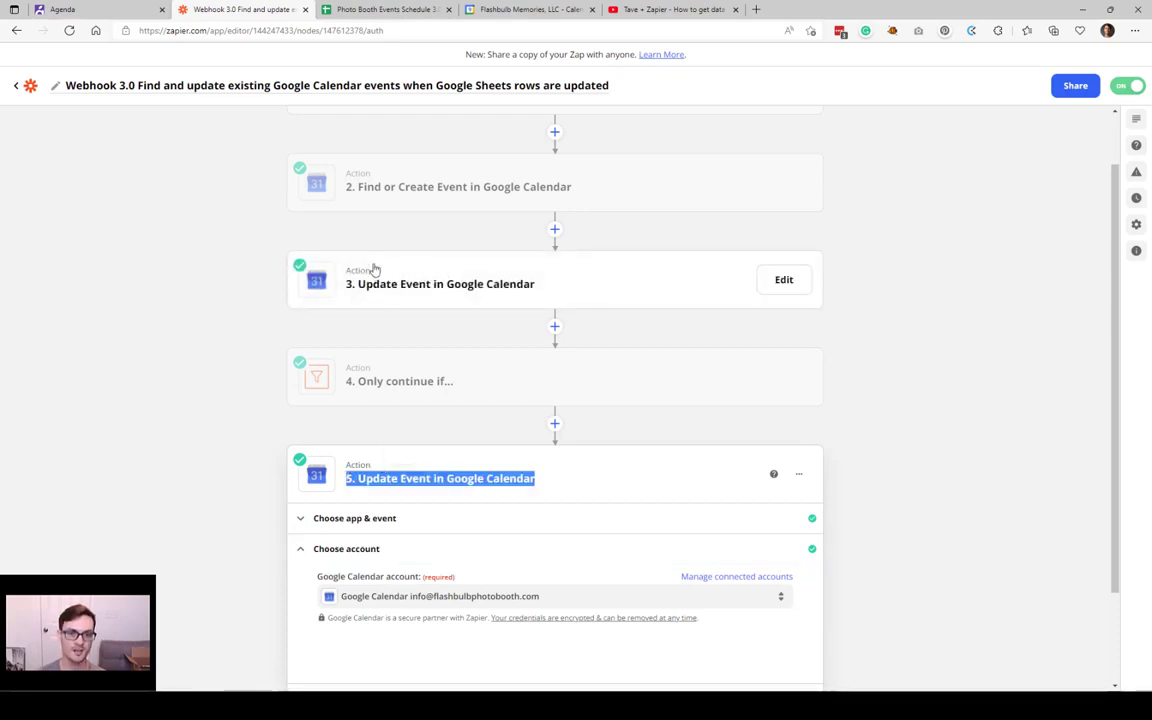
scroll(390, 570, "down", 2)
scroll(389, 556, "down", 1)
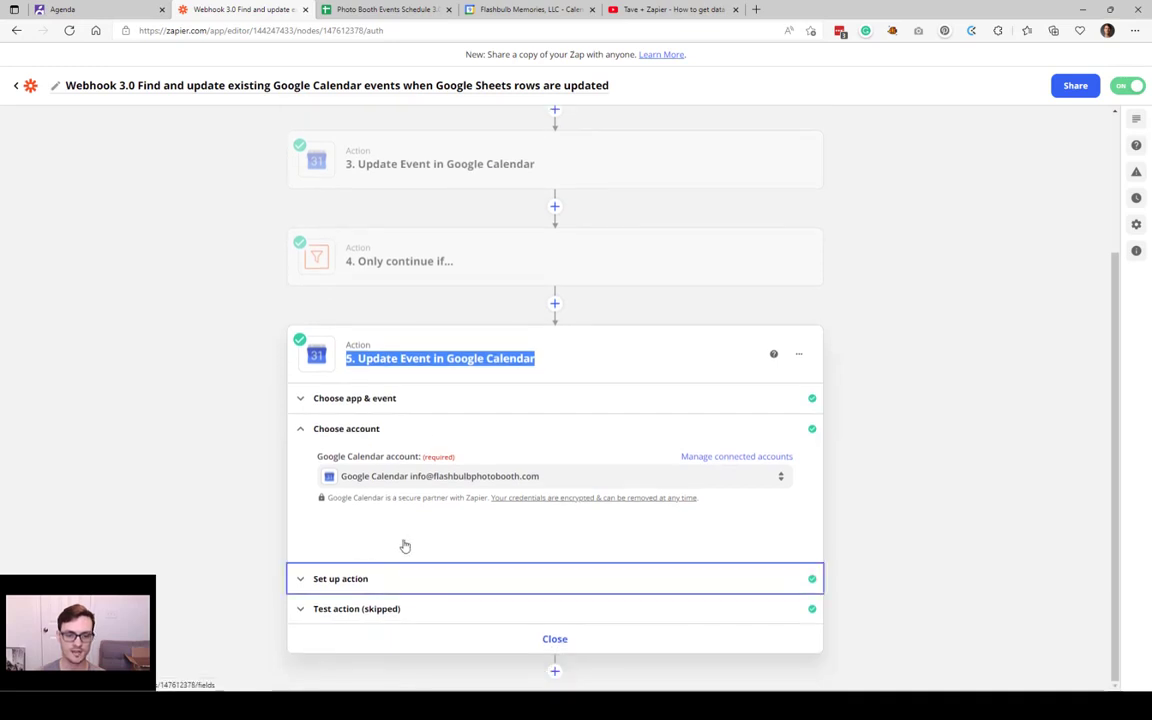
left_click(485, 430)
Step: Review the Summary field's data mapping in step 5's action setup
scroll(480, 473, "down", 5)
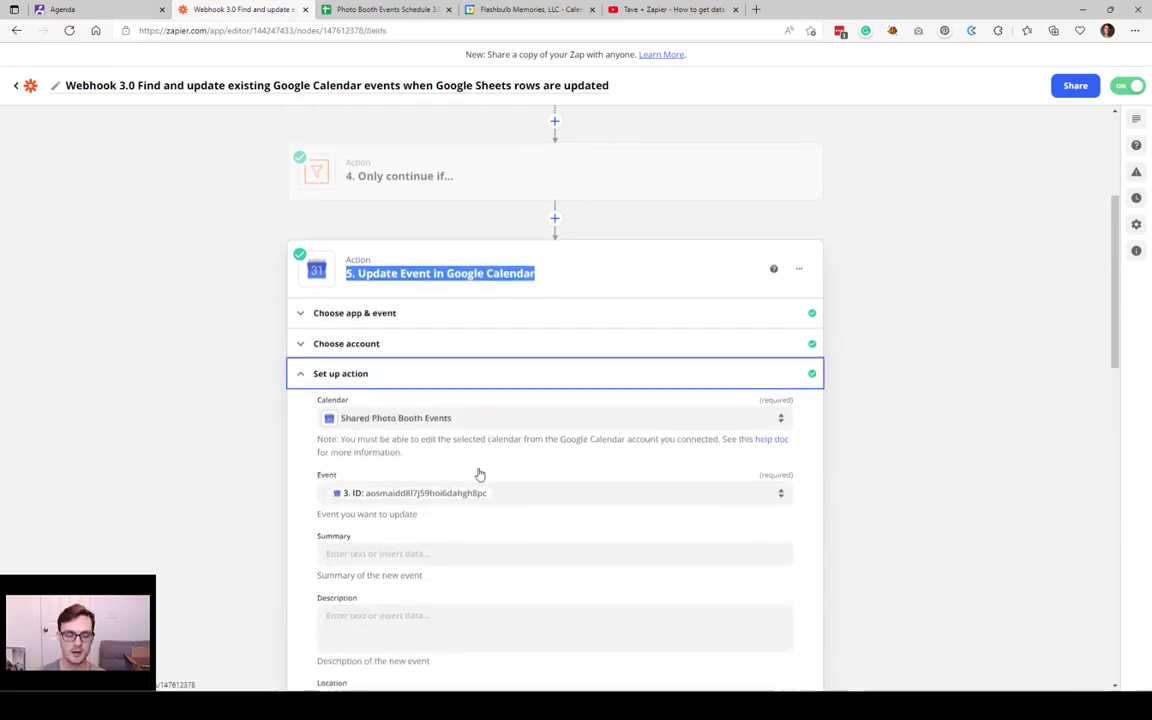
scroll(434, 417, "down", 5)
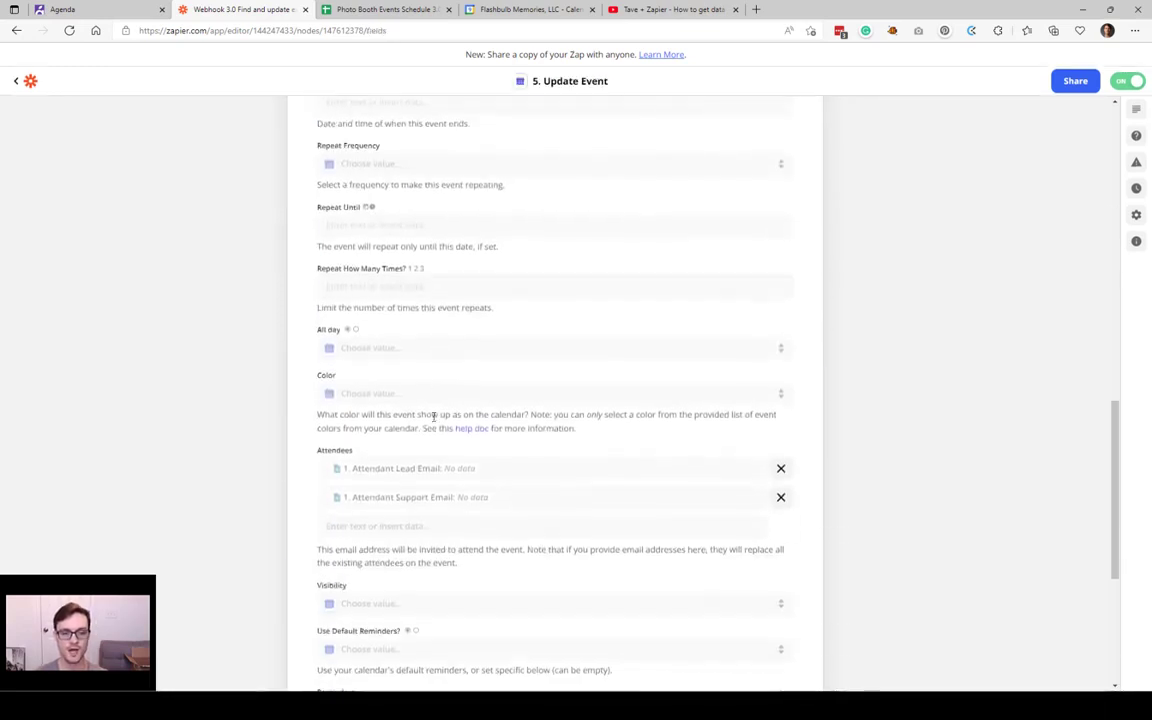
scroll(433, 417, "up", 3)
scroll(433, 417, "up", 1)
left_click(393, 192)
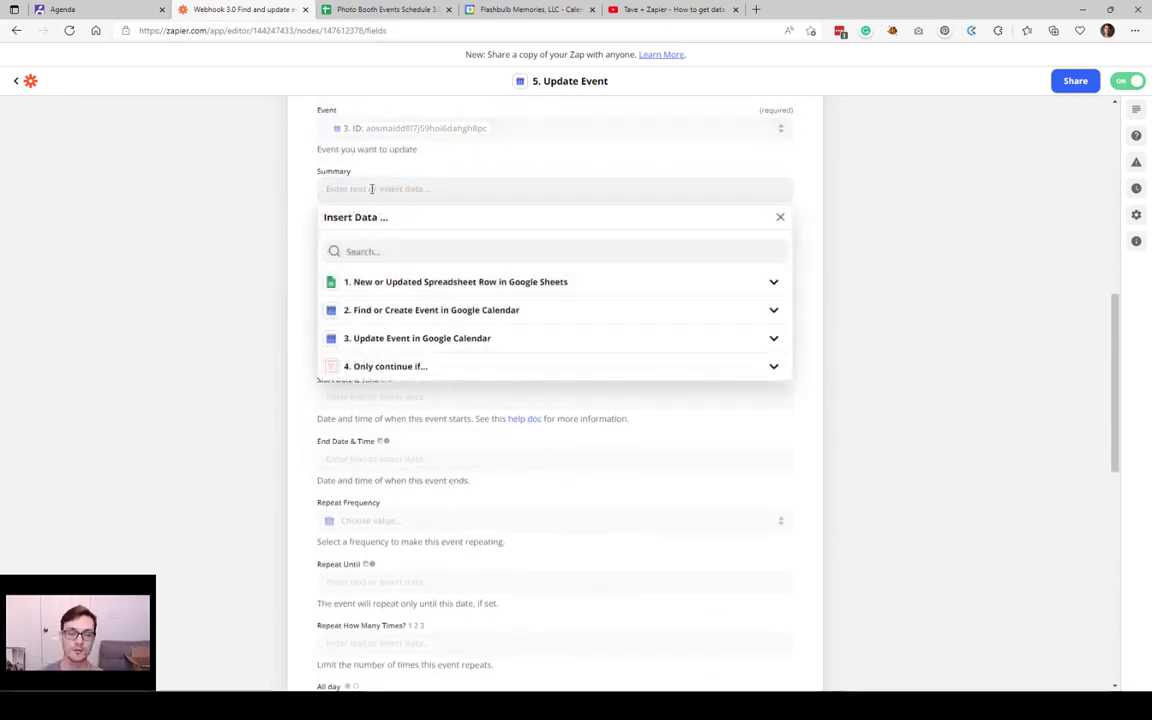
left_click(372, 188)
scroll(553, 314, "up", 2)
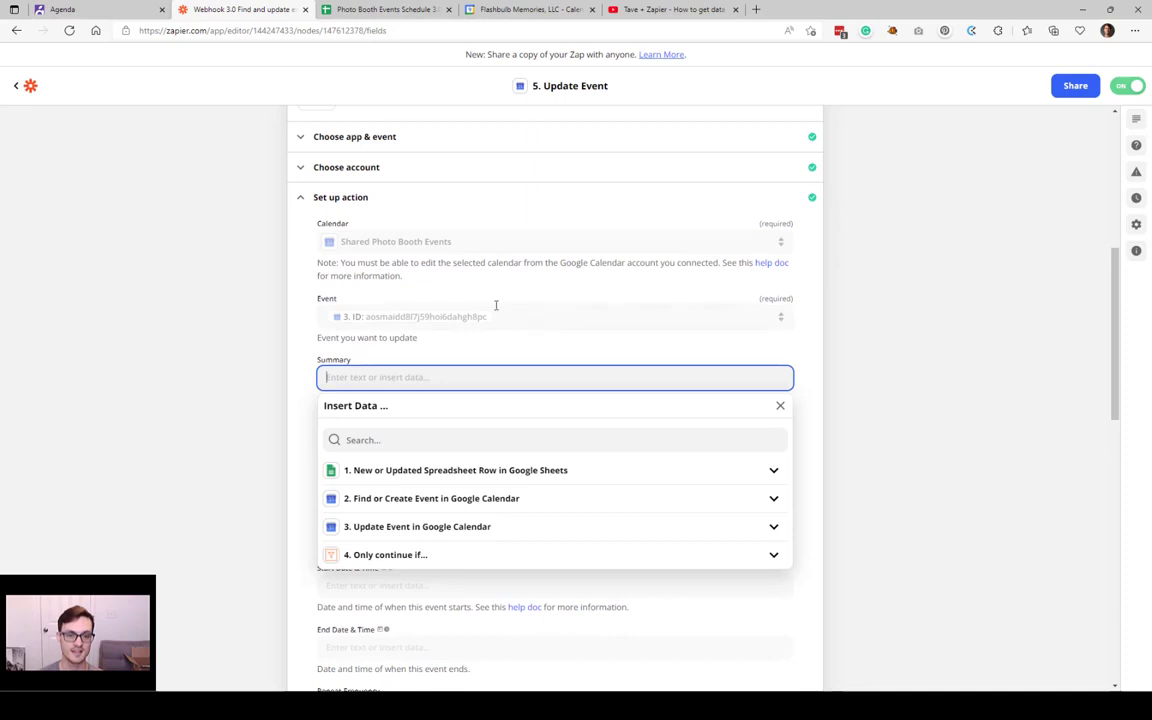
left_click(386, 314)
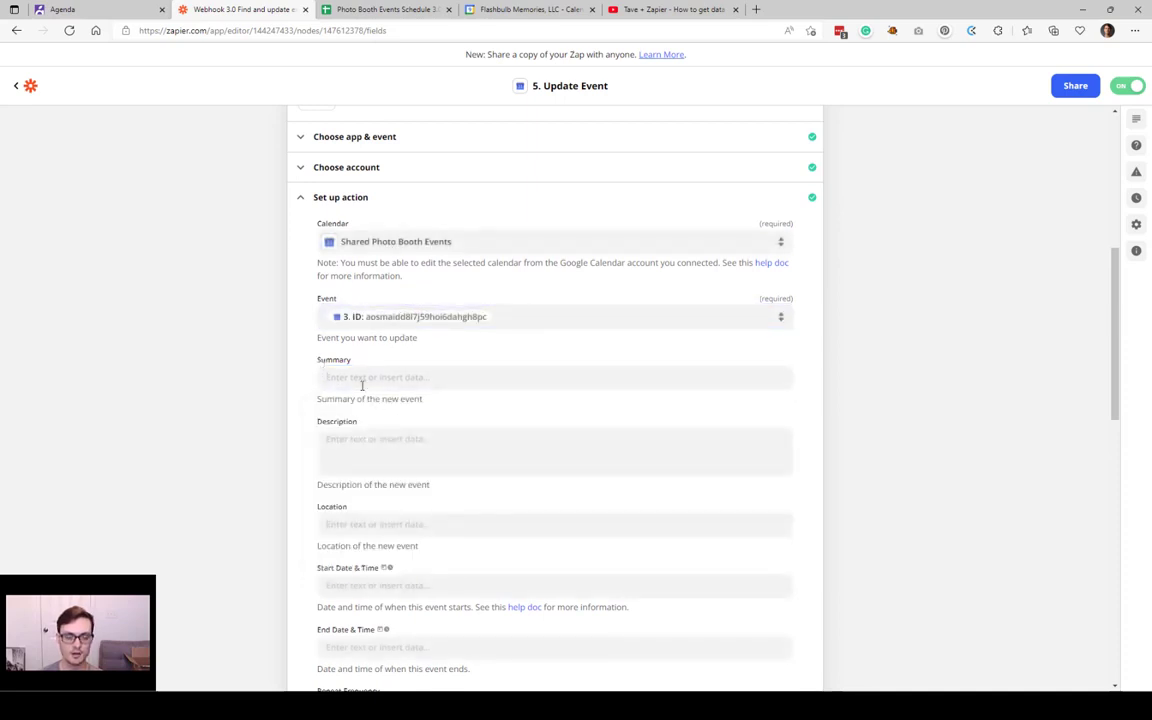
Step: Inspect the Attendees field's Attendant Lead Email mapping
scroll(420, 390, "down", 3)
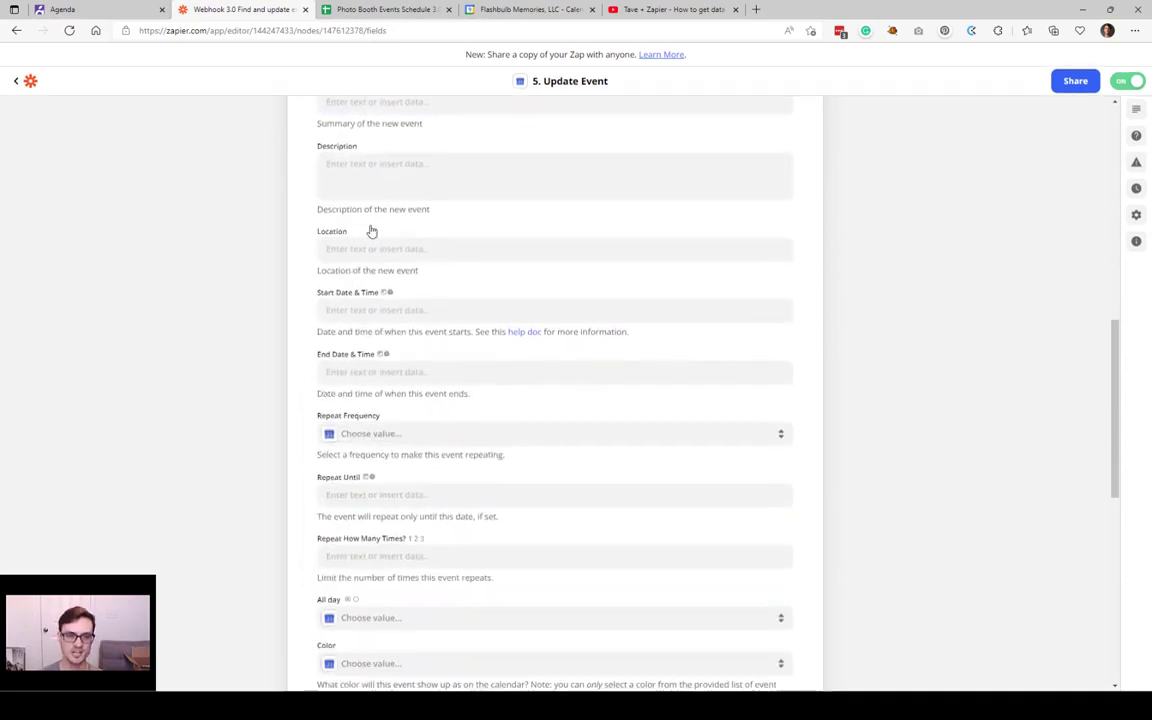
scroll(371, 231, "down", 3)
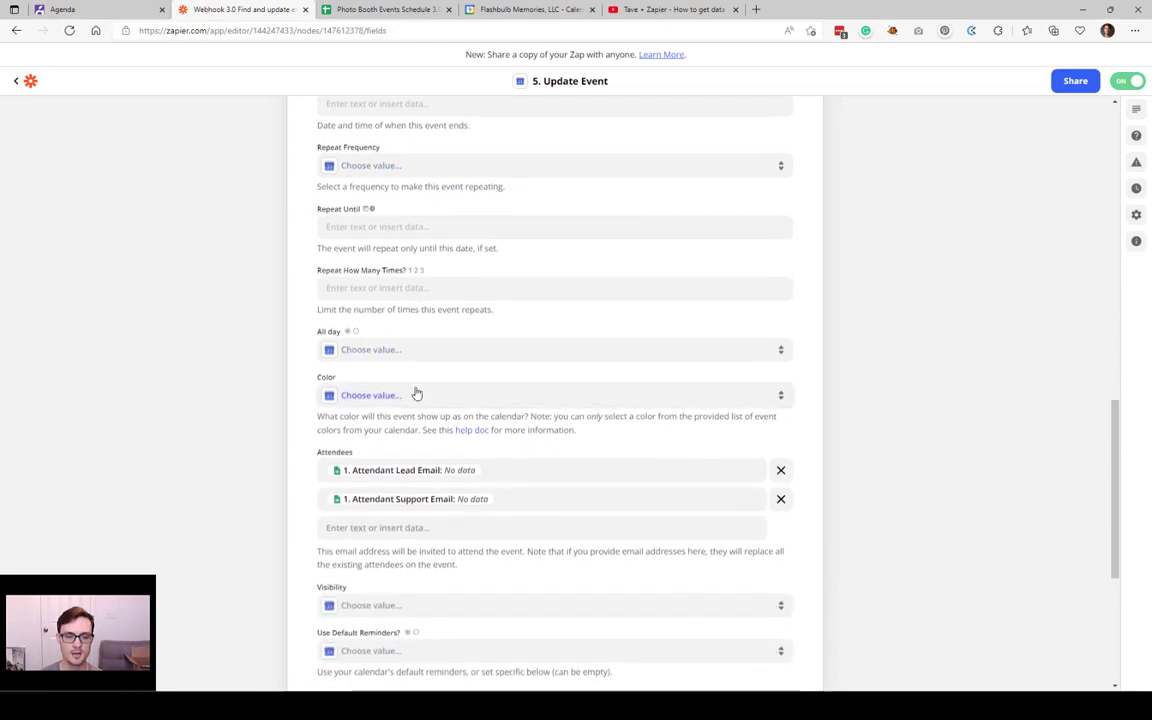
scroll(417, 394, "down", 1)
left_click(335, 381)
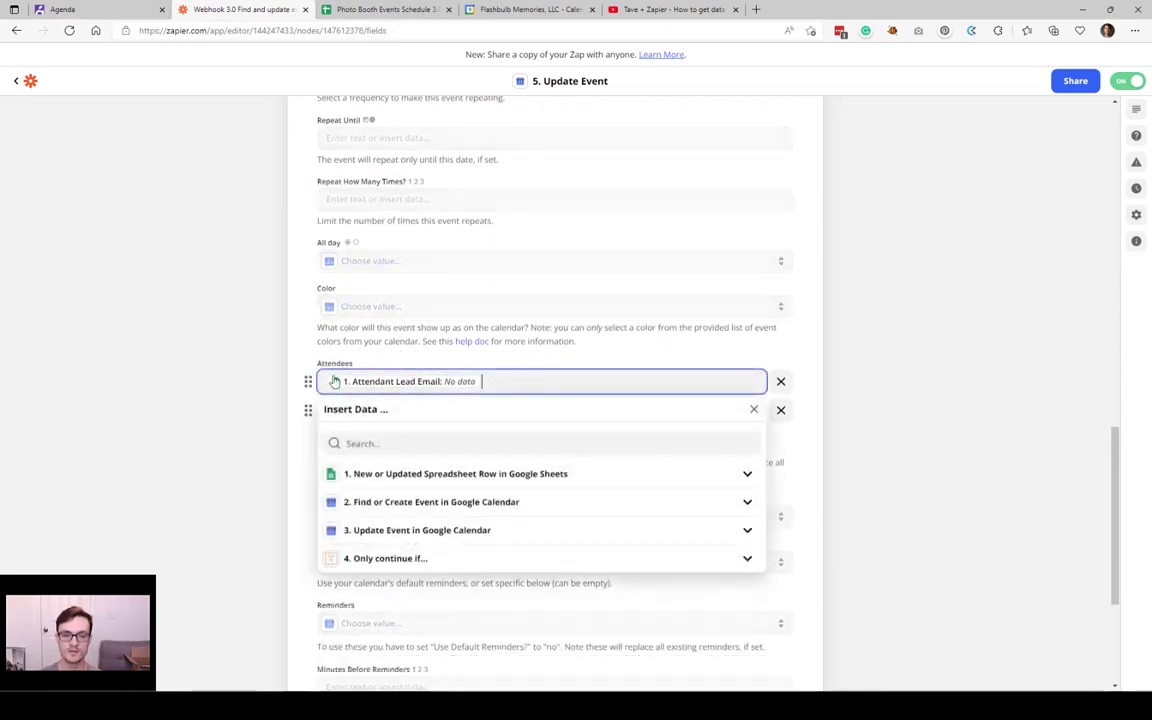
left_click(310, 360)
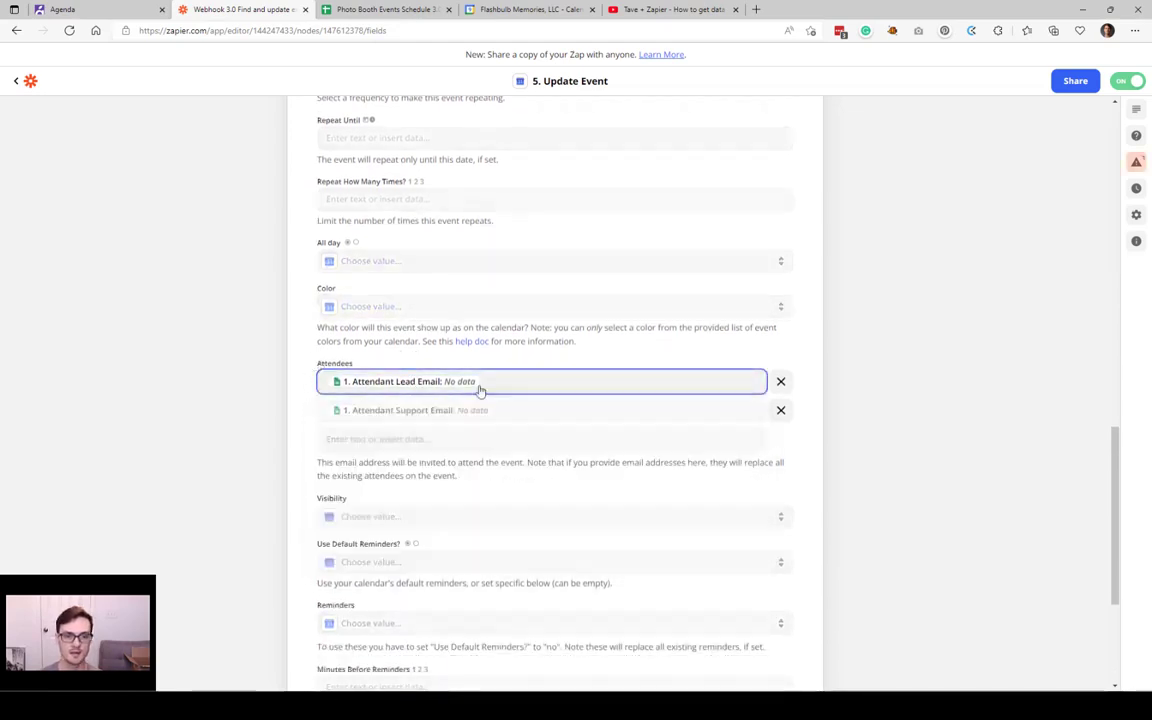
Step: Check row 41's attendant cells and the attendant email choices in F41
left_click(380, 9)
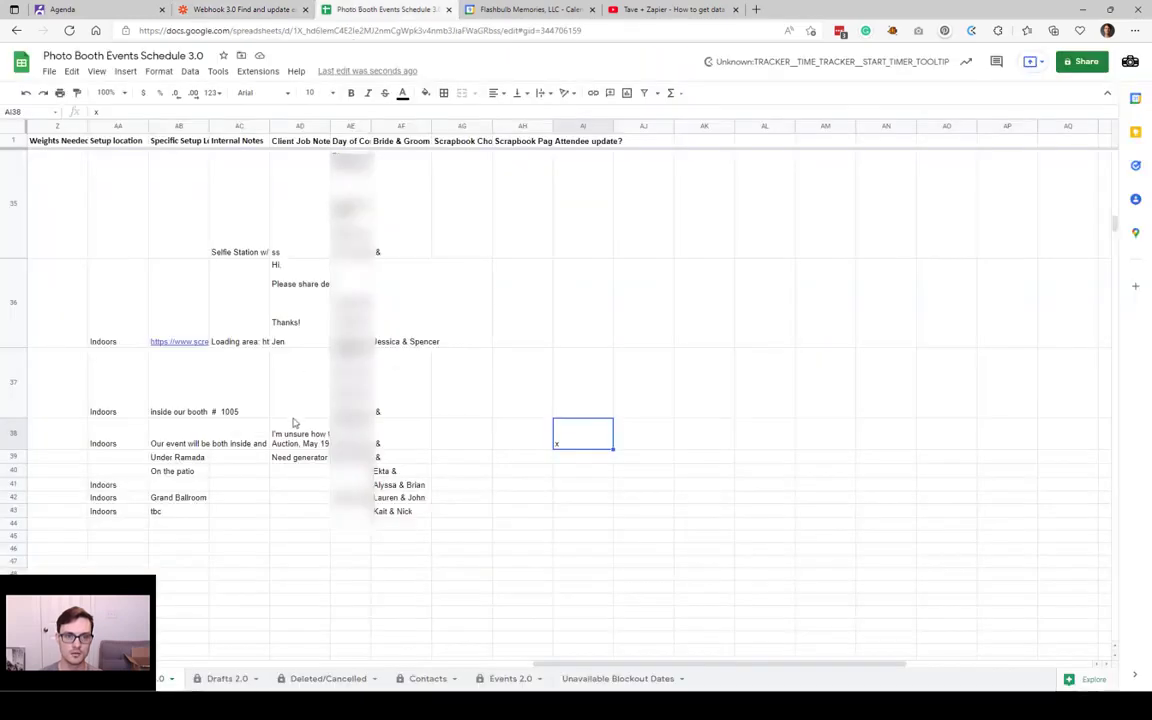
scroll(236, 491, "left", 15)
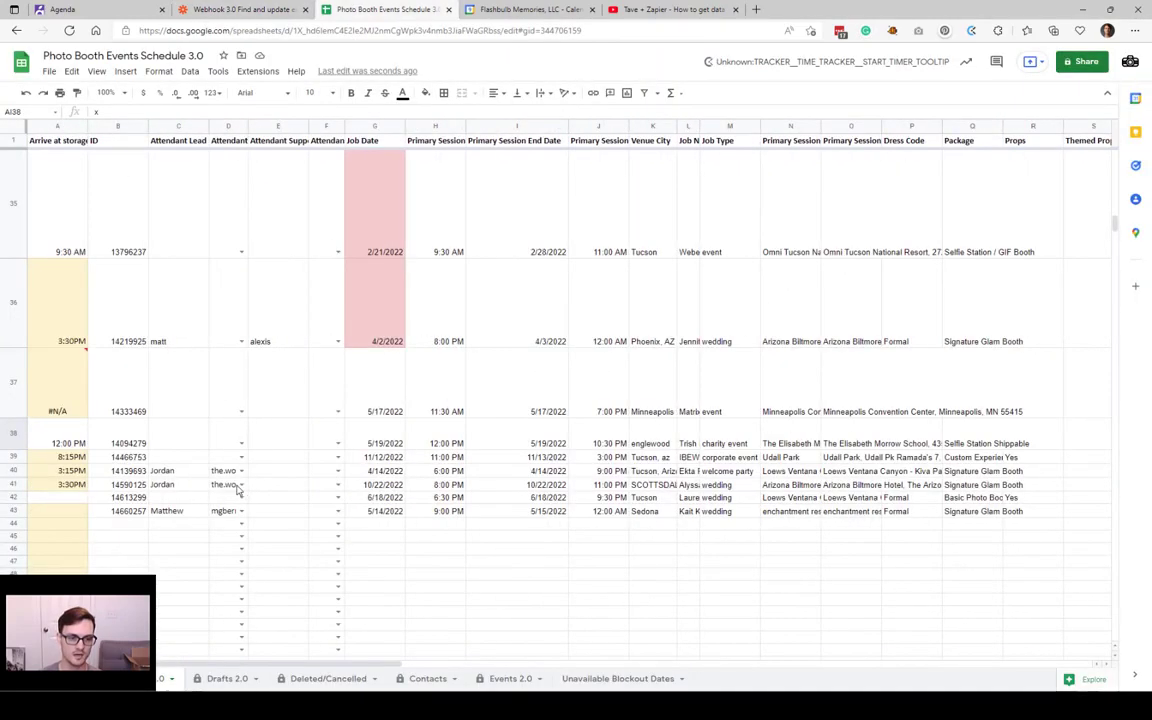
left_click(198, 489)
left_click(238, 490)
left_click(295, 490)
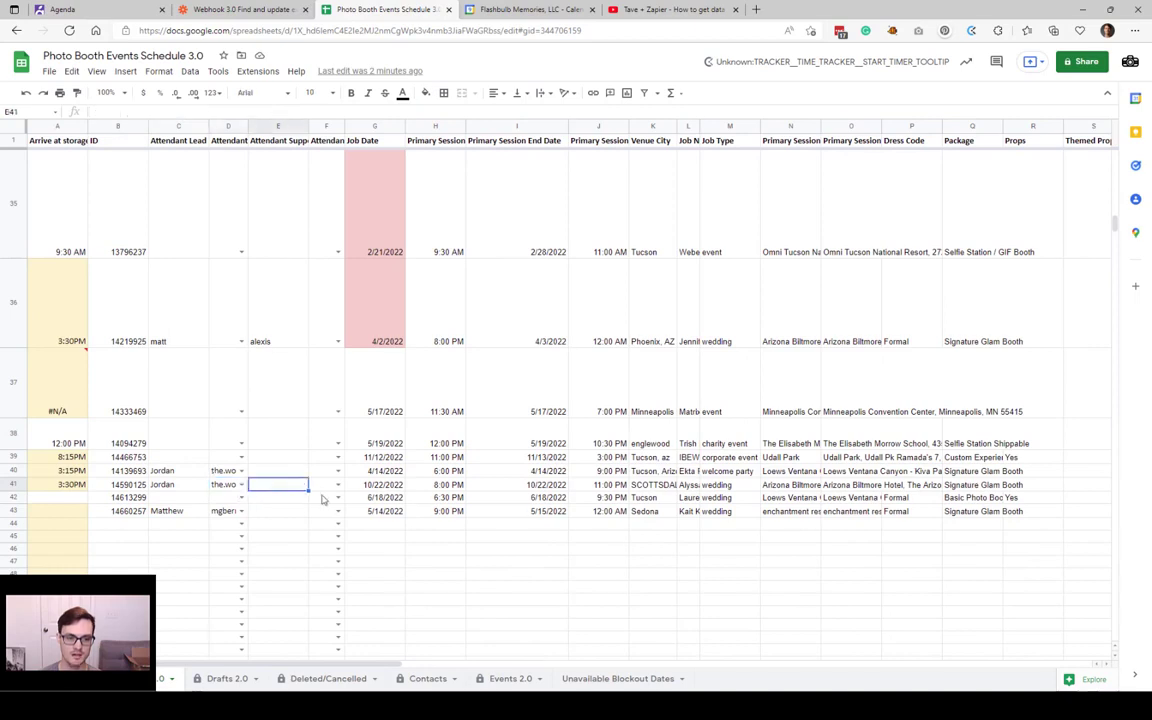
left_click(333, 488)
left_click(338, 486)
key("Escape")
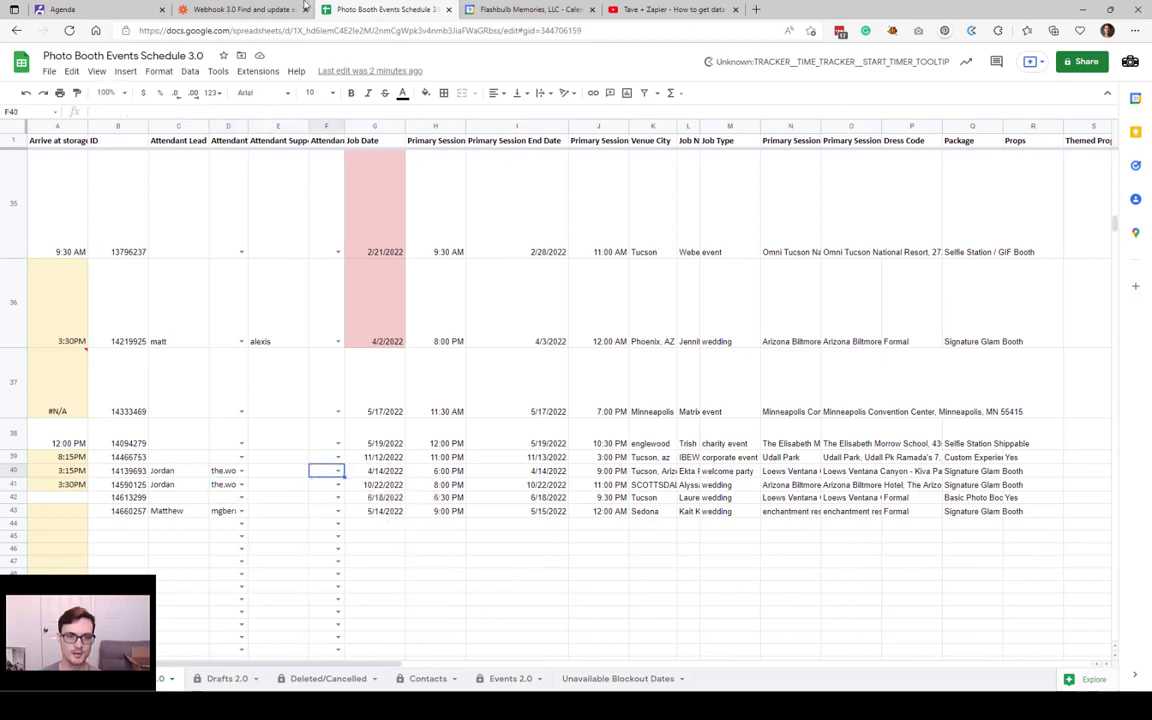
left_click(276, 8)
Step: Confirm Attendees maps both Attendant Lead Email and Attendant Support Email, then collapse the action setup
left_click(496, 381)
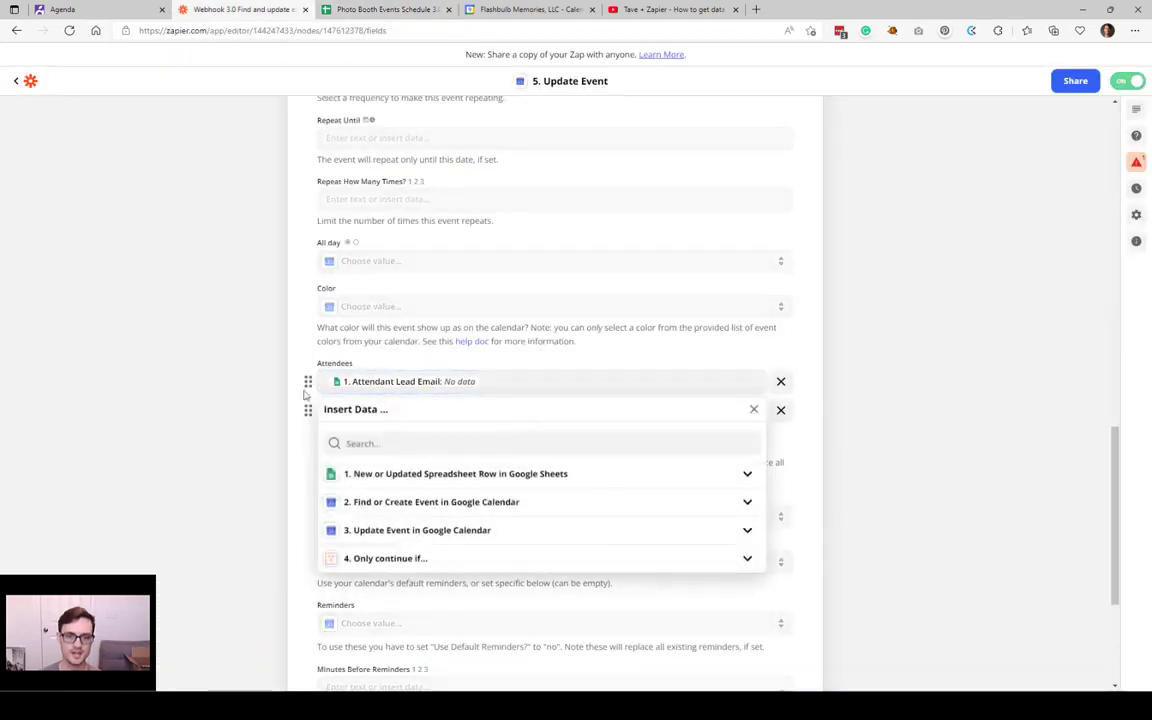
key("Escape")
left_click(680, 402)
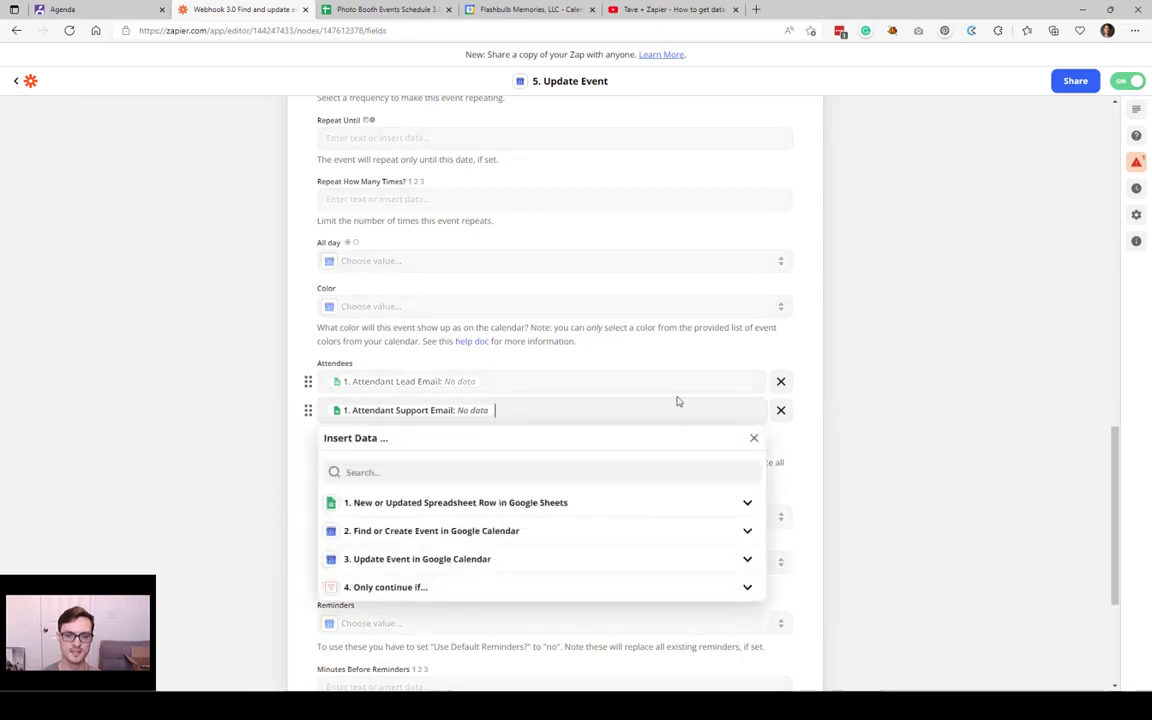
key("Escape")
scroll(532, 429, "down", 3)
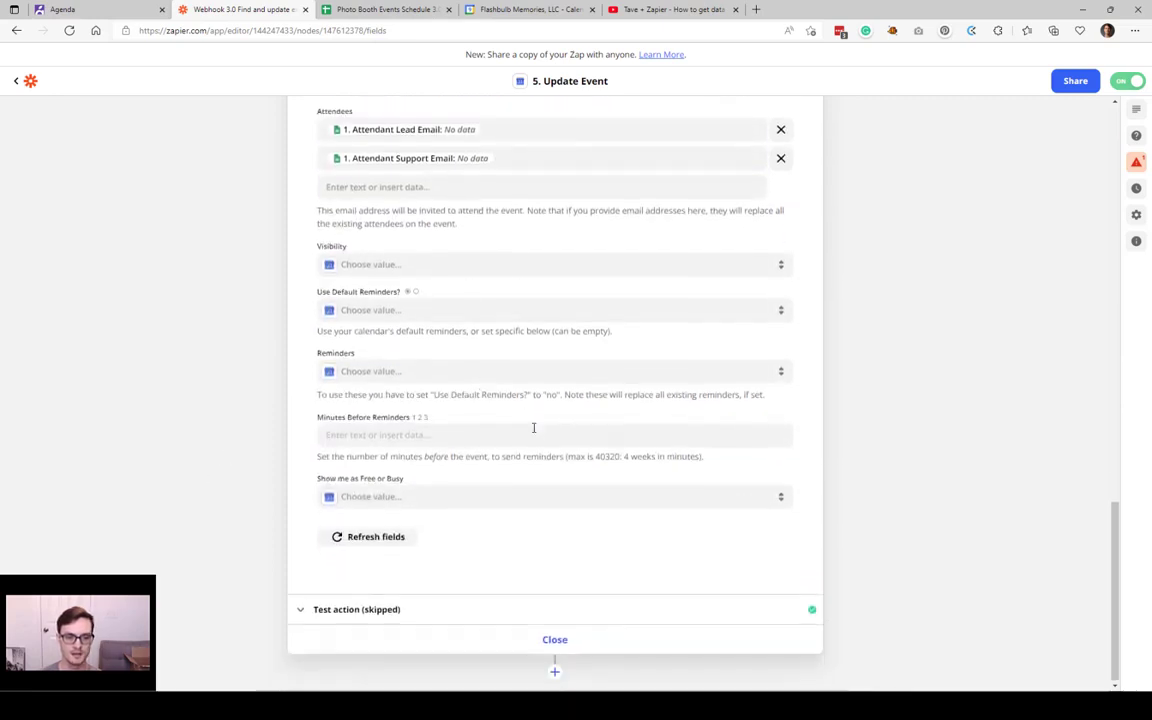
scroll(473, 553, "up", 10)
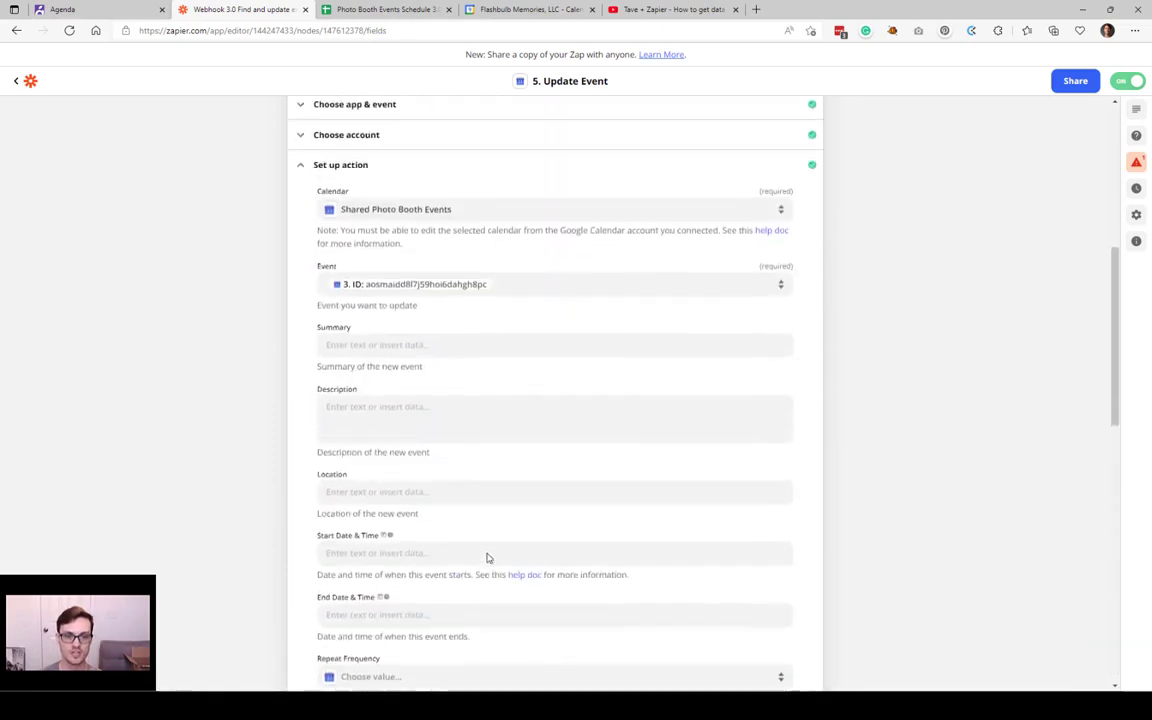
scroll(480, 480, "down", 10)
scroll(488, 533, "up", 10)
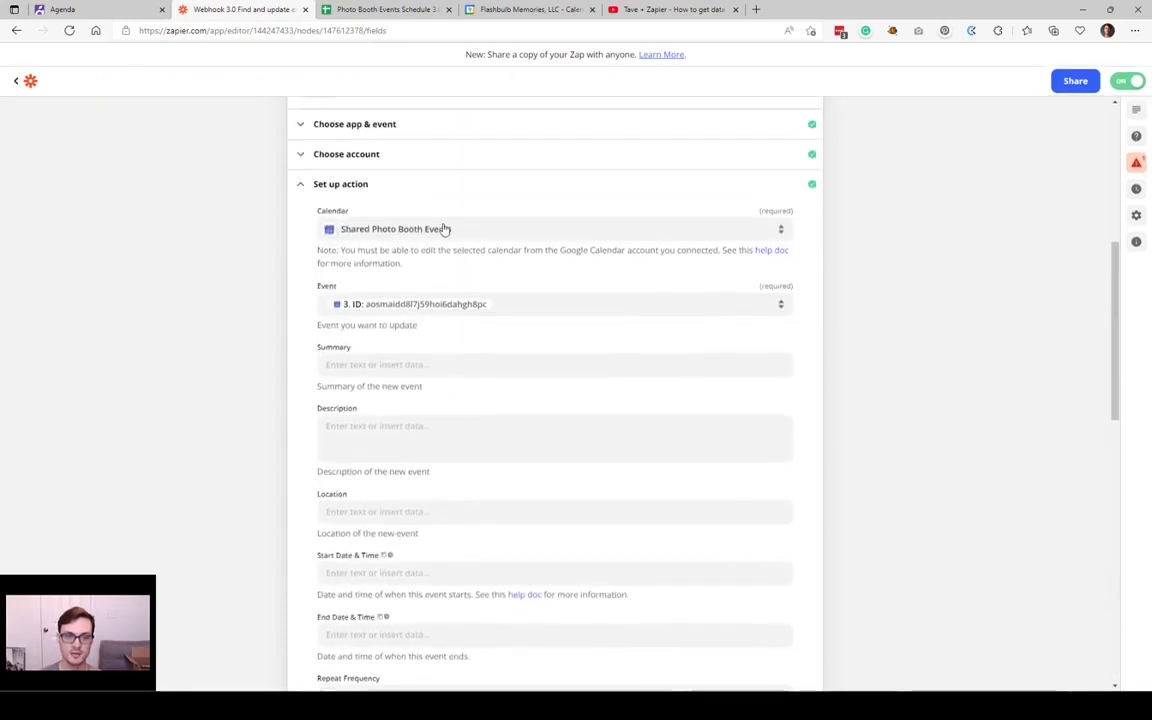
left_click(417, 206)
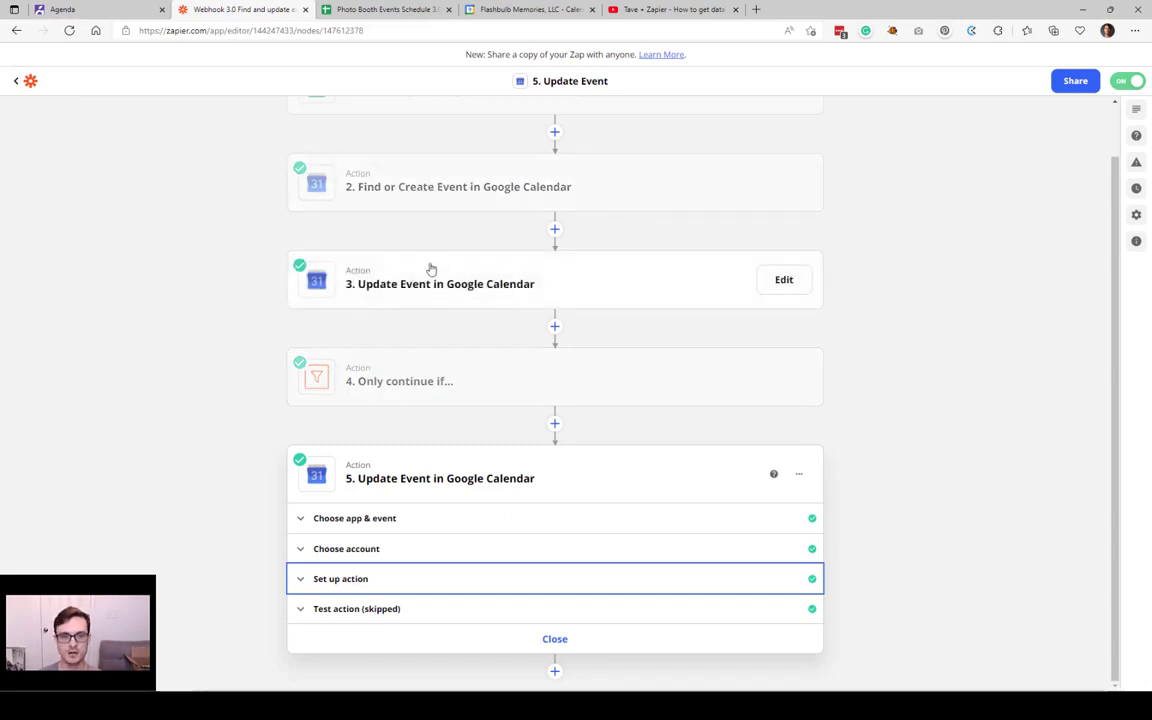
Step: Change row 41's attendant lead in D41 to a different attendant email
left_click(390, 9)
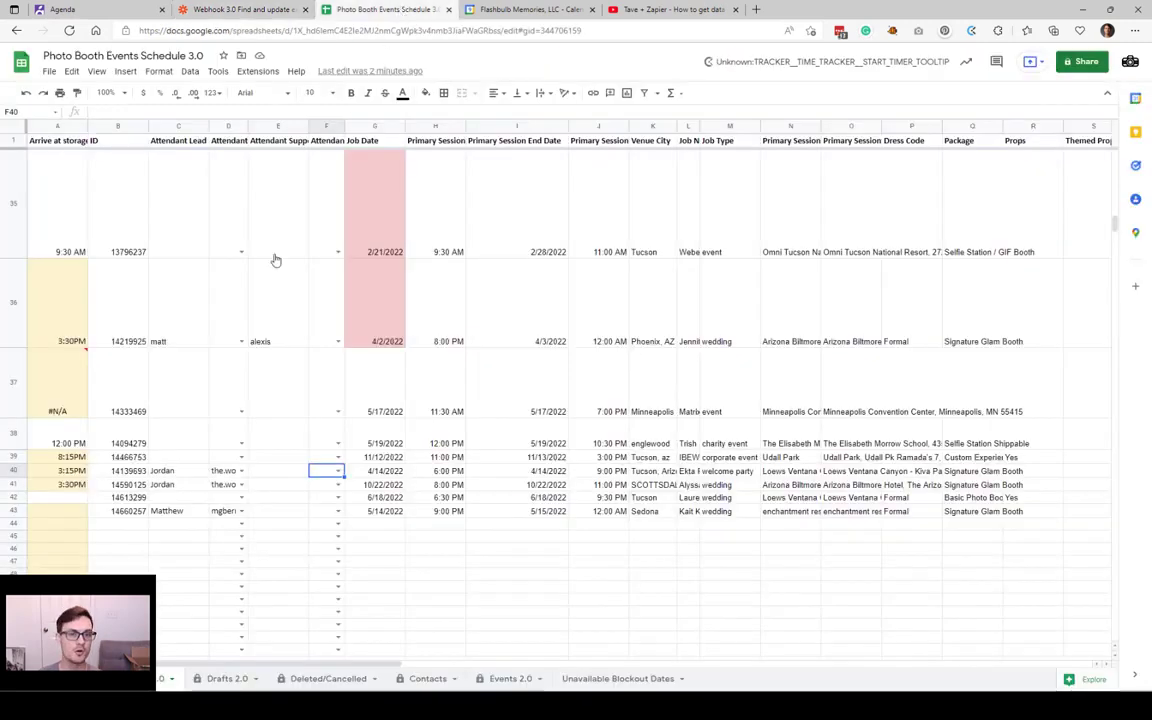
left_click(6, 497)
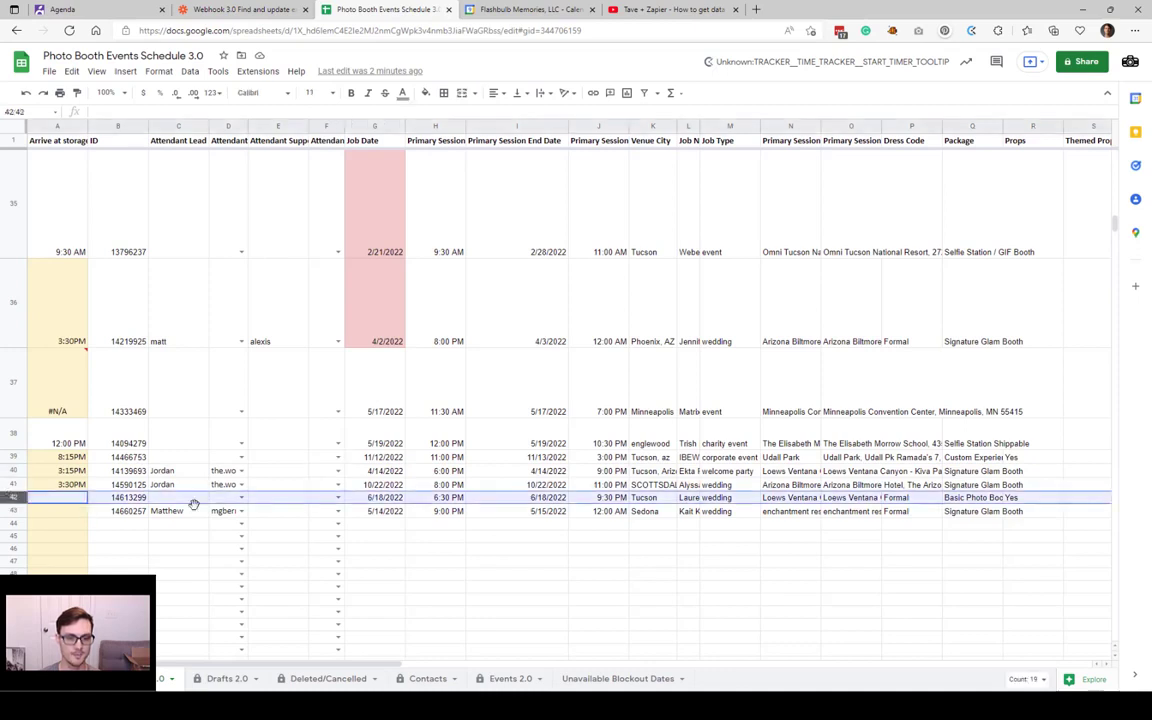
left_click(190, 498)
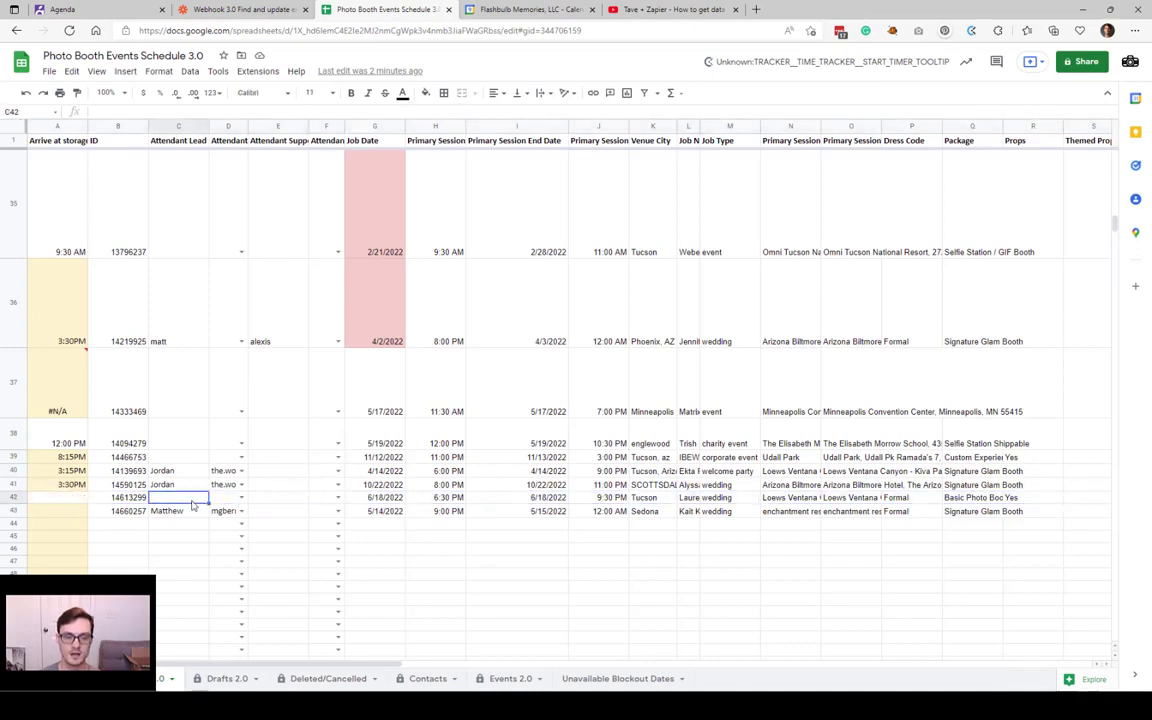
left_click(195, 488)
left_click_drag(221, 487, 192, 487)
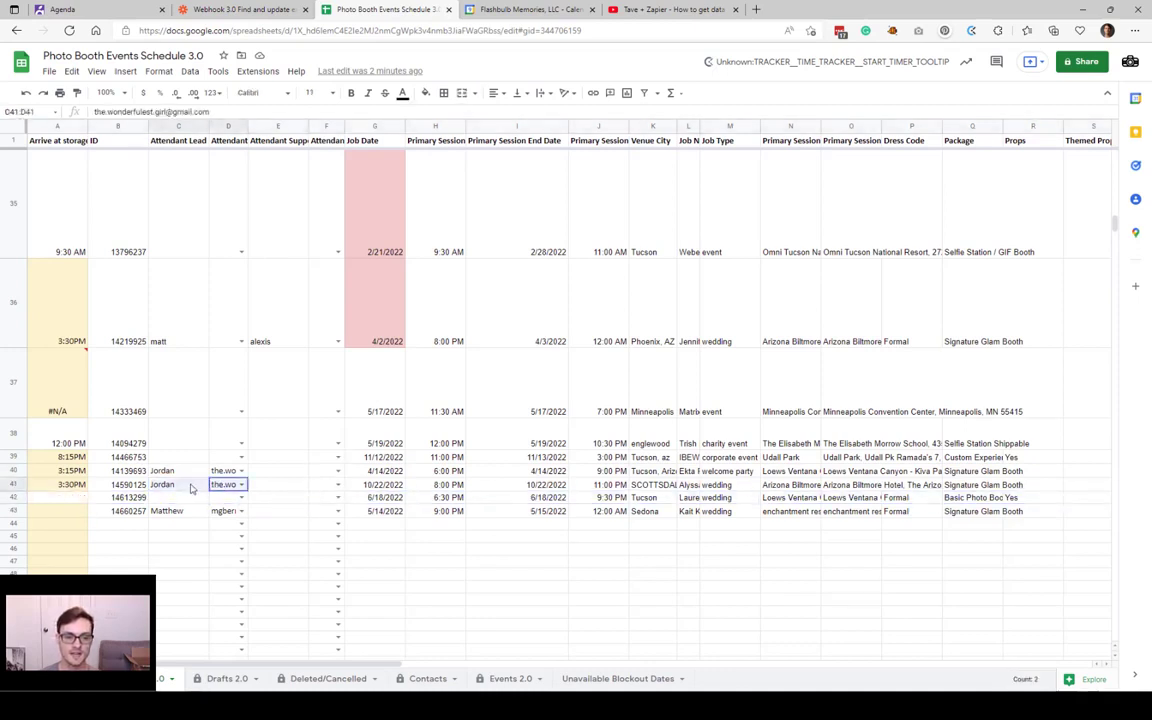
left_click(241, 485)
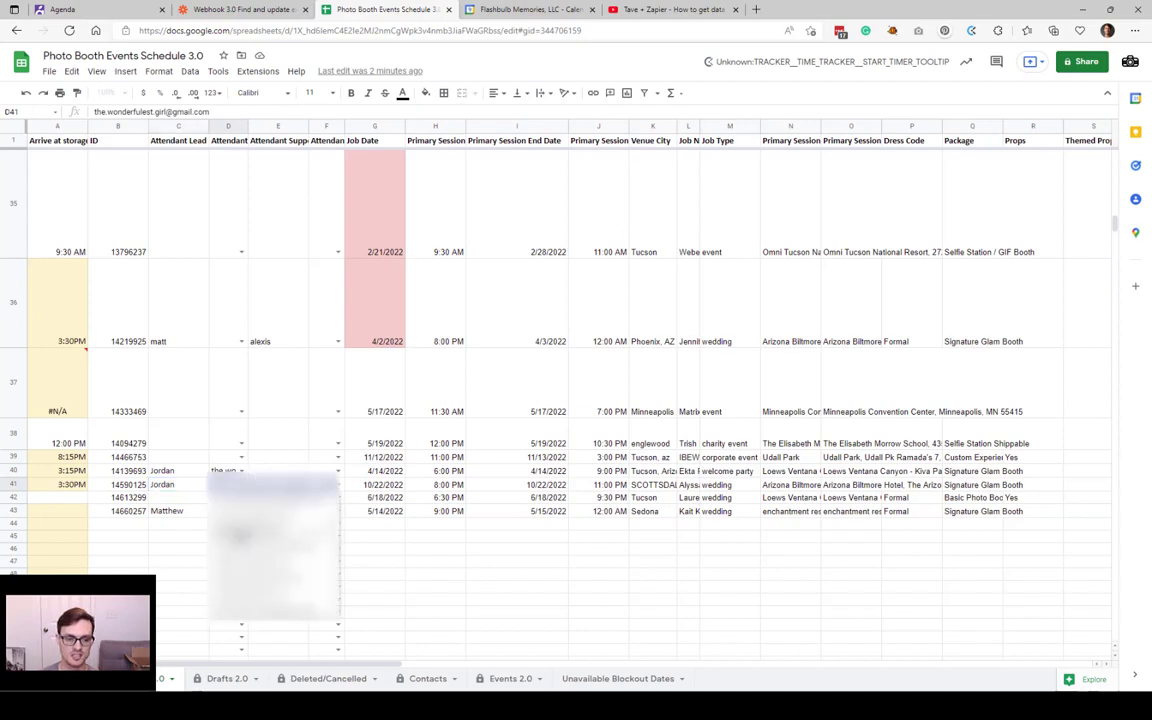
left_click(241, 536)
left_click(277, 486)
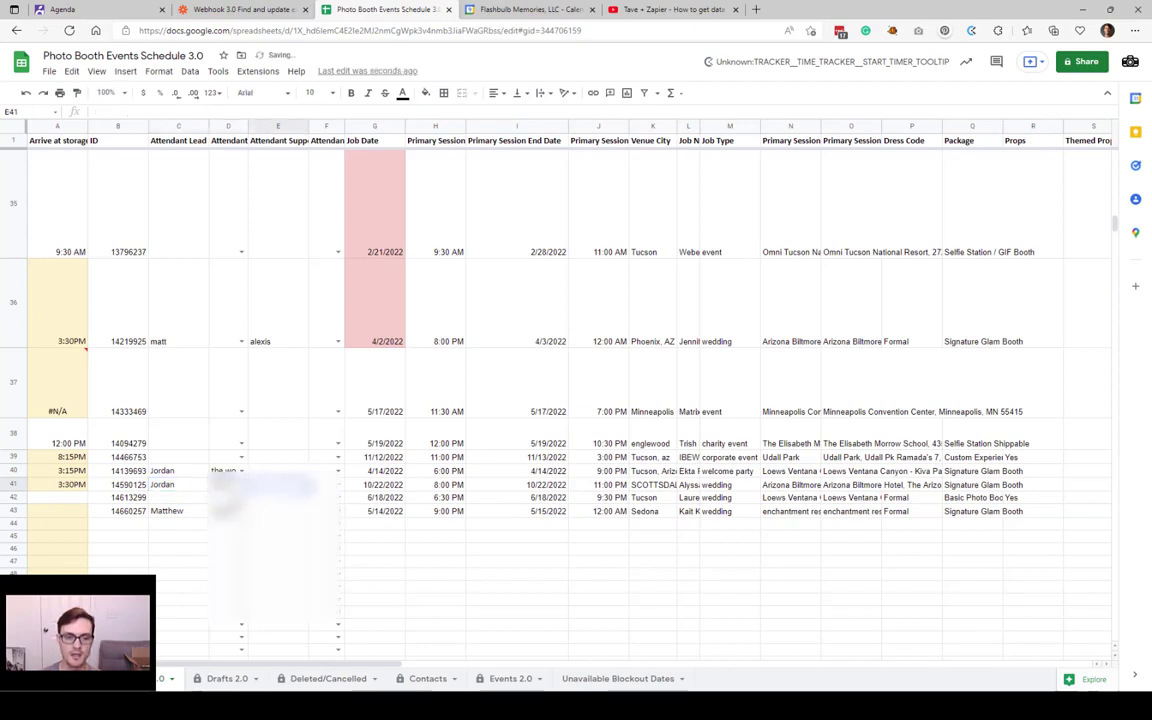
Step: Restore D41's original attendant email, then compare row 42 with the Zap editor
left_click(241, 485)
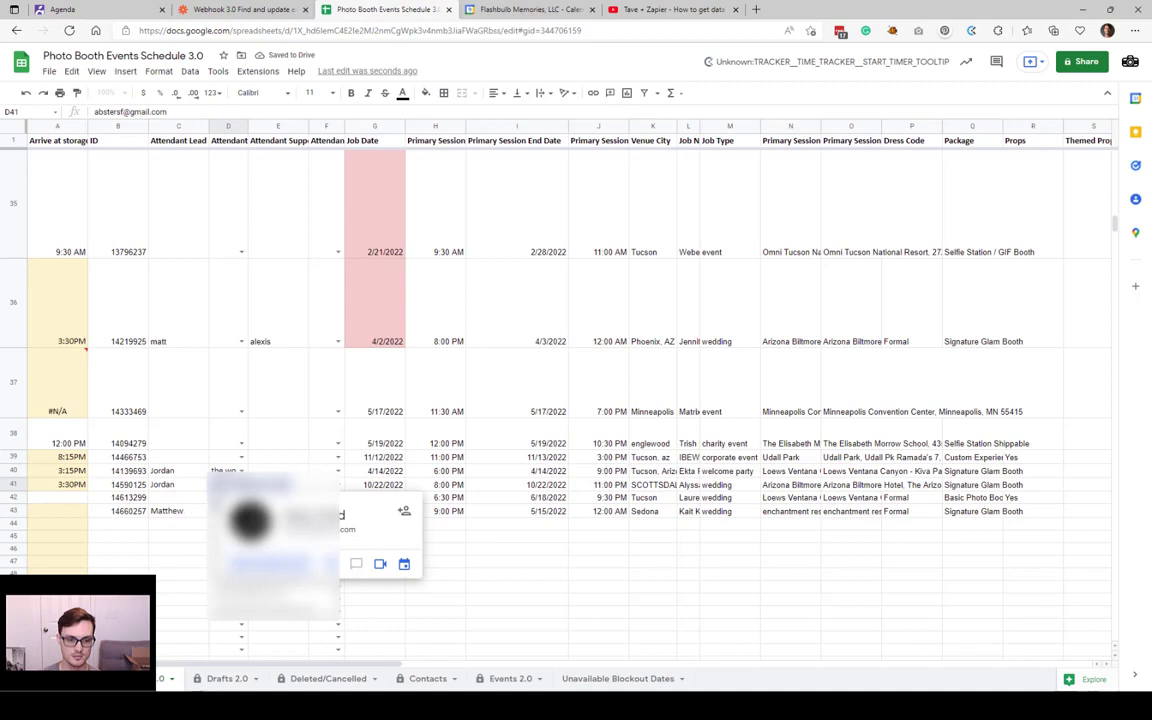
left_click(218, 505)
left_click(285, 9)
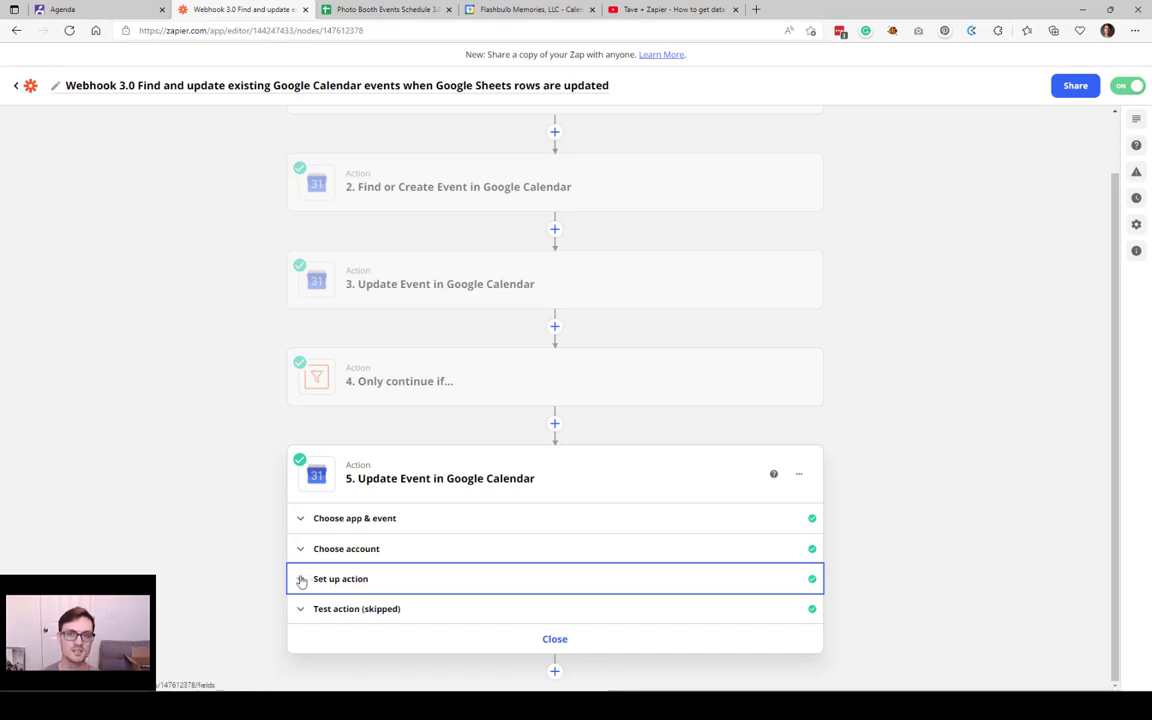
key("ctrl+Tab")
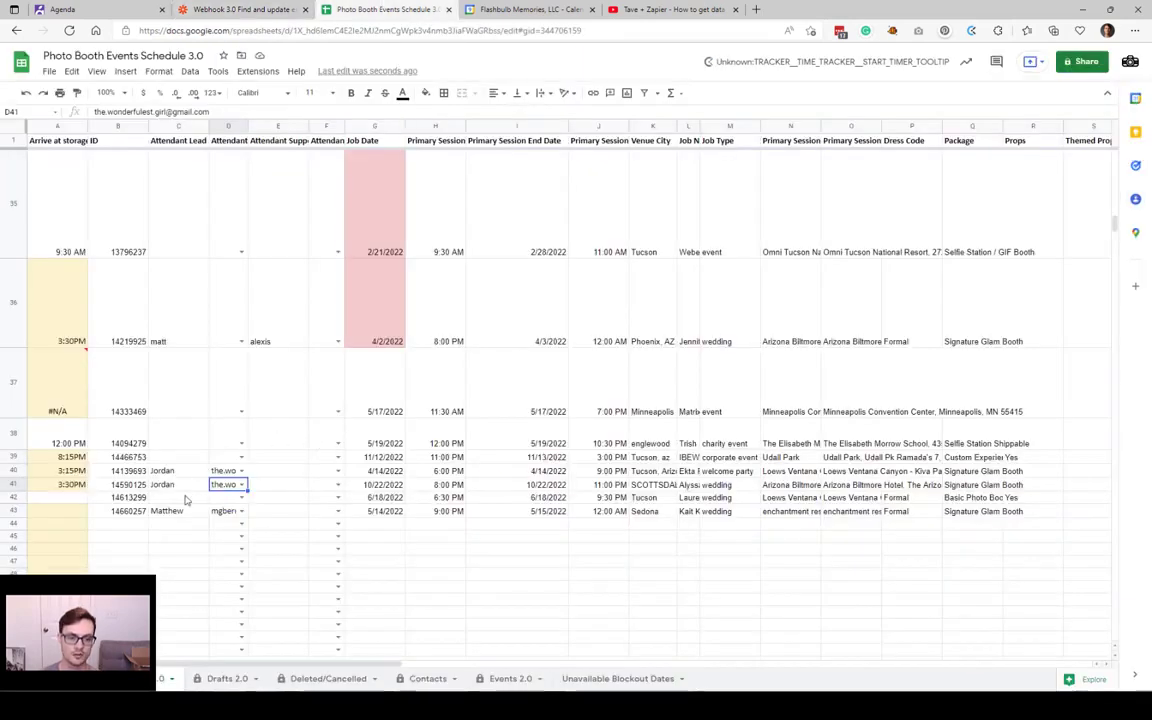
left_click_drag(175, 497, 303, 502)
left_click(248, 9)
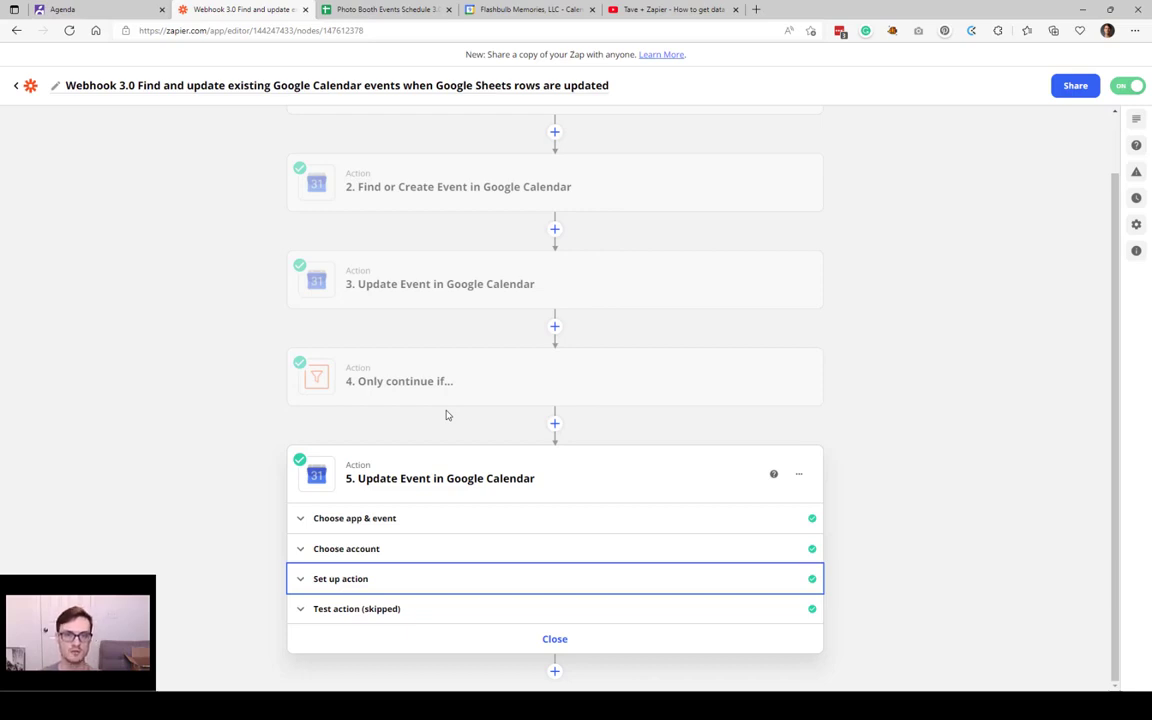
left_click(352, 6)
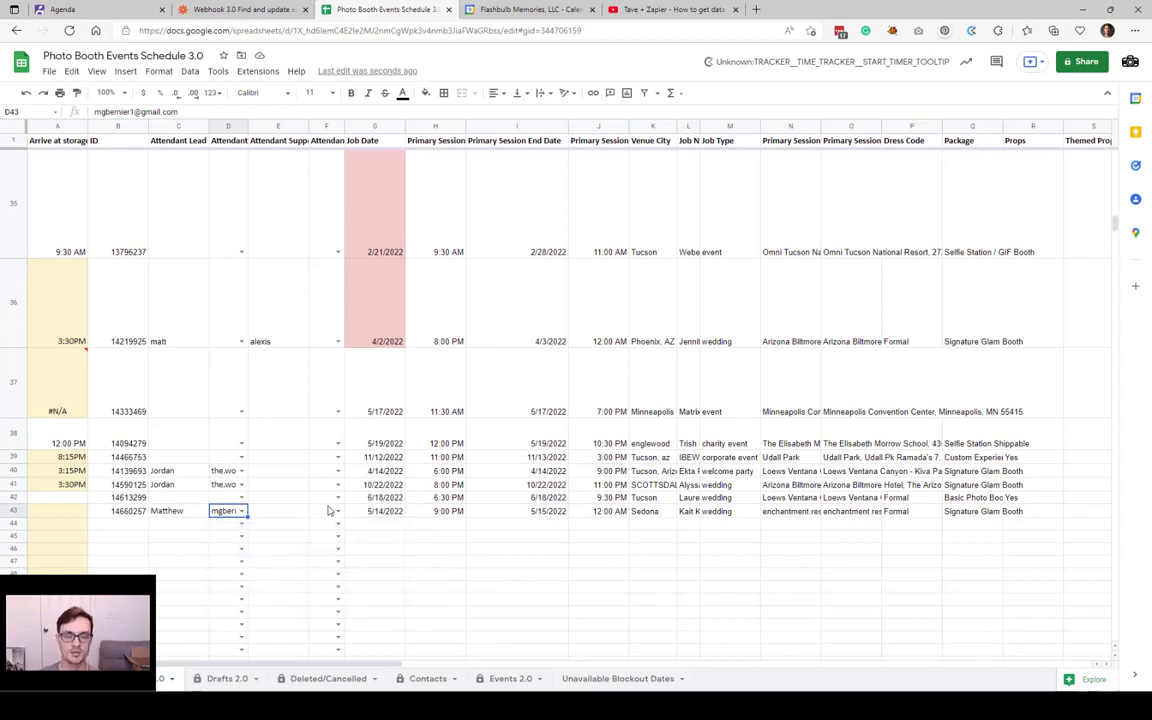
left_click(520, 8)
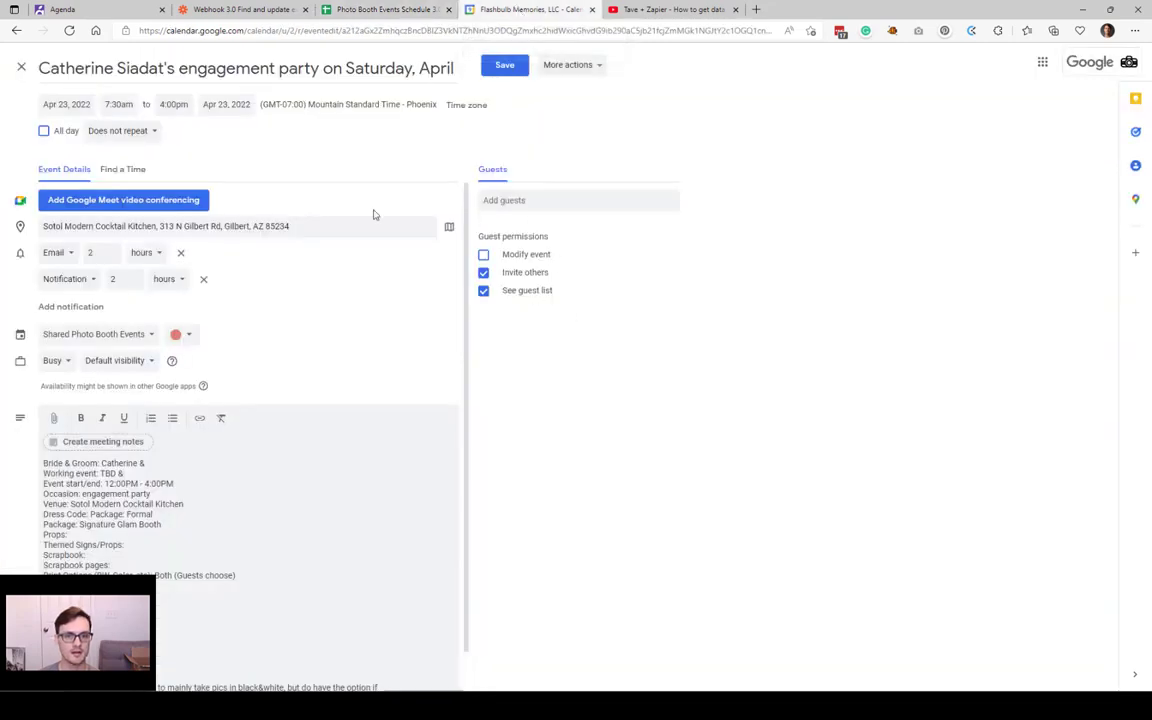
left_click(548, 199)
left_click(591, 159)
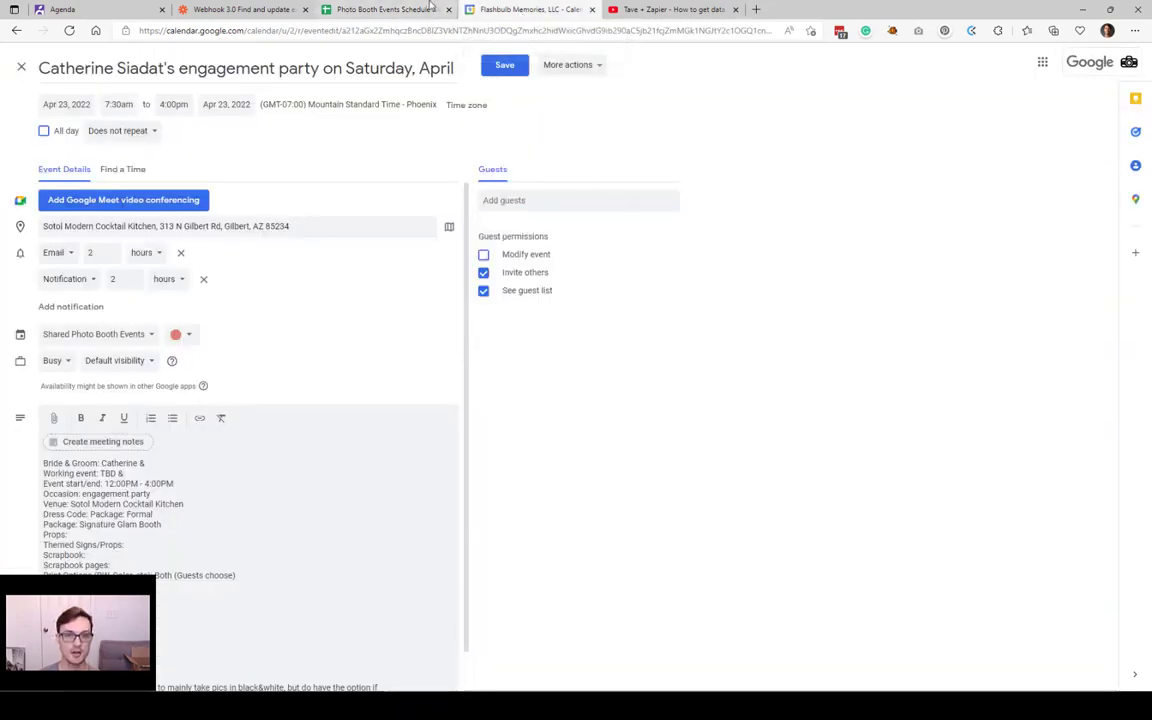
left_click(360, 9)
left_click(240, 9)
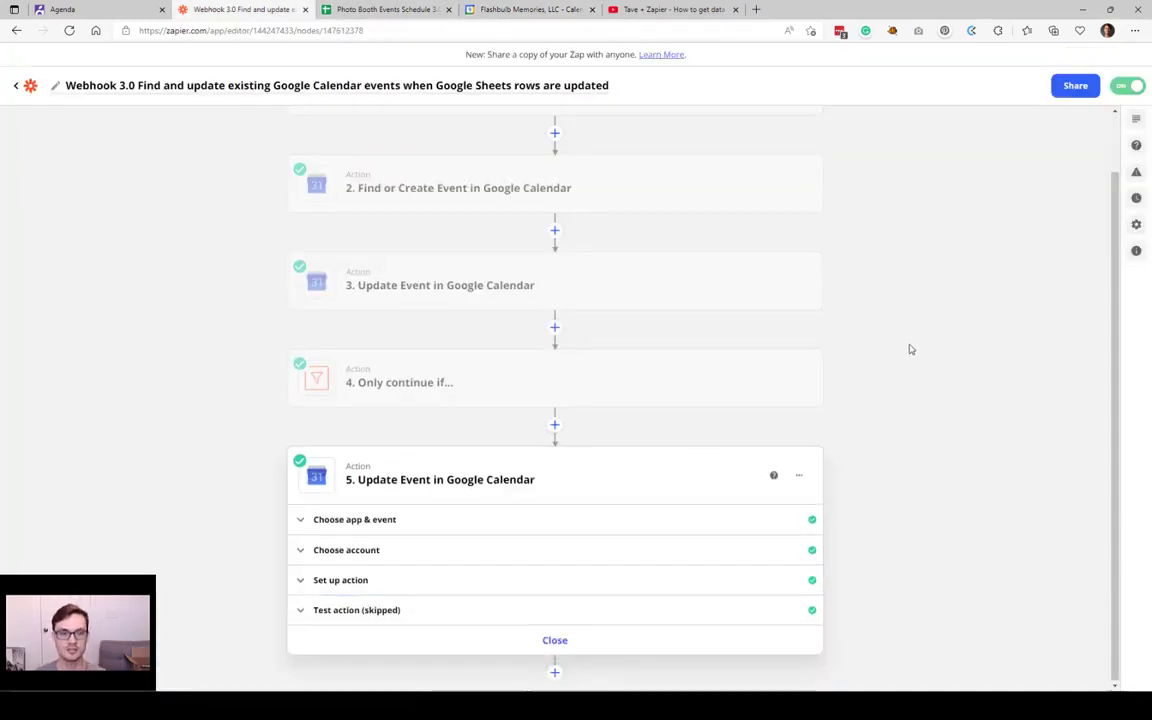
scroll(905, 355, "up", 1)
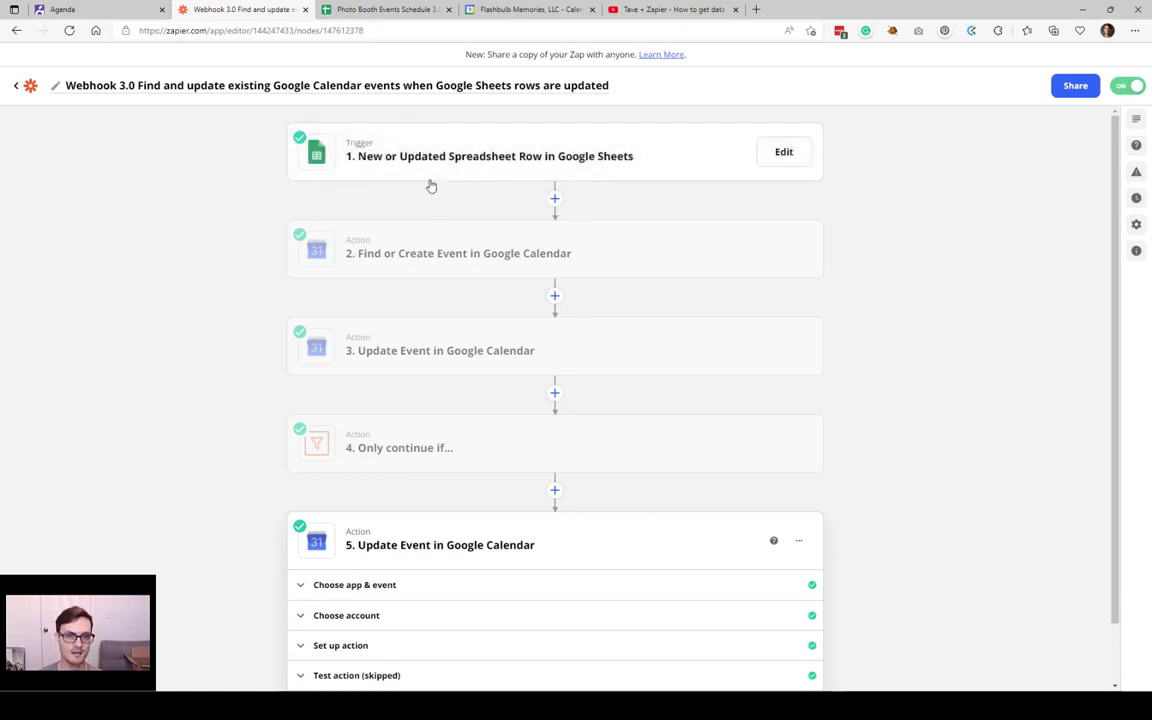
left_click(509, 10)
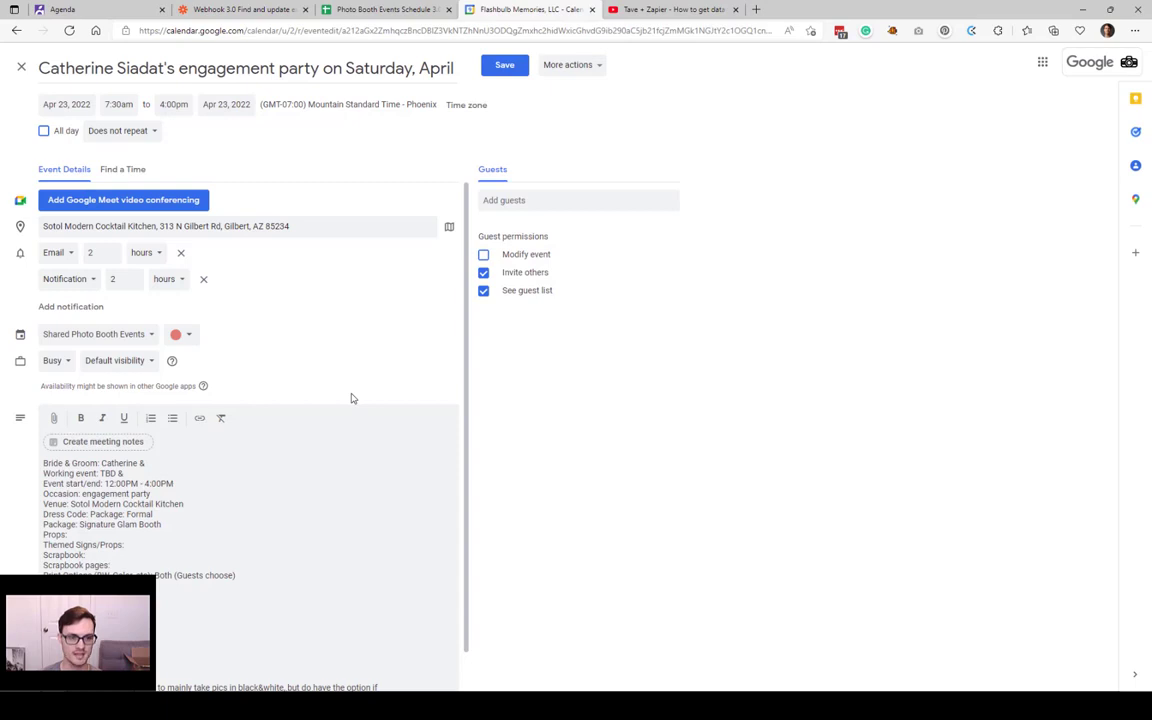
scroll(302, 255, "down", 1)
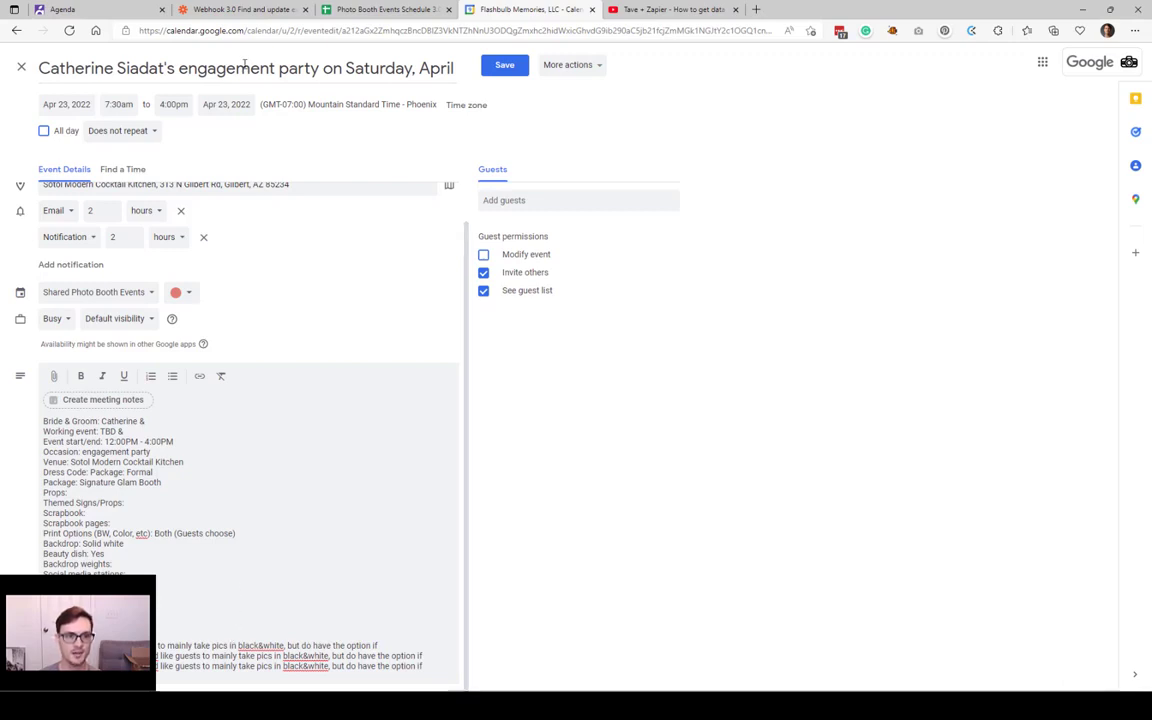
left_click_drag(421, 68, 460, 66)
left_click(368, 9)
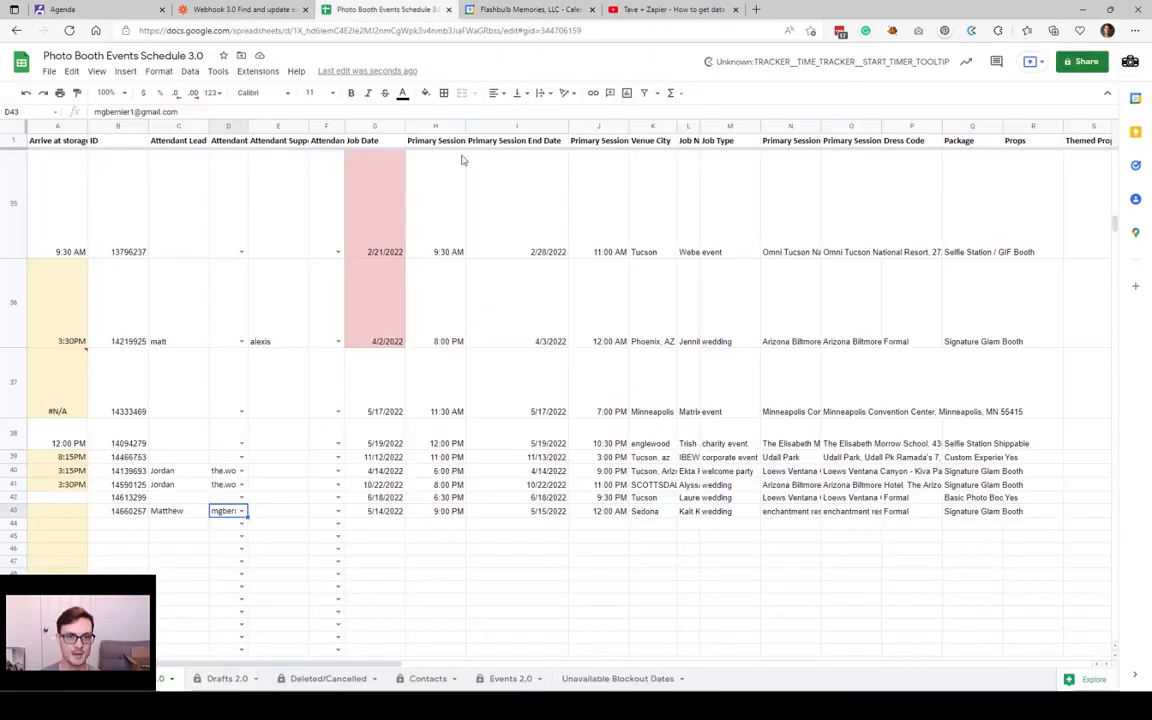
Step: Locate the 4/23/2022 engagement party job date in rows 18–19, then view Tave's Upcoming Agenda jobs
scroll(389, 469, "up", 15)
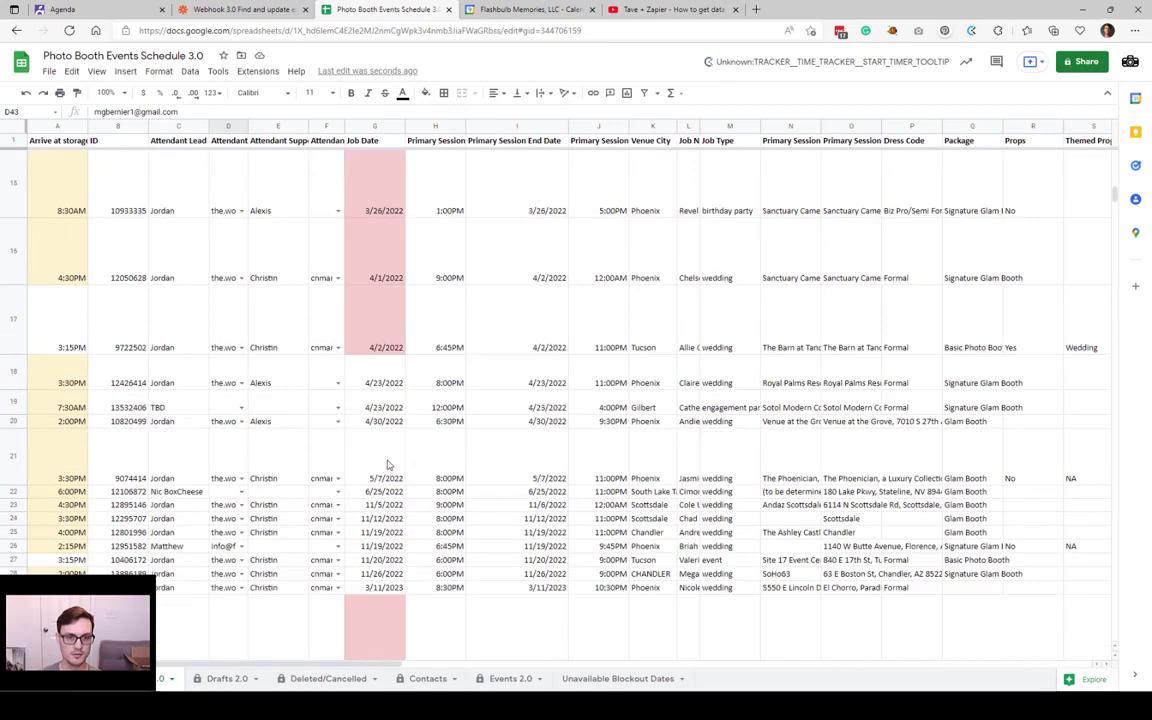
left_click(385, 380)
left_click(368, 376)
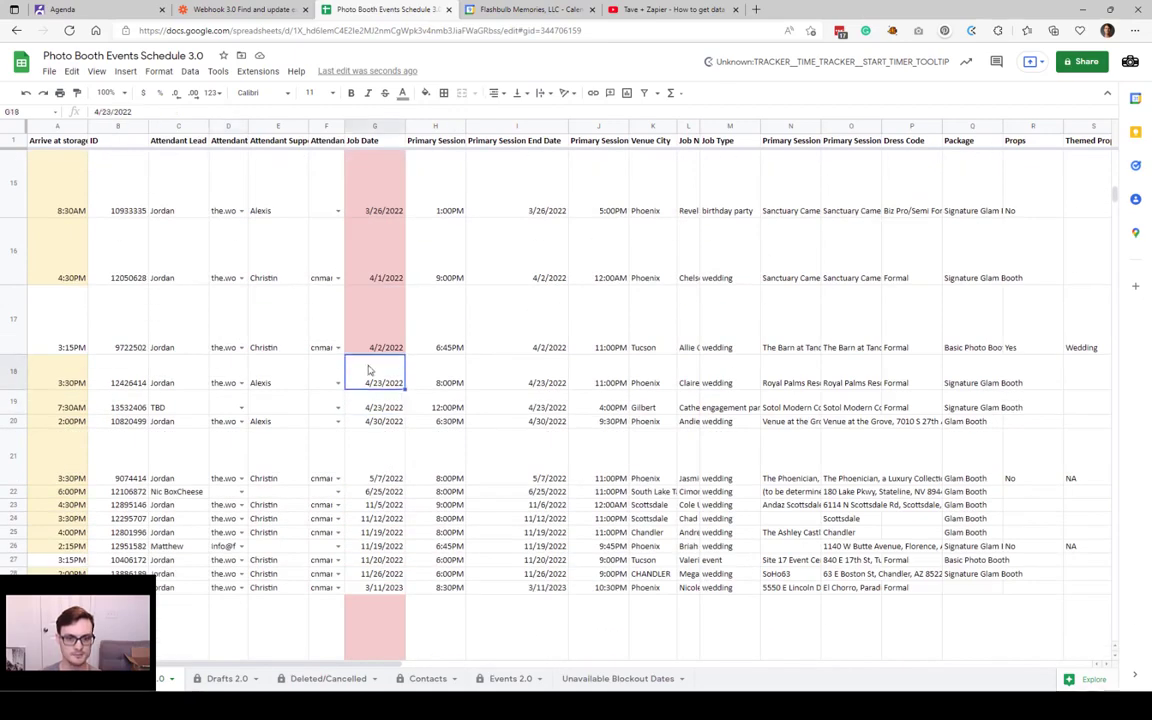
scroll(370, 370, "up", 3)
left_click(388, 541)
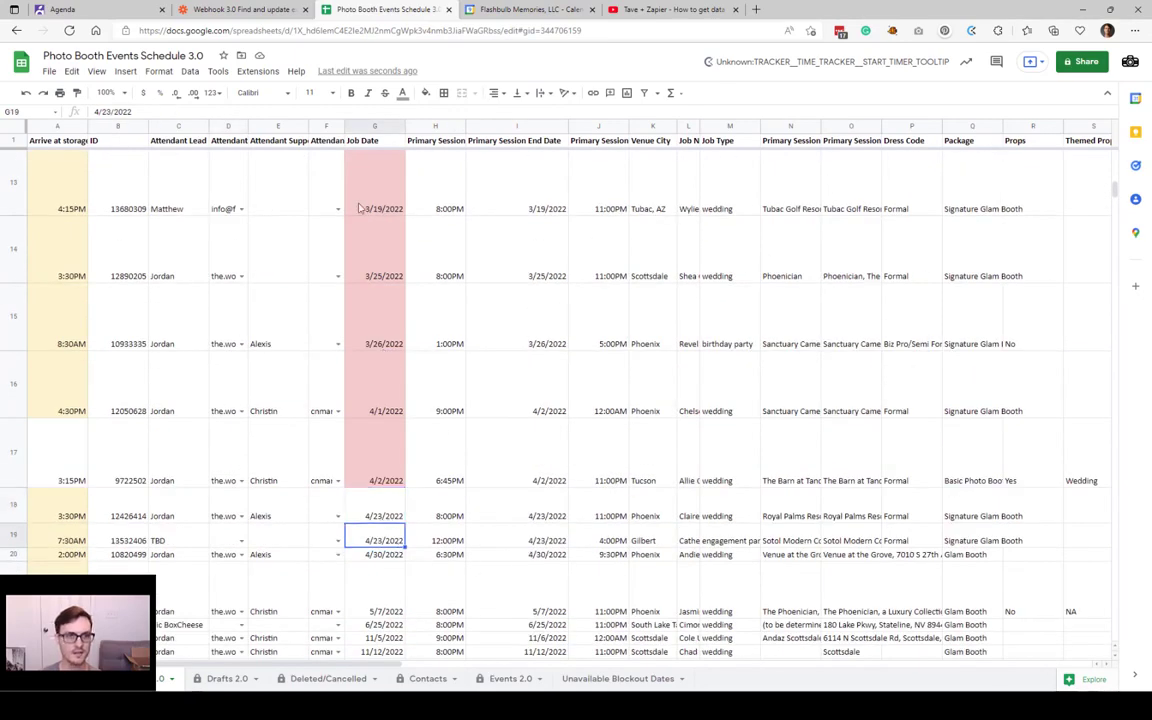
left_click(89, 8)
left_click(60, 345)
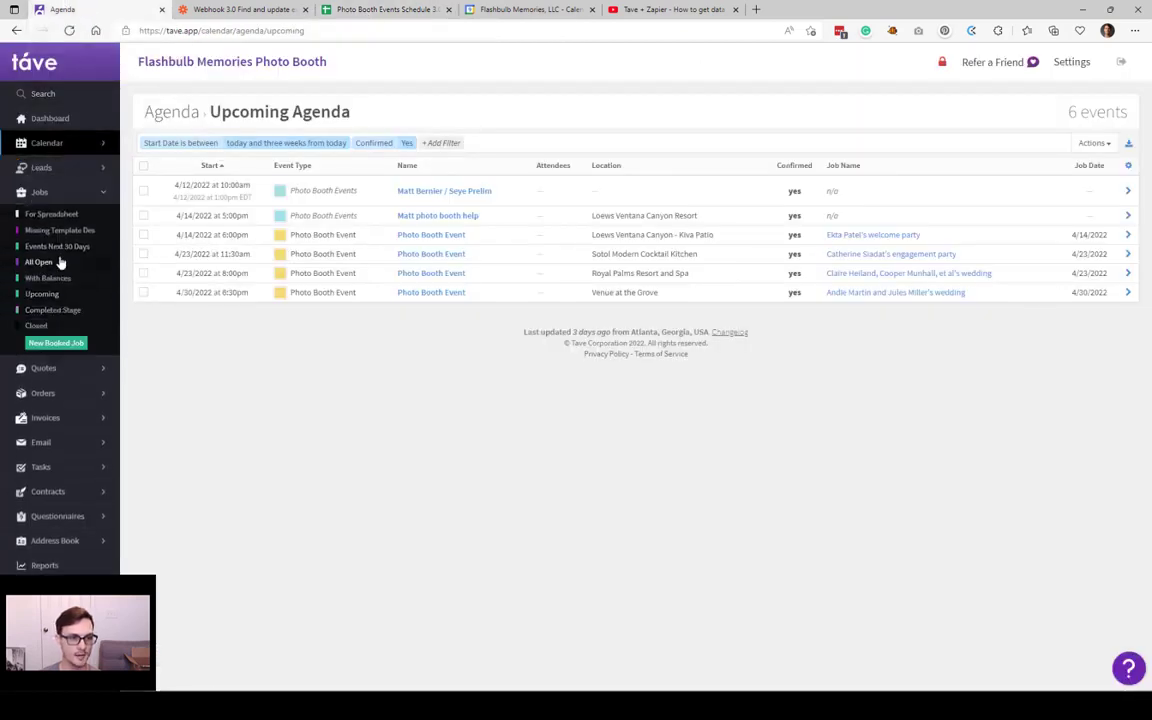
Step: Open the engagement party job from Tave's list of open jobs
left_click(50, 262)
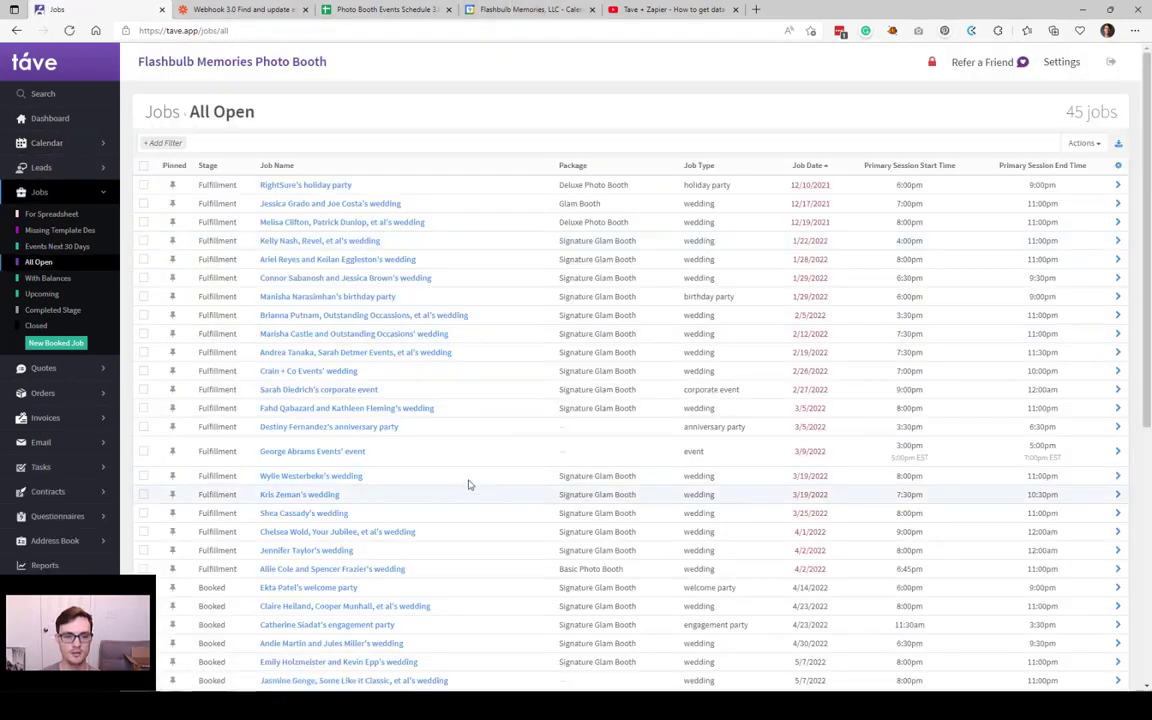
left_click(373, 626)
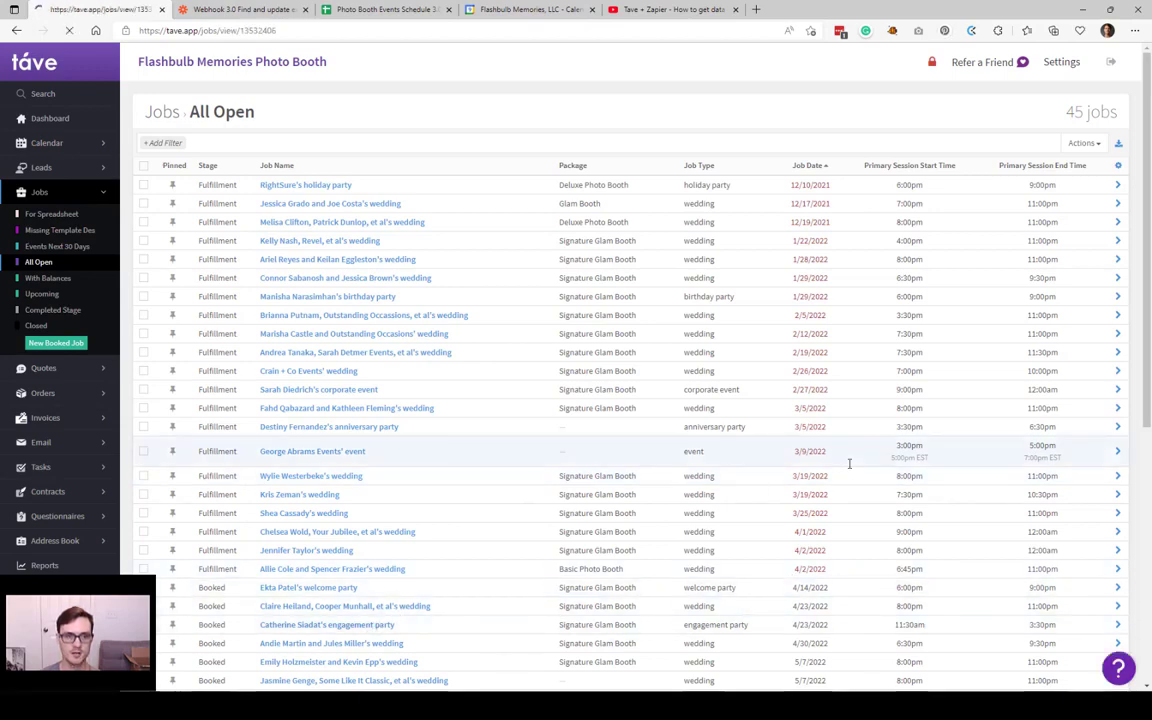
scroll(953, 243, "down", 10)
scroll(953, 243, "up", 3)
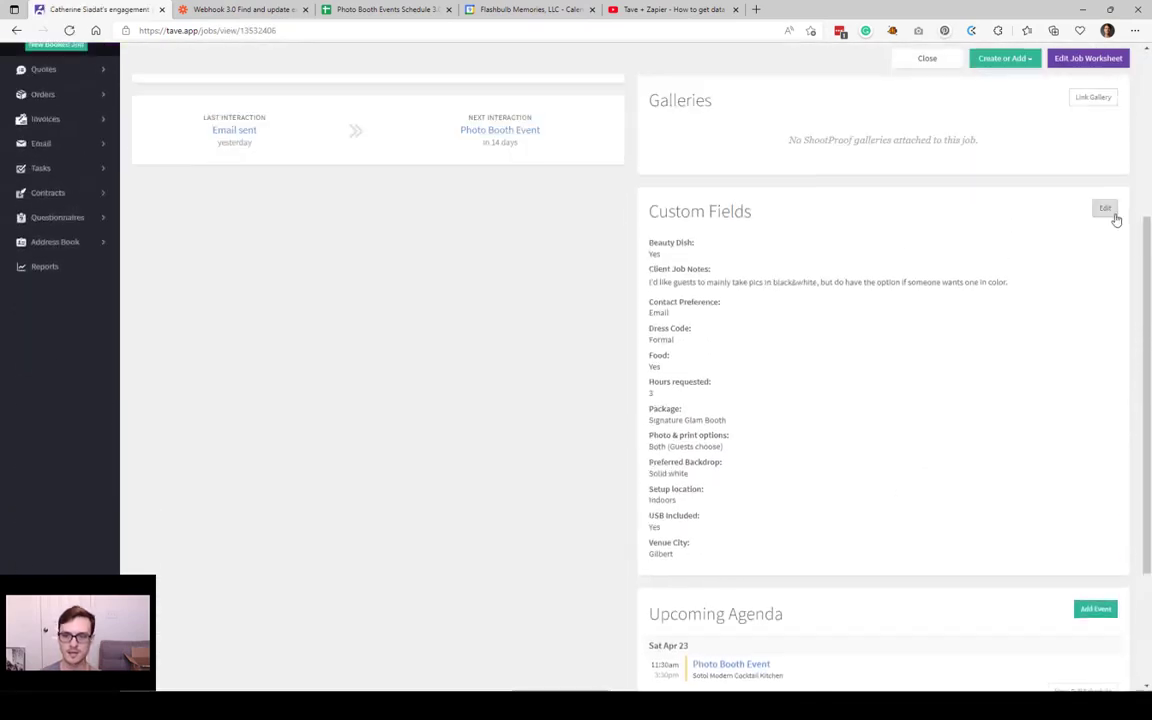
Step: In the job's custom fields, set In or Out of State to In State and add internal notes 'Test notes'
left_click(1110, 213)
scroll(613, 224, "down", 4)
scroll(533, 386, "down", 1)
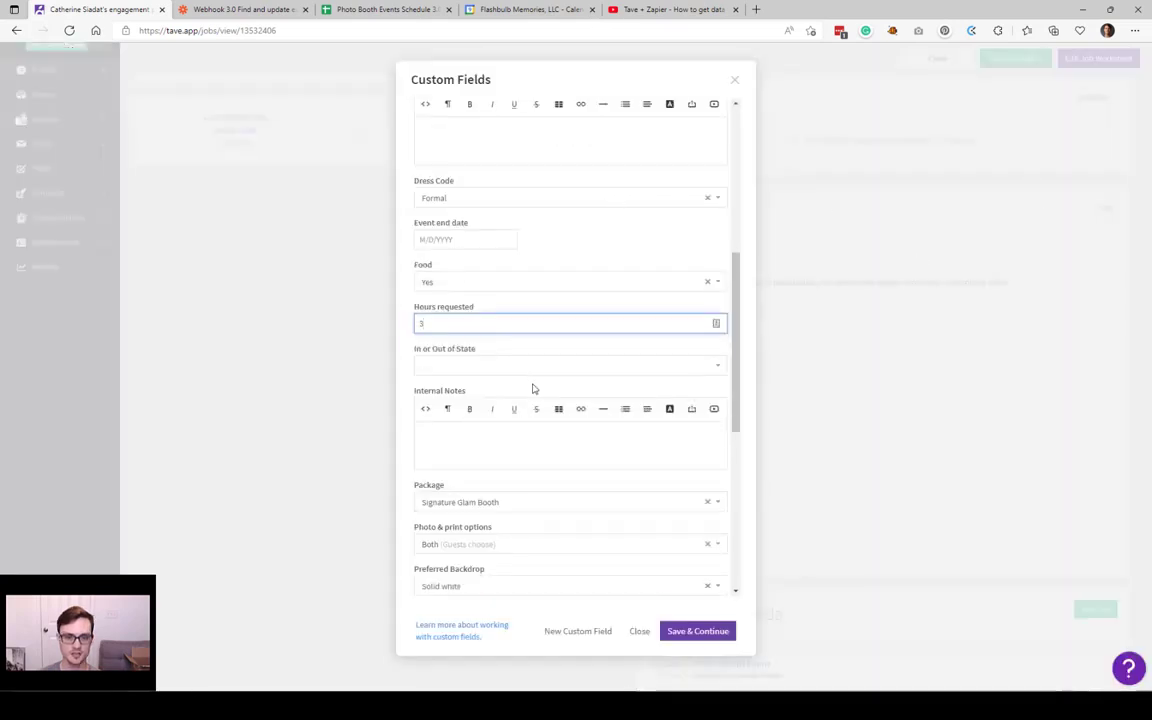
left_click(527, 368)
left_click(509, 405)
left_click(533, 445)
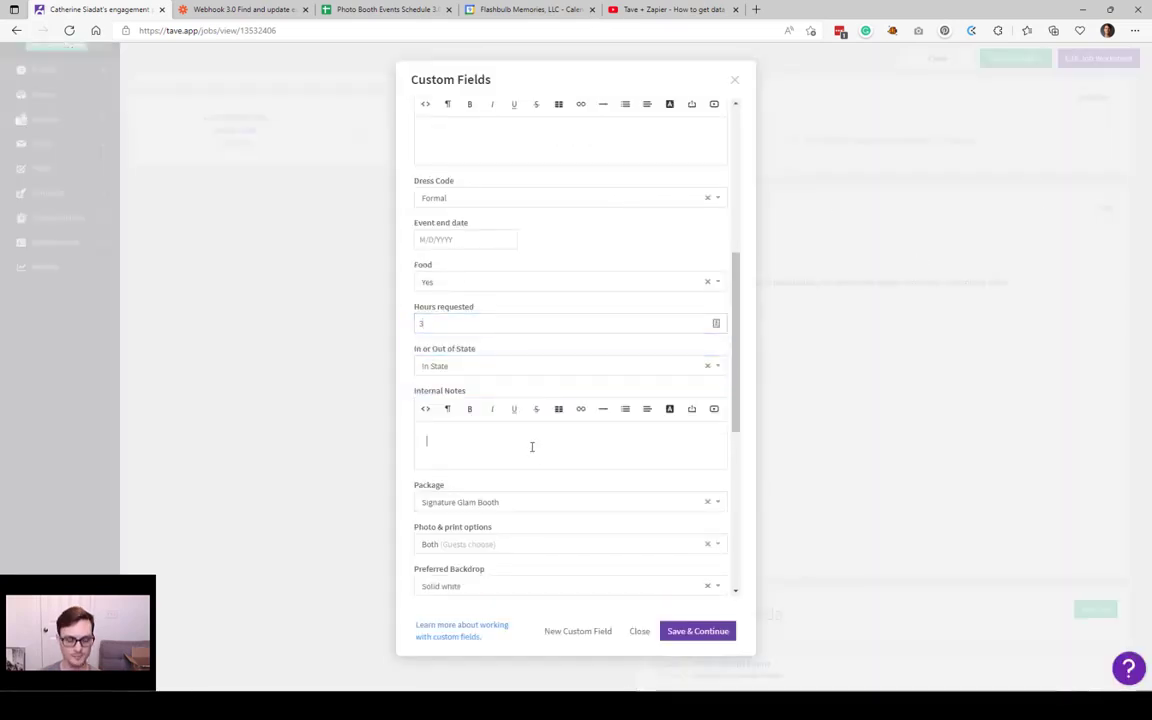
type("Test notes")
key("Tab")
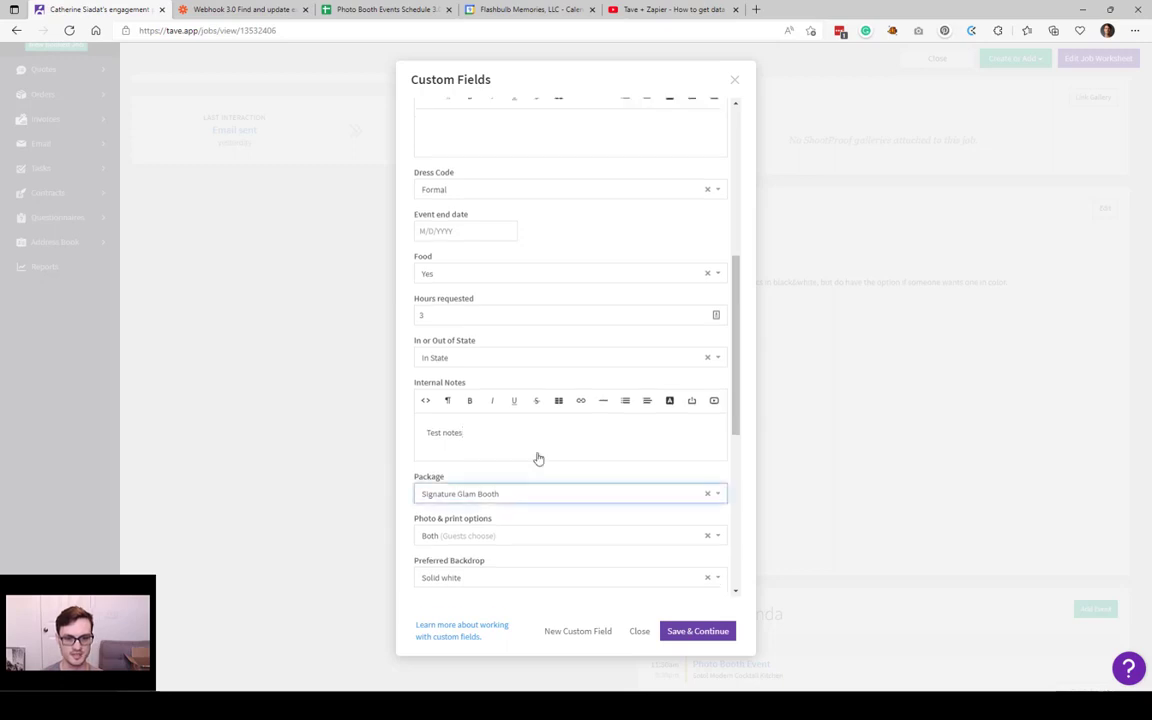
Step: Set Props and Weights Needed to No, fill in day-of contact info, and save the custom fields
scroll(545, 420, "down", 4)
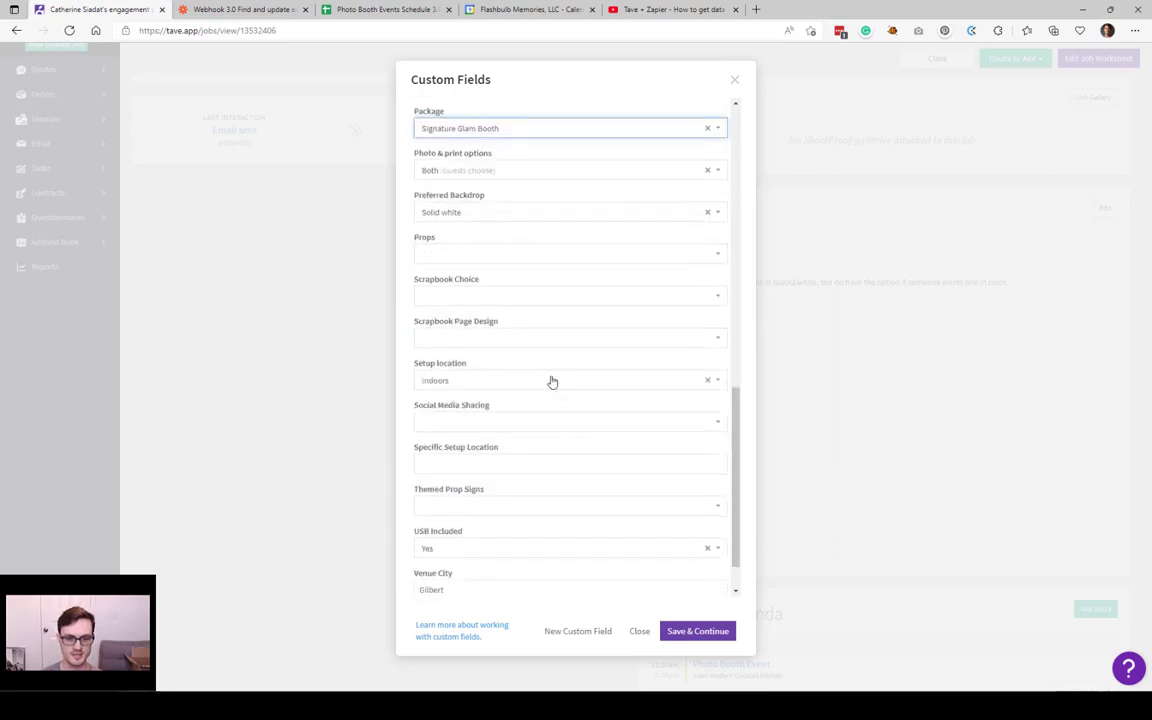
left_click(508, 256)
left_click(520, 290)
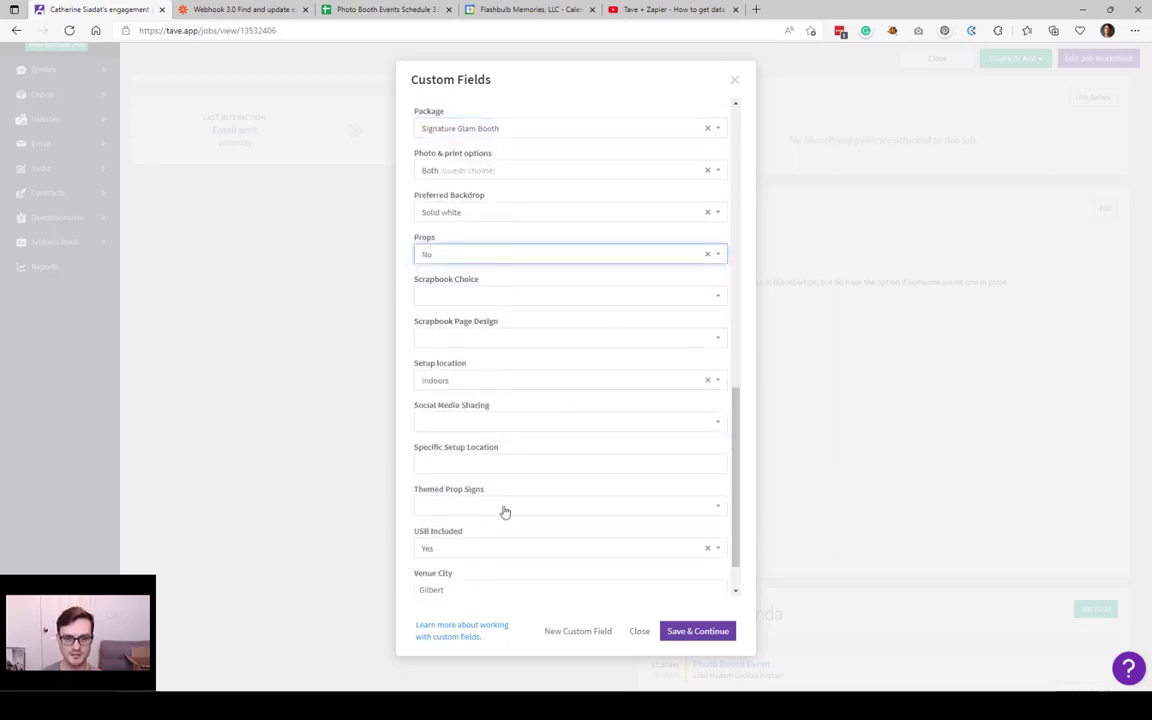
scroll(514, 501, "down", 1)
scroll(571, 504, "up", 1)
scroll(548, 540, "down", 1)
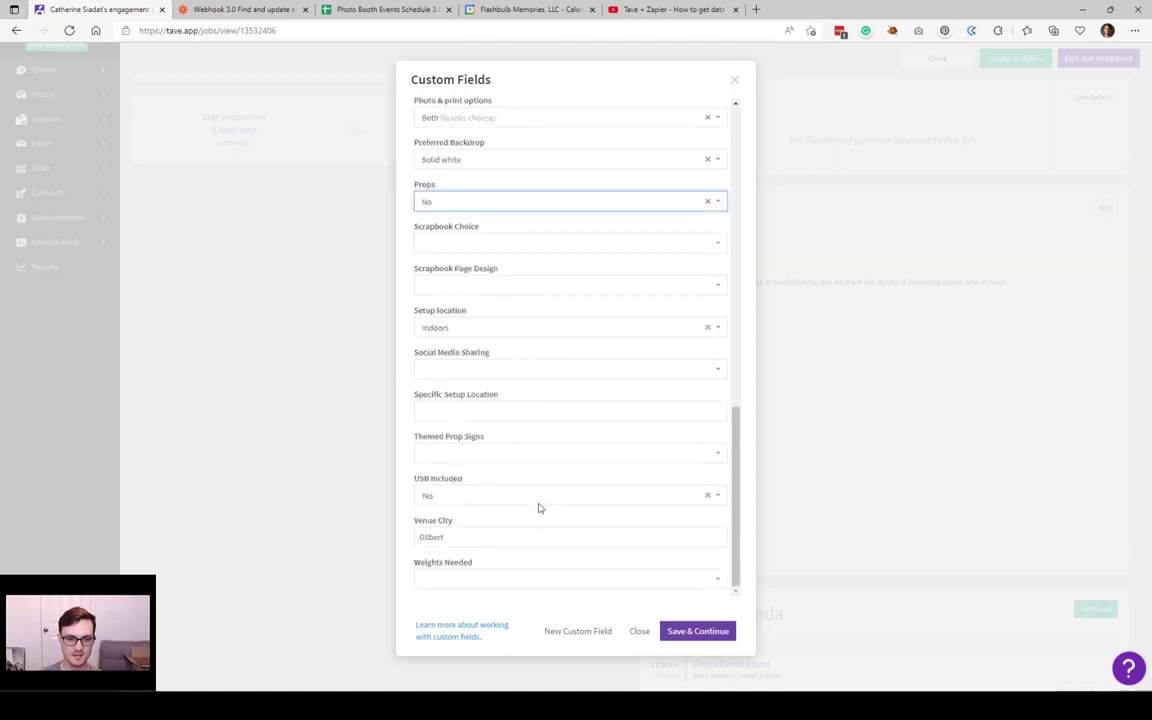
left_click(486, 580)
left_click(468, 617)
scroll(594, 504, "up", 4)
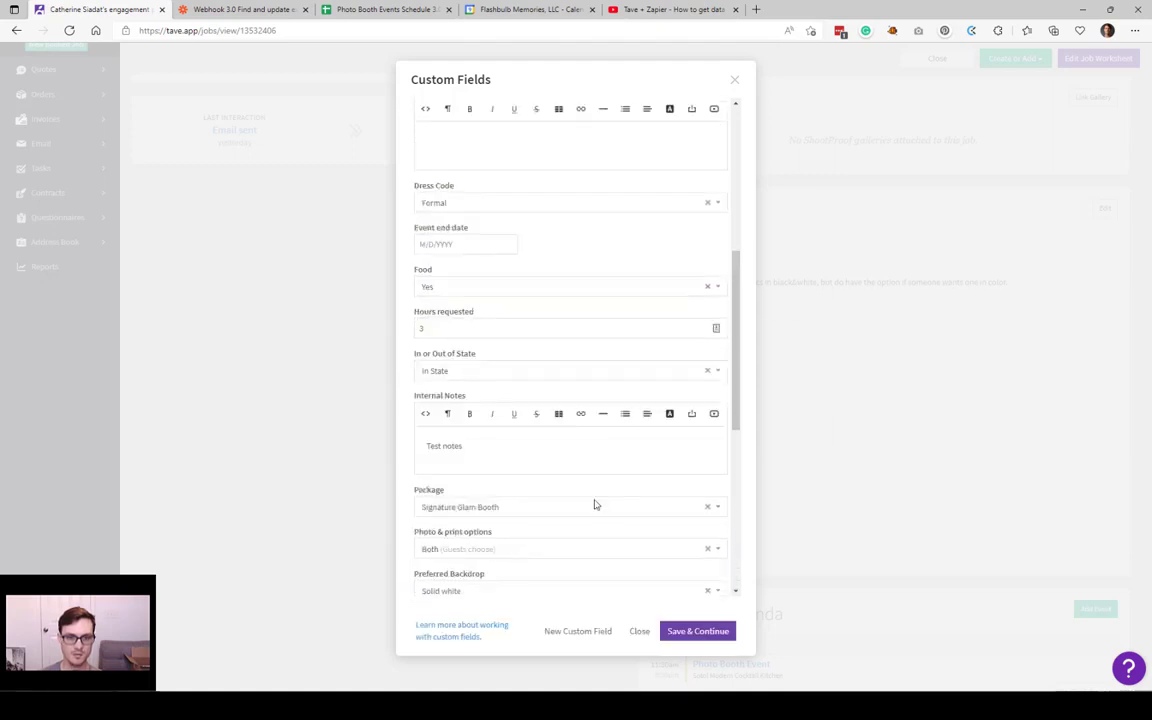
scroll(576, 470, "up", 4)
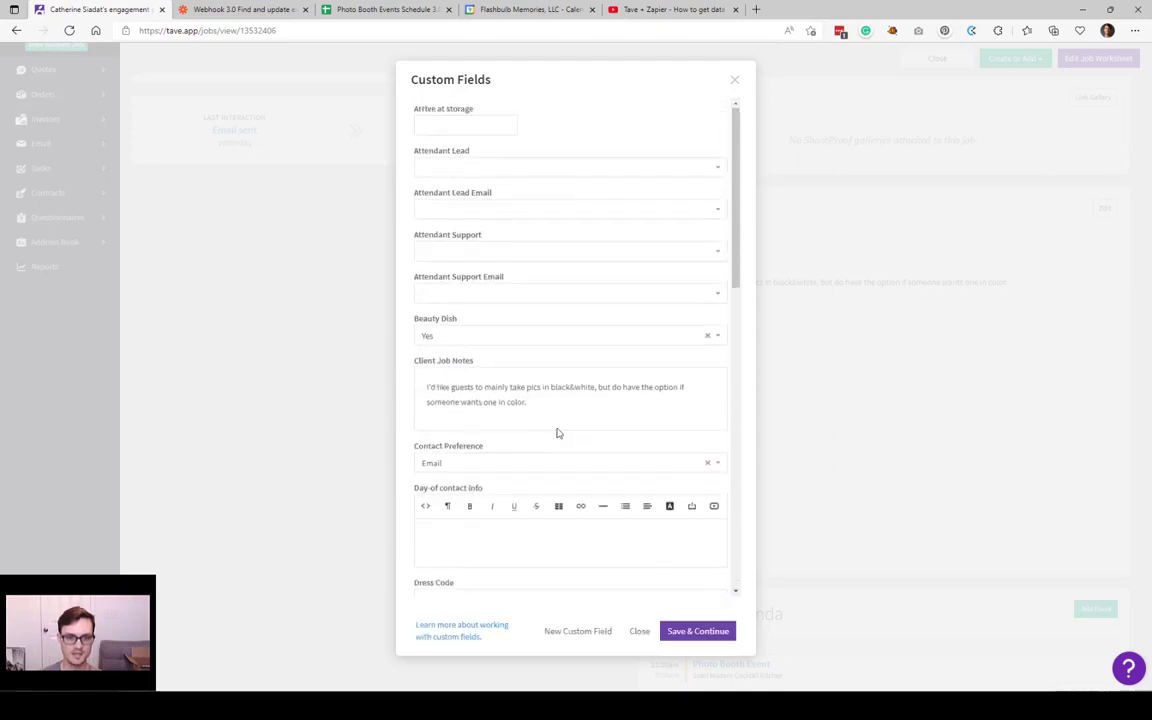
left_click(474, 537)
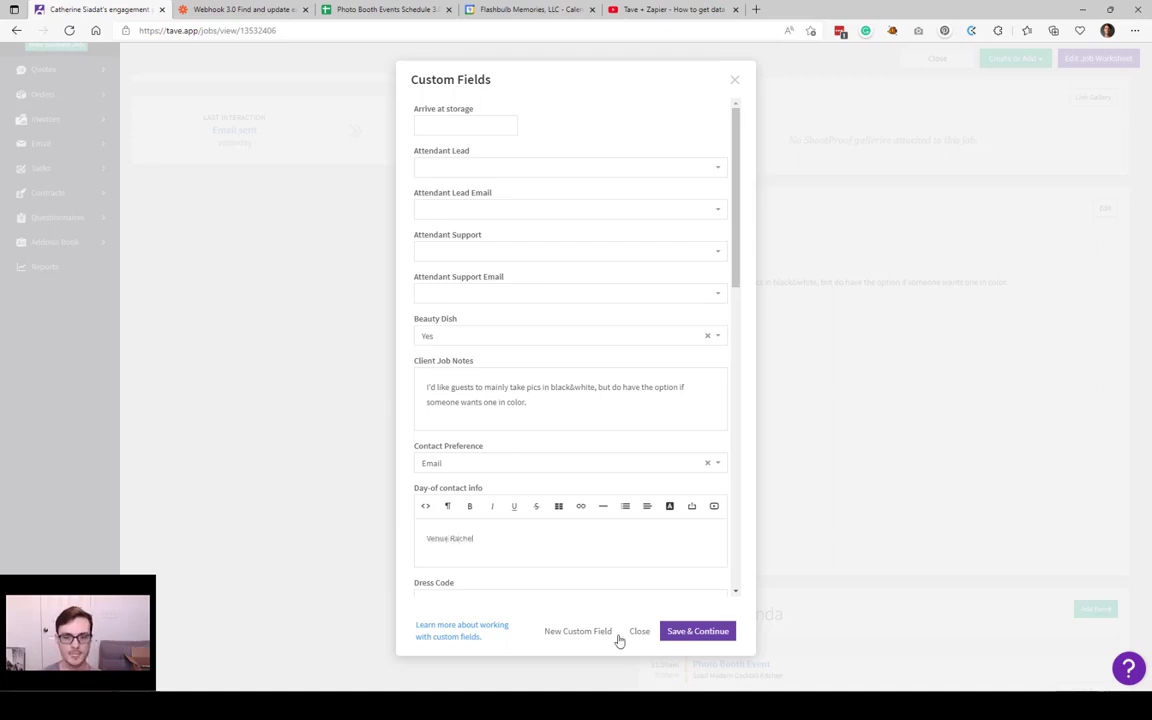
left_click(690, 631)
scroll(848, 458, "up", 3)
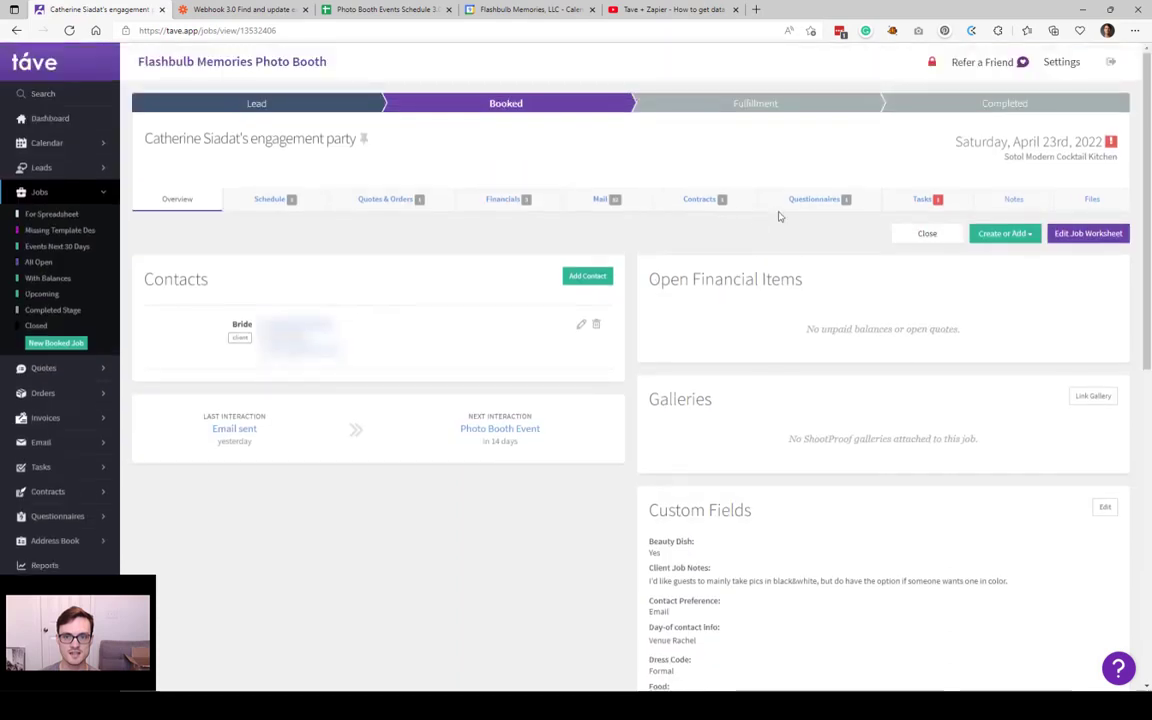
Step: Add a task named 'test' to the job's Setup list and tick it complete
left_click(918, 200)
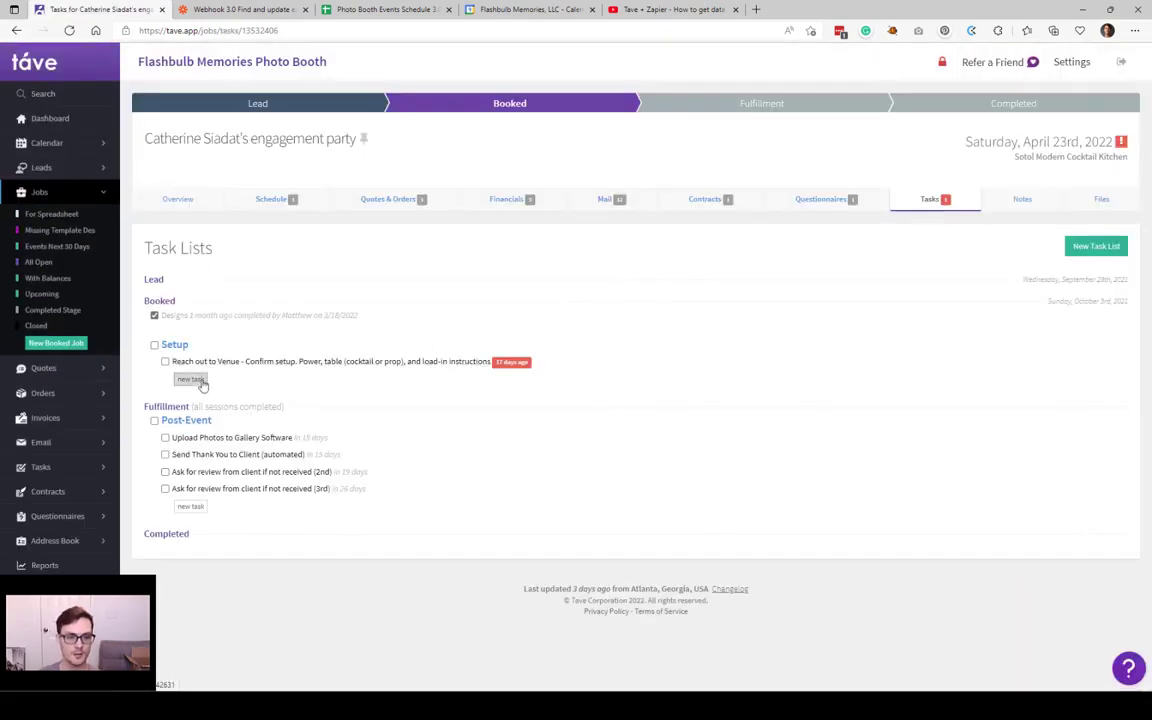
left_click(196, 381)
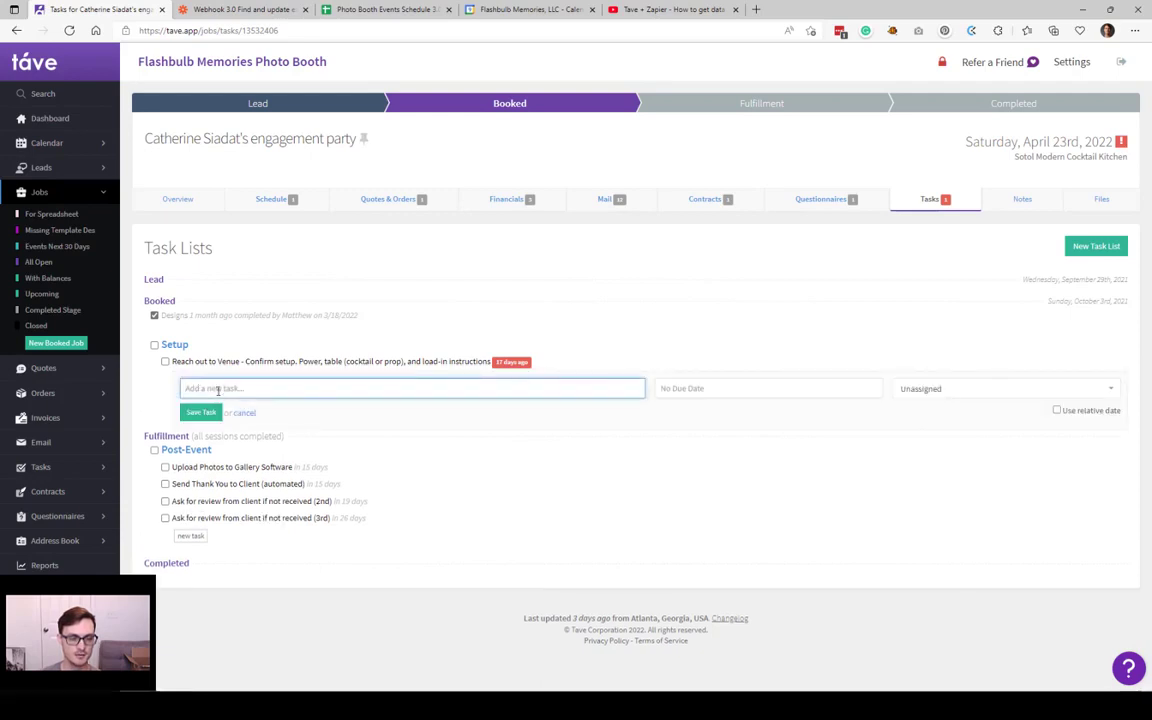
type("test")
key("Return")
left_click(165, 379)
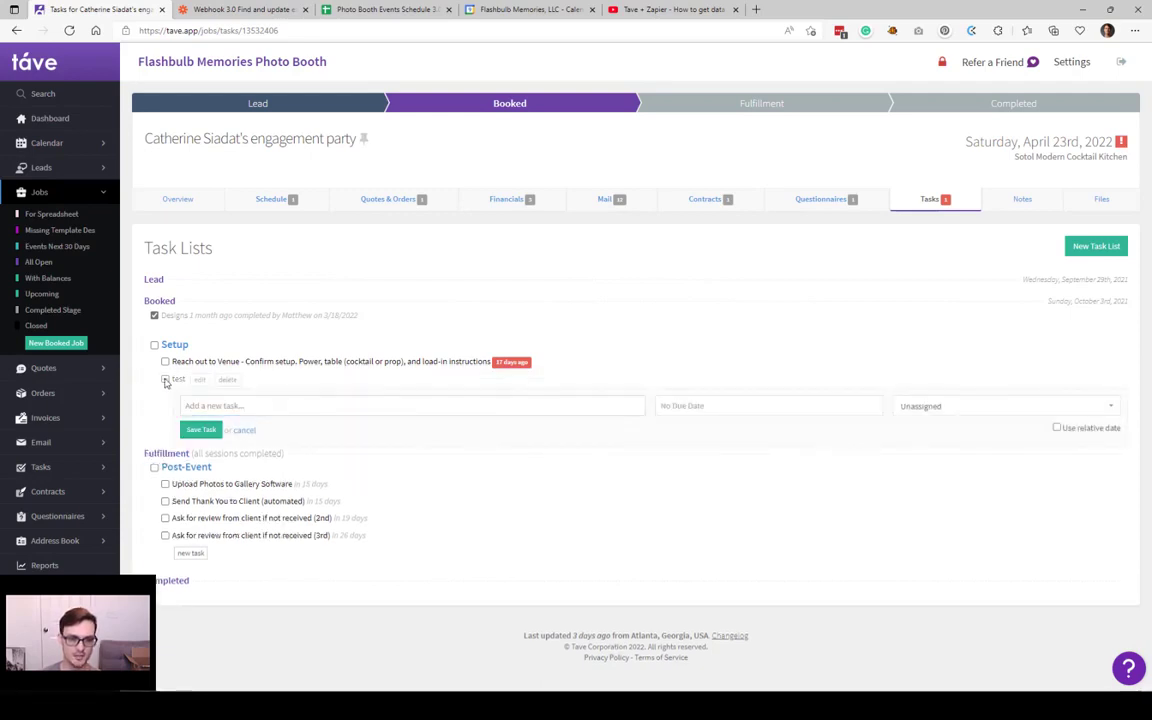
left_click(368, 9)
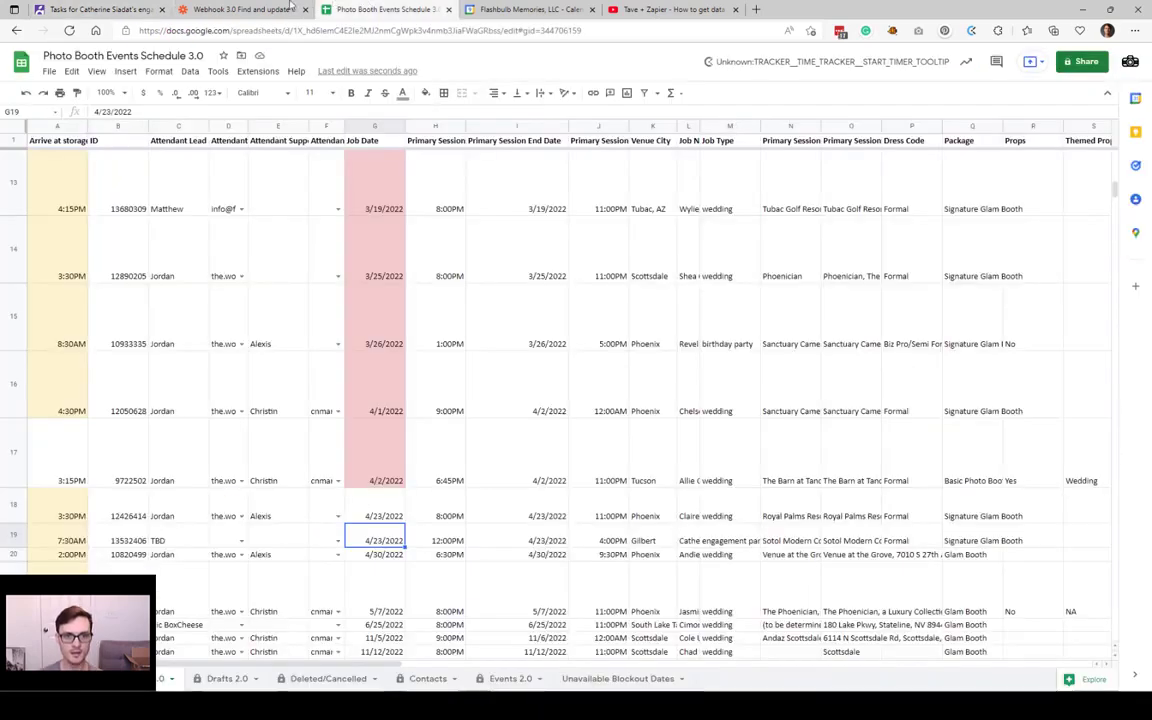
Step: Return to the events schedule spreadsheet and check the engagement party's updated start time
left_click(262, 10)
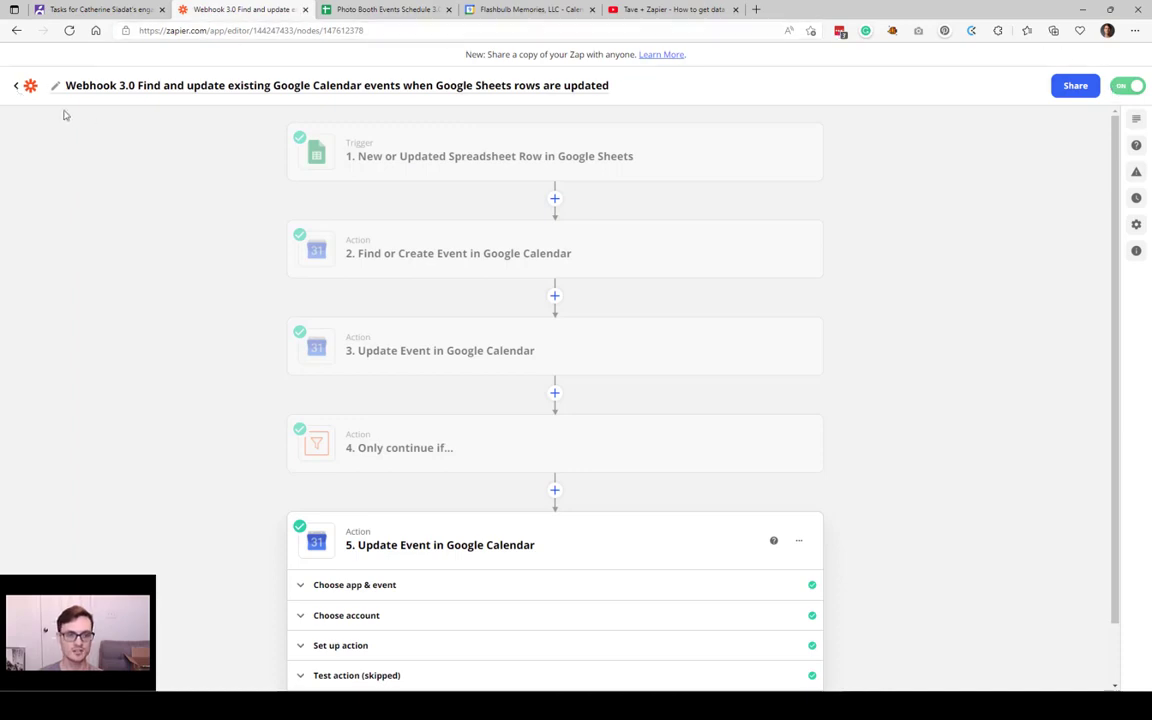
left_click(16, 85)
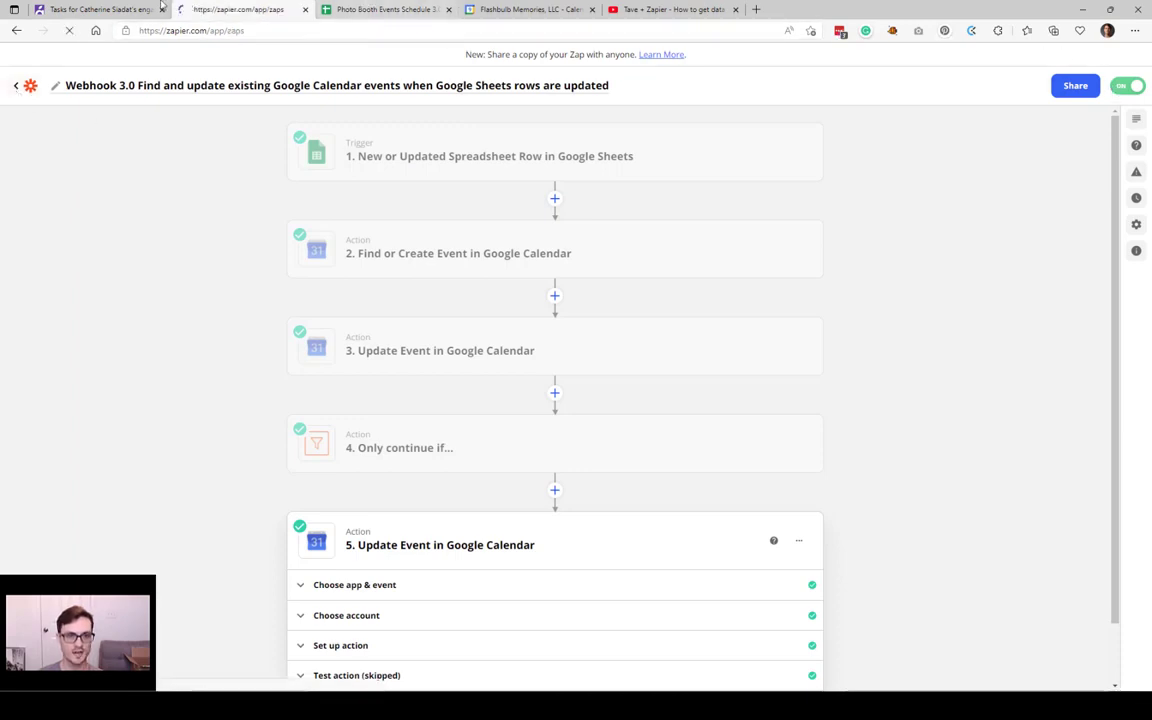
left_click(100, 10)
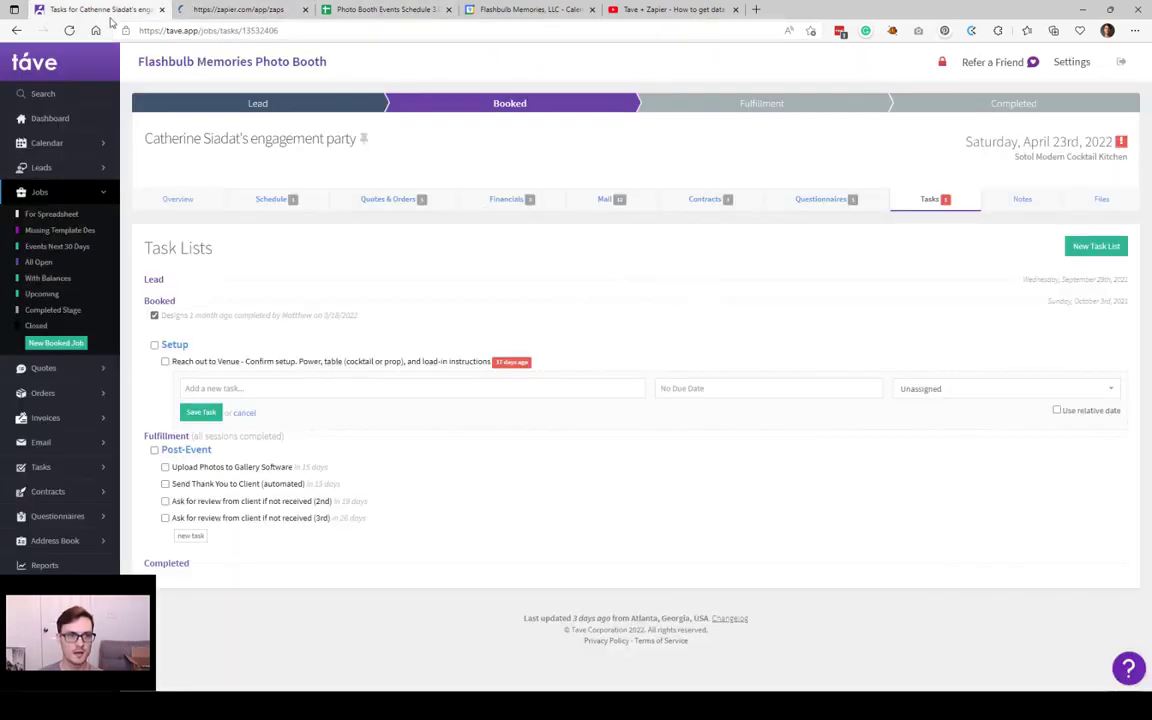
left_click(384, 10)
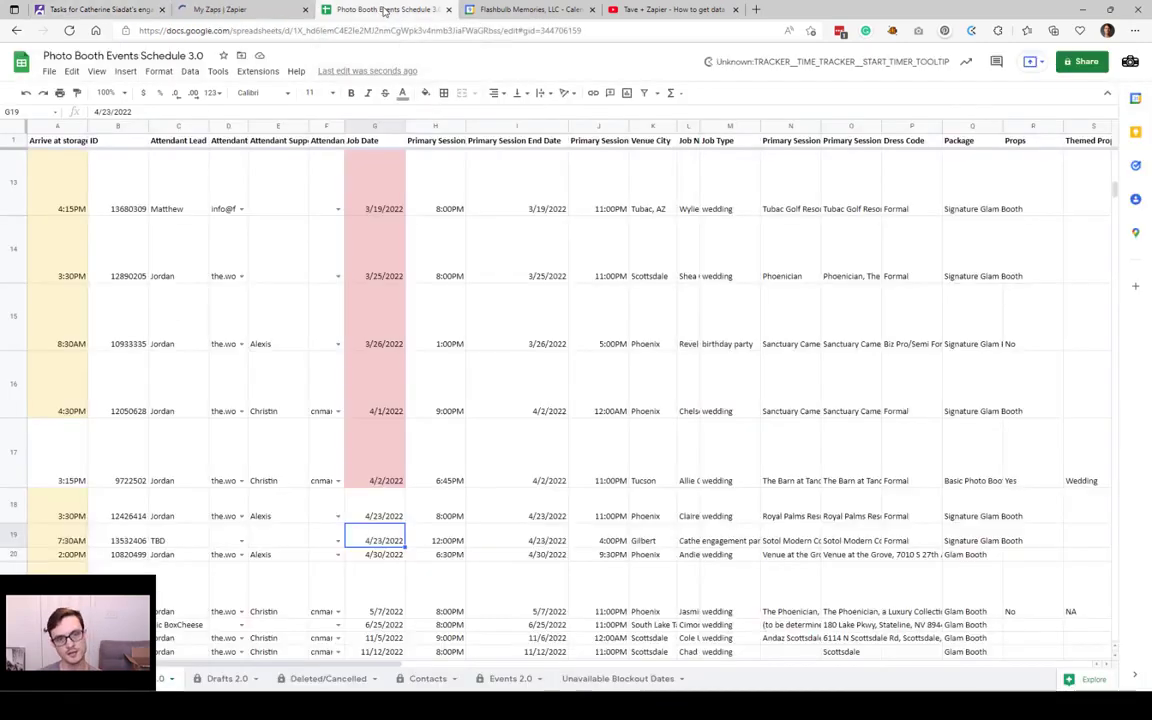
left_click(500, 508)
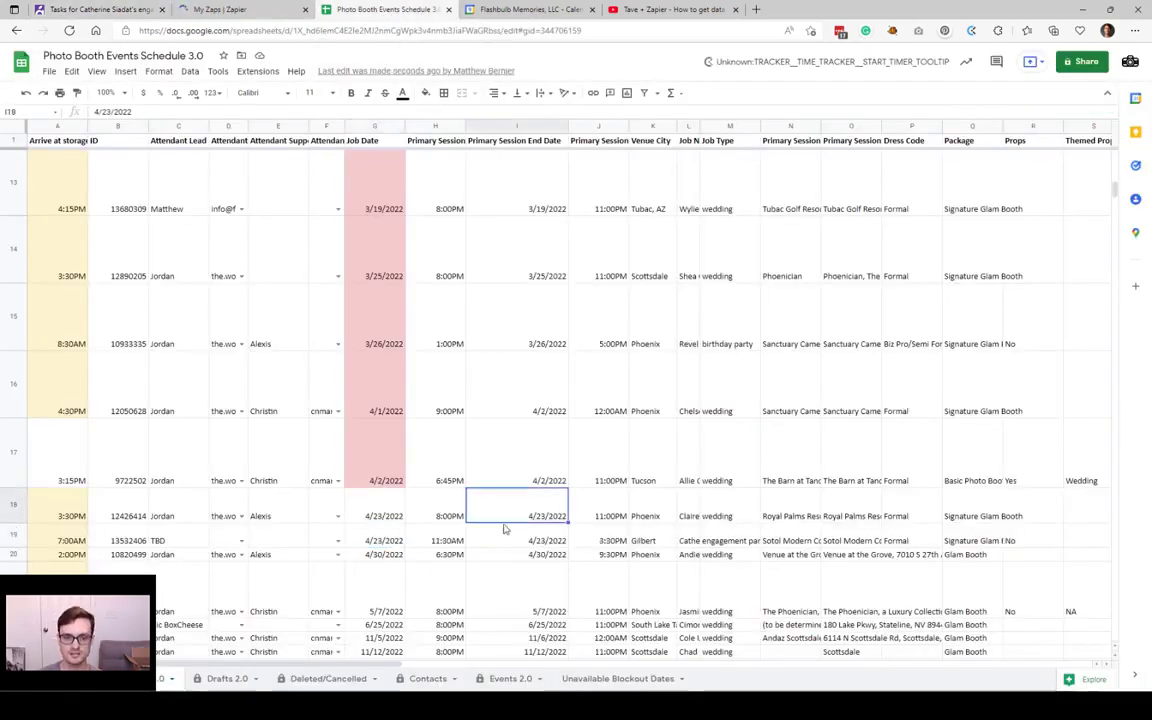
left_click(464, 542)
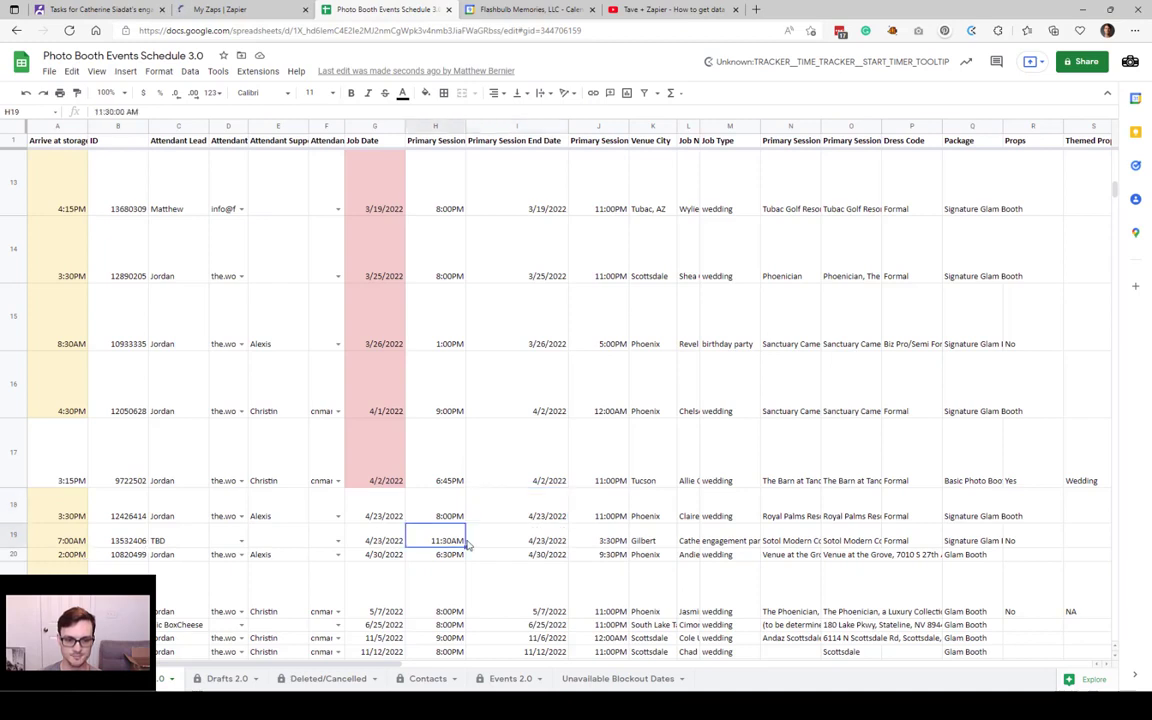
Step: Enter the attendant lead's name in C19 and accept the suggested e-mail in D19
left_click(172, 541)
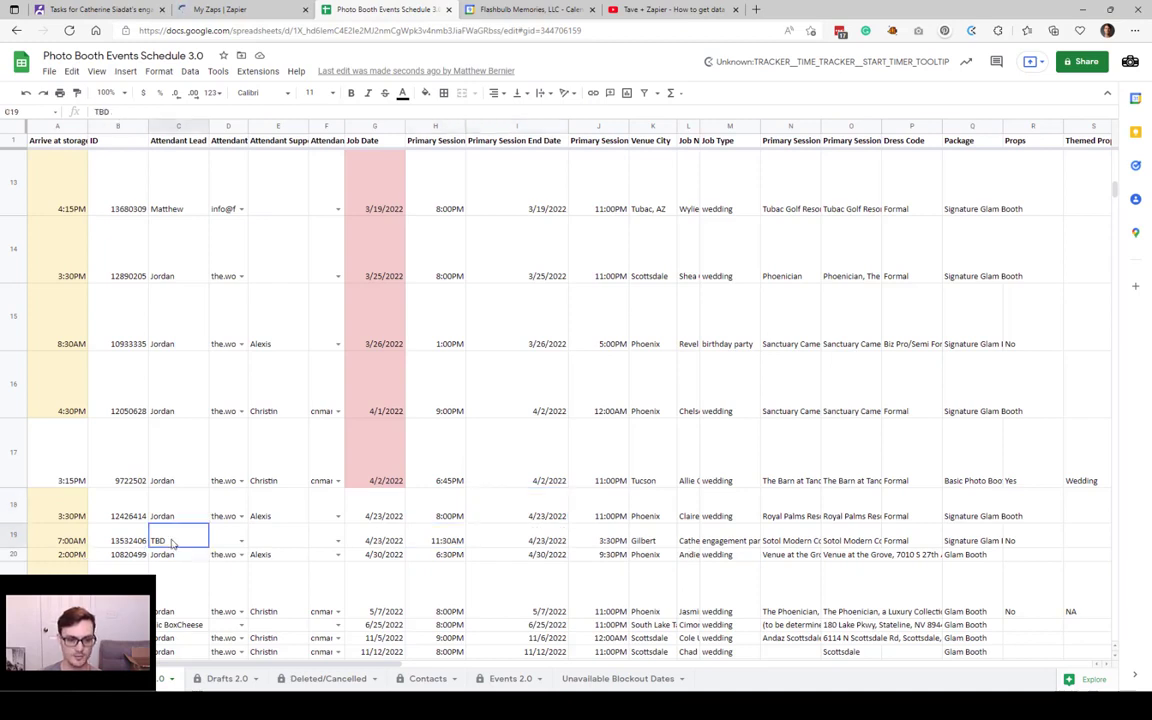
type("Matt")
key("Tab")
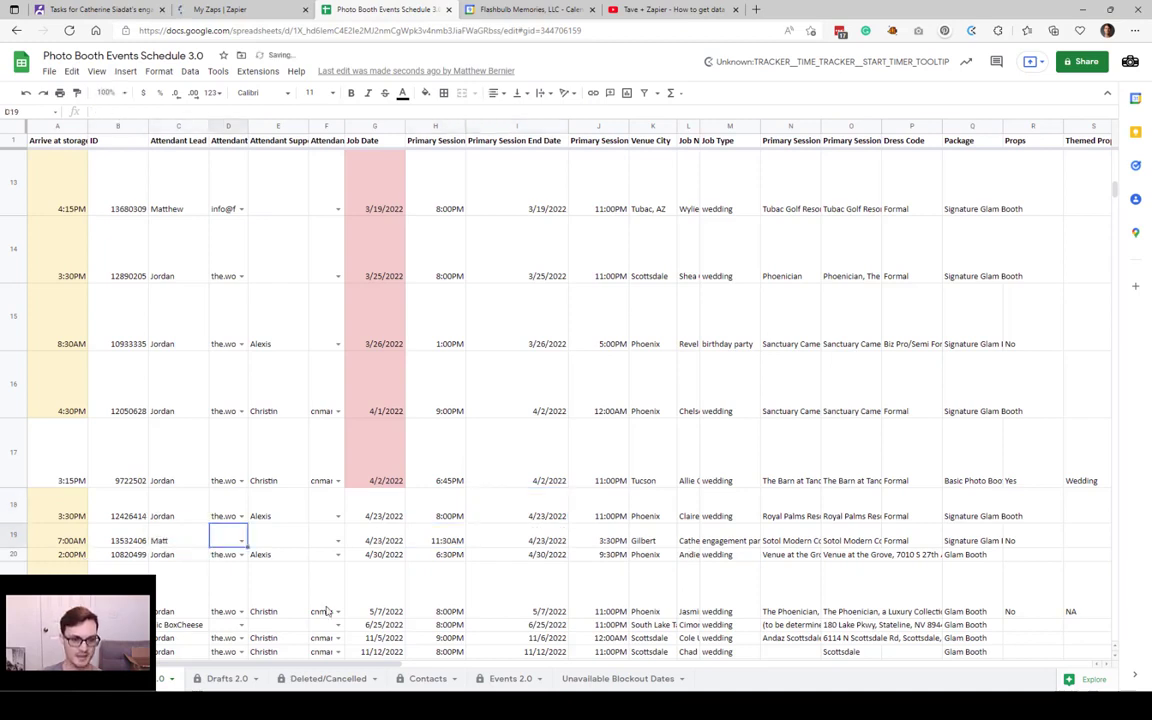
type("mg")
left_click(260, 559)
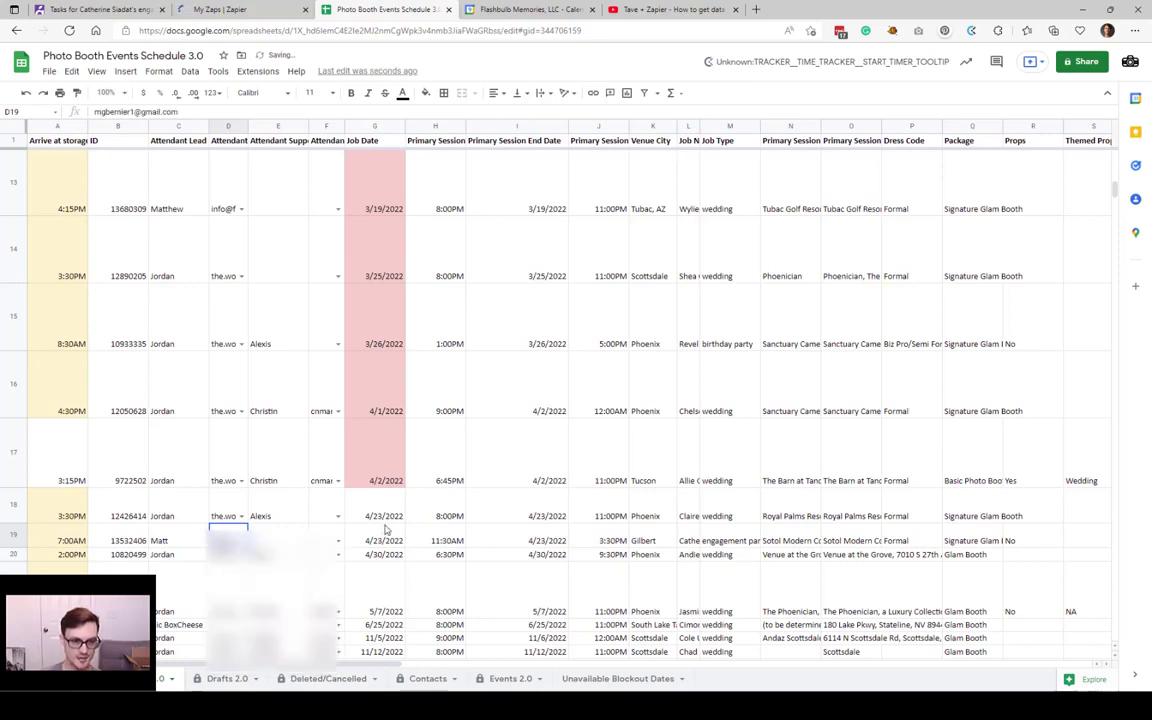
Step: Review row 19's start time, end date, internal notes and setup location
left_click(462, 544)
left_click(540, 541)
scroll(540, 543, "right", 5)
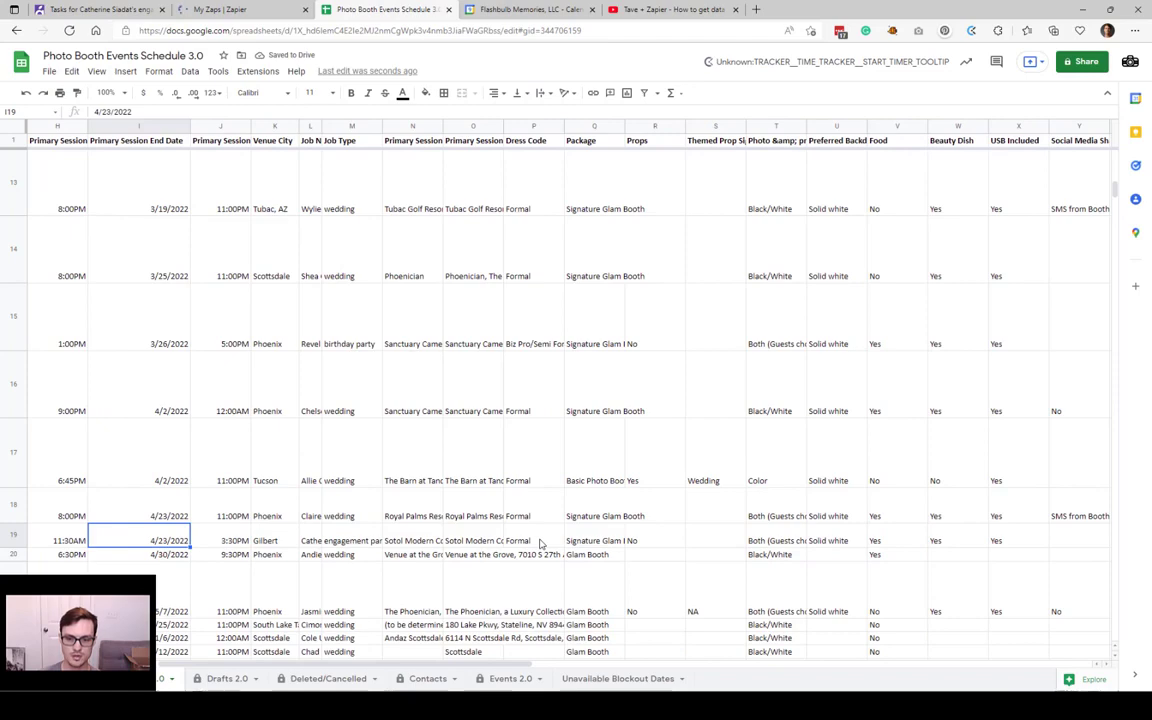
scroll(540, 543, "right", 3)
scroll(540, 545, "right", 3)
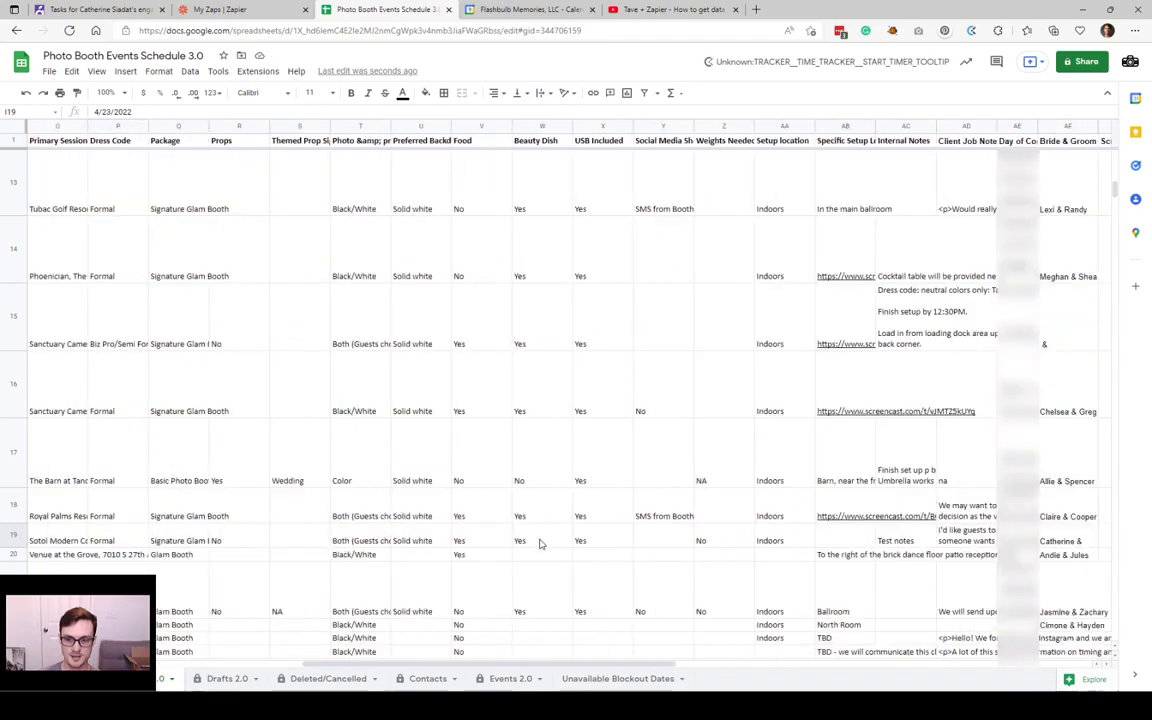
left_click(776, 541)
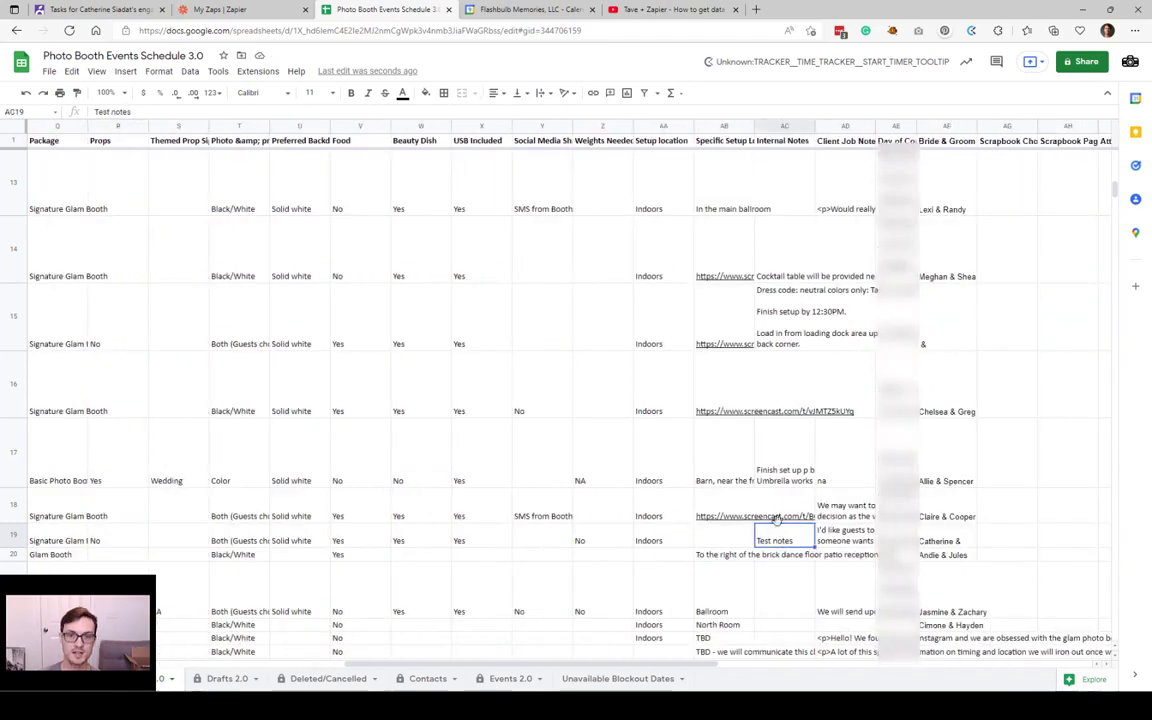
left_click(728, 538)
scroll(728, 535, "left", 2)
scroll(728, 535, "left", 6)
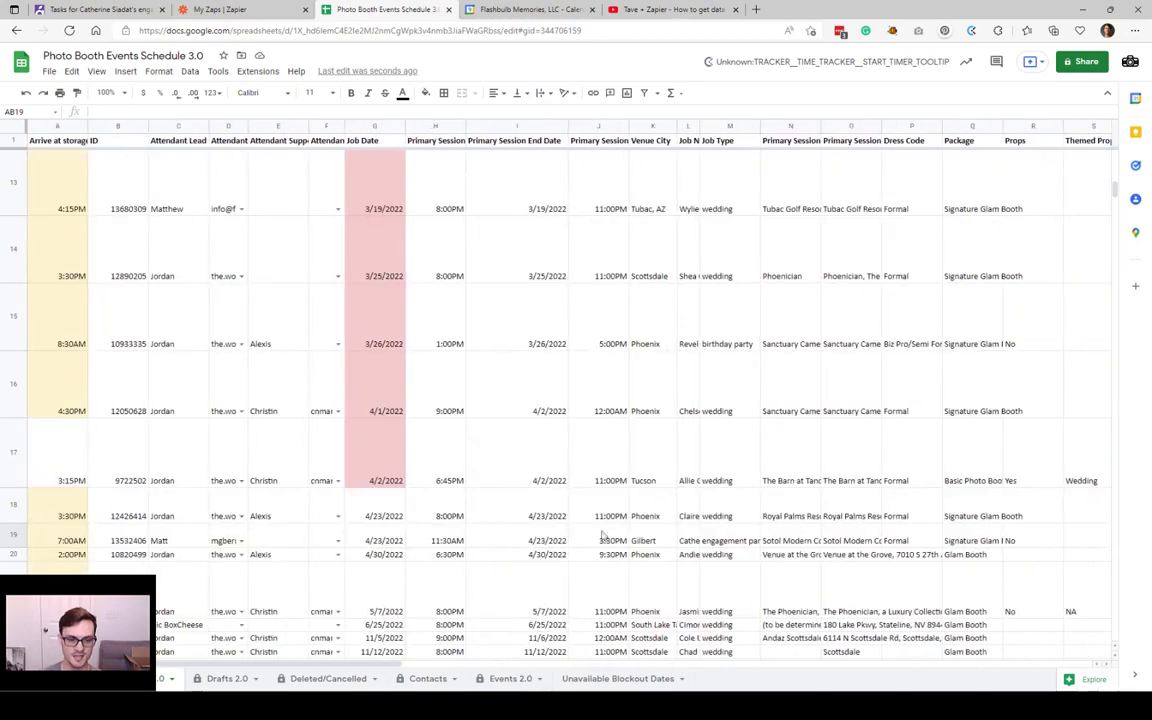
left_click(428, 543)
left_click(528, 10)
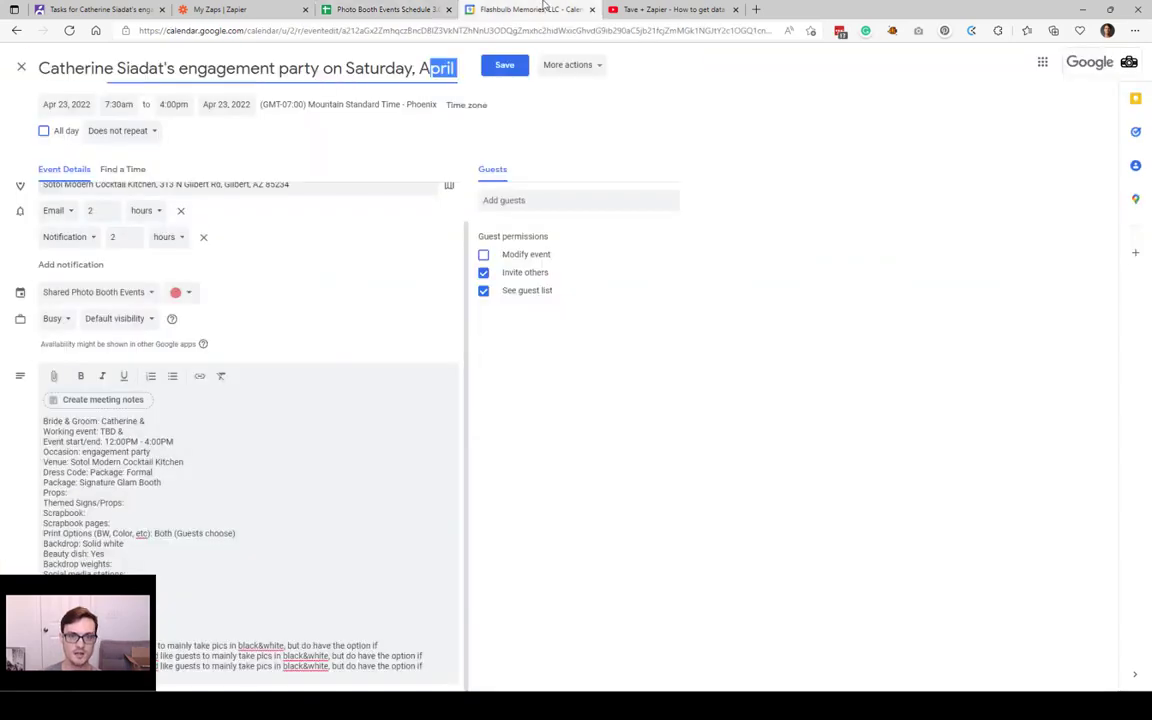
Step: Reload Google Calendar and open the April 23 engagement party event's details
left_click(21, 67)
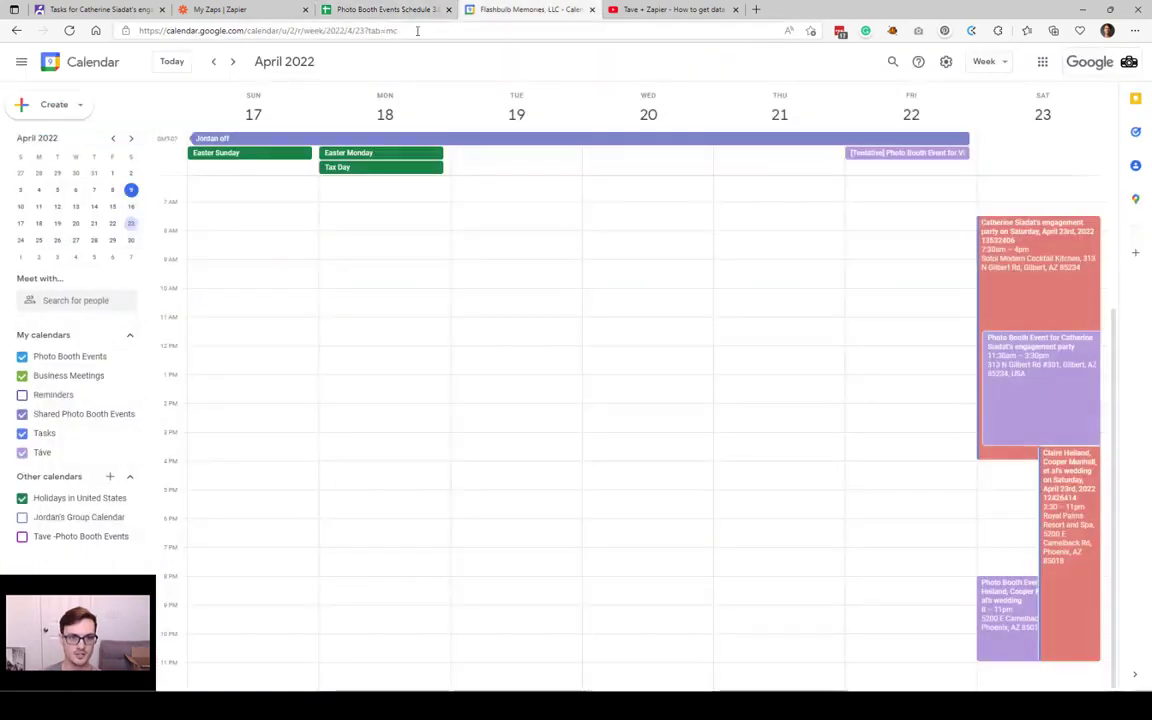
left_click(412, 31)
key("Return")
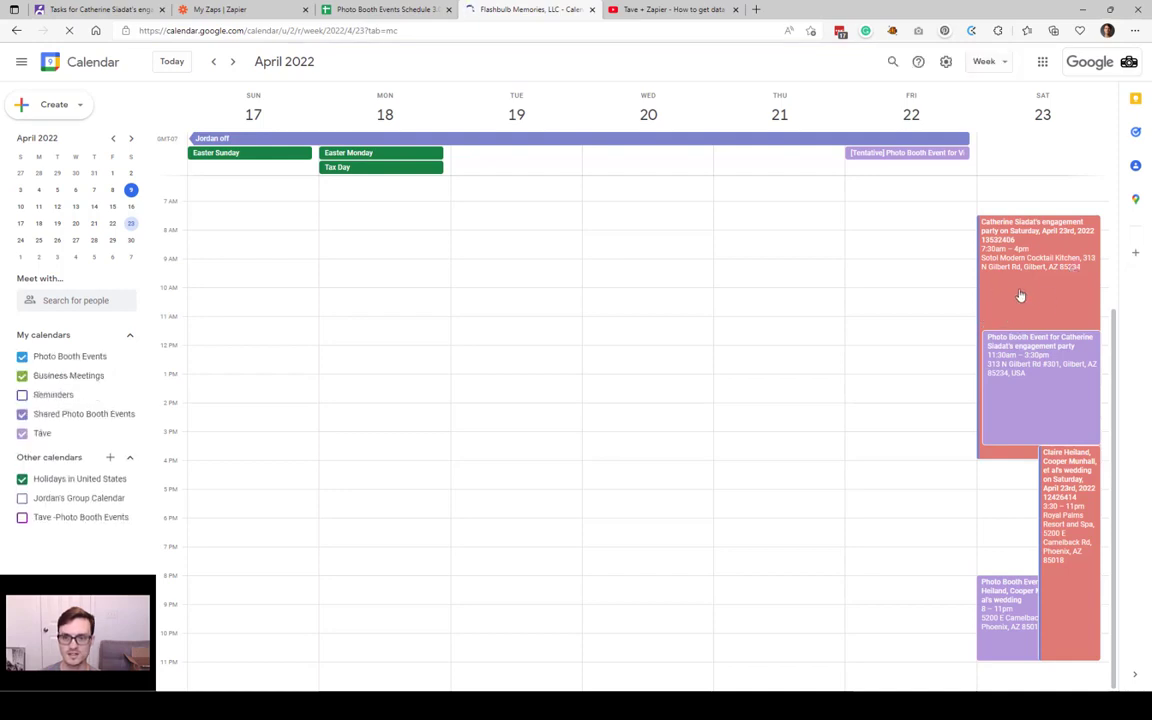
left_click(1020, 298)
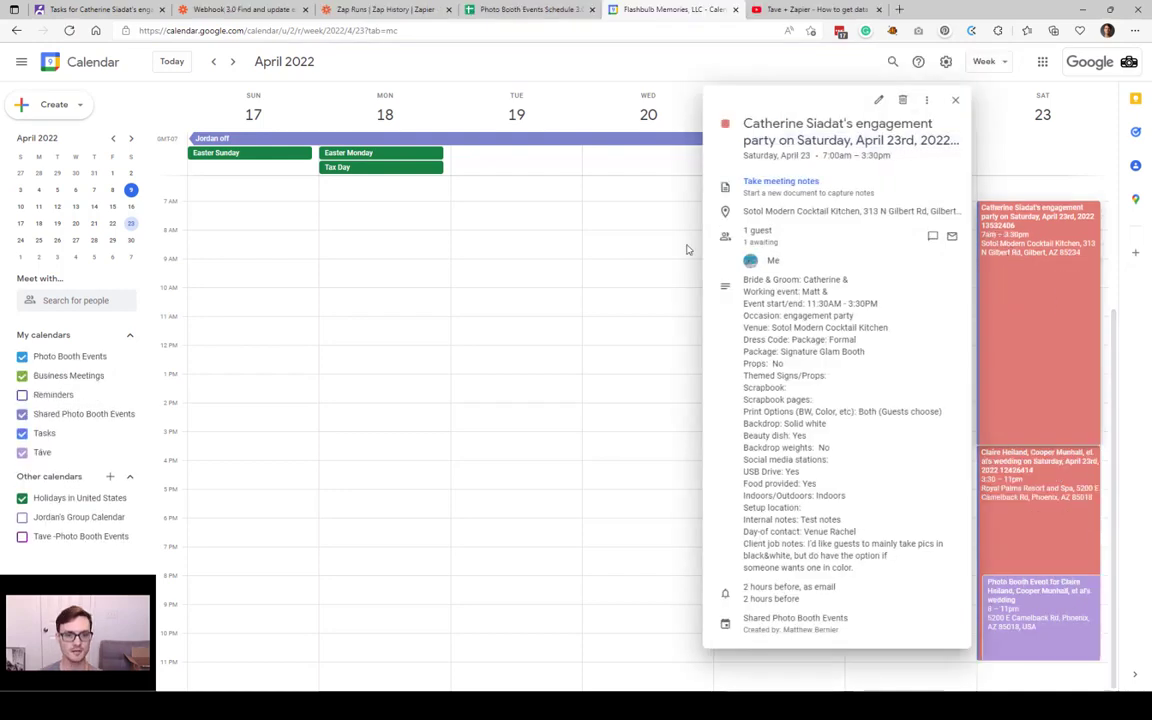
Step: Check the description for the new working attendant, 11:30AM - 3:30PM and Test notes
double_click(815, 291)
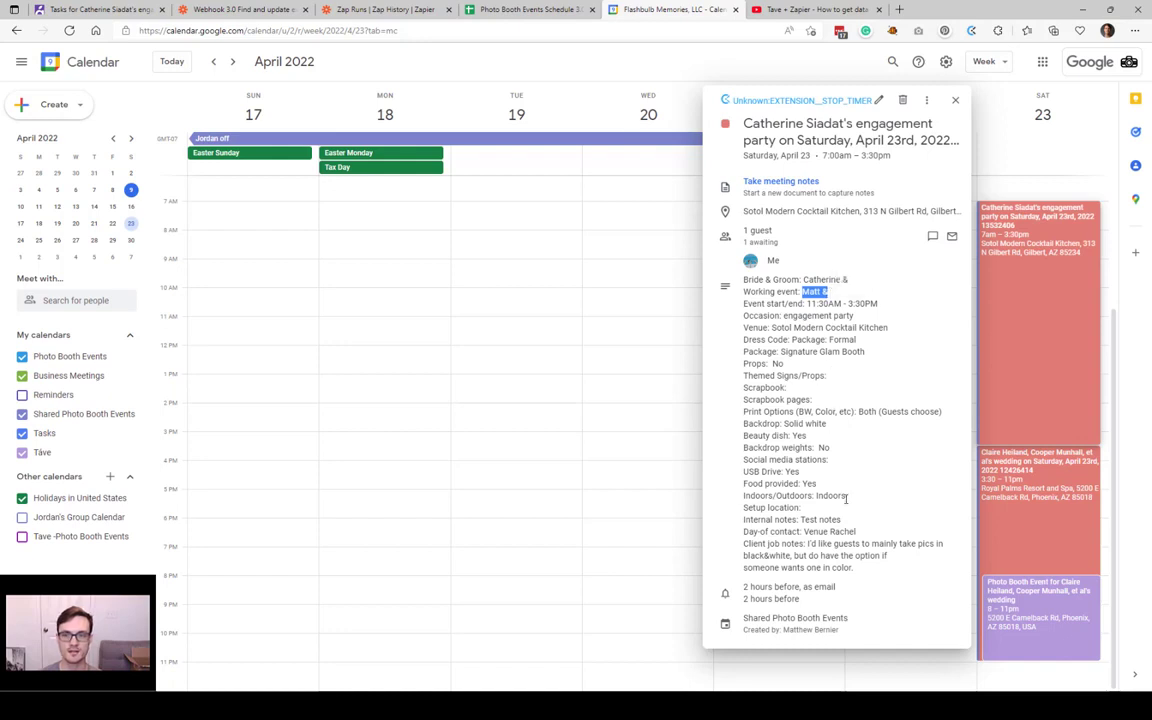
left_click_drag(842, 521, 803, 511)
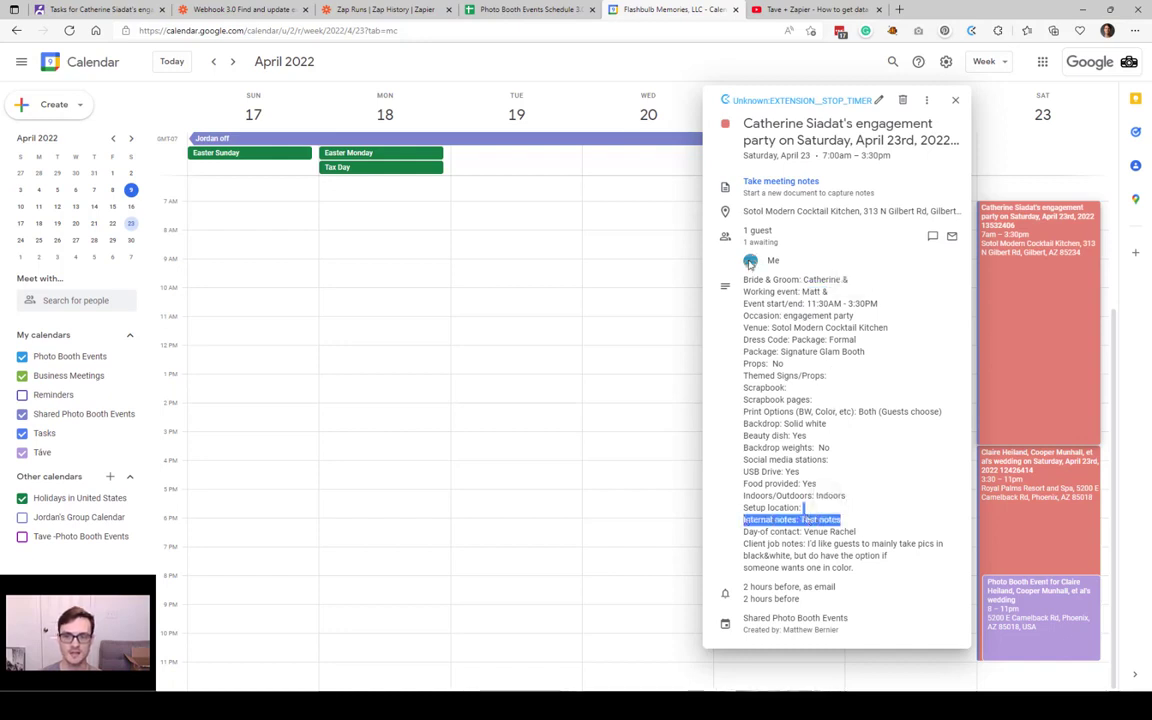
left_click(751, 263)
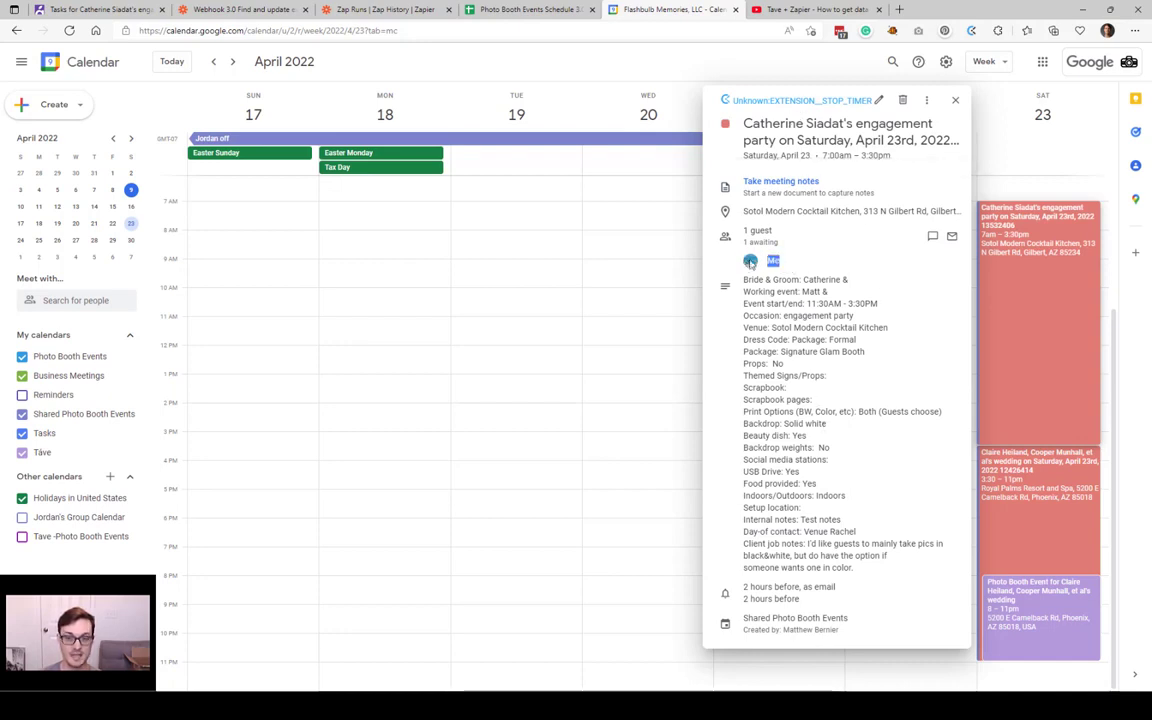
mouse_move(751, 260)
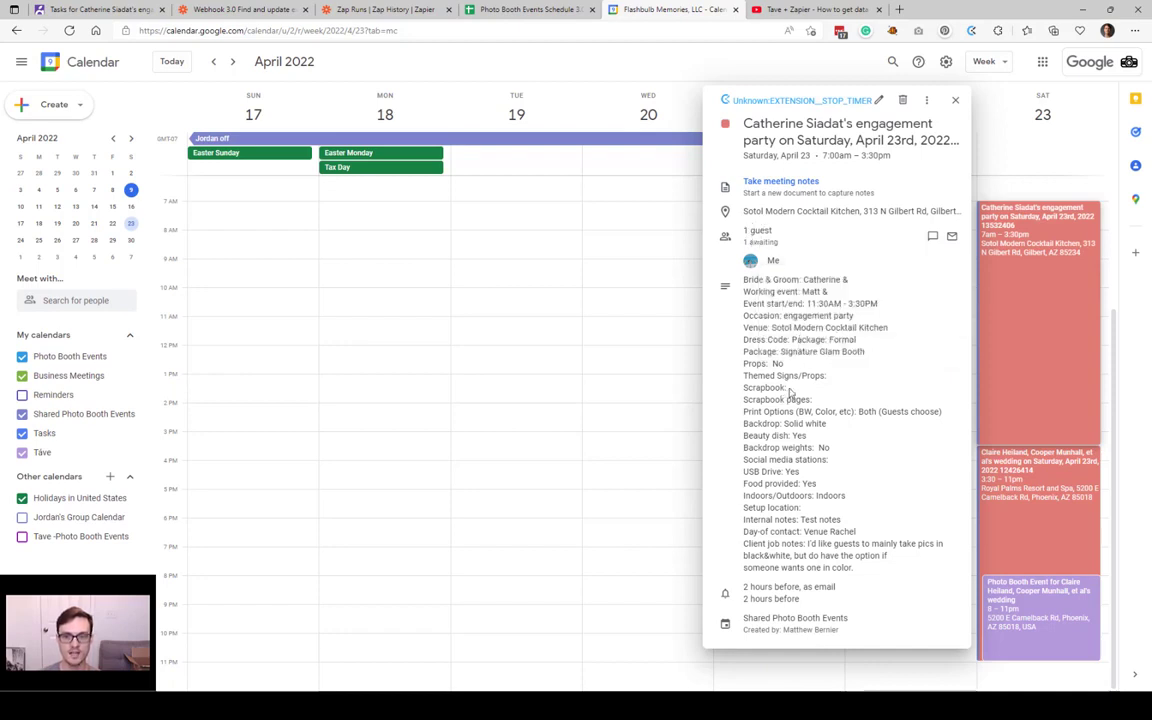
left_click_drag(776, 317, 819, 555)
left_click(906, 578)
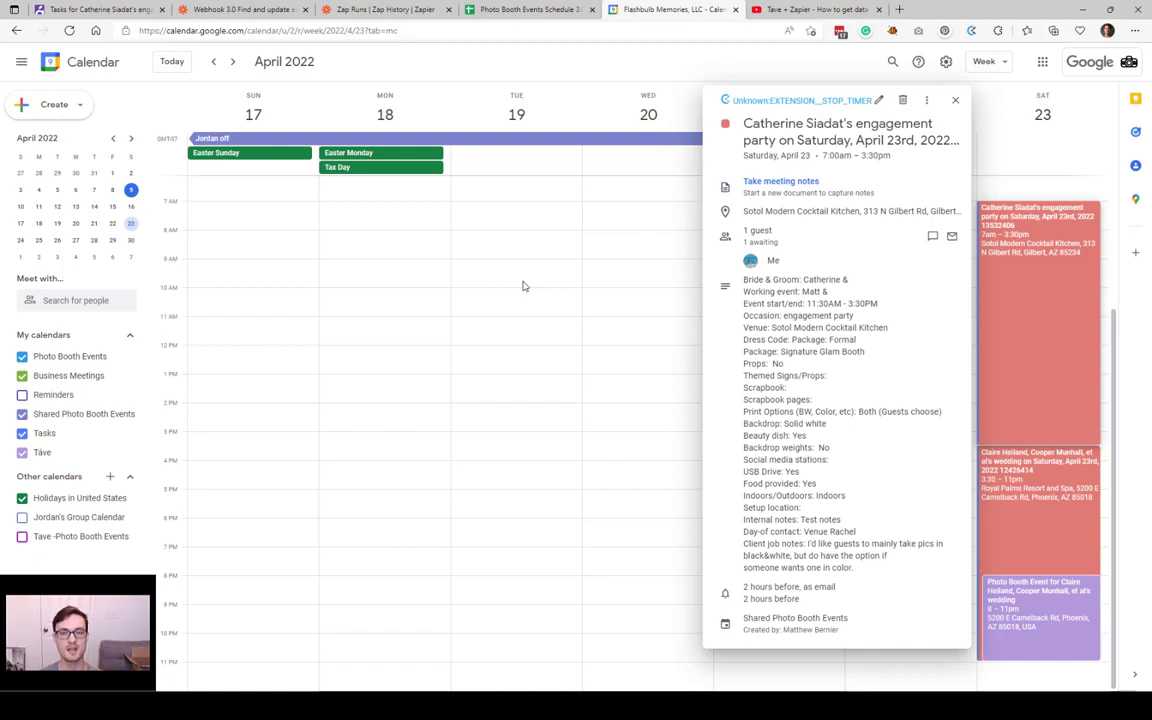
left_click(406, 6)
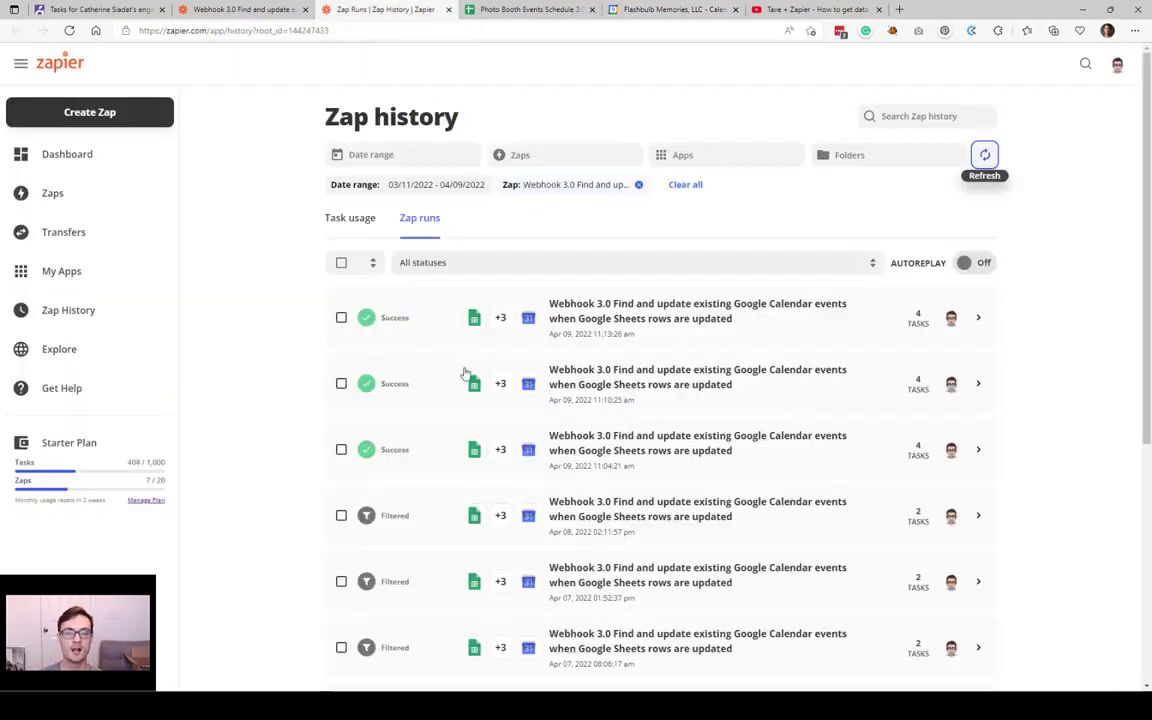
Step: Return to the Photo Booth Events Schedule 3.0 spreadsheet
left_click(578, 6)
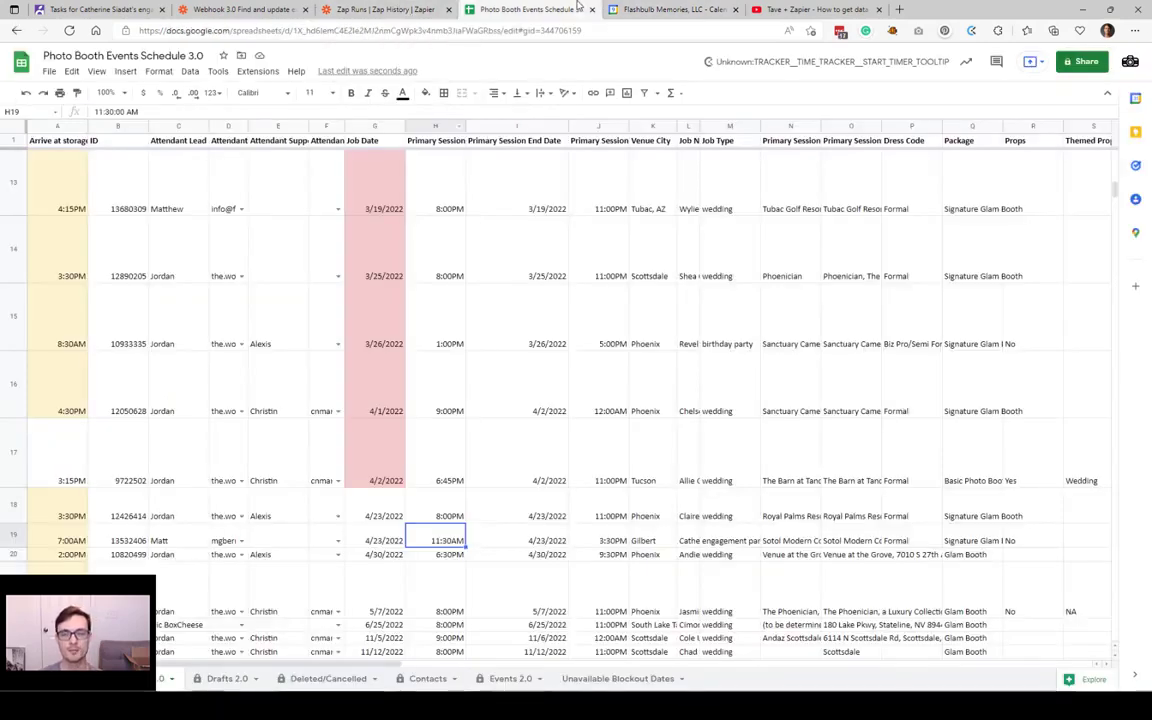